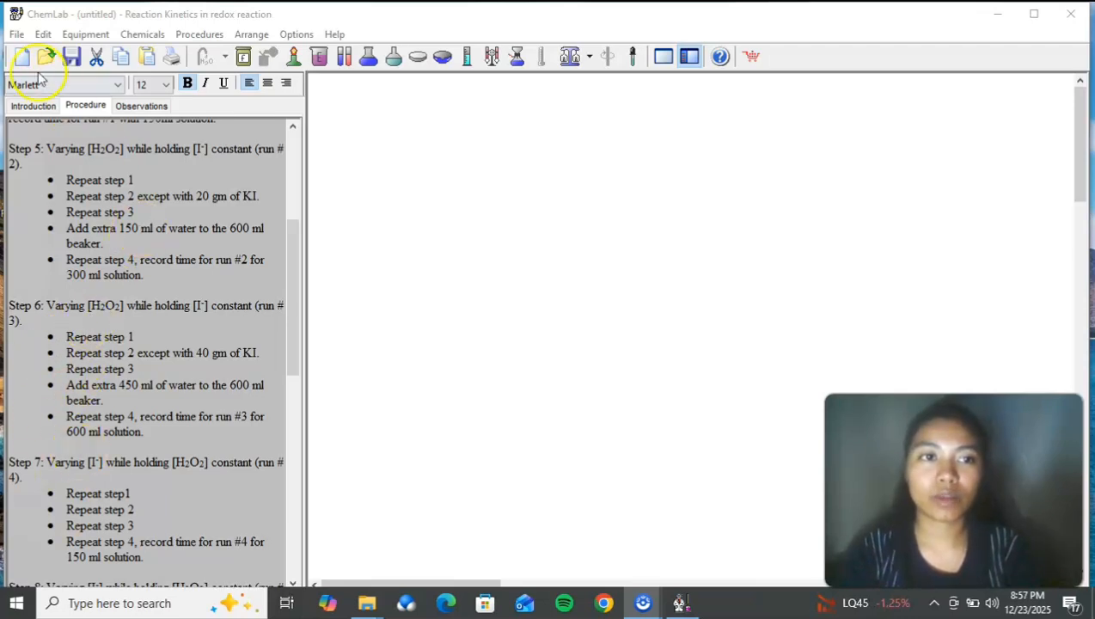
# Step: Start a new Reaction Kinetics in redox reaction lab without saving the current untitled one
pyautogui.click(16, 35)
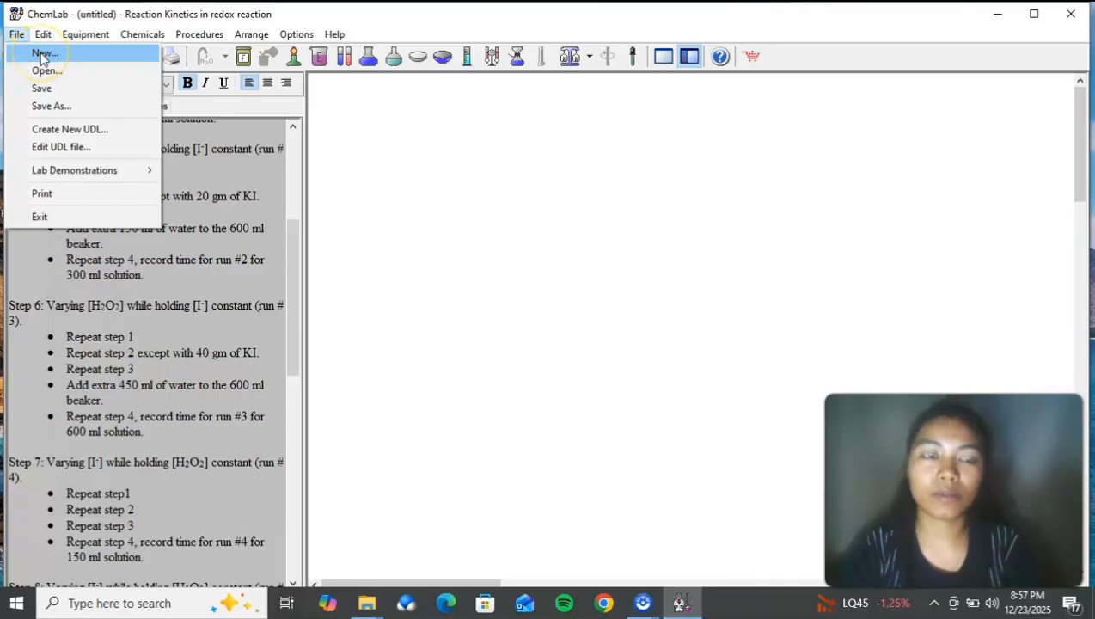
pyautogui.click(41, 54)
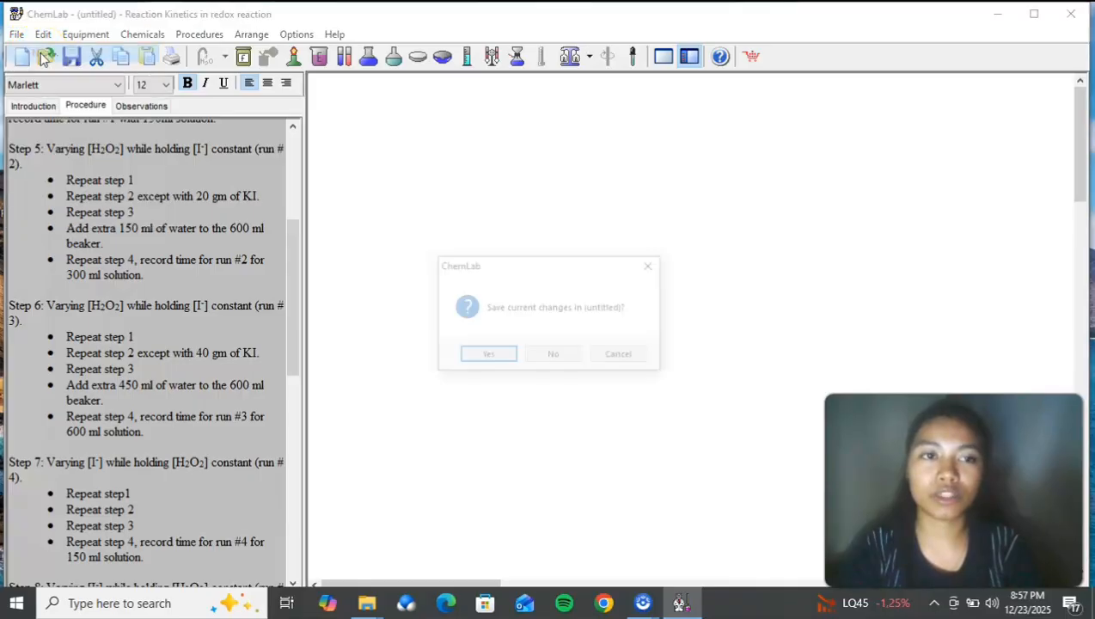
pyautogui.click(564, 366)
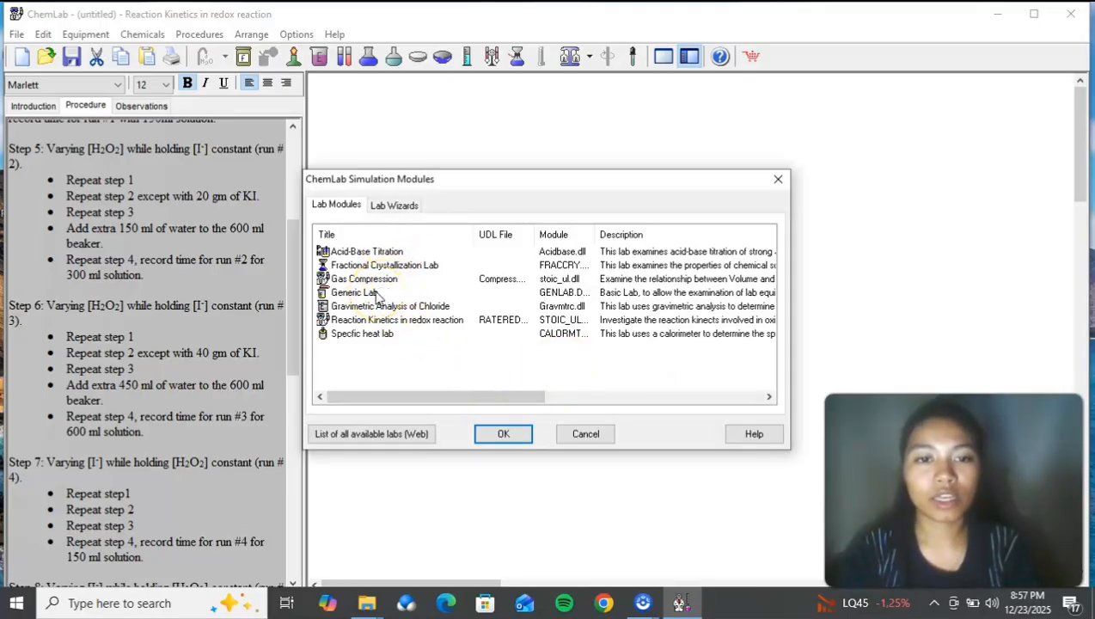
pyautogui.click(414, 320)
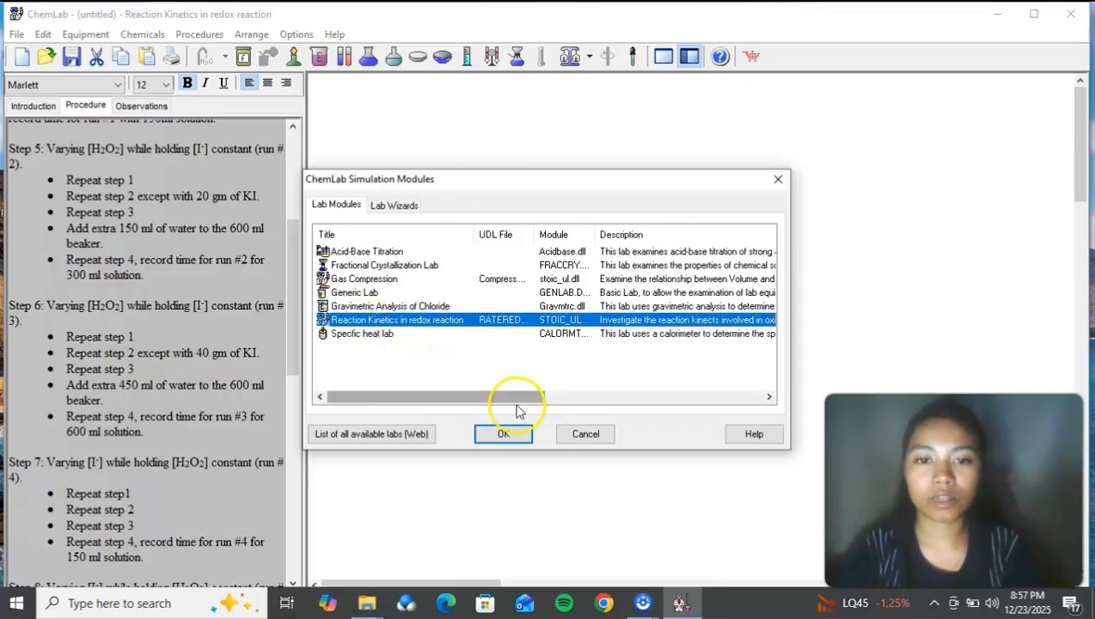
pyautogui.click(514, 436)
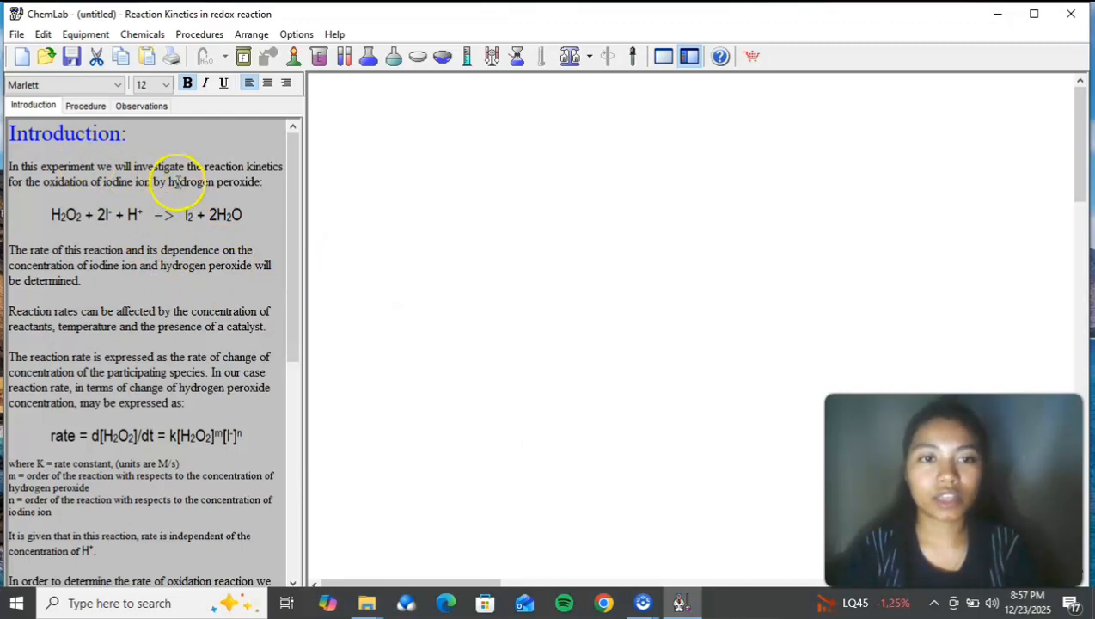
# Step: Look through the lab's introduction, procedure and observations, and return to the procedure
pyautogui.moveTo(288, 178); pyautogui.dragTo(249, 172)
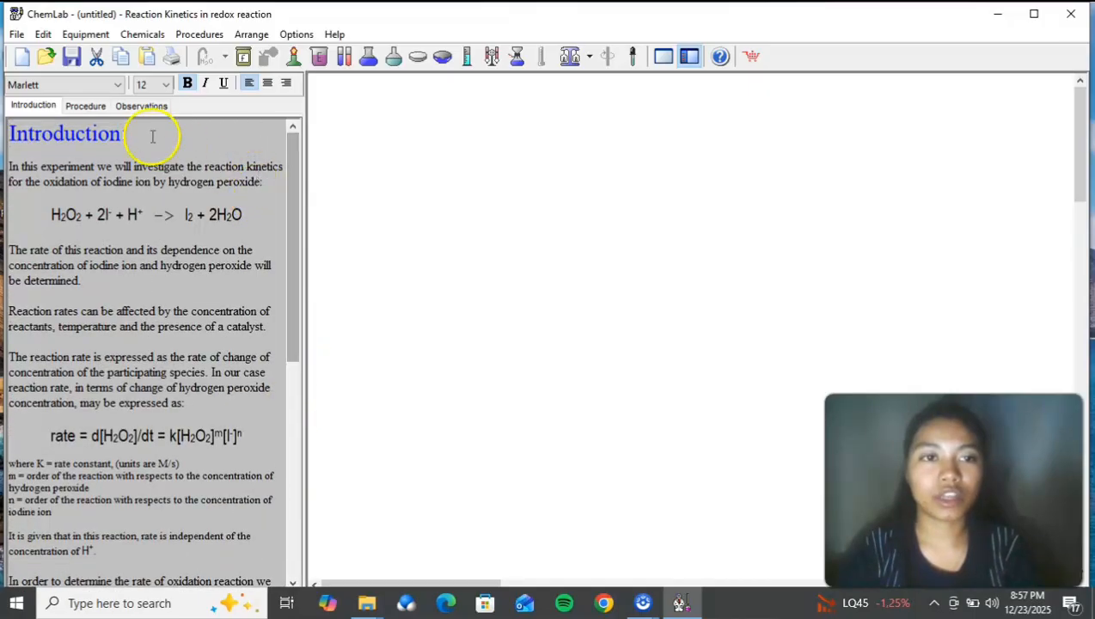
pyautogui.click(85, 105)
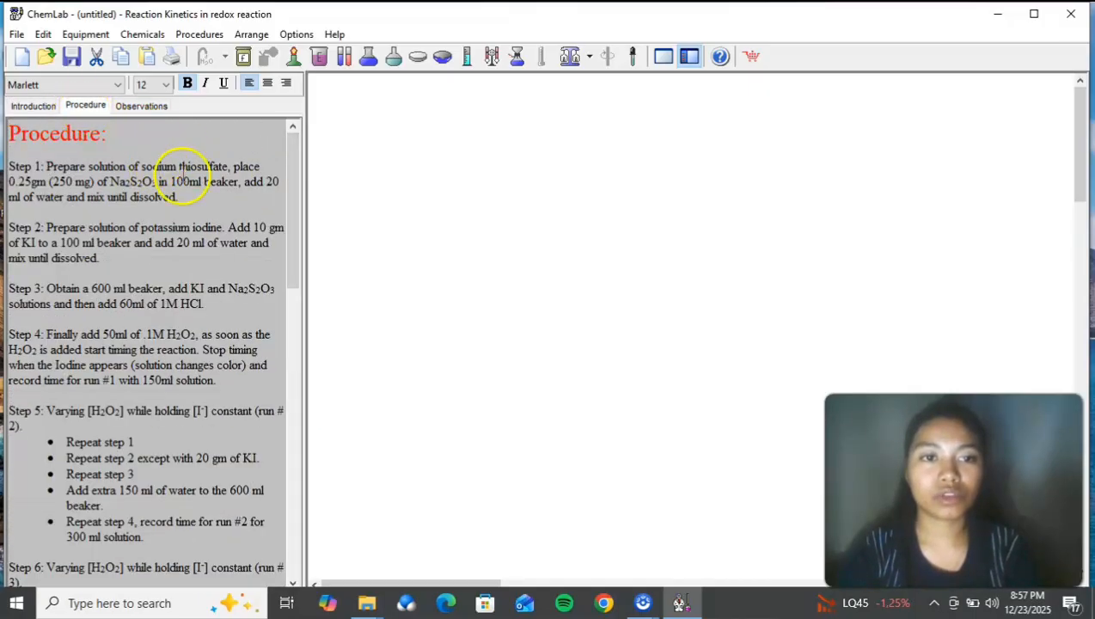
pyautogui.moveTo(290, 210); pyautogui.dragTo(284, 182)
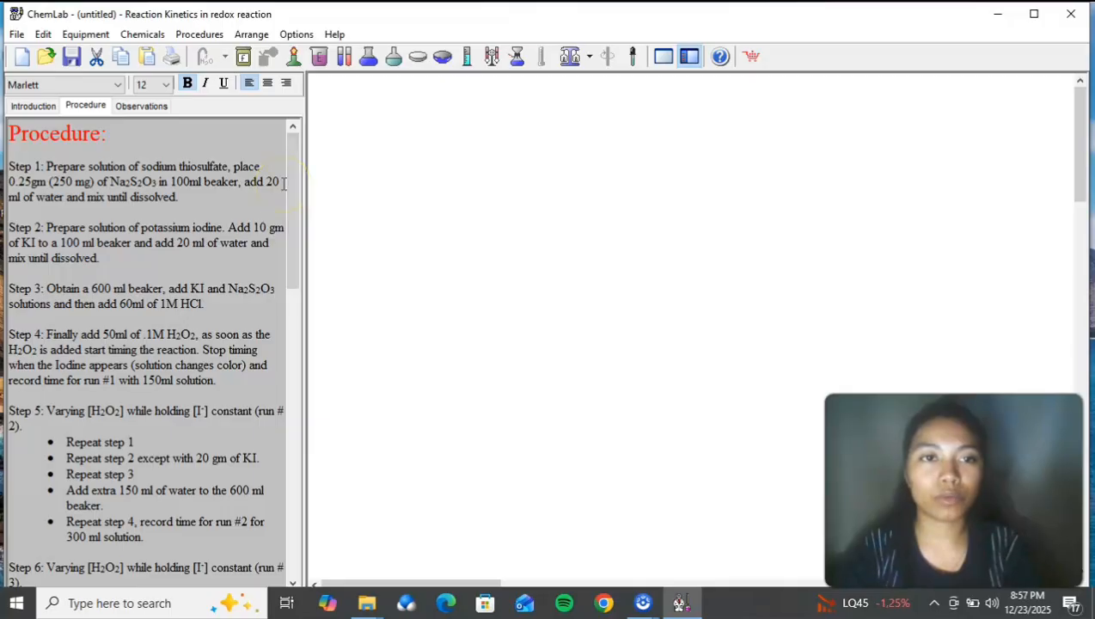
pyautogui.click(138, 106)
pyautogui.moveTo(289, 200); pyautogui.dragTo(296, 167)
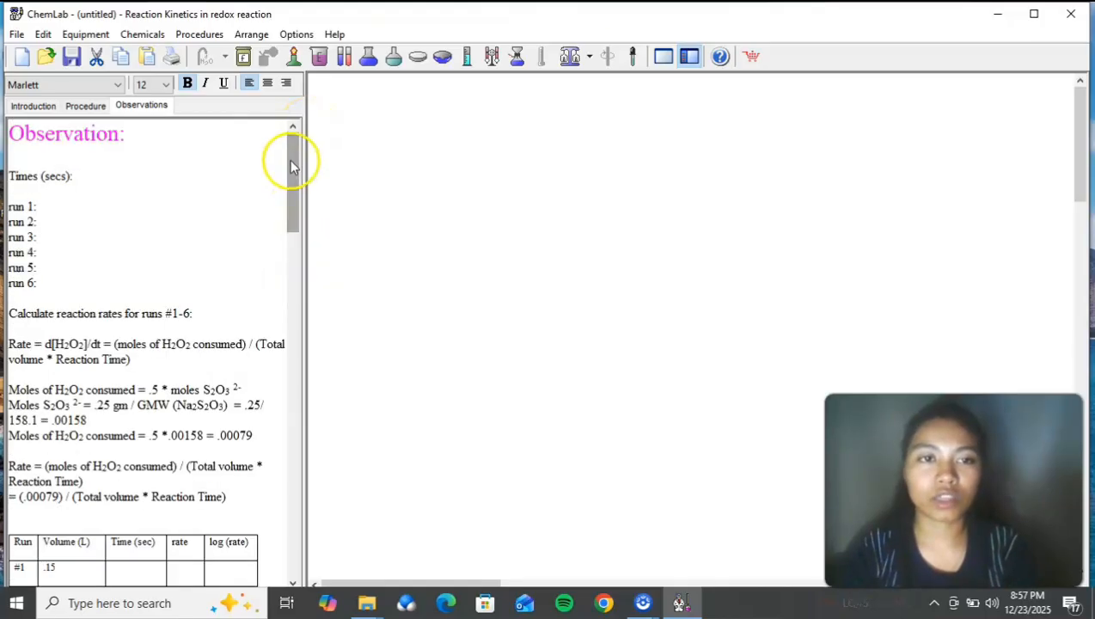
pyautogui.click(90, 106)
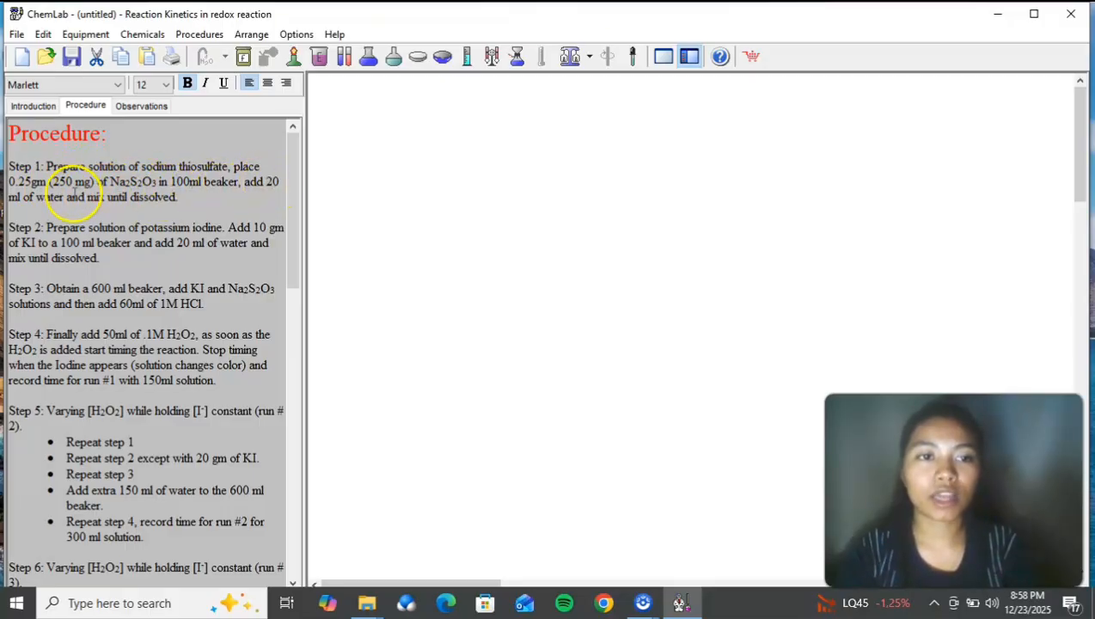
# Step: Add a 100 ml beaker to the empty workspace and position it near the upper middle
pyautogui.rightClick(492, 290)
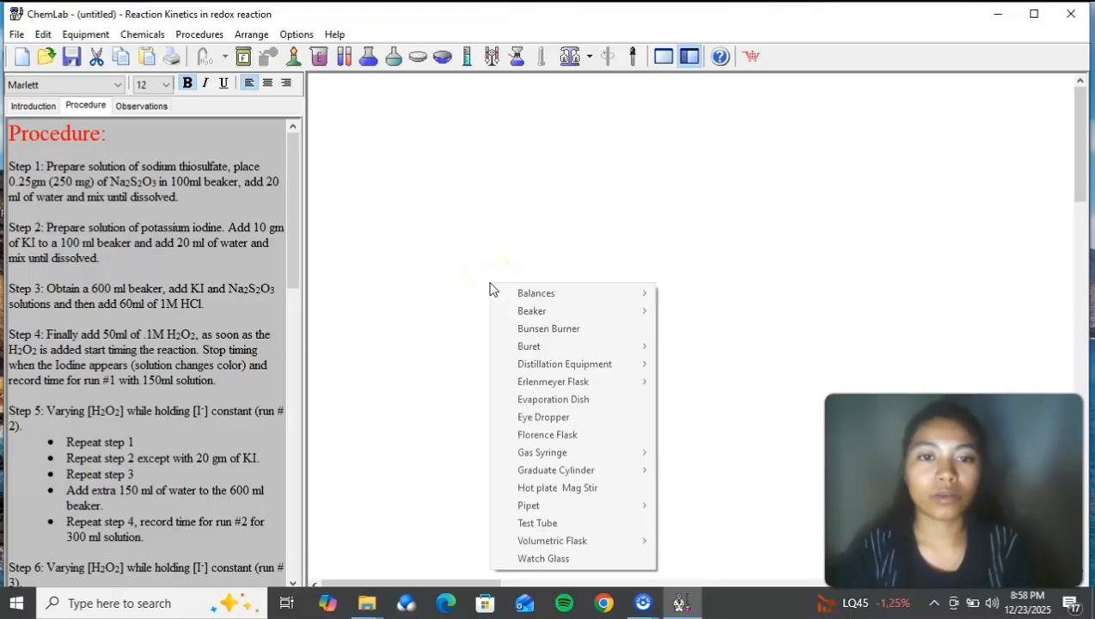
pyautogui.moveTo(532, 315)
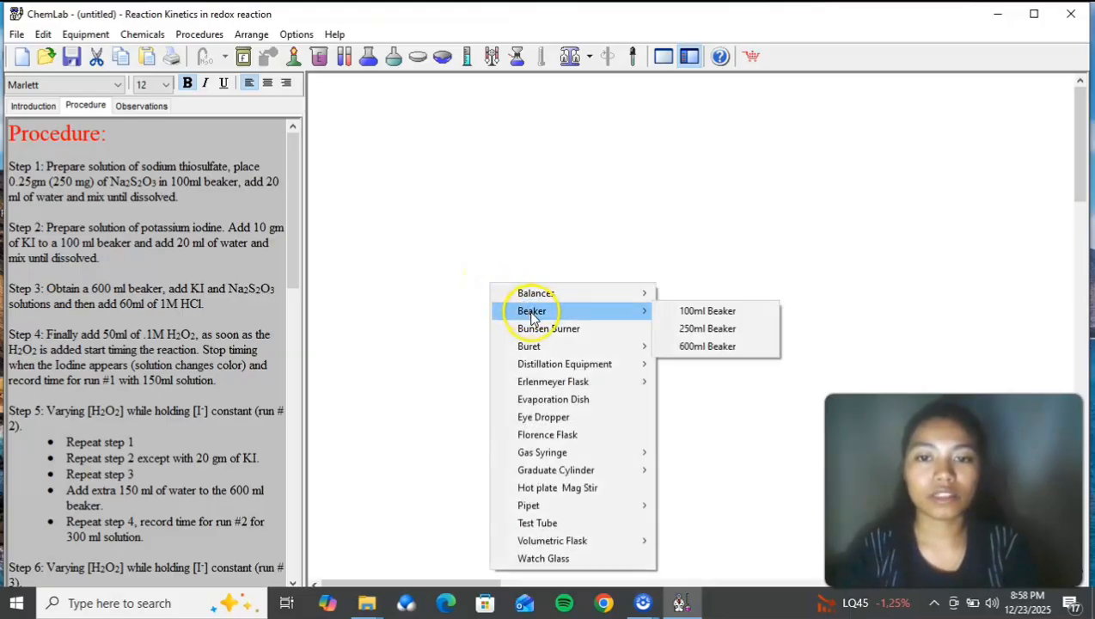
pyautogui.click(688, 311)
pyautogui.moveTo(713, 335); pyautogui.dragTo(538, 215)
# Step: Put 0.25 g of sodium thiosulfate into the 100 ml beaker
pyautogui.rightClick(538, 211)
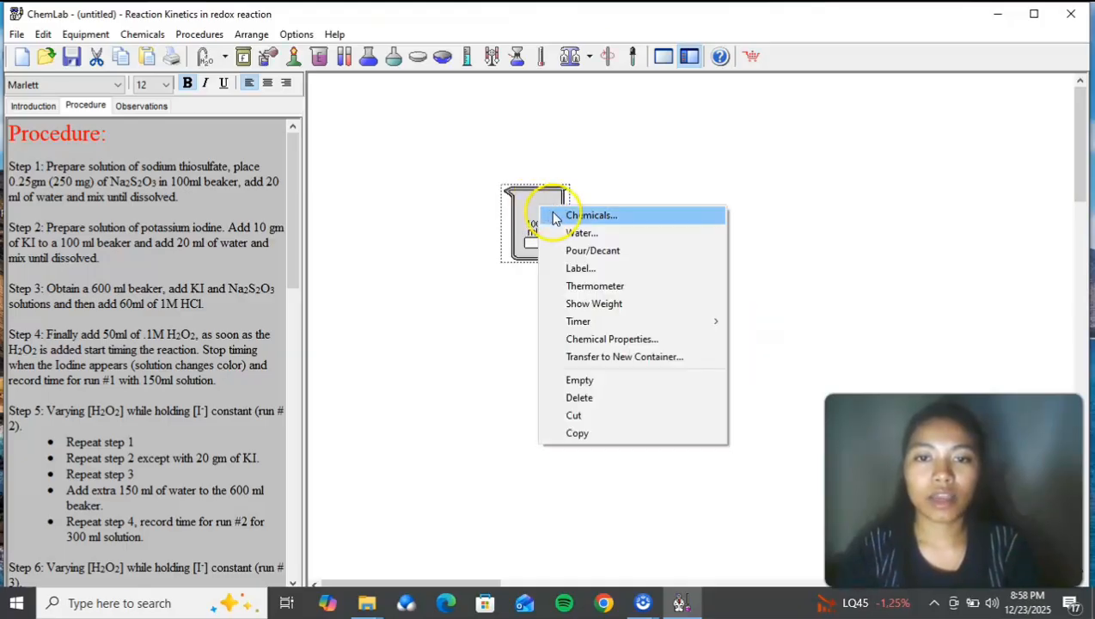
pyautogui.click(554, 215)
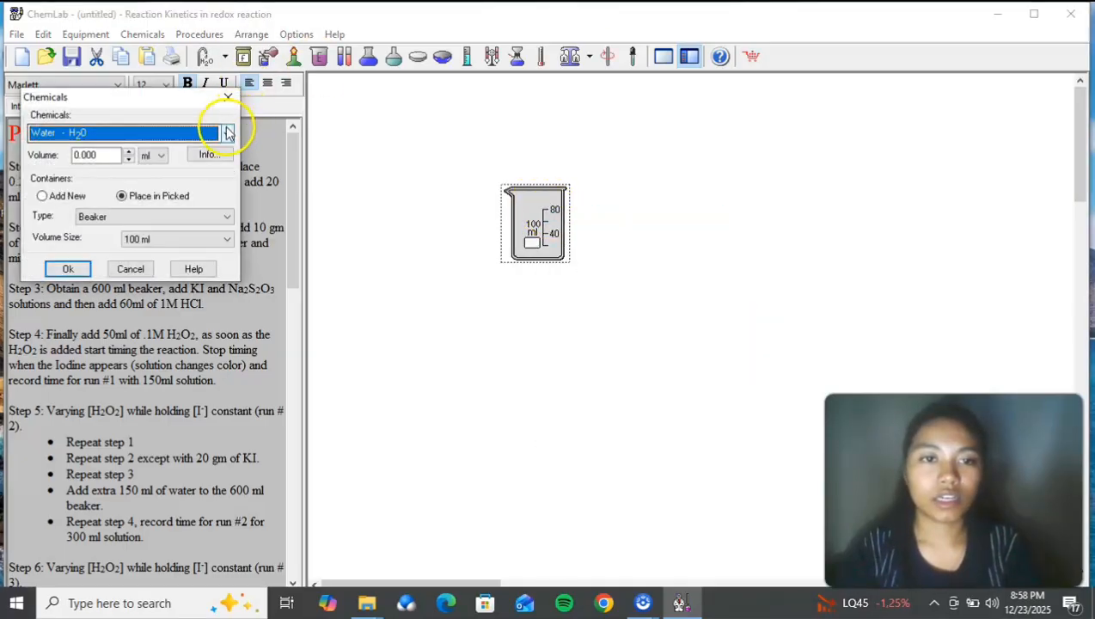
pyautogui.click(226, 132)
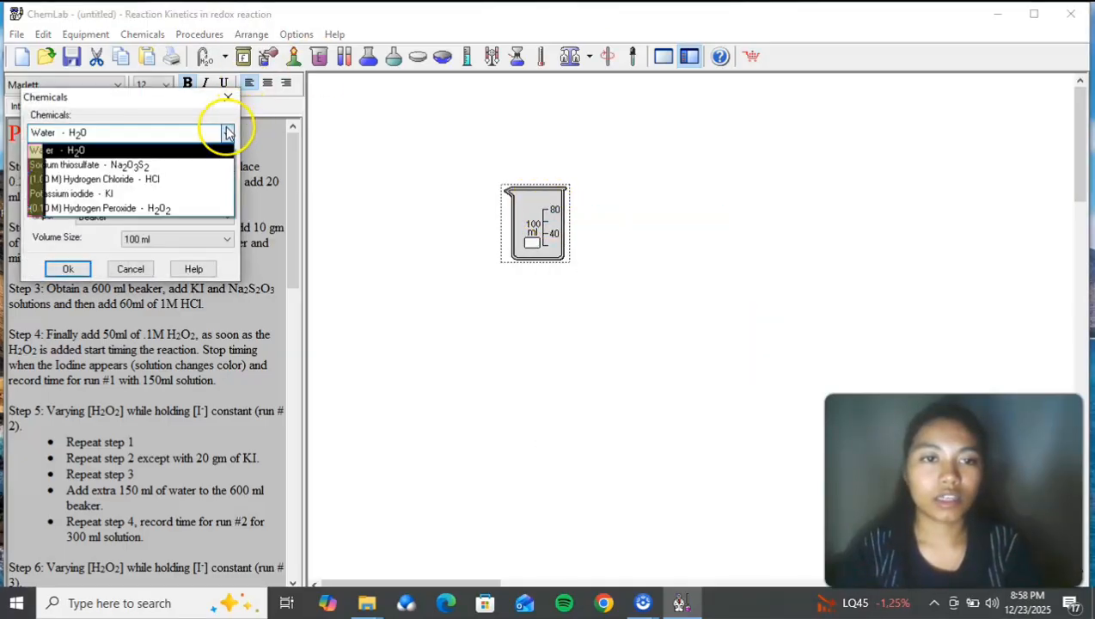
pyautogui.click(129, 165)
pyautogui.doubleClick(92, 154)
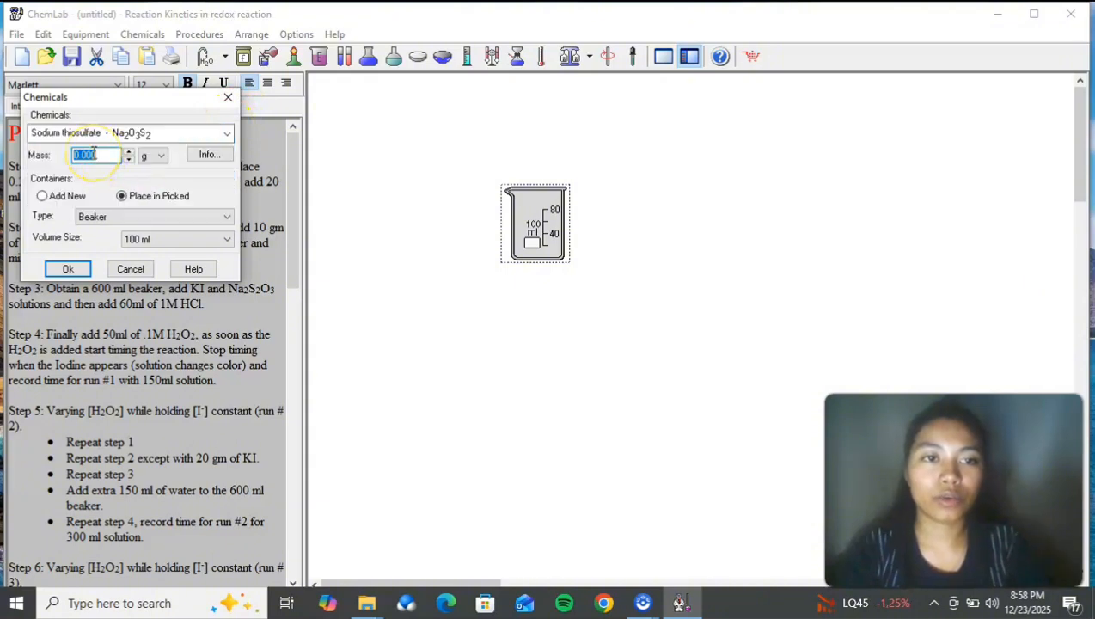
pyautogui.write('0.2')
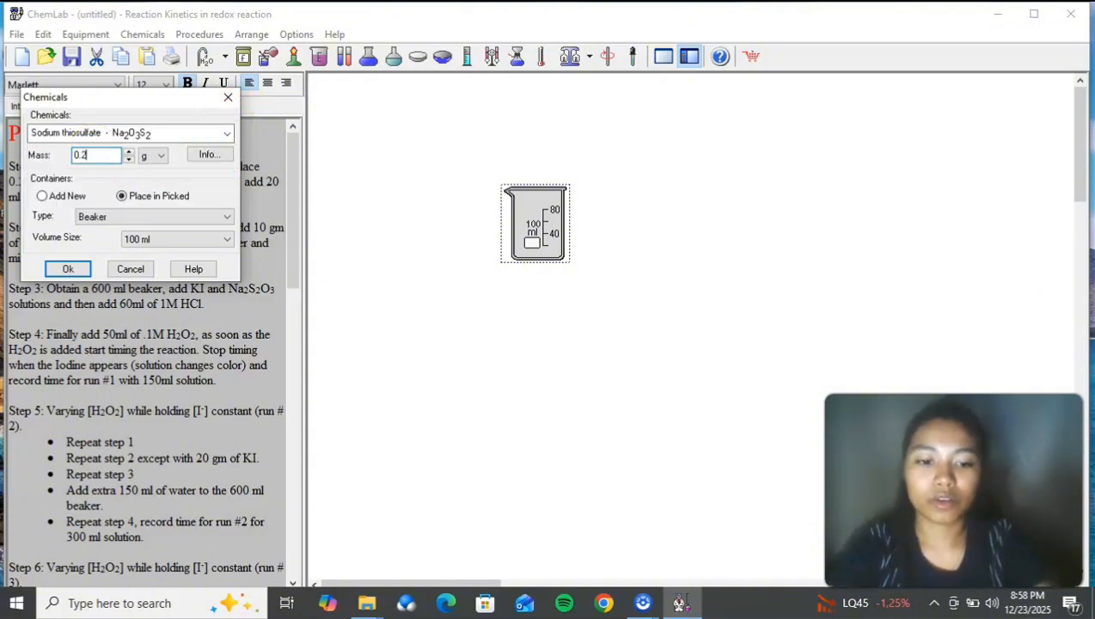
pyautogui.write('5')
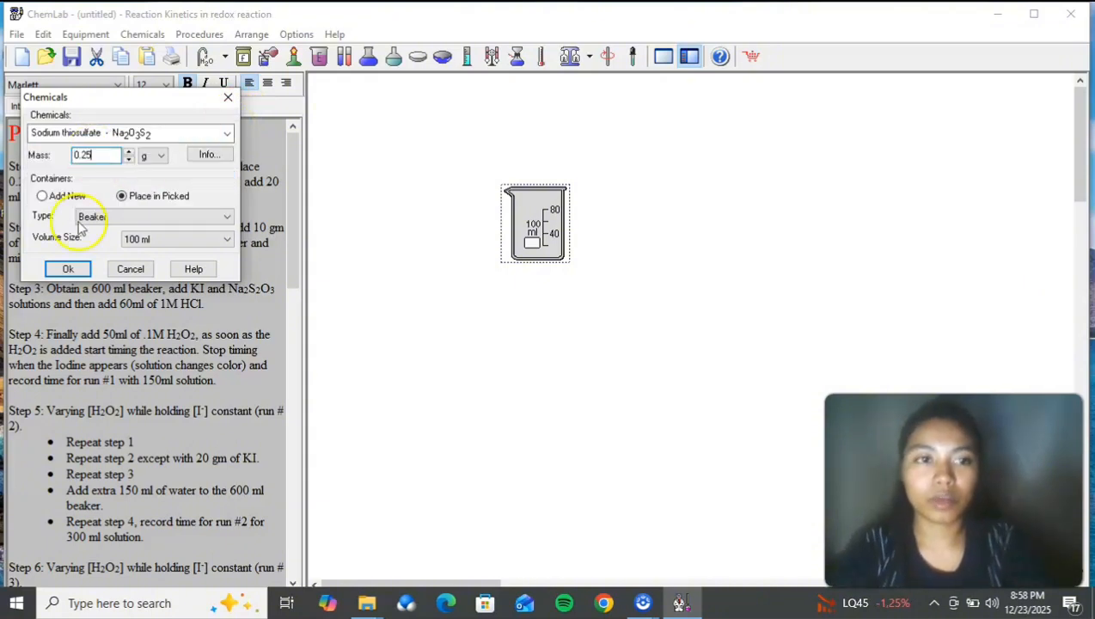
pyautogui.click(69, 268)
# Step: Mix the sodium thiosulfate with 20 ml of room-temperature water and move its beaker higher in the workspace
pyautogui.rightClick(516, 213)
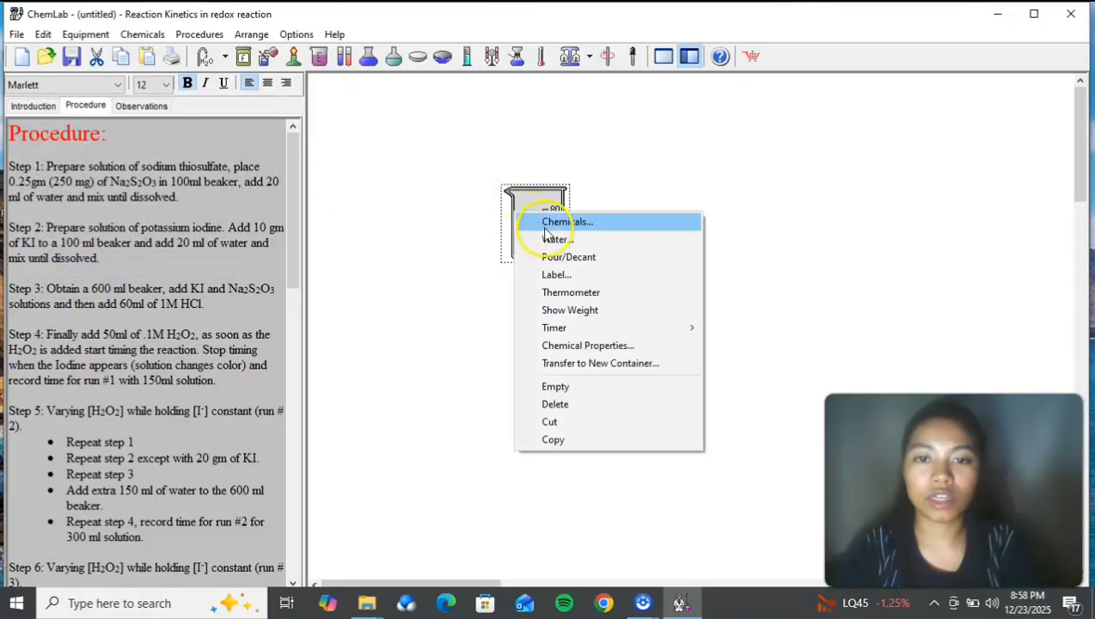
pyautogui.click(550, 241)
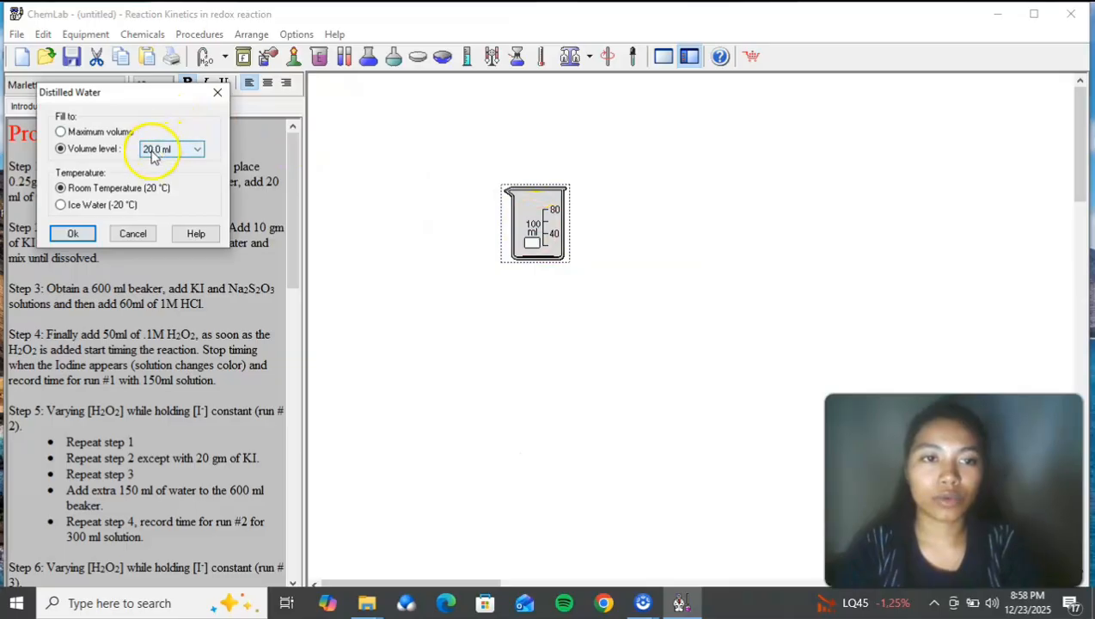
pyautogui.click(85, 232)
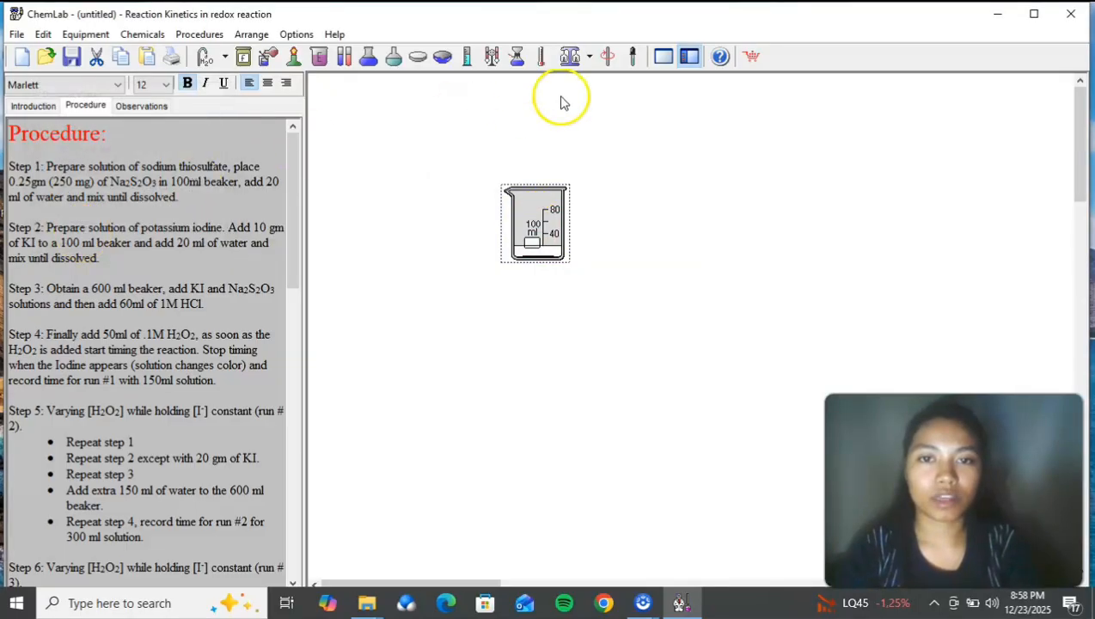
pyautogui.moveTo(548, 226); pyautogui.dragTo(635, 152)
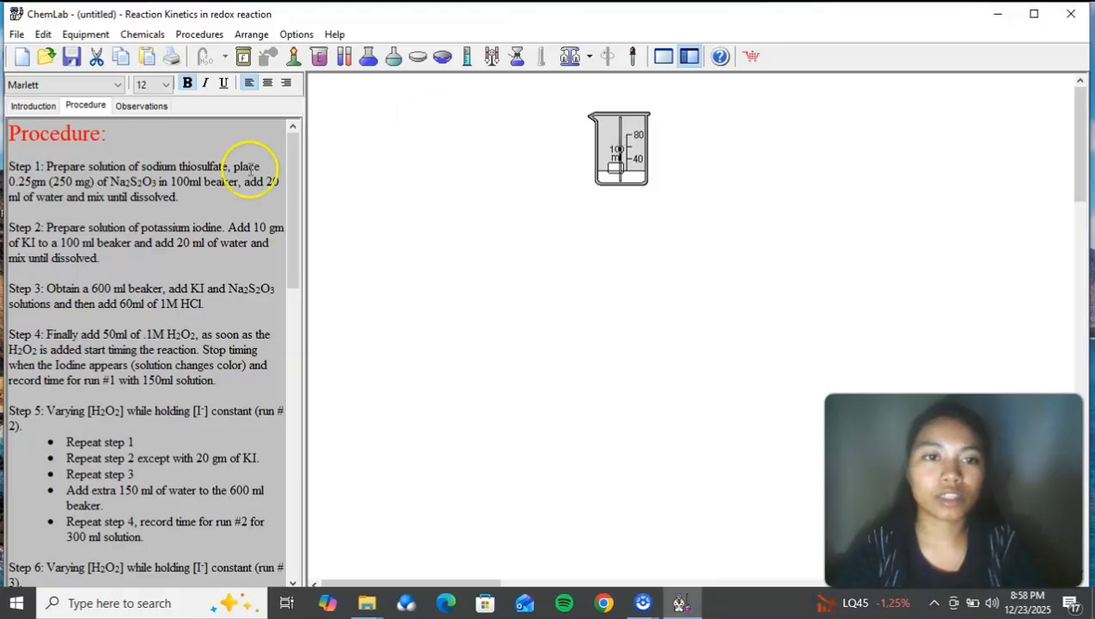
# Step: Add a second 100 ml beaker beside the sodium thiosulfate beaker for the step 2 solution
pyautogui.moveTo(293, 176); pyautogui.dragTo(292, 189)
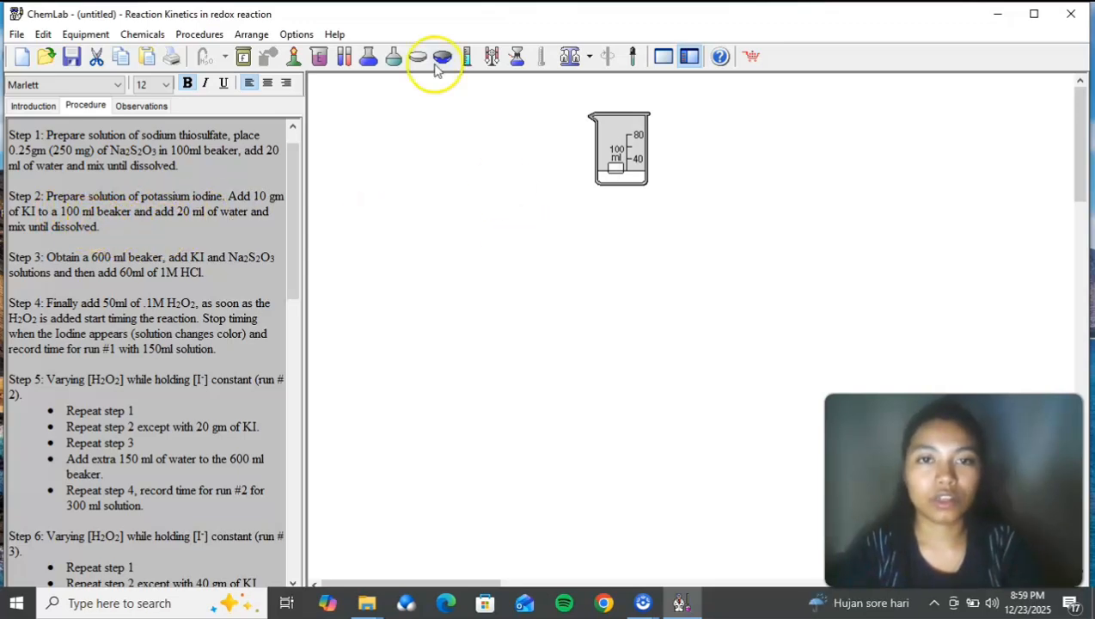
pyautogui.click(323, 63)
pyautogui.click(459, 178)
# Step: Put 10 g of potassium iodide into the second 100 ml beaker
pyautogui.rightClick(459, 178)
pyautogui.click(483, 182)
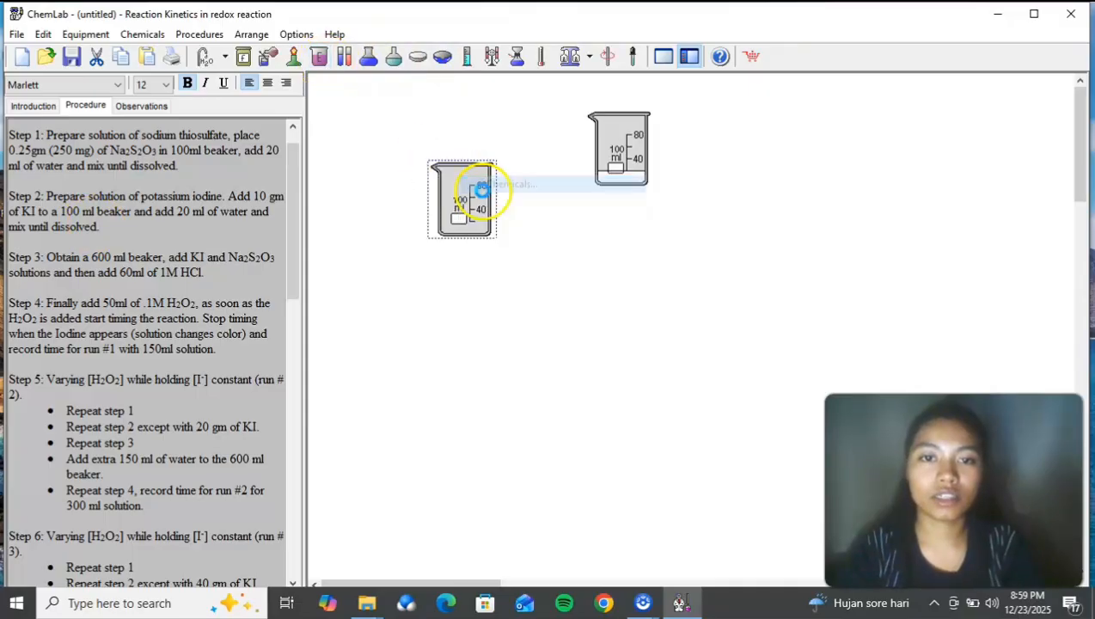
pyautogui.click(226, 133)
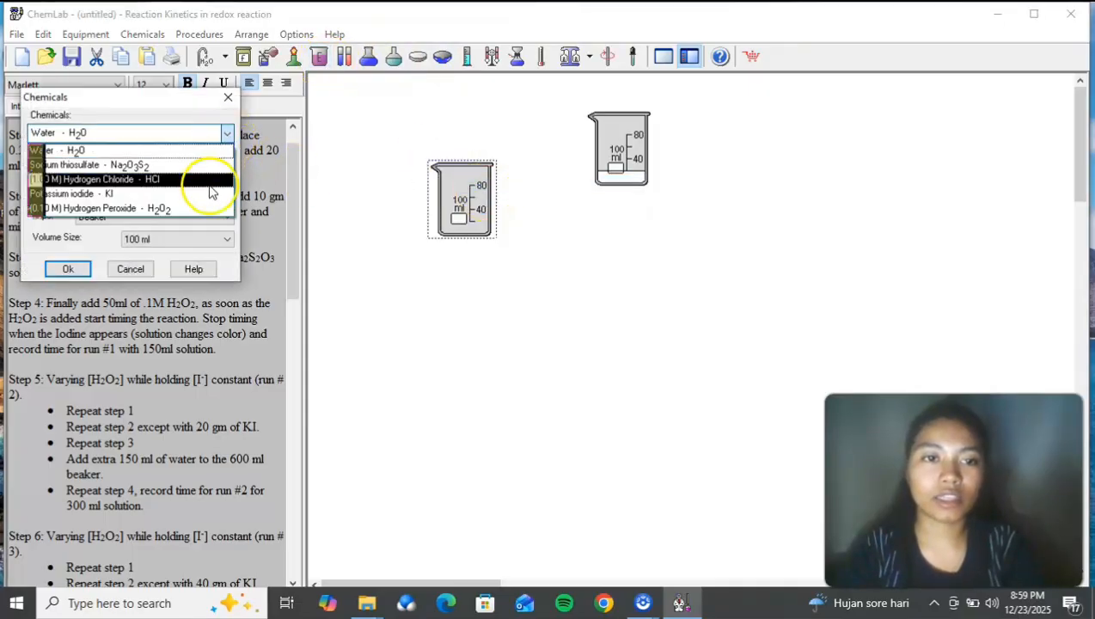
pyautogui.click(211, 194)
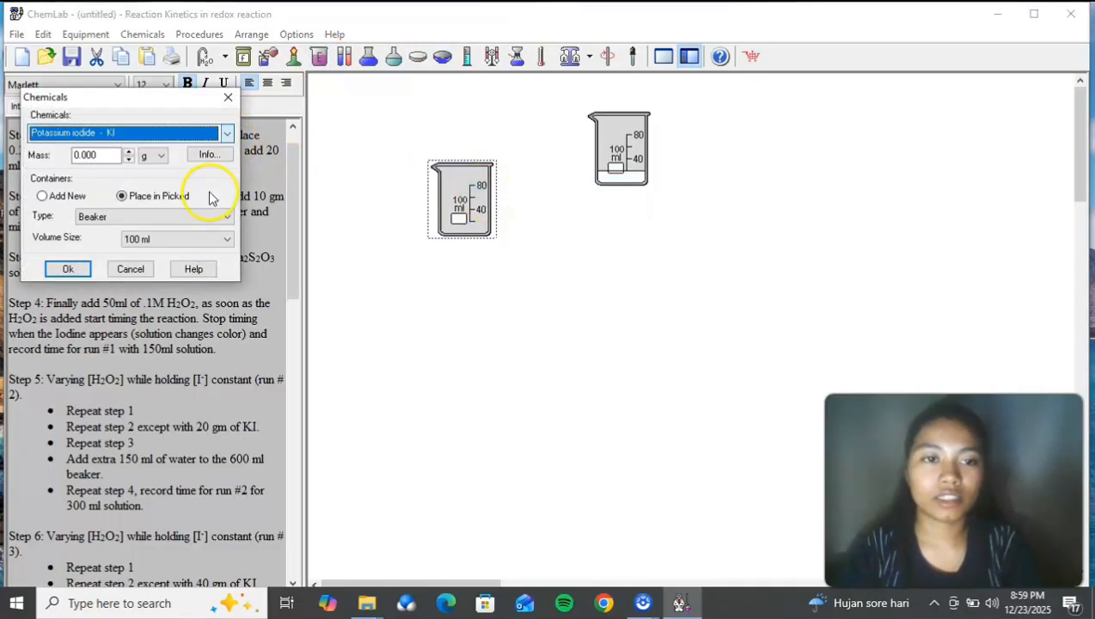
pyautogui.doubleClick(99, 158)
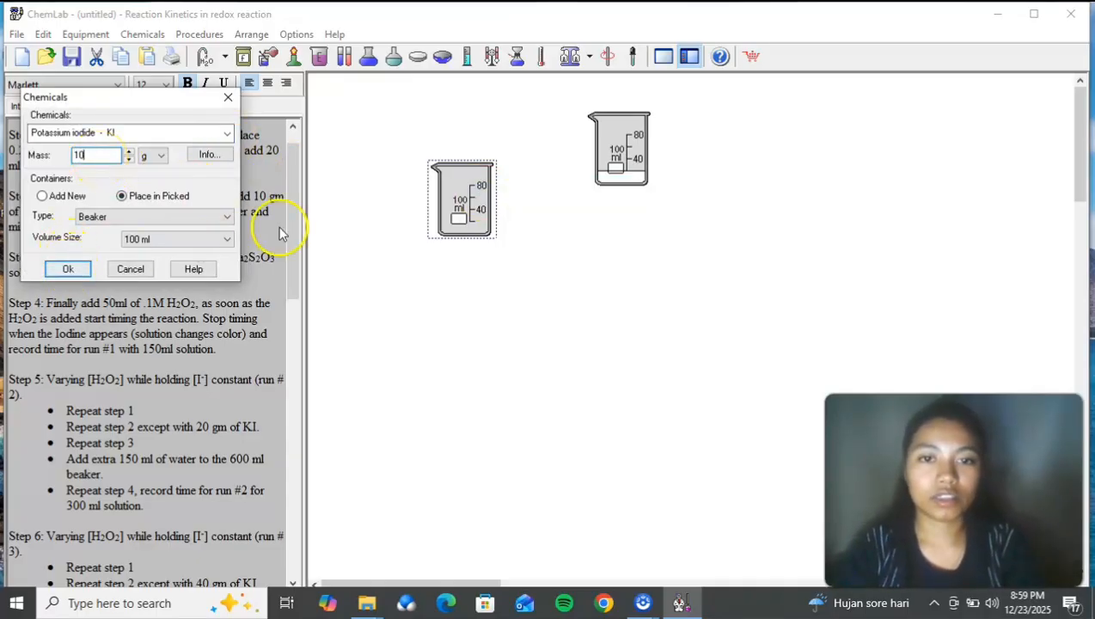
pyautogui.click(68, 269)
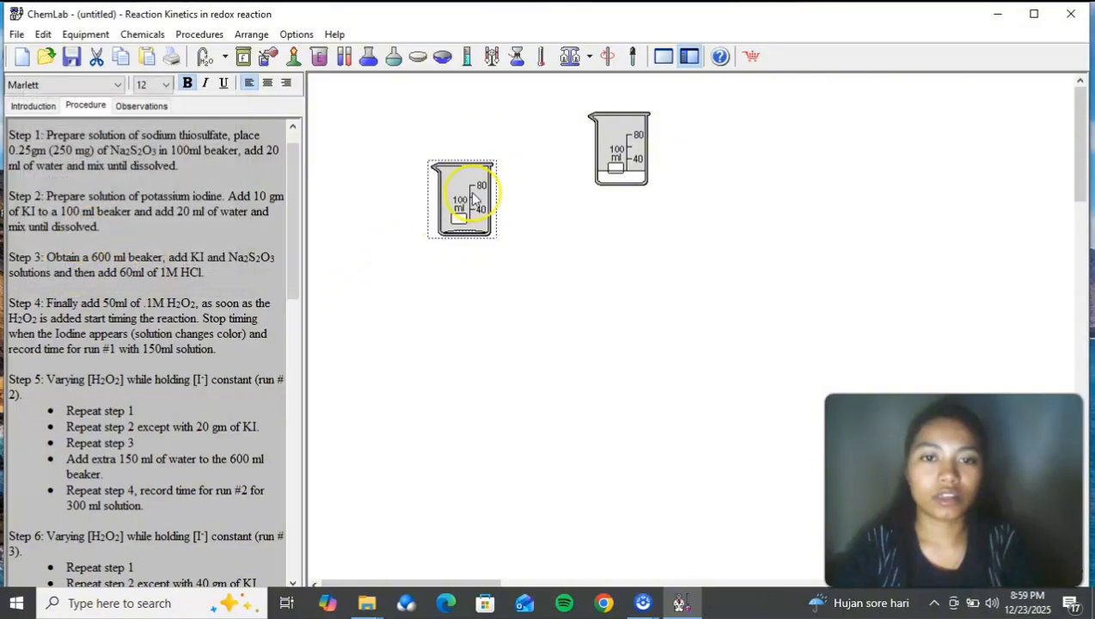
# Step: Stir the potassium iodide into 20 ml of room-temperature water and move its beaker next to the thiosulfate beaker
pyautogui.rightClick(471, 192)
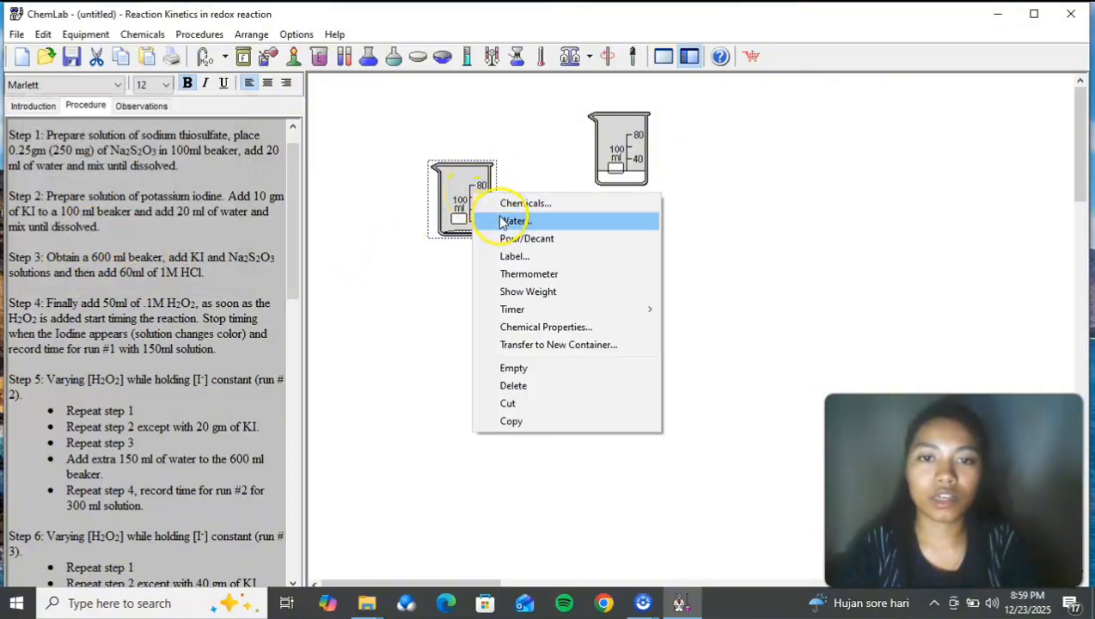
pyautogui.click(503, 223)
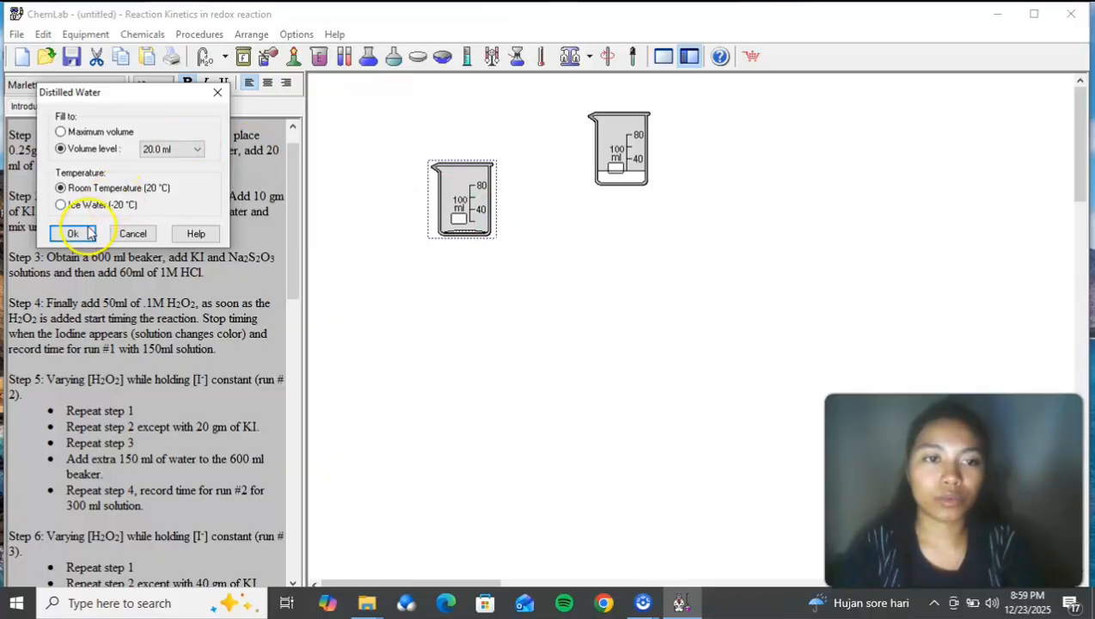
pyautogui.click(91, 233)
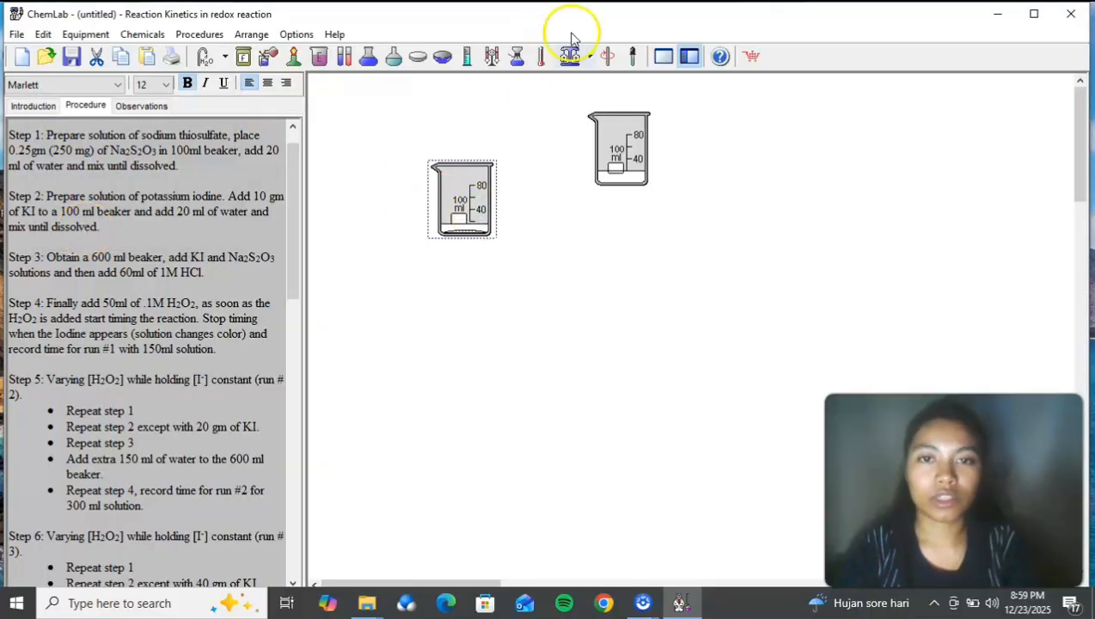
pyautogui.click(609, 56)
pyautogui.moveTo(482, 183); pyautogui.dragTo(556, 134)
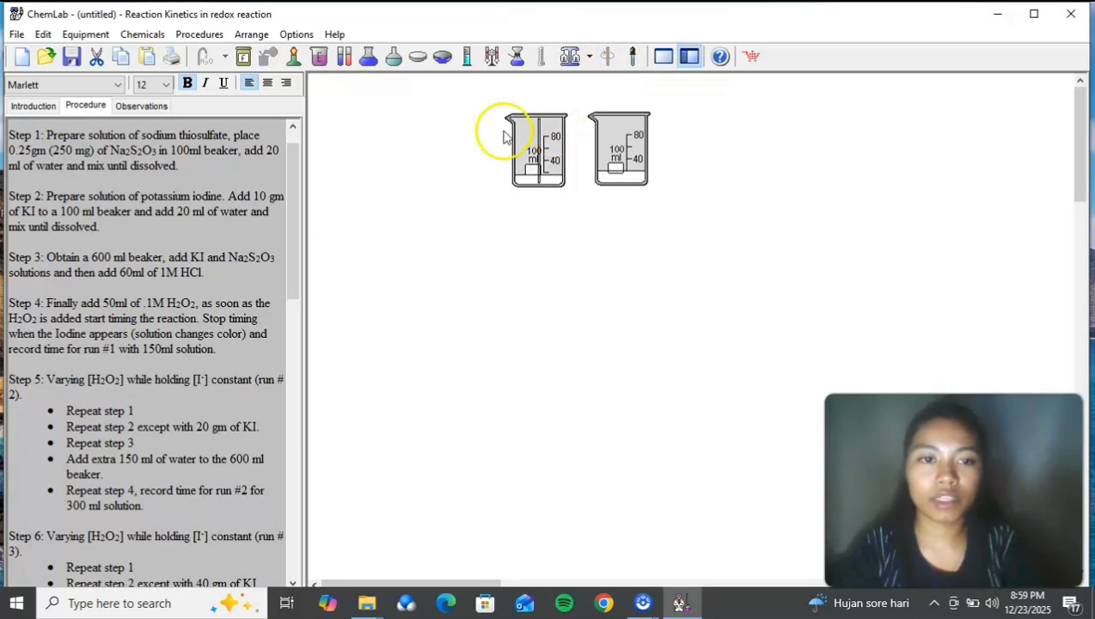
# Step: Place a 600 ml beaker below the two solution beakers and move the sodium thiosulfate beaker just above it
pyautogui.moveTo(298, 200); pyautogui.dragTo(294, 231)
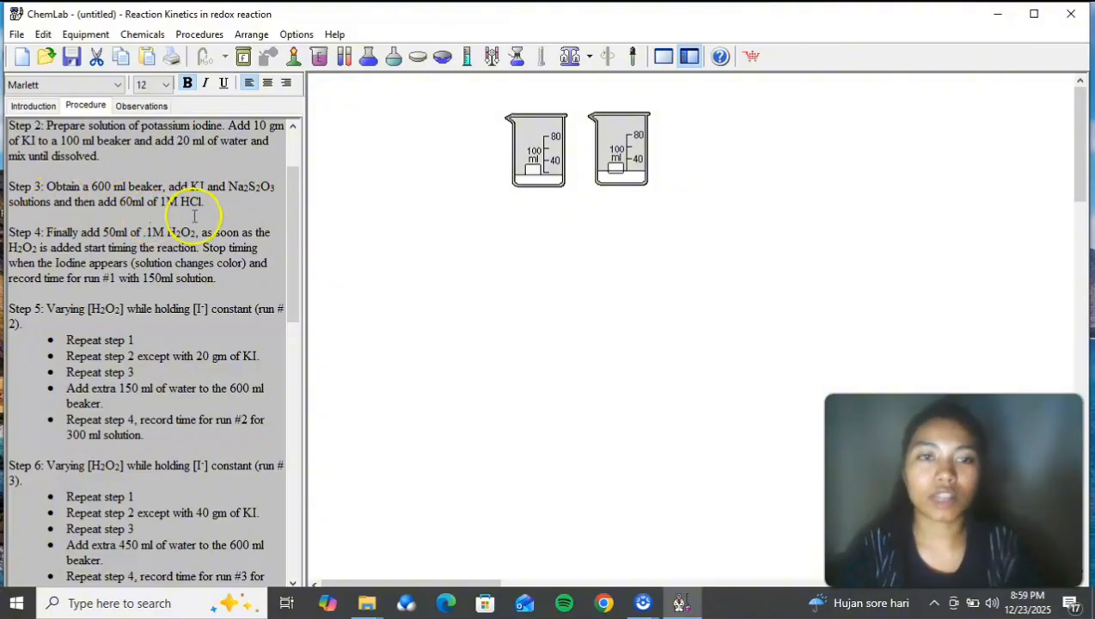
pyautogui.rightClick(467, 295)
pyautogui.moveTo(520, 321)
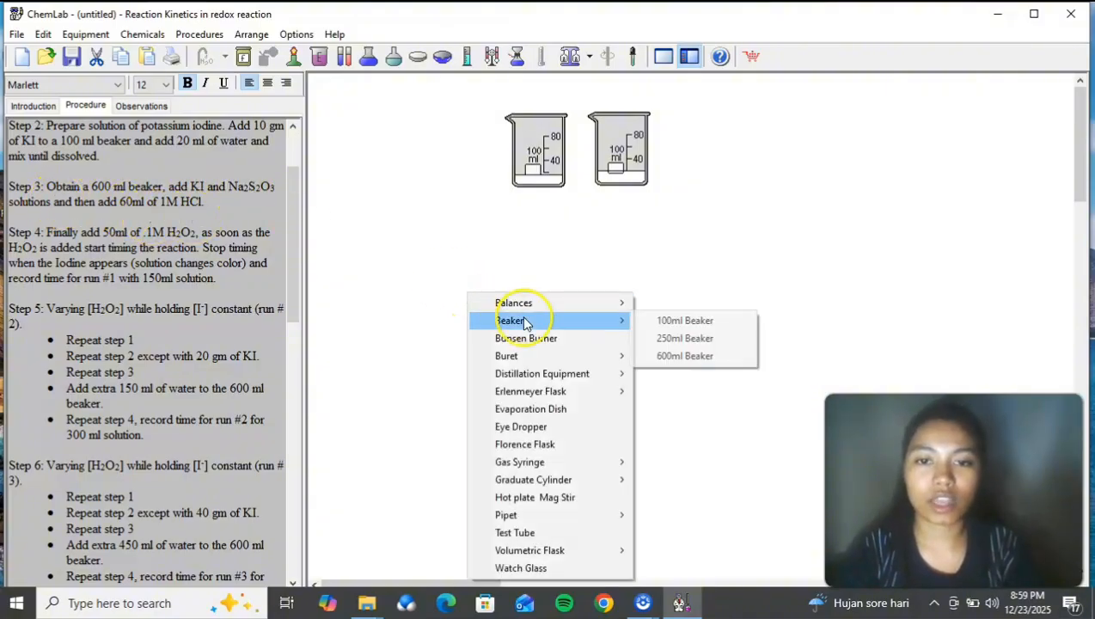
pyautogui.click(679, 356)
pyautogui.moveTo(679, 362); pyautogui.dragTo(559, 273)
pyautogui.moveTo(511, 129); pyautogui.dragTo(601, 227)
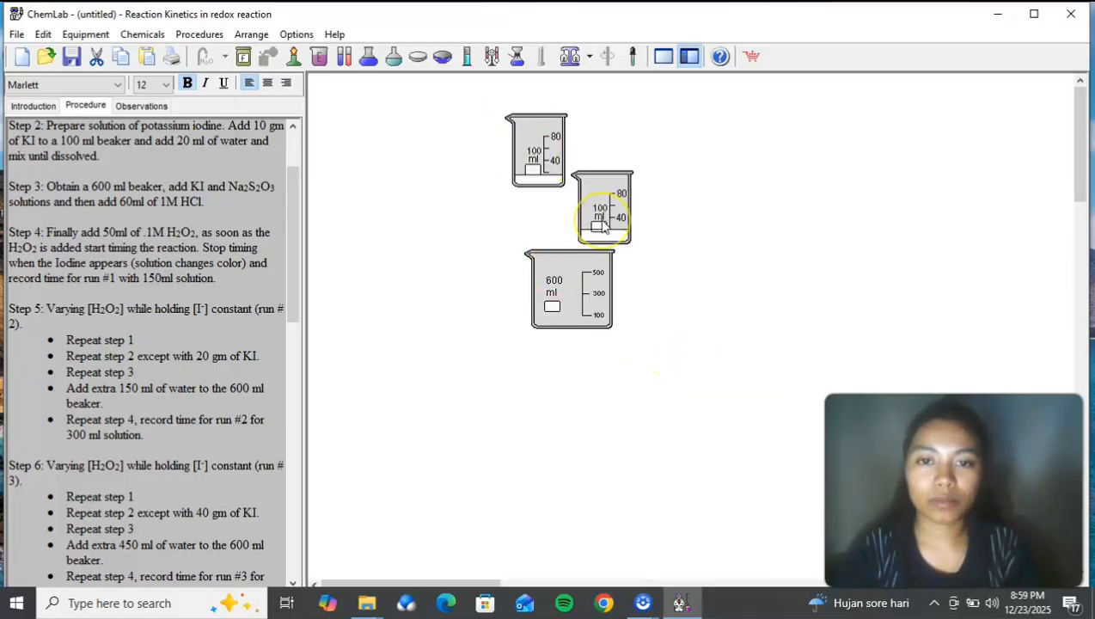
# Step: Pour the sodium thiosulfate and potassium iodide solutions into the 600 ml beaker, moving both emptied 100 ml beakers above and clear of it
pyautogui.rightClick(602, 222)
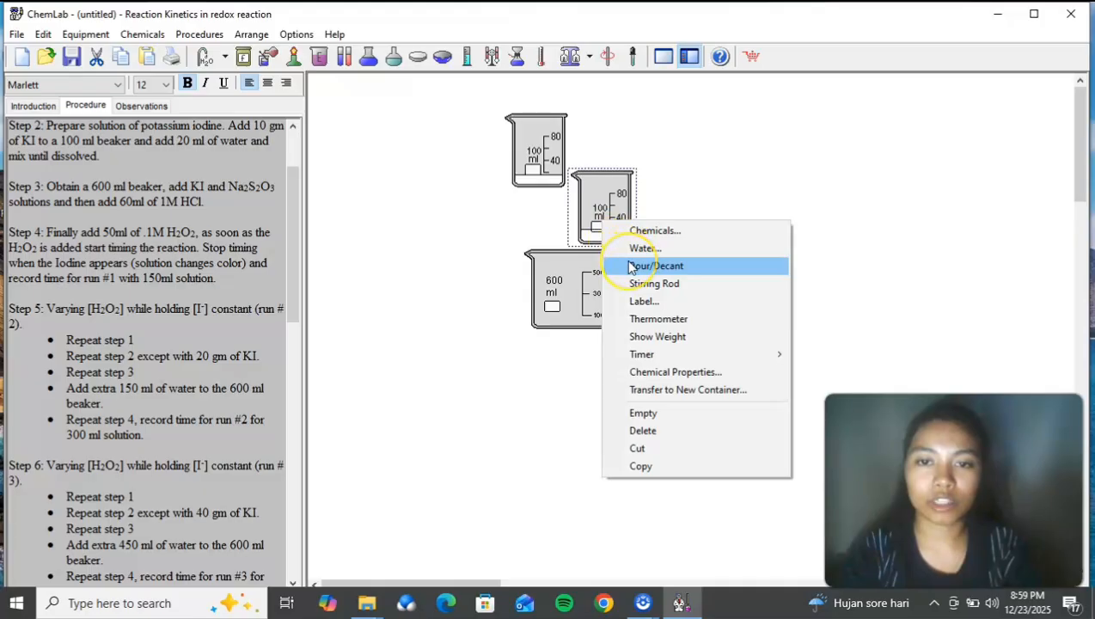
pyautogui.click(655, 266)
pyautogui.moveTo(606, 208); pyautogui.dragTo(629, 132)
pyautogui.moveTo(538, 141); pyautogui.dragTo(607, 197)
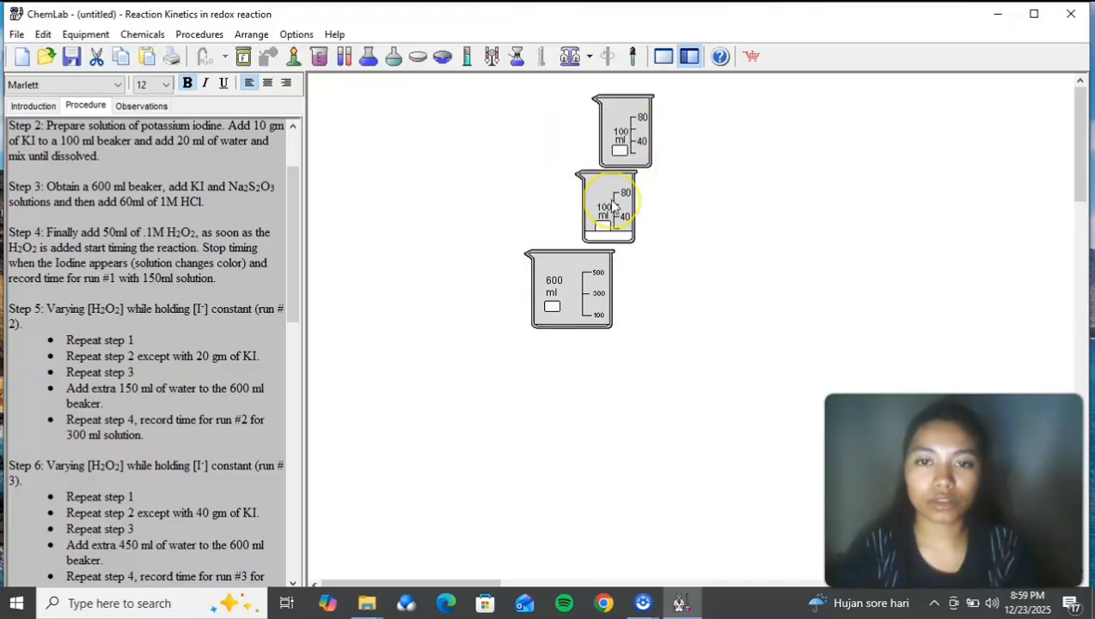
pyautogui.rightClick(613, 202)
pyautogui.click(651, 246)
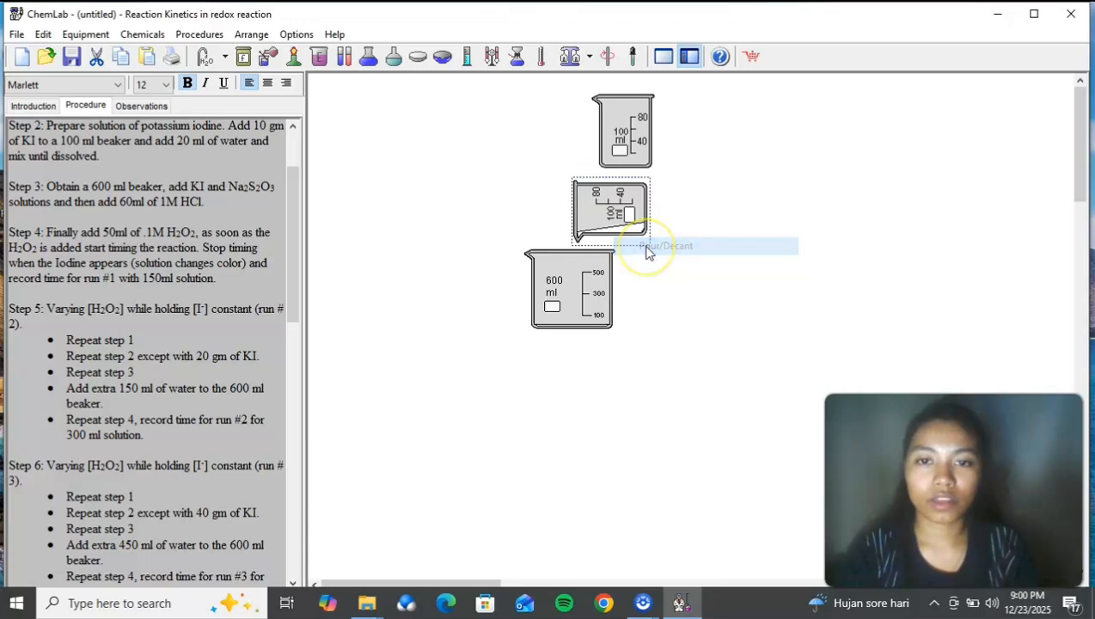
pyautogui.moveTo(616, 222); pyautogui.dragTo(563, 149)
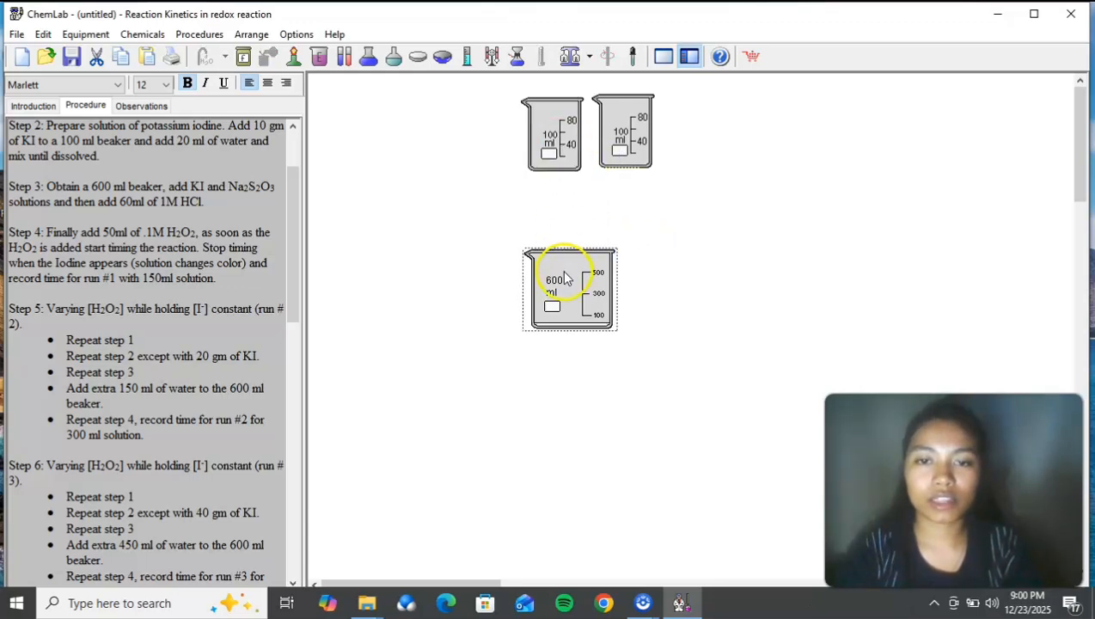
# Step: Add 60 ml of 1.00 M hydrogen chloride to the 600 ml beaker
pyautogui.rightClick(562, 269)
pyautogui.click(585, 279)
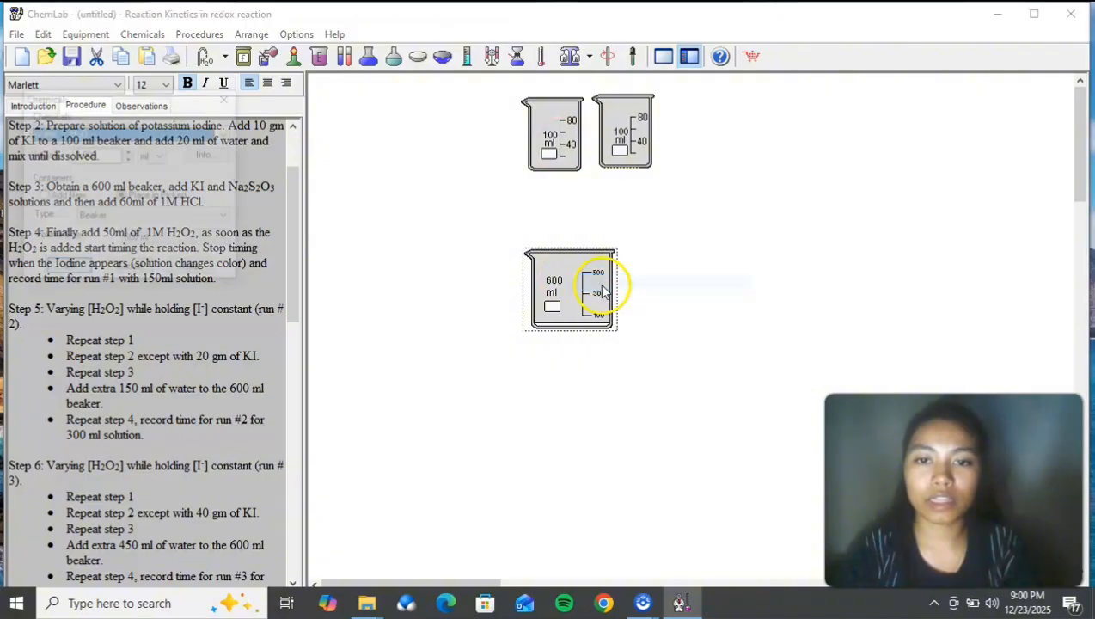
pyautogui.click(226, 133)
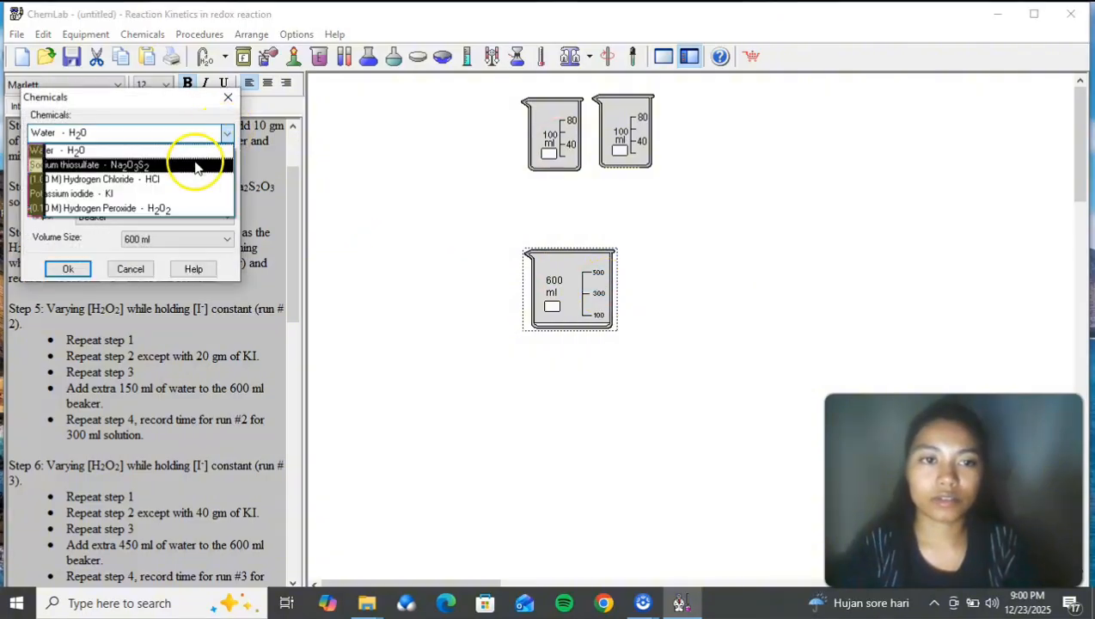
pyautogui.click(186, 179)
pyautogui.doubleClick(93, 153)
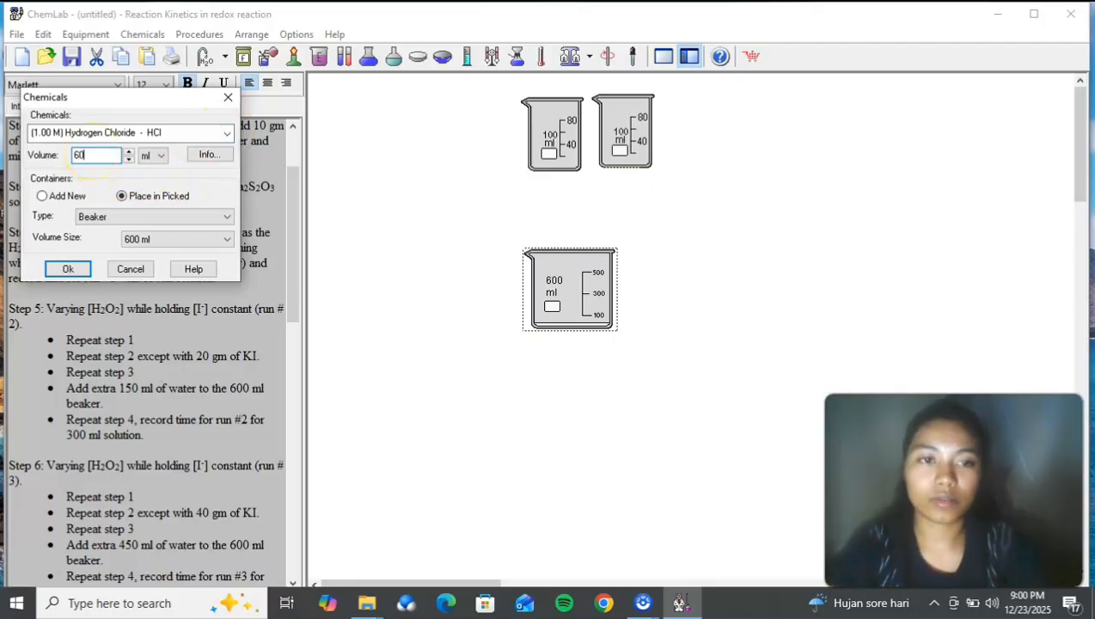
pyautogui.click(68, 269)
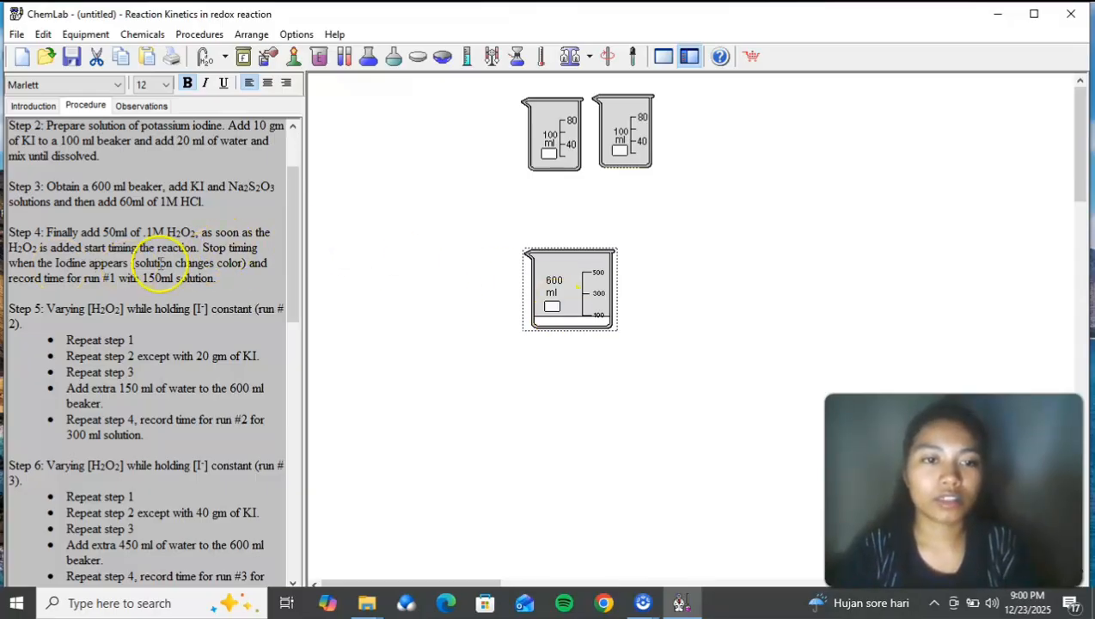
# Step: Add 50 ml of 0.10 M hydrogen peroxide to the mixture in the 600 ml beaker
pyautogui.rightClick(533, 312)
pyautogui.click(552, 323)
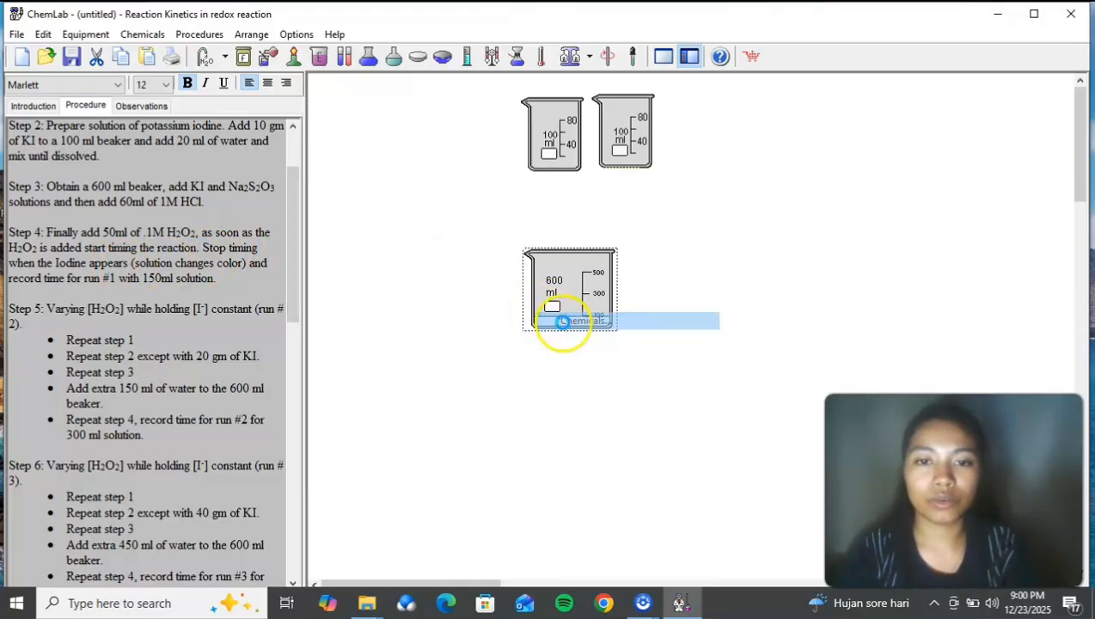
pyautogui.click(226, 134)
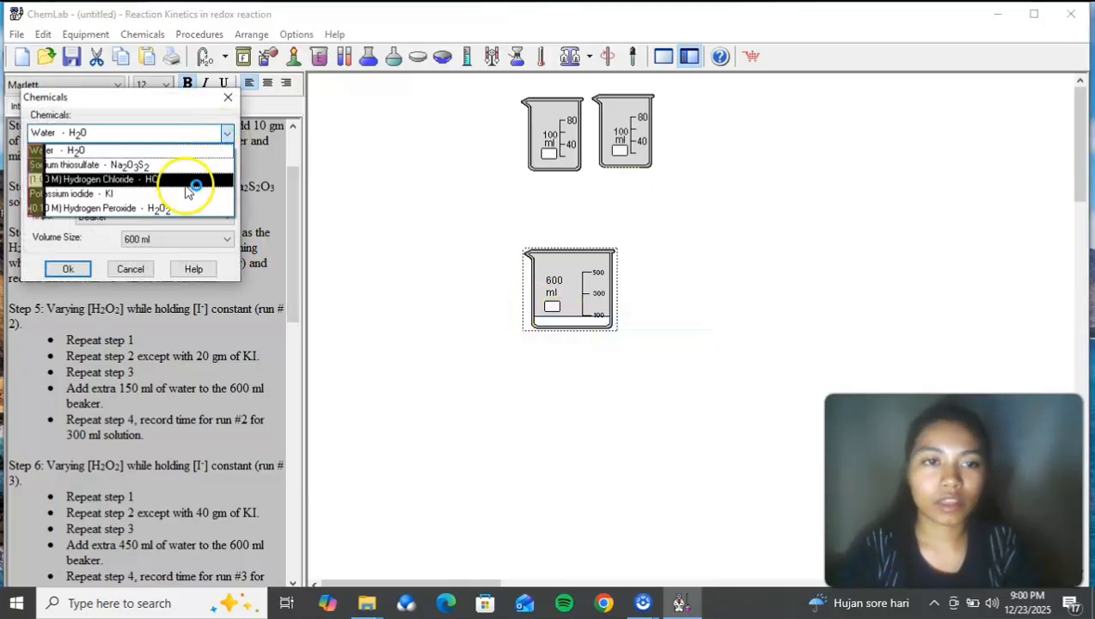
pyautogui.click(193, 207)
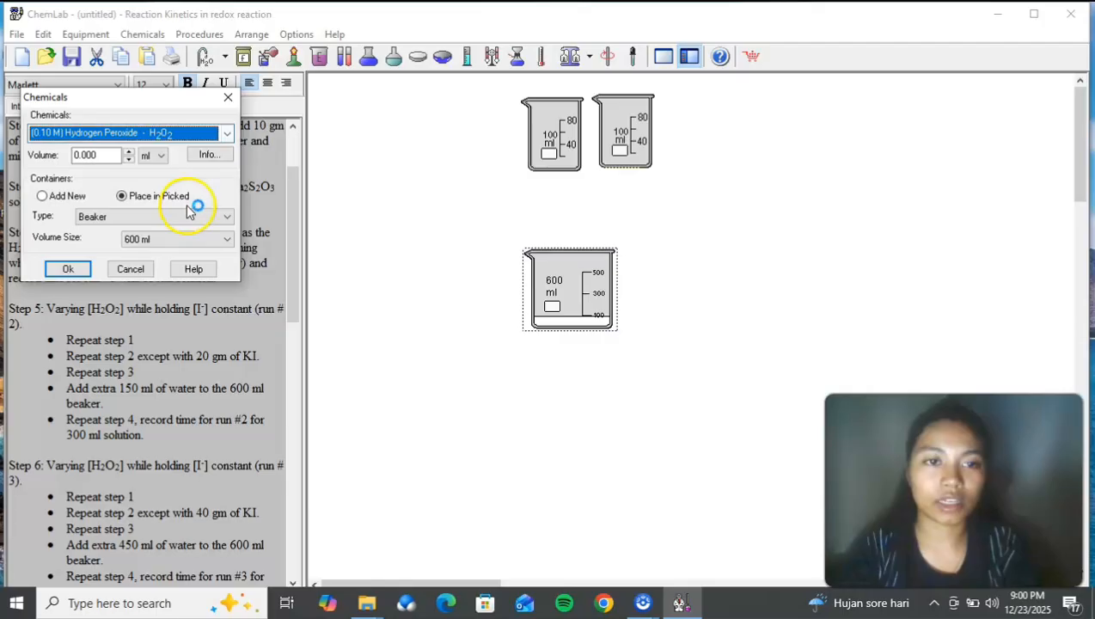
pyautogui.doubleClick(96, 154)
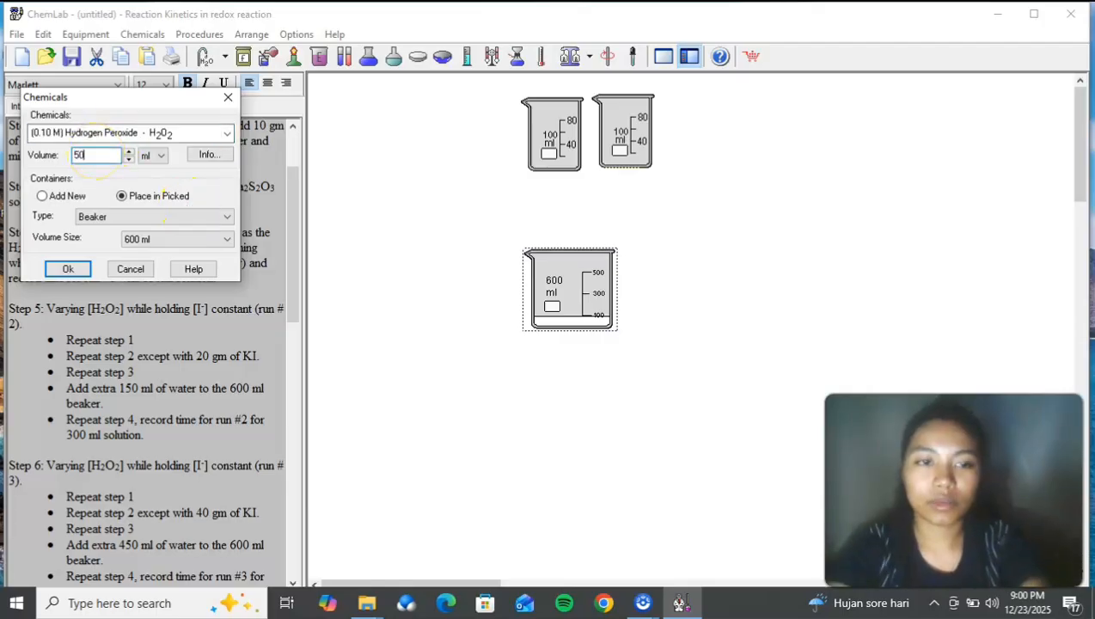
pyautogui.click(61, 268)
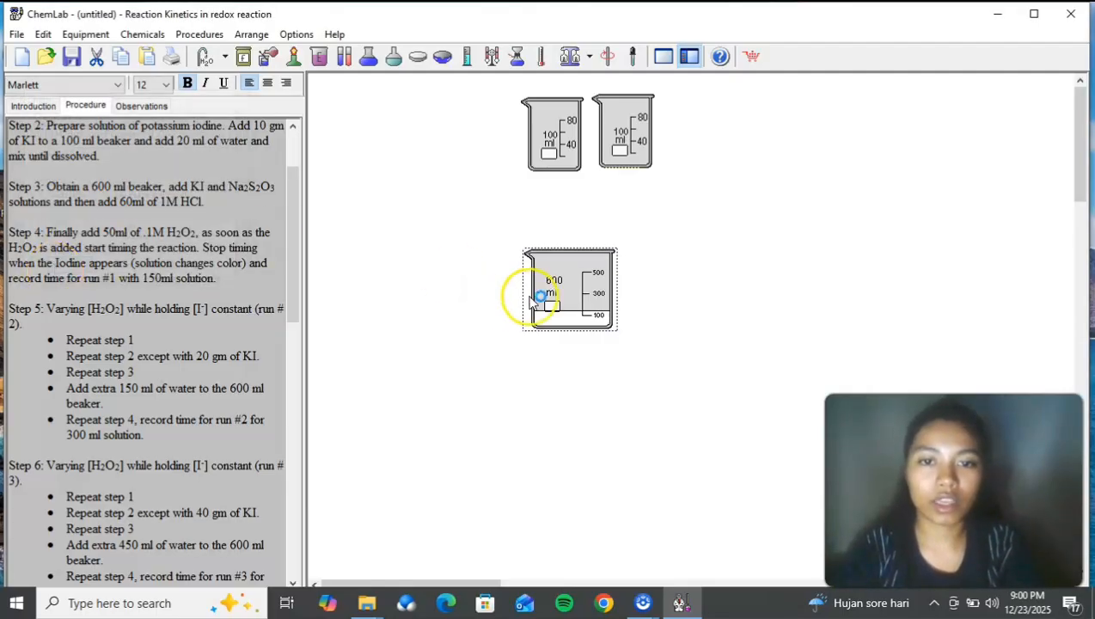
# Step: Label the 600 ml beaker of reaction mixture as 1
pyautogui.rightClick(531, 301)
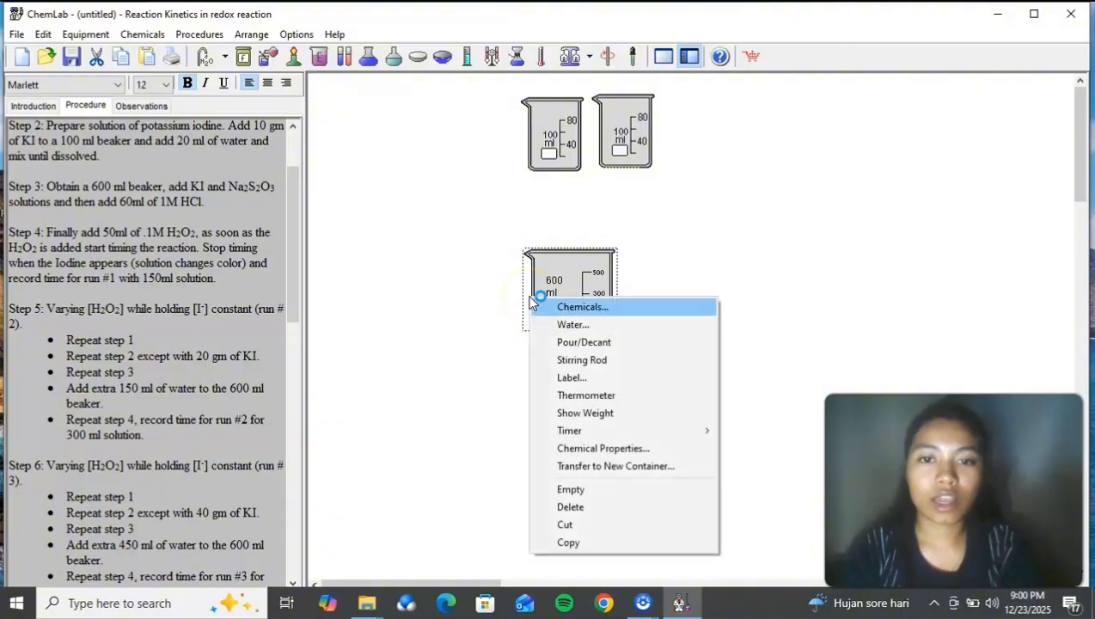
pyautogui.click(590, 379)
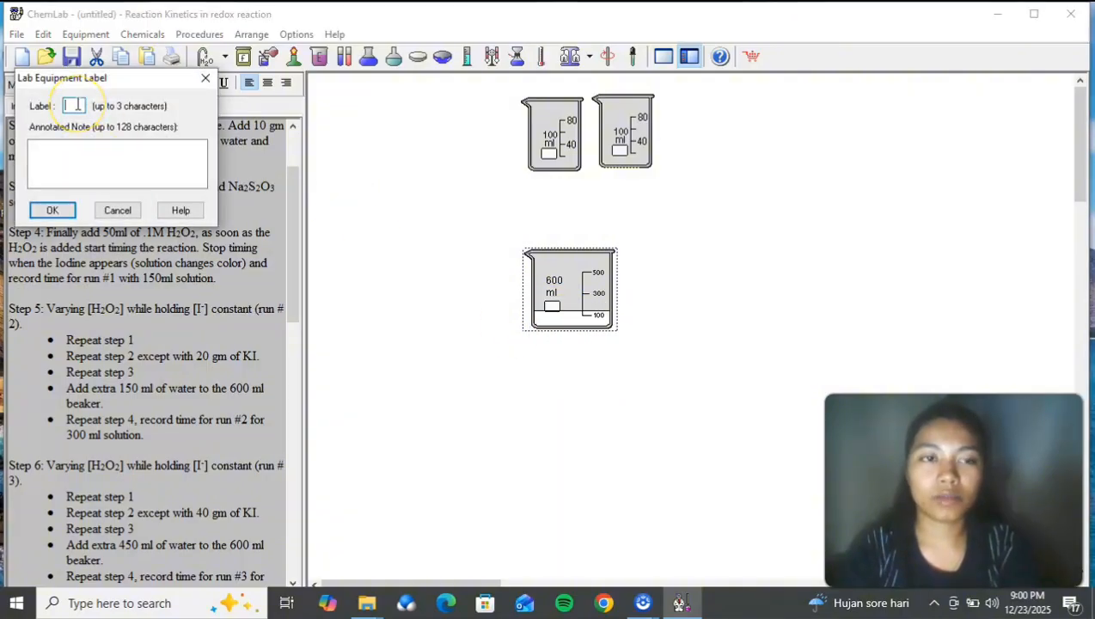
pyautogui.click(53, 210)
# Step: Start a timer on the 600 ml beaker labelled 1 and move it well away from the two empty beakers
pyautogui.rightClick(551, 324)
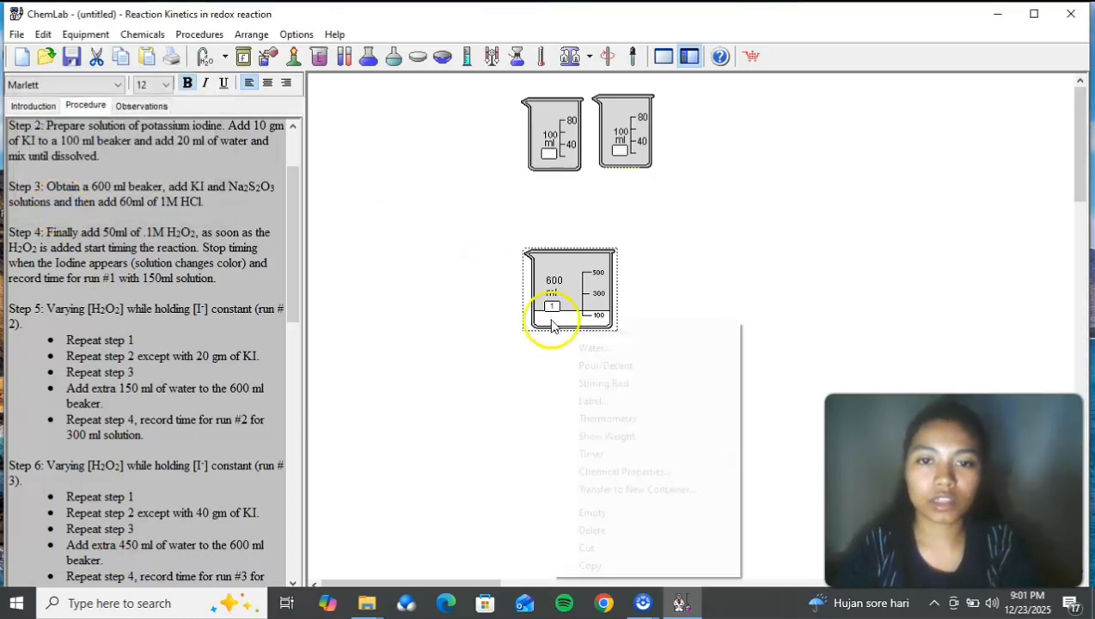
pyautogui.moveTo(632, 454)
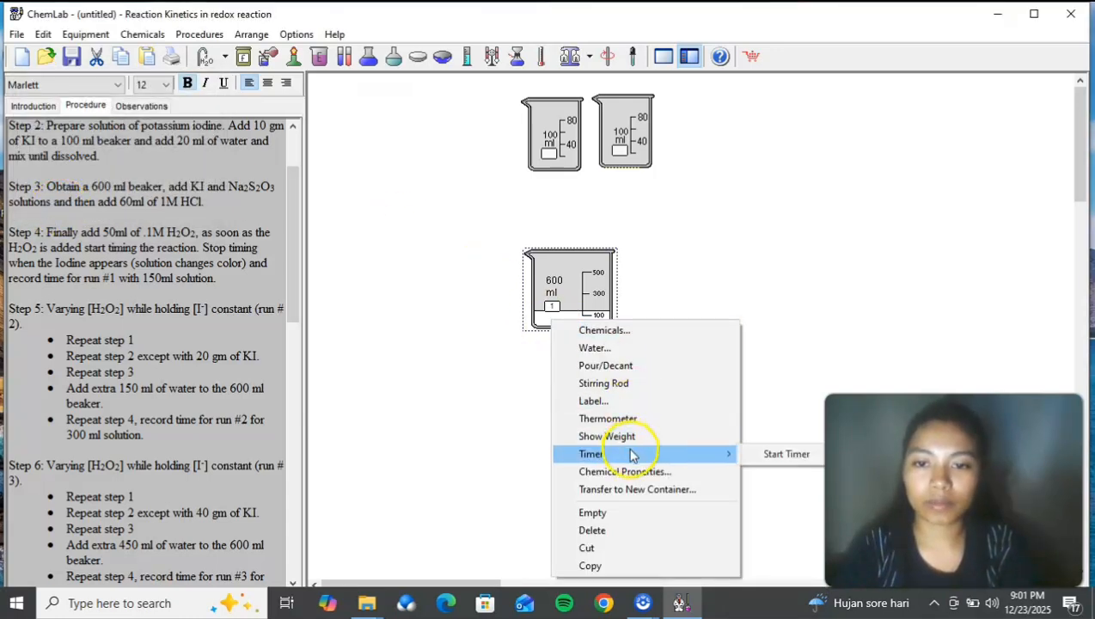
pyautogui.click(764, 458)
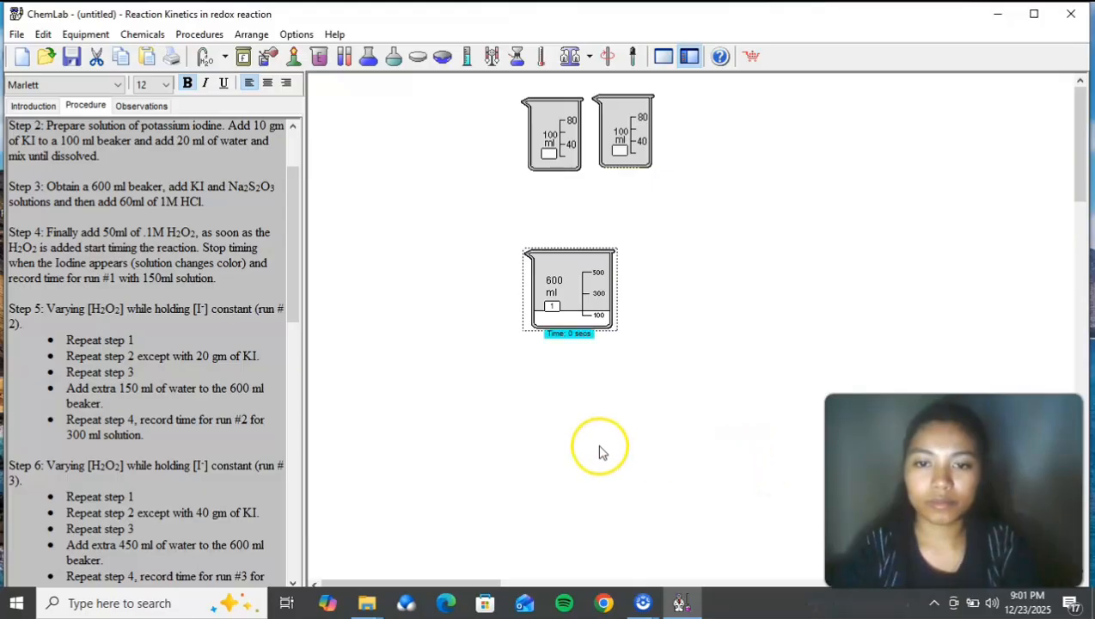
pyautogui.moveTo(585, 302); pyautogui.dragTo(1001, 155)
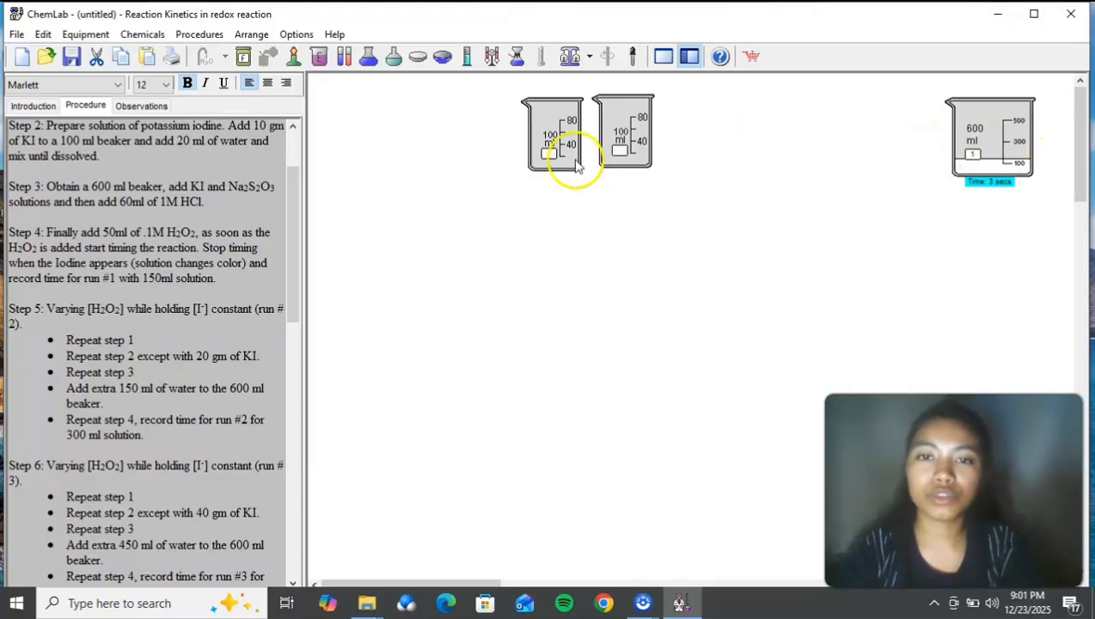
# Step: Put 0.25 g of sodium thiosulfate into the emptied 100 ml thiosulfate beaker for run 2
pyautogui.moveTo(290, 234); pyautogui.dragTo(301, 281)
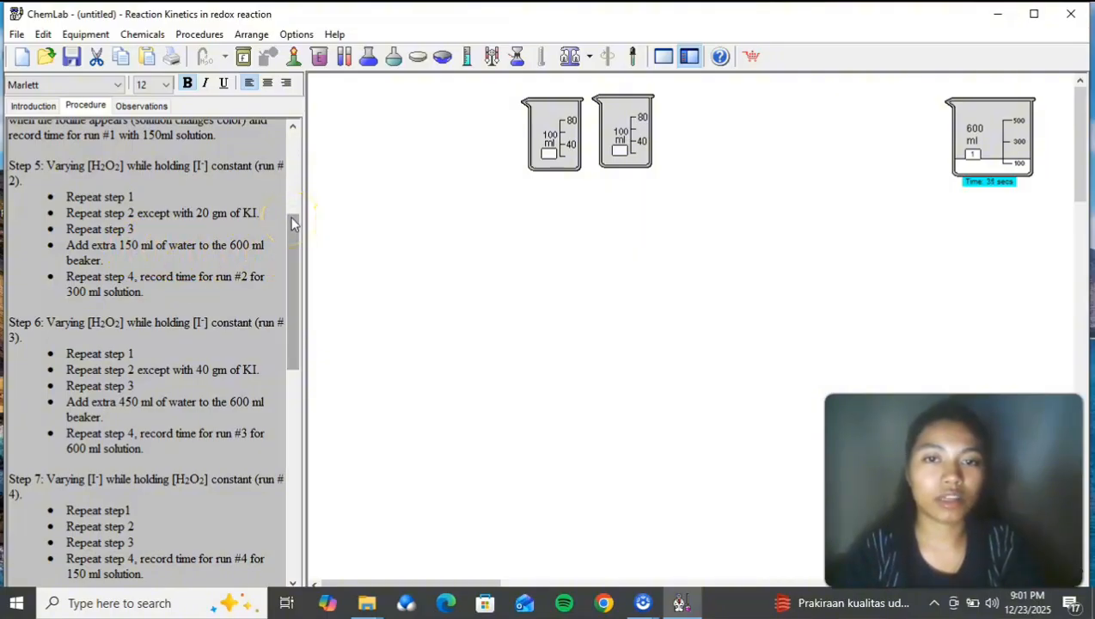
pyautogui.rightClick(642, 145)
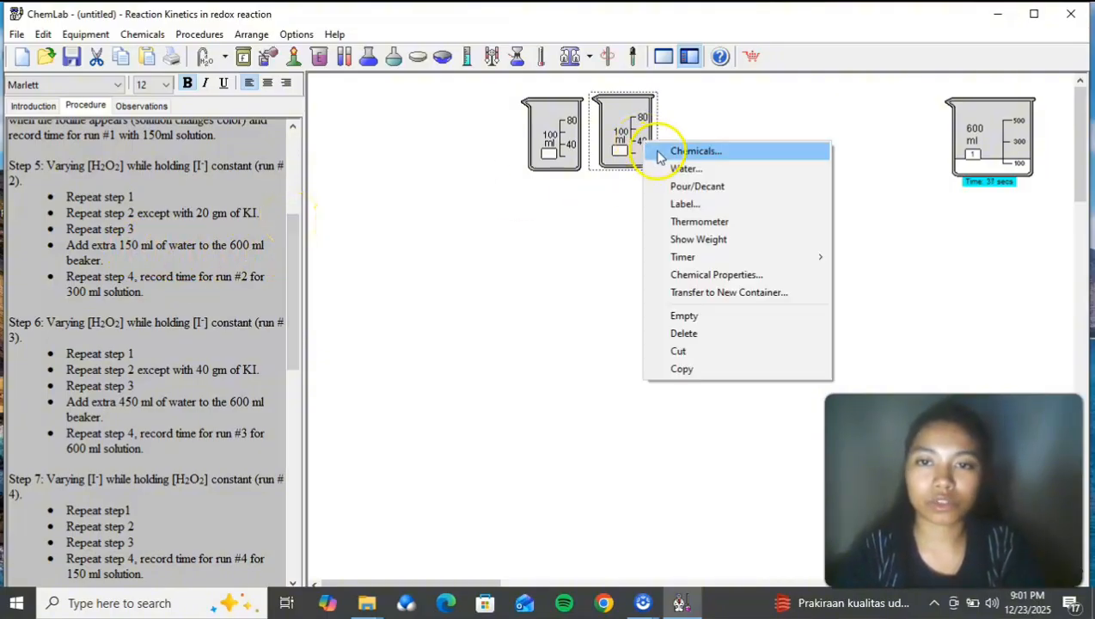
pyautogui.click(657, 148)
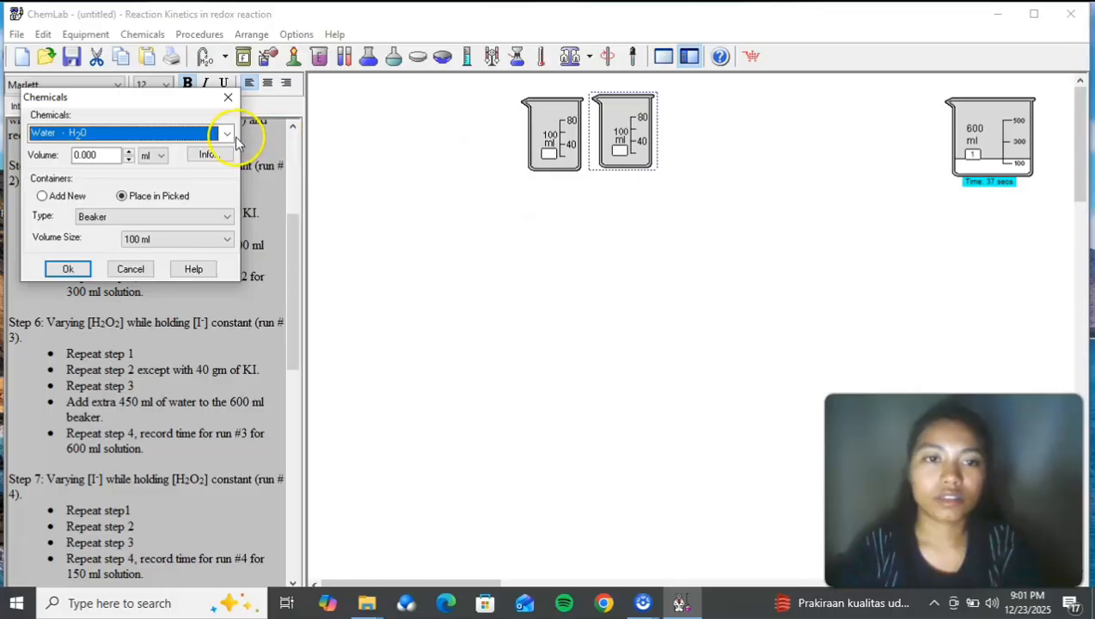
pyautogui.click(226, 134)
pyautogui.click(199, 165)
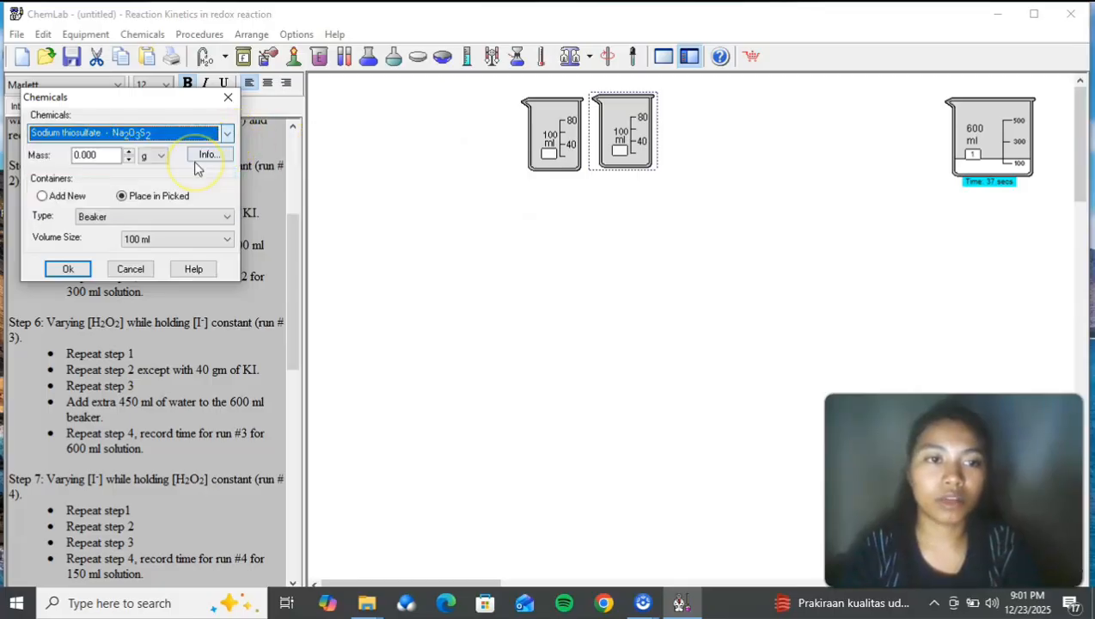
pyautogui.click(86, 155)
pyautogui.doubleClick(87, 155)
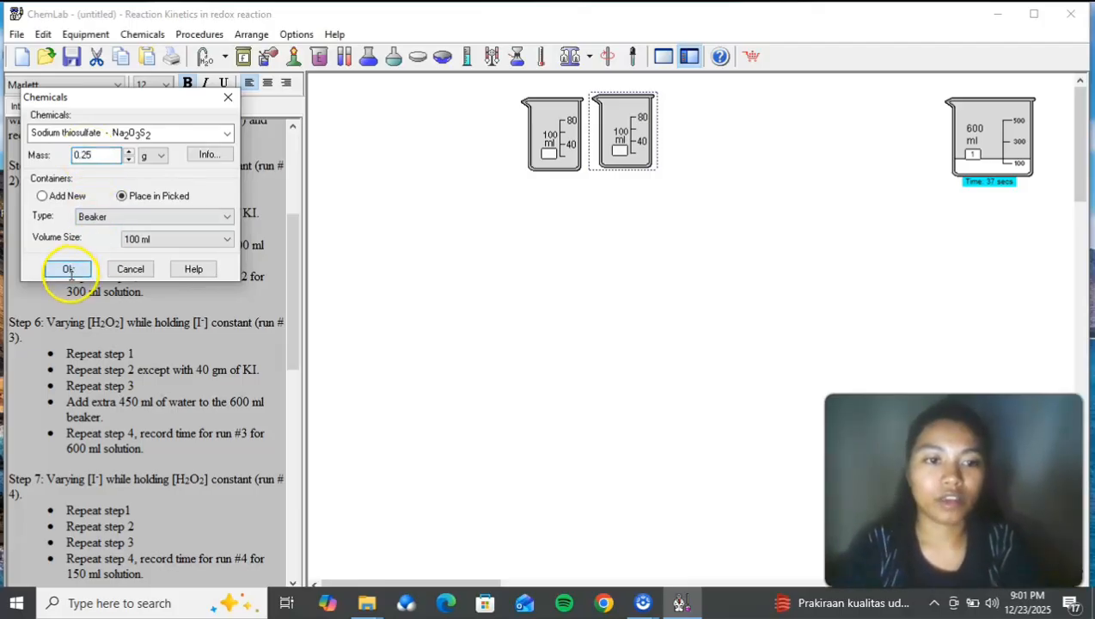
pyautogui.click(67, 268)
# Step: Stop the timer on the 600 ml beaker labelled 1
pyautogui.rightClick(606, 157)
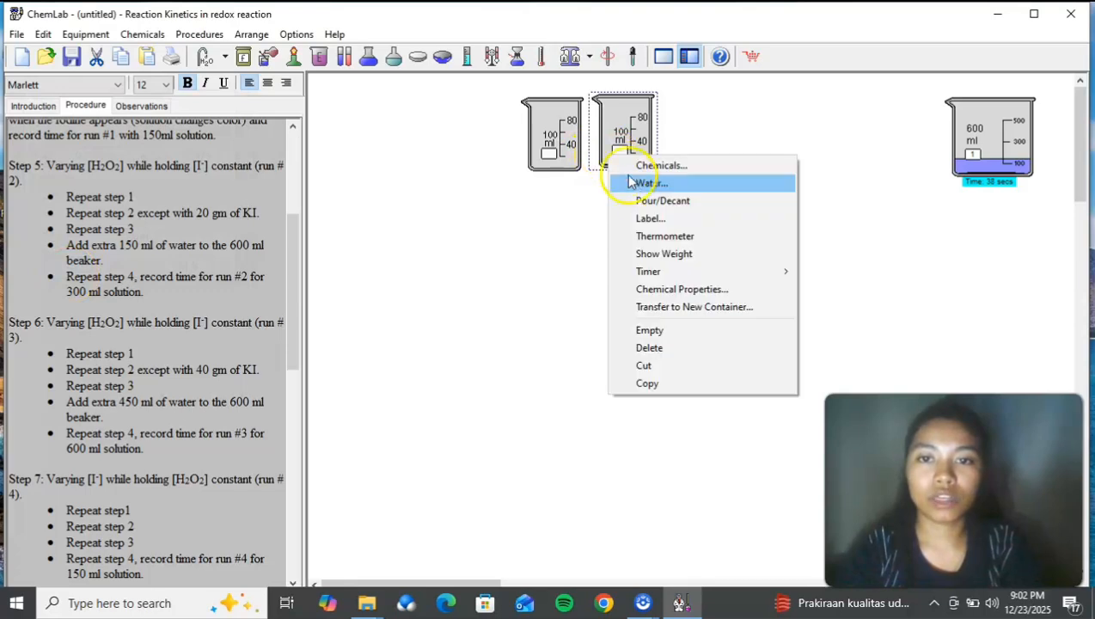
pyautogui.rightClick(1016, 137)
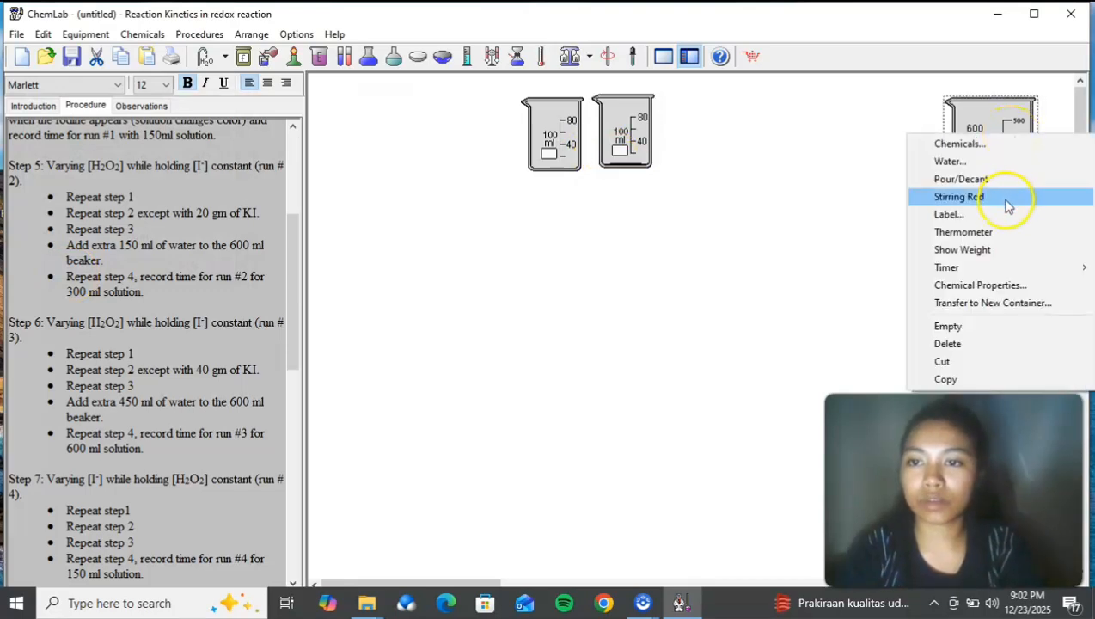
pyautogui.moveTo(1000, 270)
pyautogui.click(875, 267)
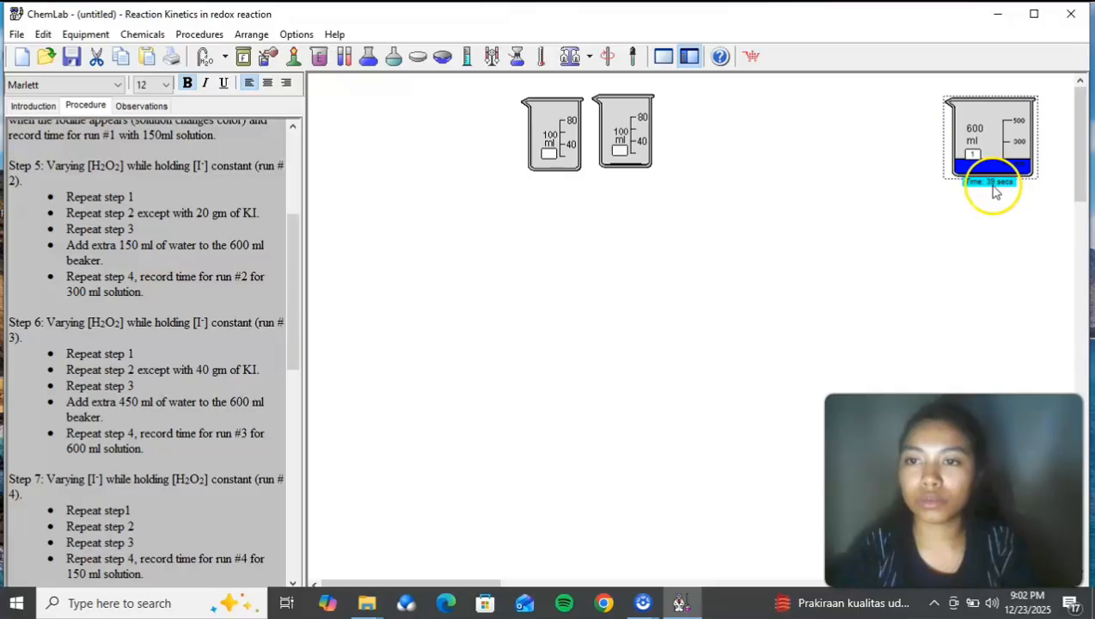
# Step: Record "39 second" as the run 1 time in the observations
pyautogui.click(145, 105)
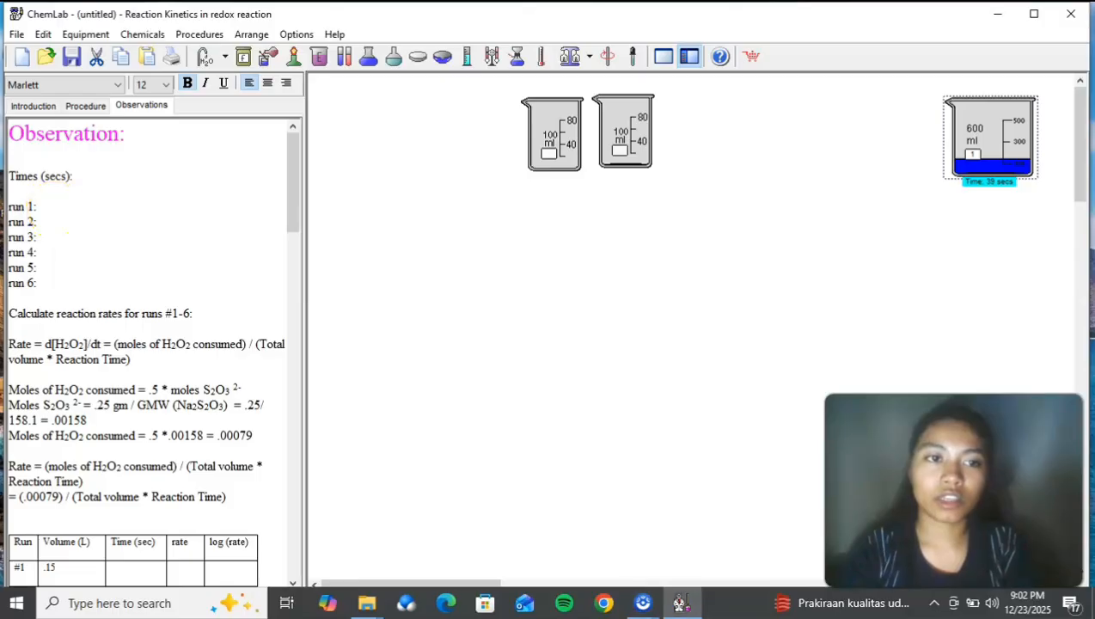
pyautogui.click(333, 258)
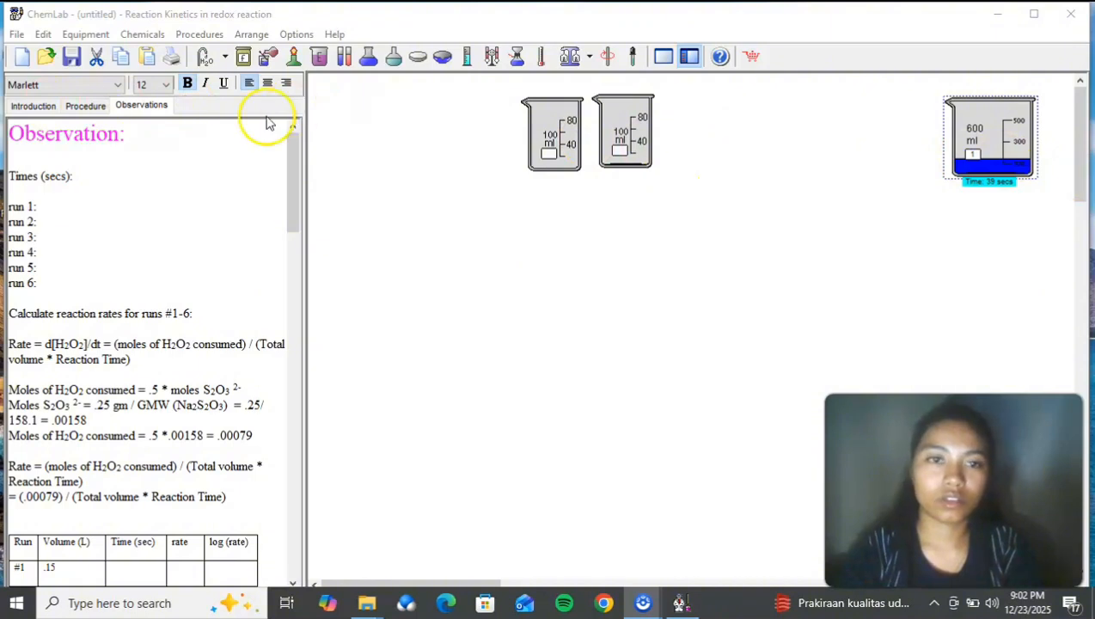
pyautogui.click(39, 206)
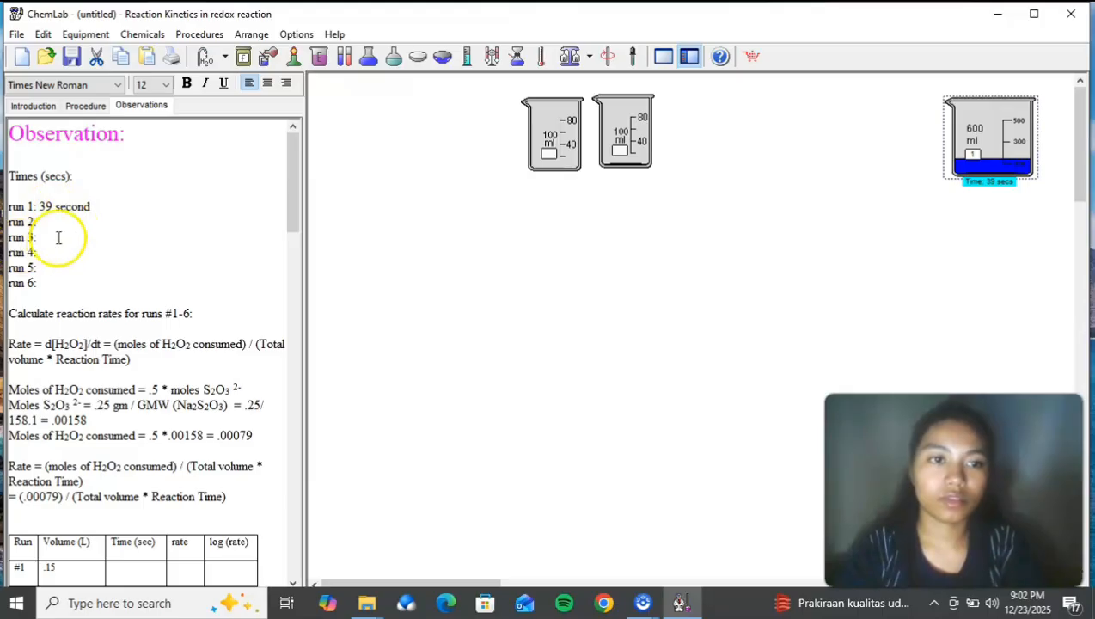
# Step: Return to the procedure, then add 20 ml of room-temperature water to the sodium thiosulfate beaker and stir it
pyautogui.click(79, 112)
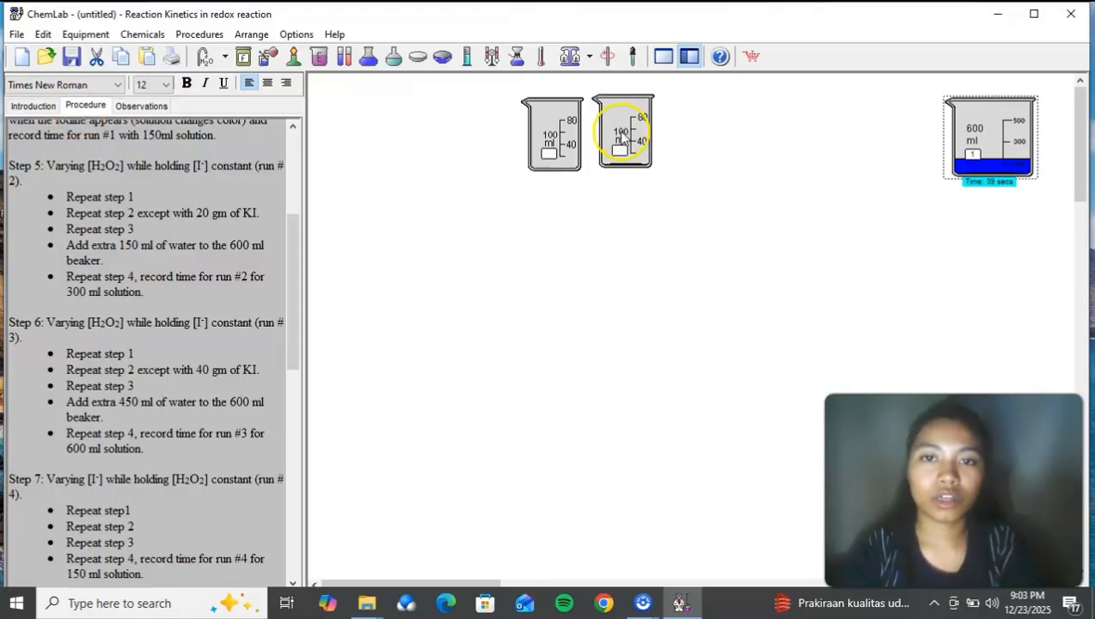
pyautogui.rightClick(621, 133)
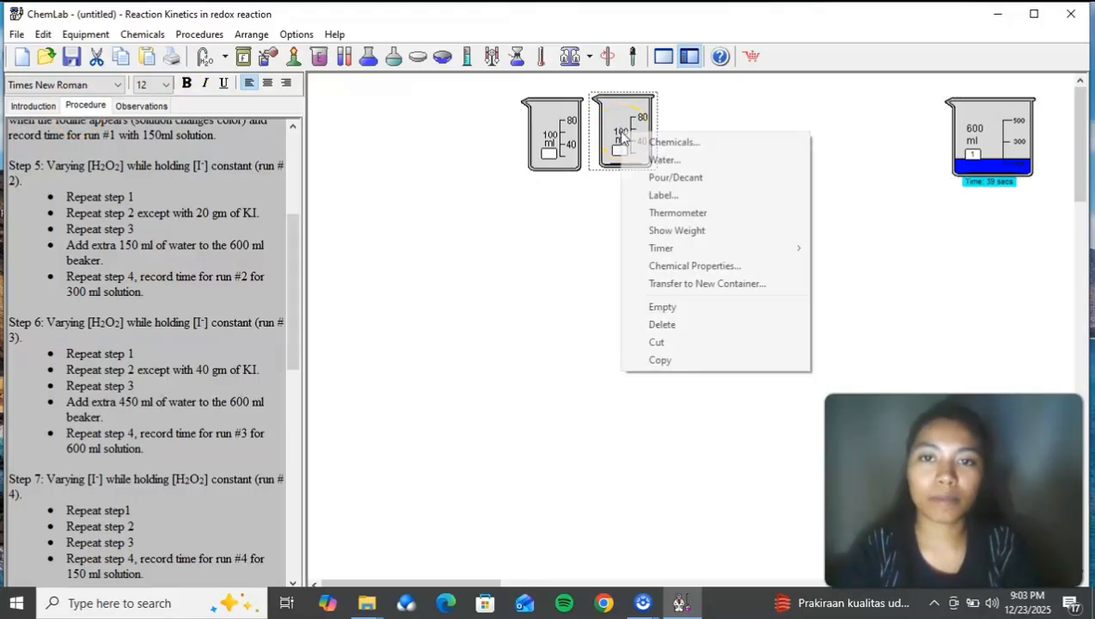
pyautogui.click(662, 160)
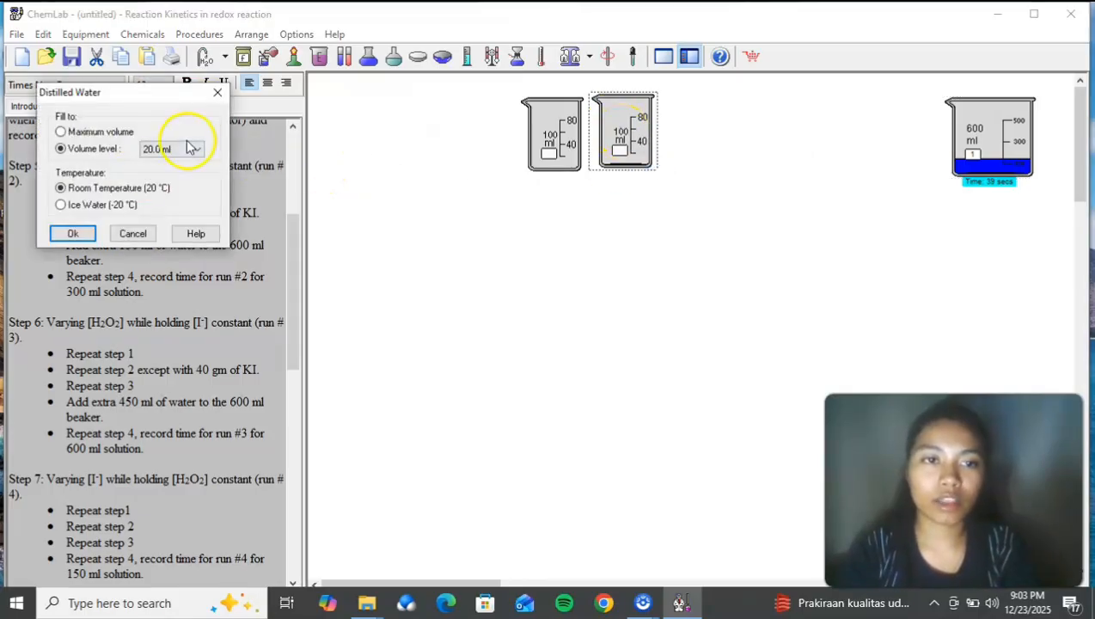
pyautogui.click(73, 233)
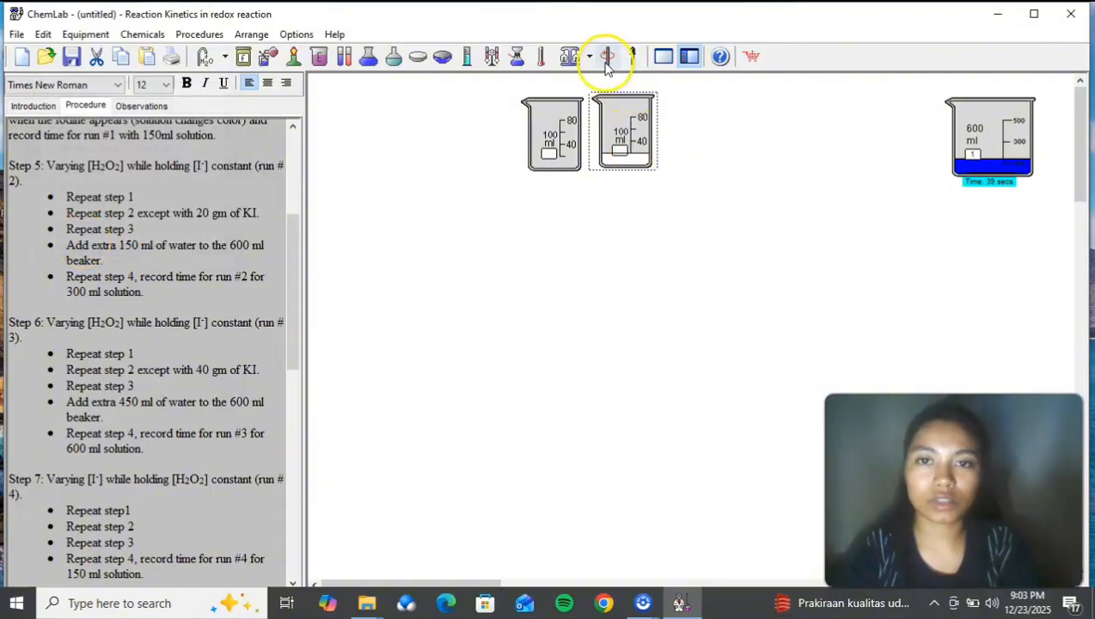
# Step: Put 10 g of potassium iodide into the empty 100 ml beaker
pyautogui.rightClick(536, 156)
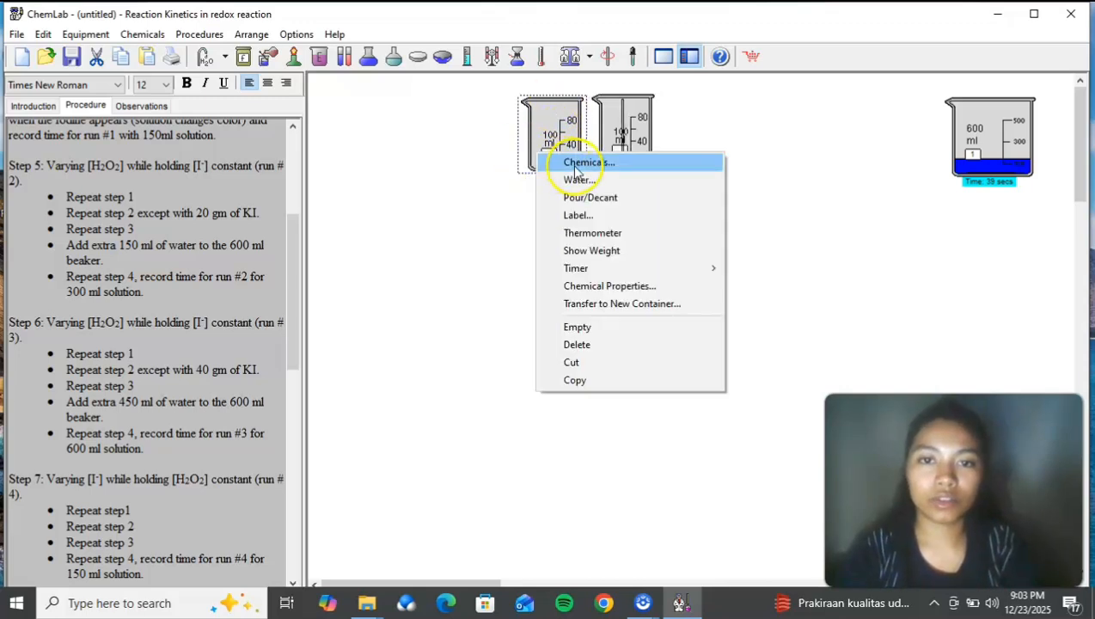
pyautogui.click(573, 163)
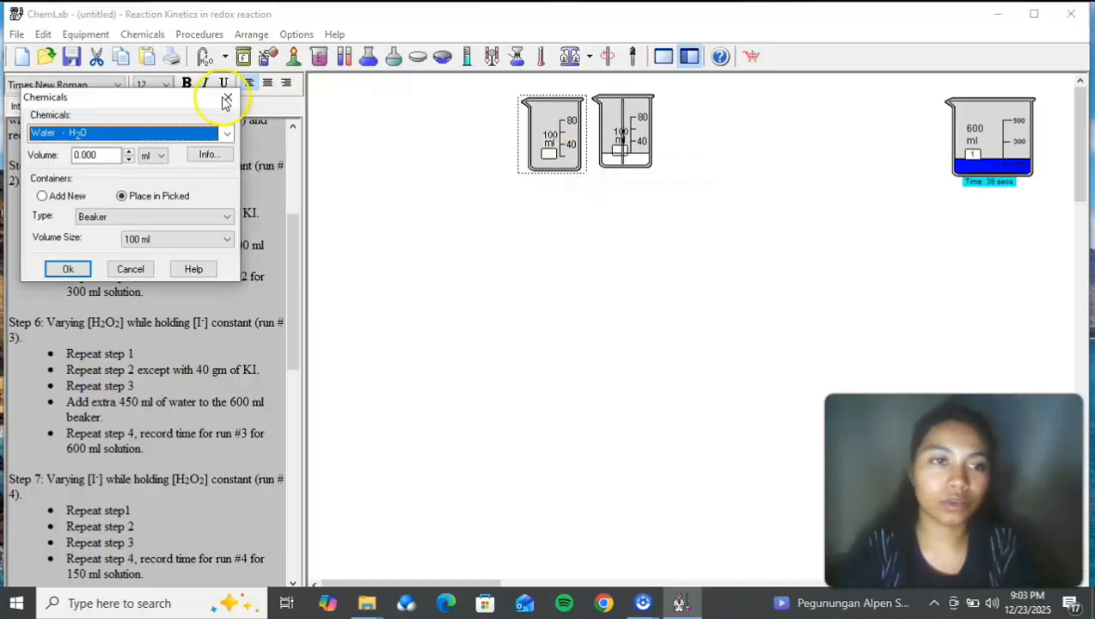
pyautogui.click(227, 133)
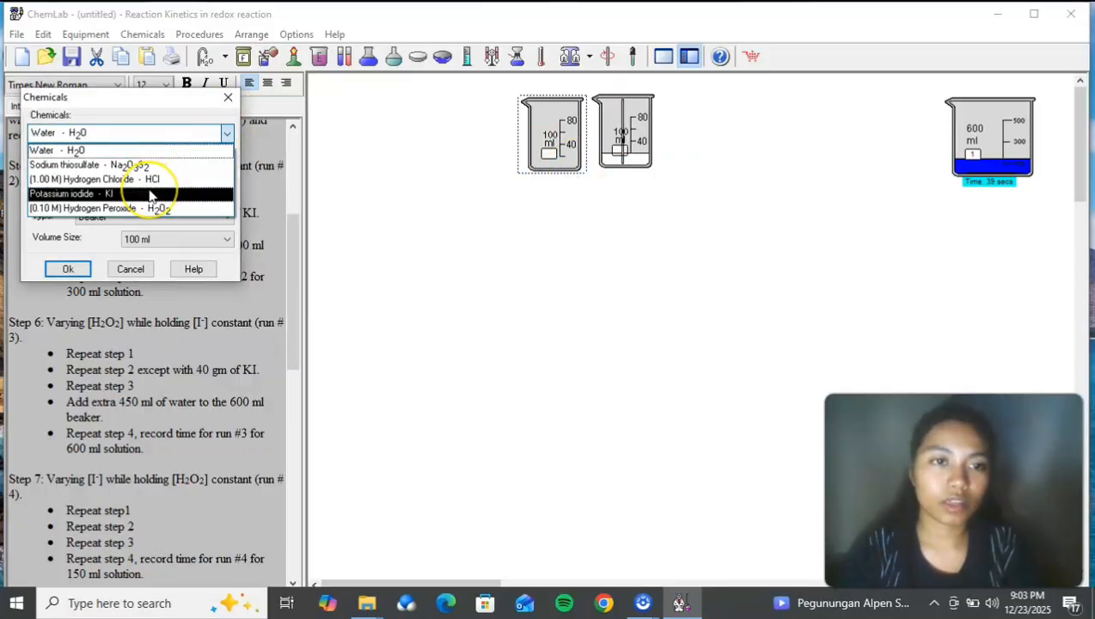
pyautogui.click(151, 195)
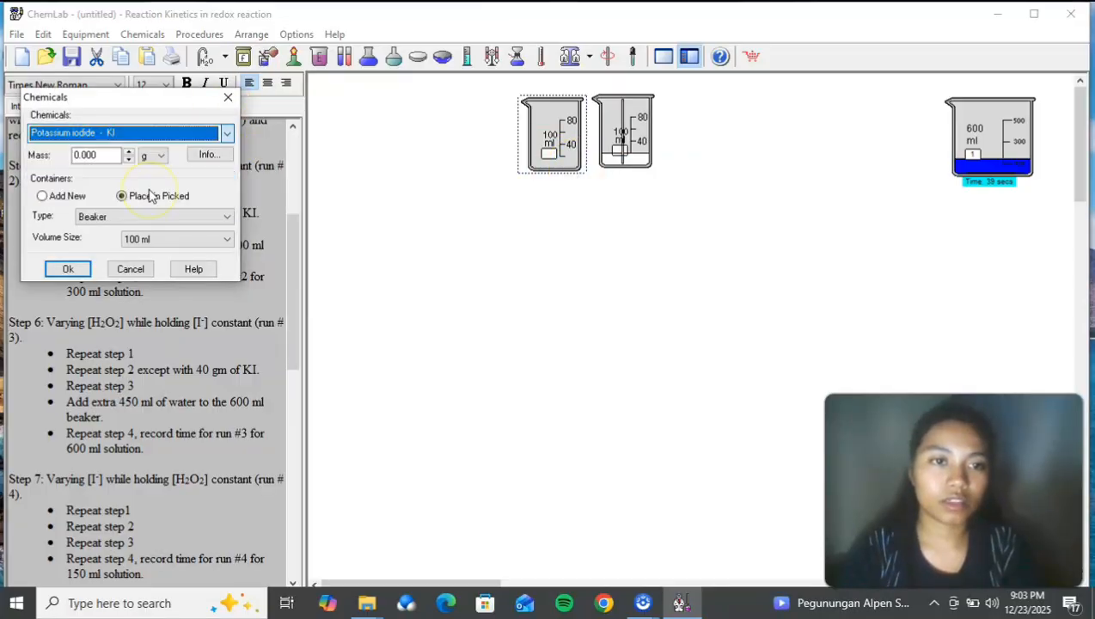
pyautogui.doubleClick(88, 154)
pyautogui.write('10')
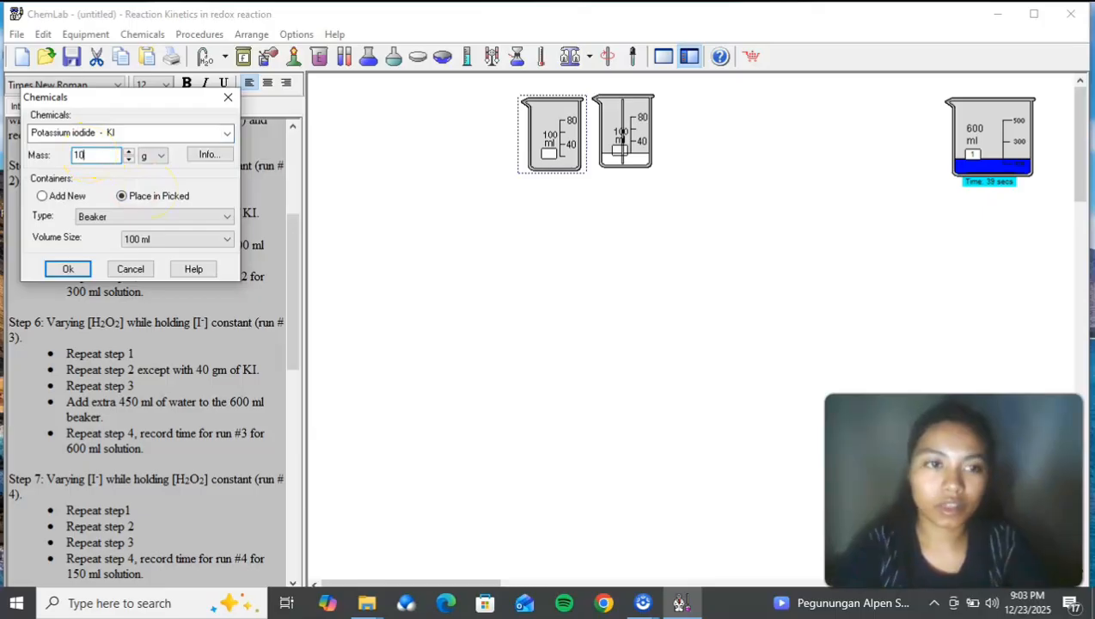
pyautogui.click(80, 271)
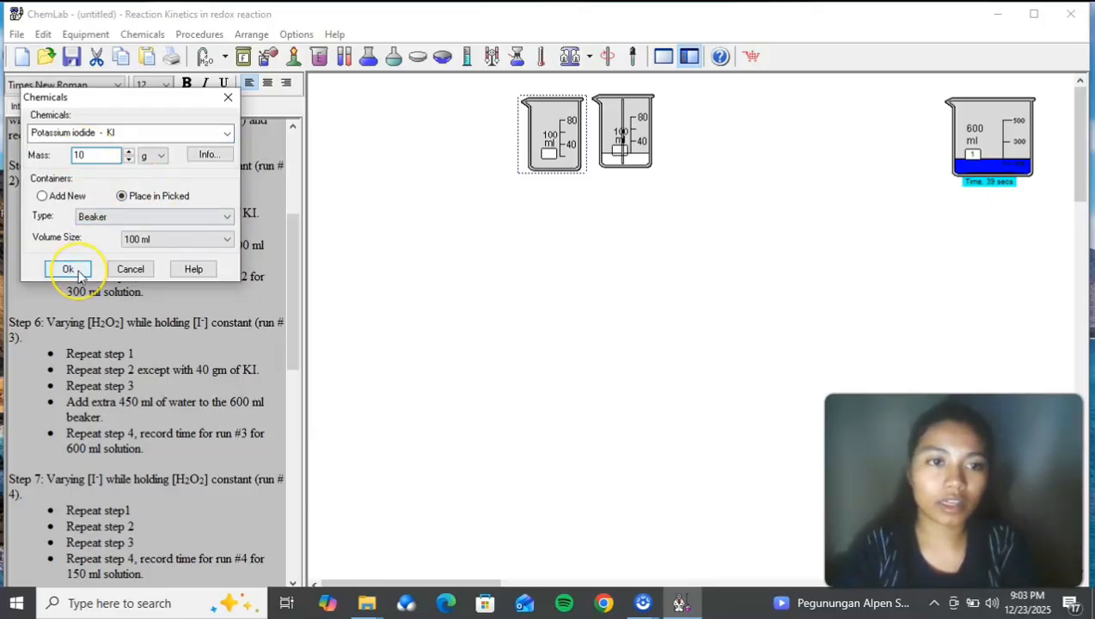
# Step: Add 20 ml of room-temperature water to the potassium iodide beaker and stir it
pyautogui.rightClick(567, 163)
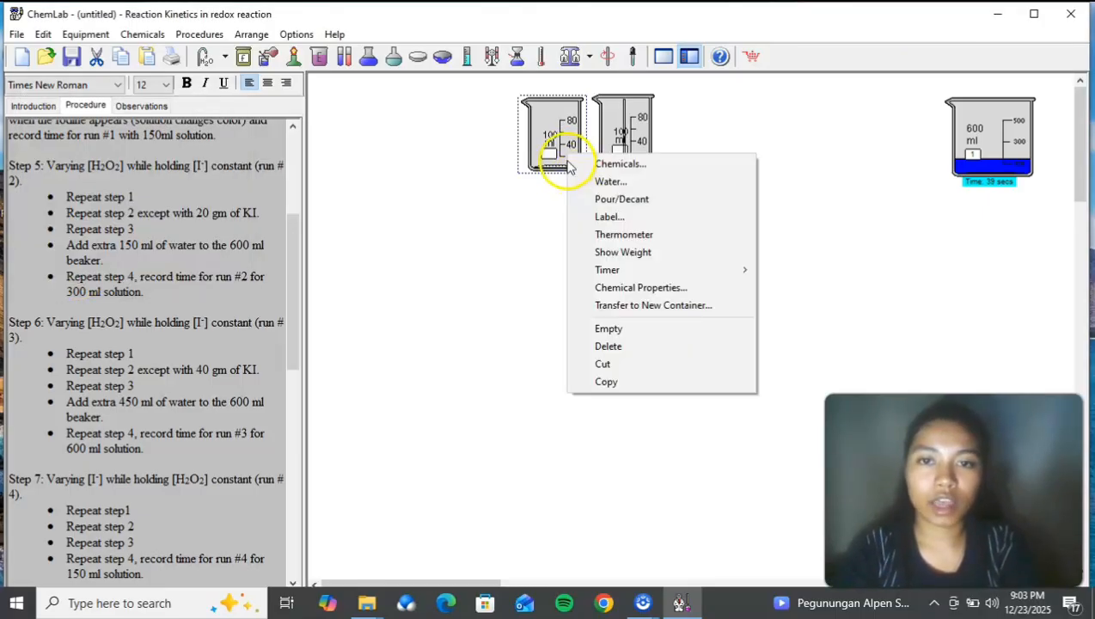
pyautogui.click(606, 181)
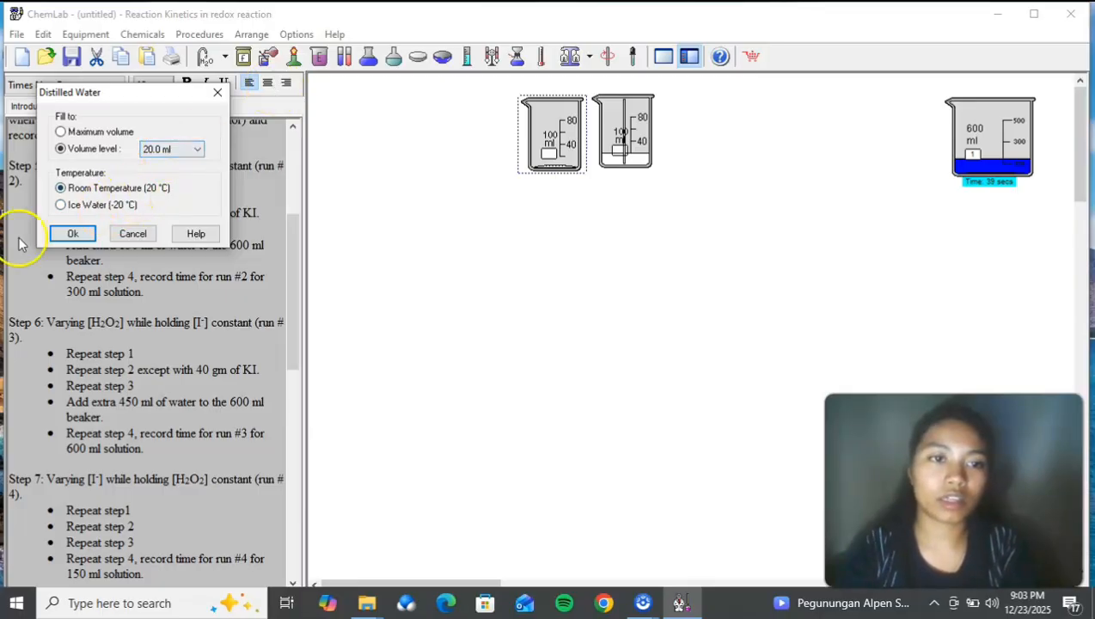
pyautogui.click(58, 233)
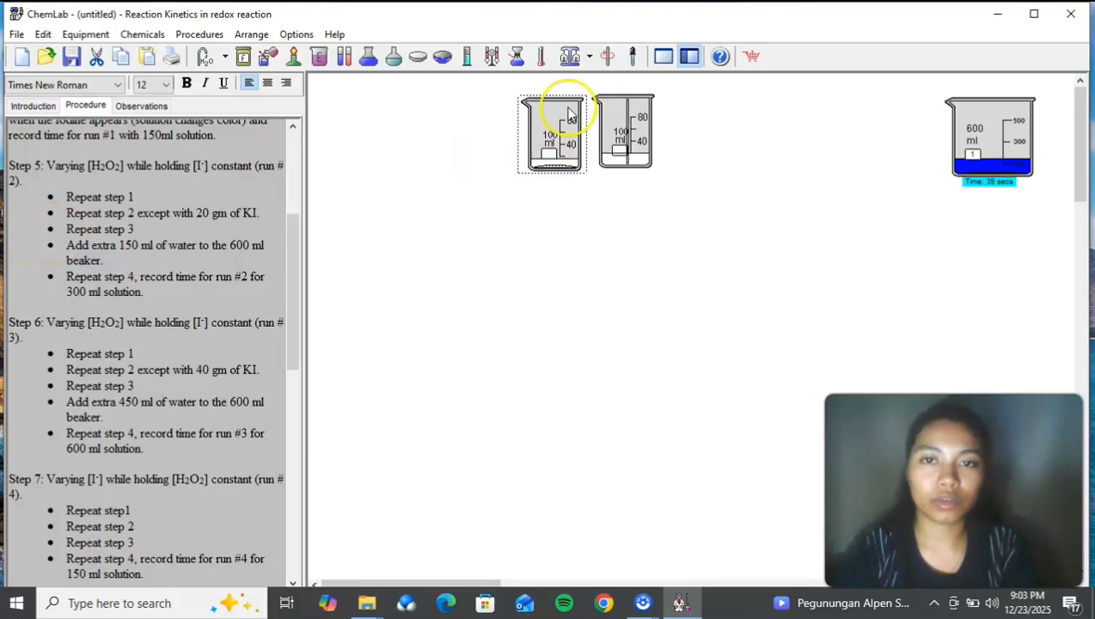
pyautogui.click(607, 56)
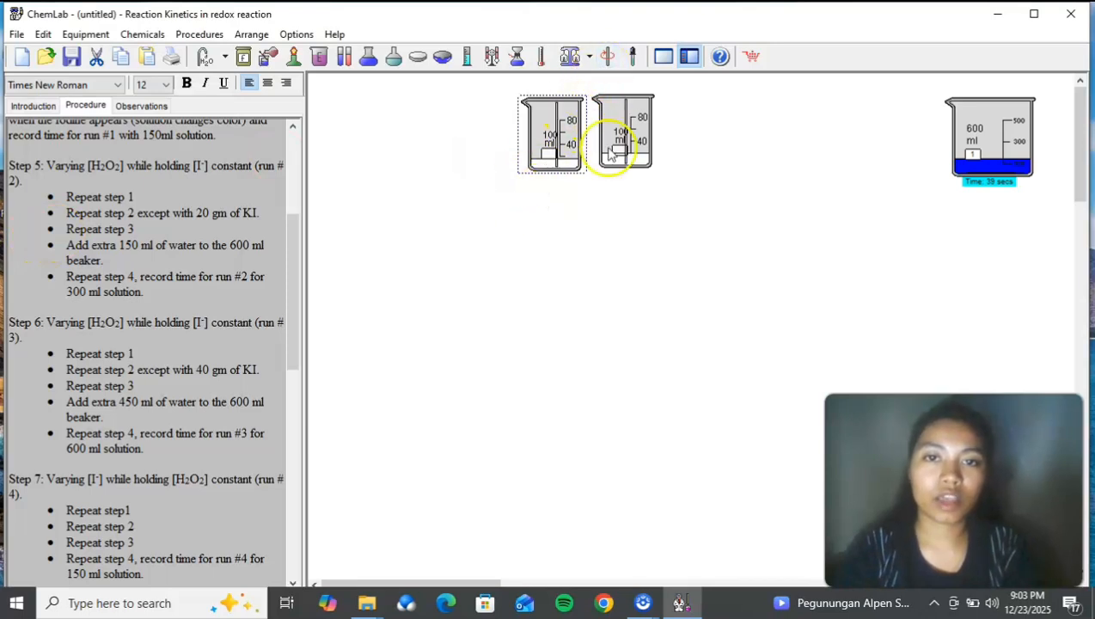
# Step: Add a new 600 ml beaker and place it below the two 100 ml beakers
pyautogui.rightClick(590, 260)
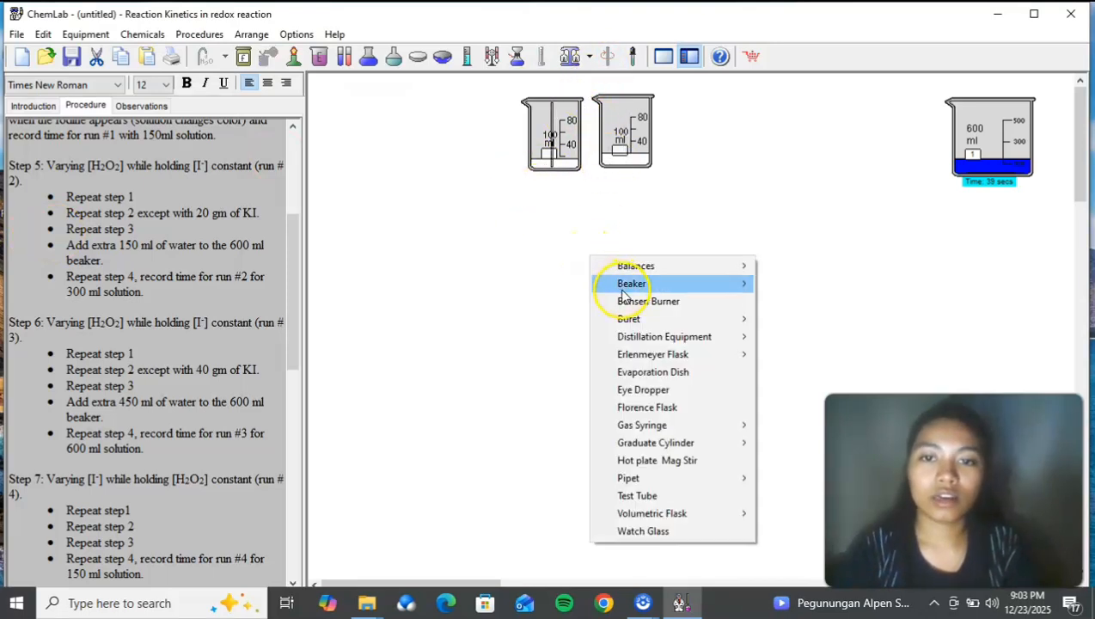
pyautogui.moveTo(615, 286)
pyautogui.click(785, 319)
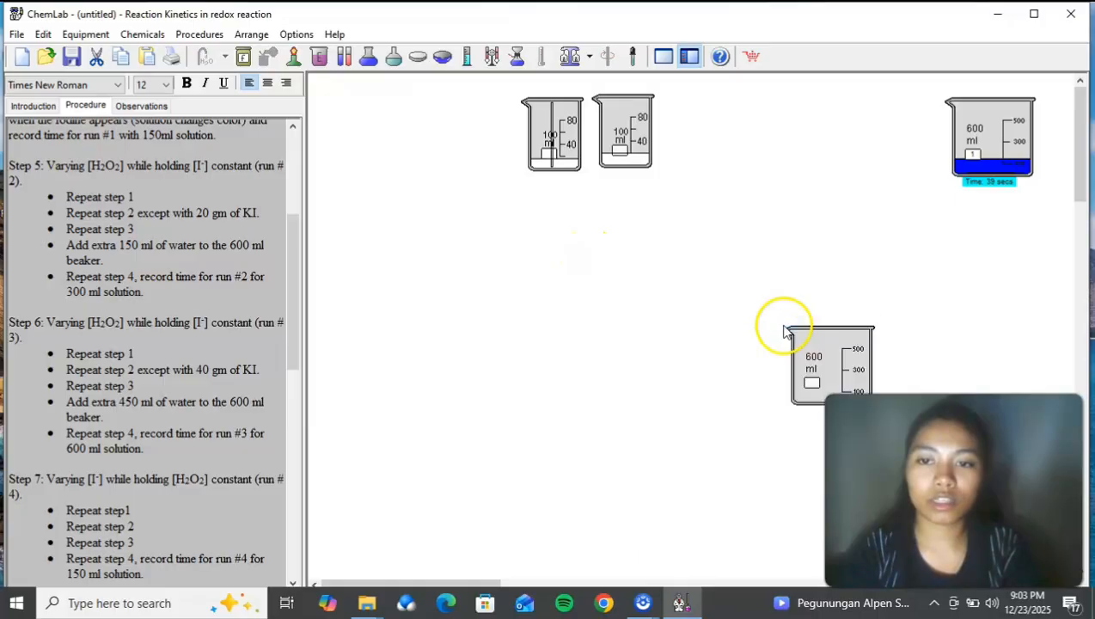
pyautogui.moveTo(831, 335); pyautogui.dragTo(607, 255)
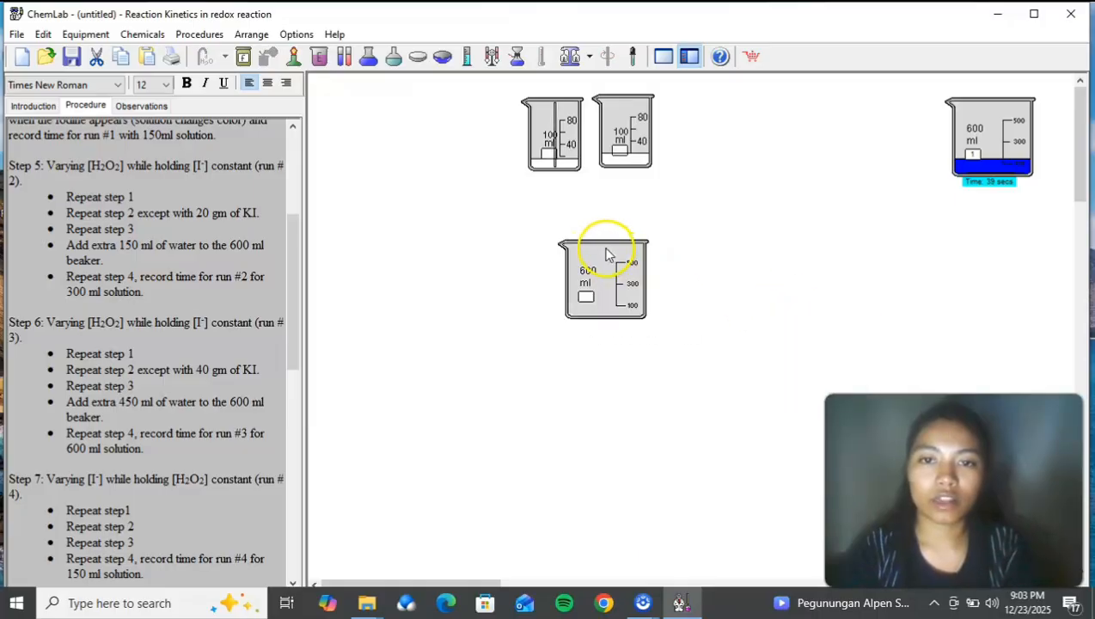
# Step: Pour the sodium thiosulfate solution into the new 600 ml beaker and return the emptied 100 ml beaker to its place above
pyautogui.doubleClick(614, 149)
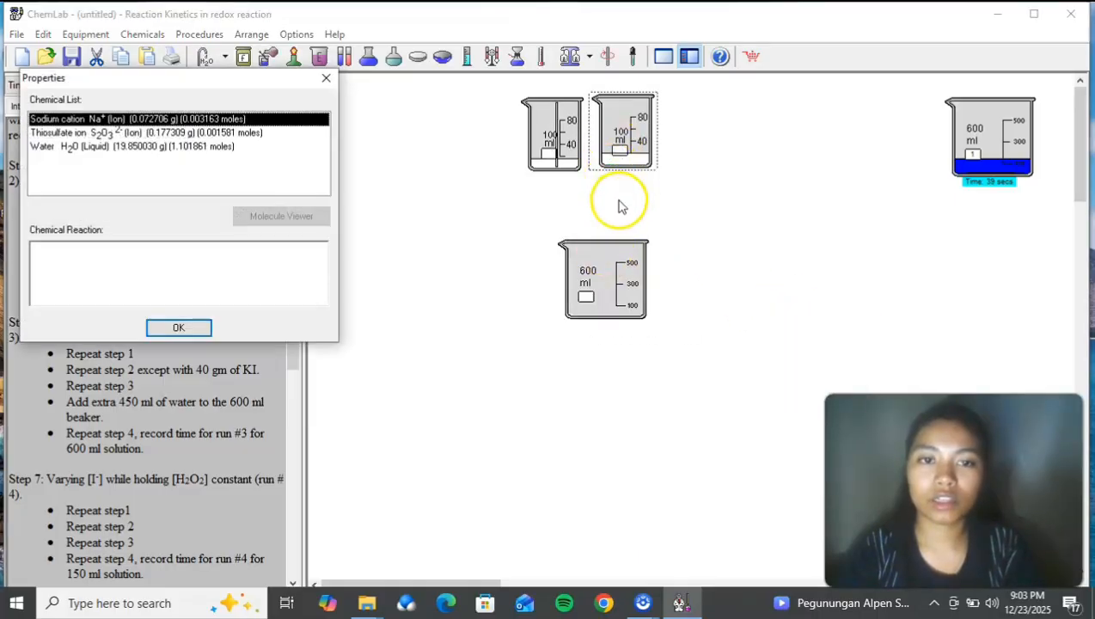
pyautogui.click(327, 80)
pyautogui.moveTo(611, 137); pyautogui.dragTo(608, 202)
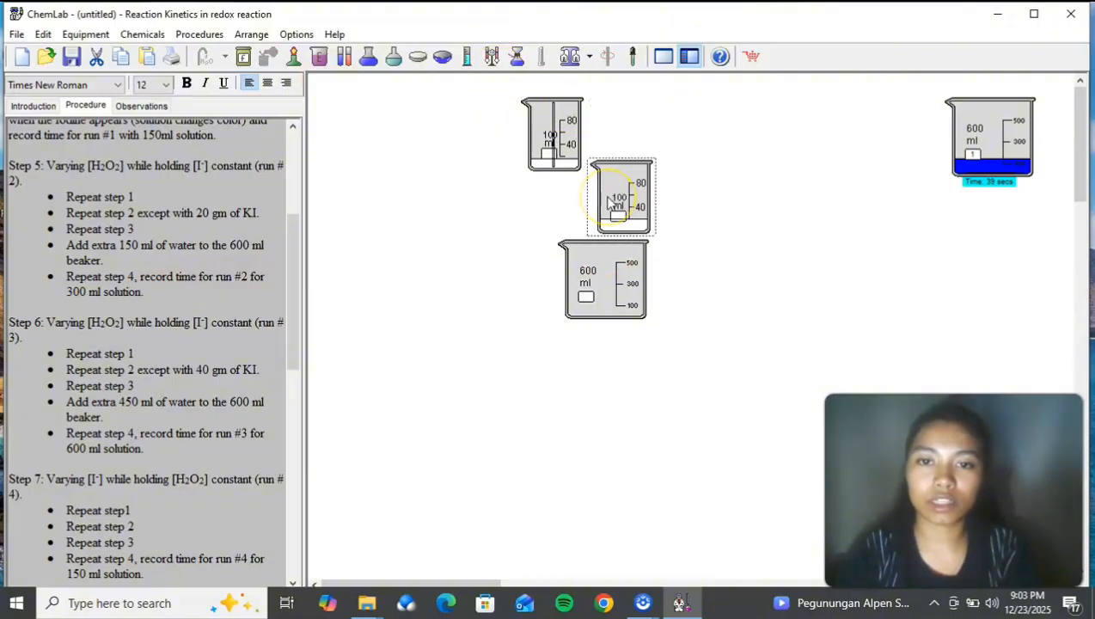
pyautogui.rightClick(610, 204)
pyautogui.click(650, 244)
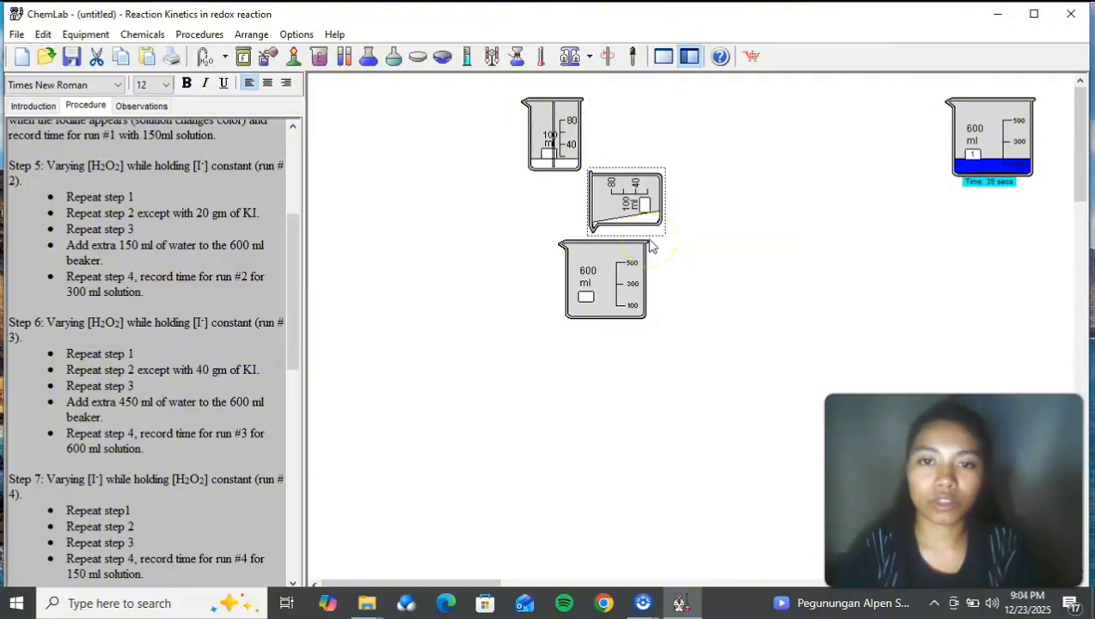
pyautogui.moveTo(634, 228); pyautogui.dragTo(652, 165)
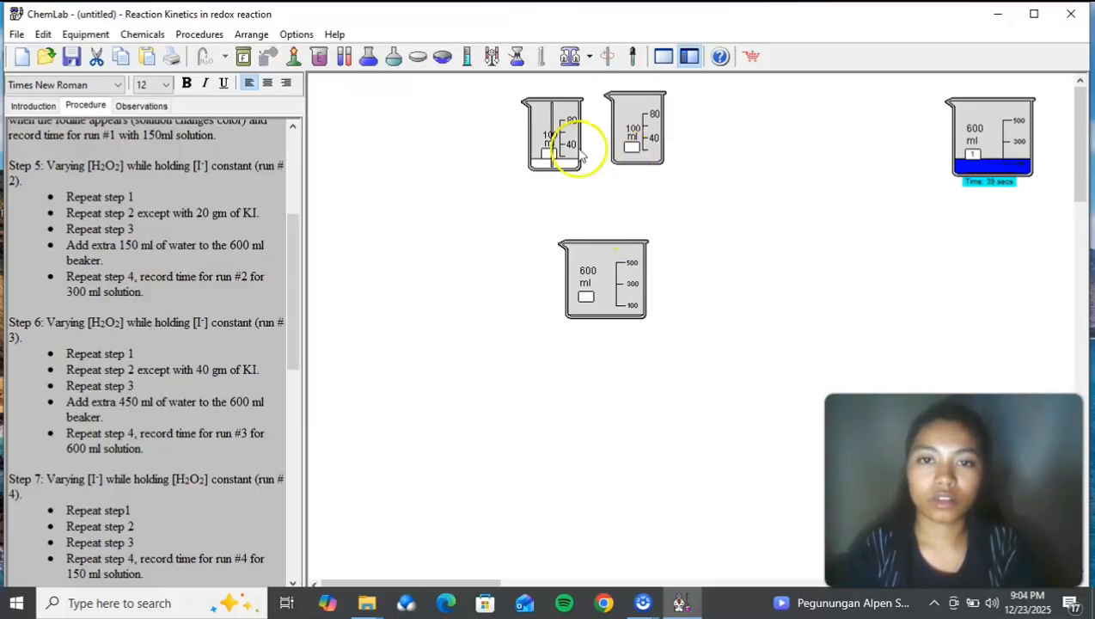
# Step: Stop stirring the potassium iodide solution, pour it into the new 600 ml beaker, and return the emptied beaker beside the other 100 ml beaker
pyautogui.click(553, 135)
pyautogui.click(609, 57)
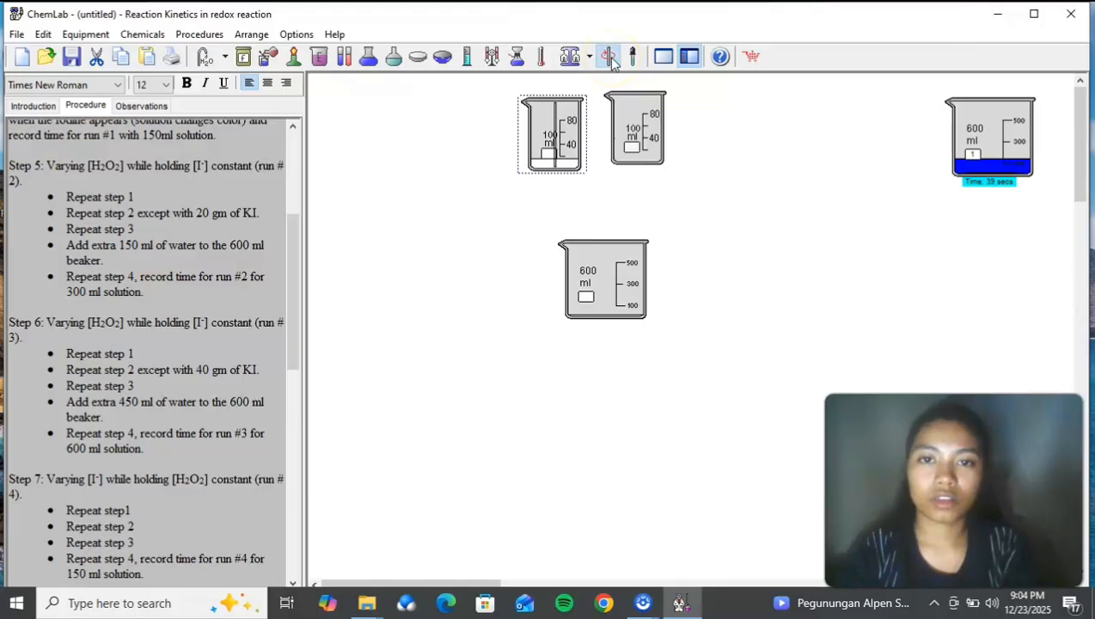
pyautogui.moveTo(585, 122); pyautogui.dragTo(660, 196)
pyautogui.rightClick(660, 195)
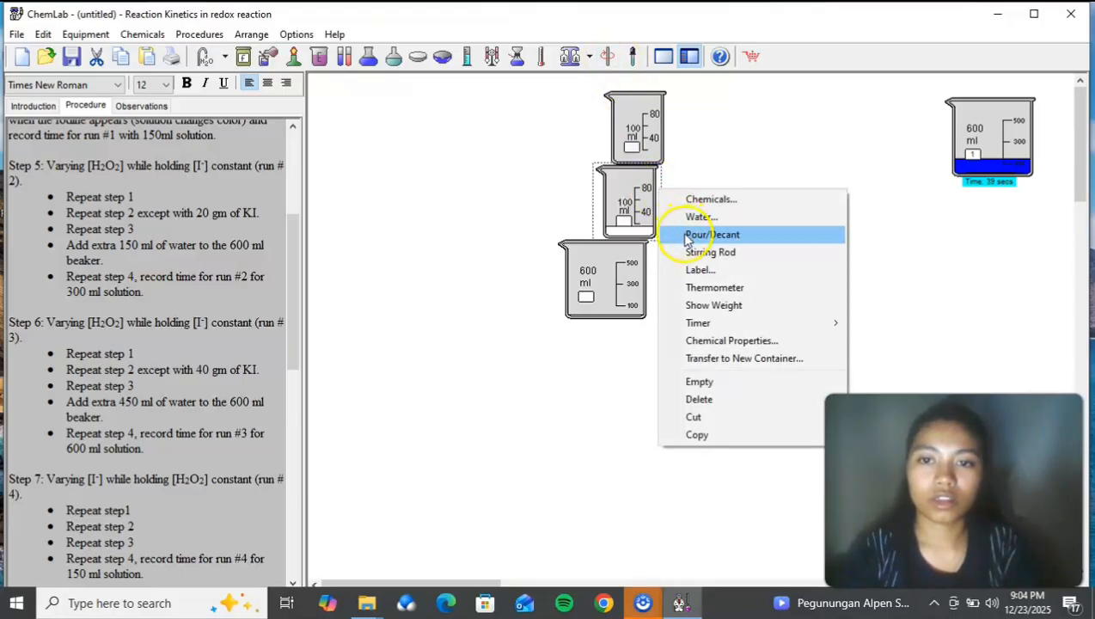
pyautogui.click(692, 235)
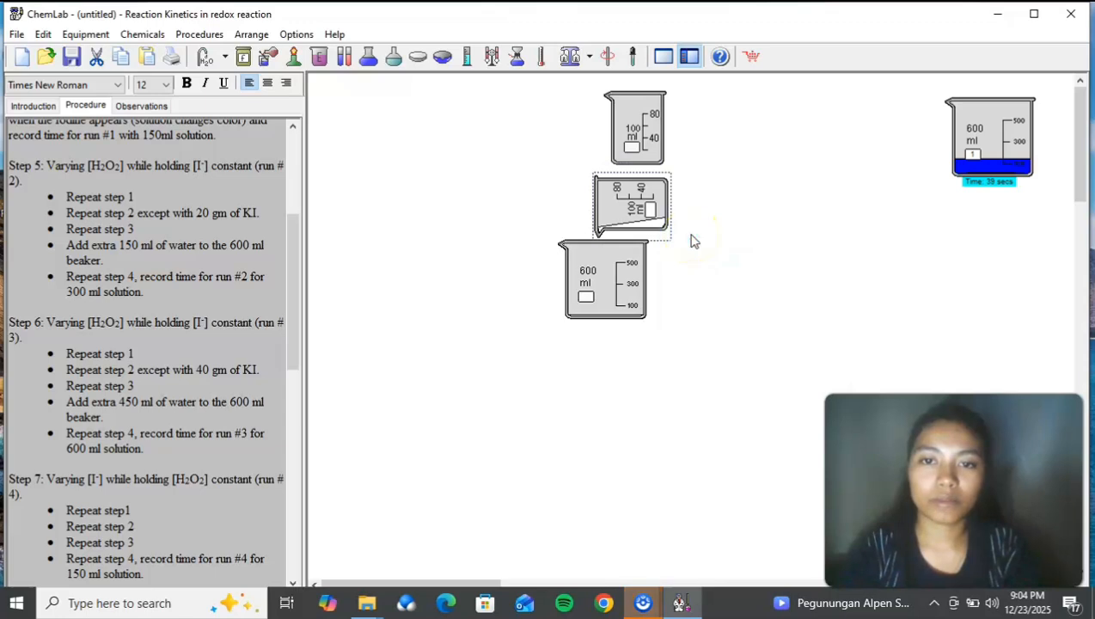
pyautogui.moveTo(640, 206); pyautogui.dragTo(579, 134)
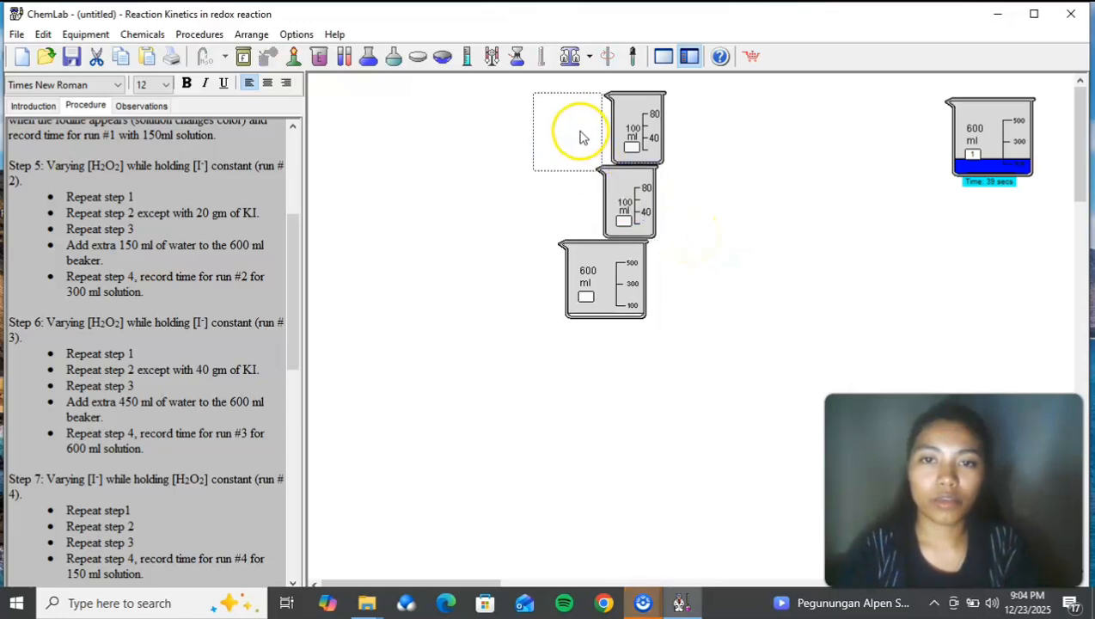
# Step: Move the new 600 ml beaker clear of the 100 ml beakers and add 60 ml of 1.00 M hydrogen chloride to it
pyautogui.moveTo(616, 267); pyautogui.dragTo(553, 295)
pyautogui.rightClick(553, 295)
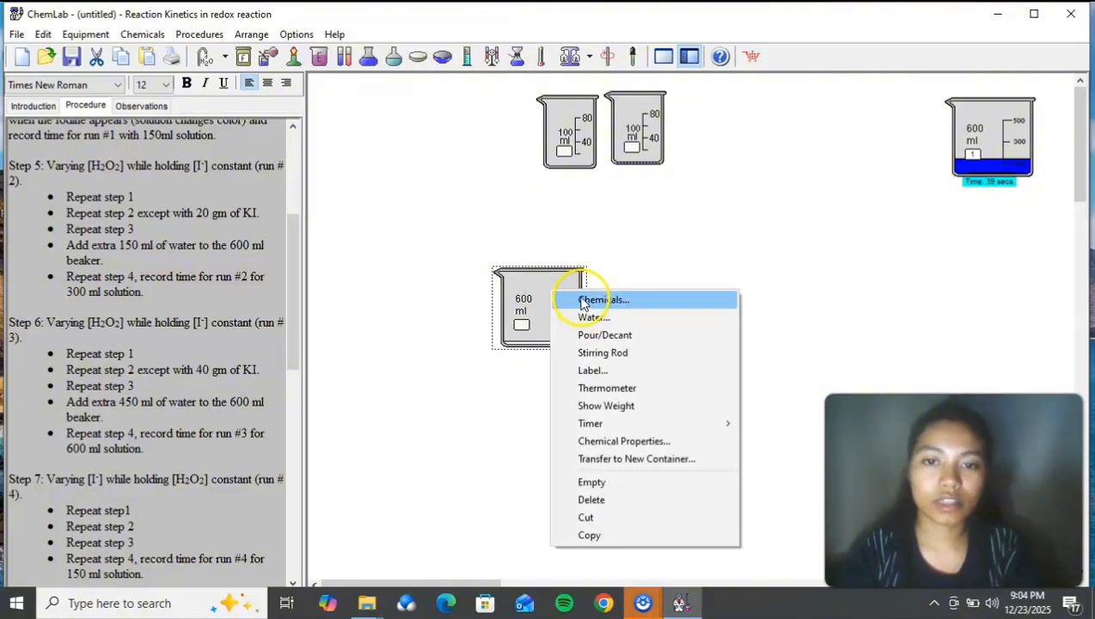
pyautogui.click(593, 300)
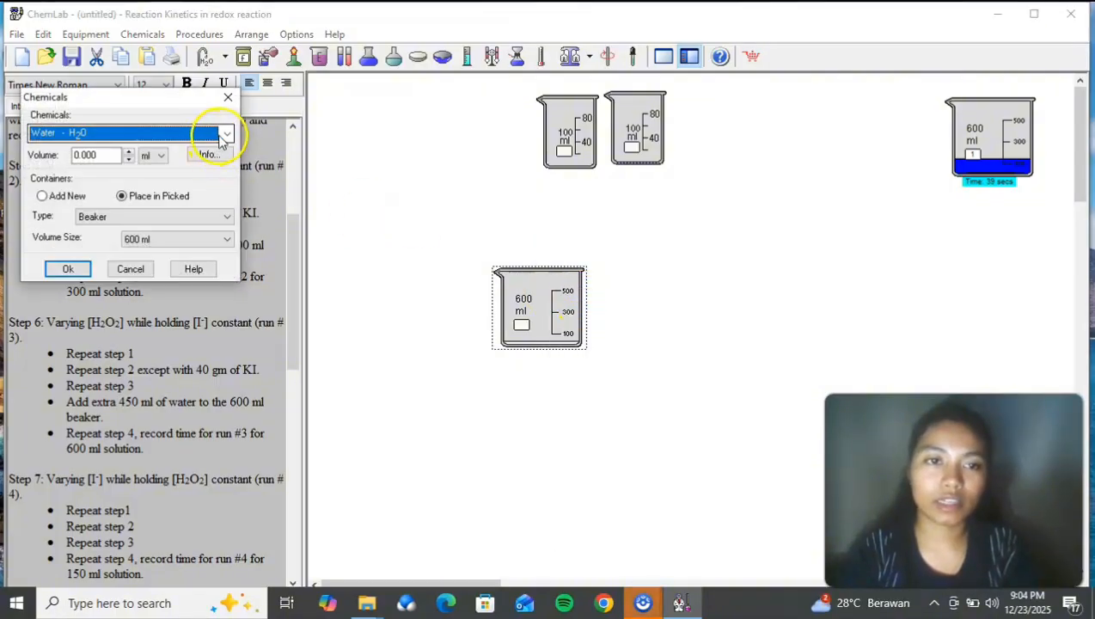
pyautogui.click(223, 135)
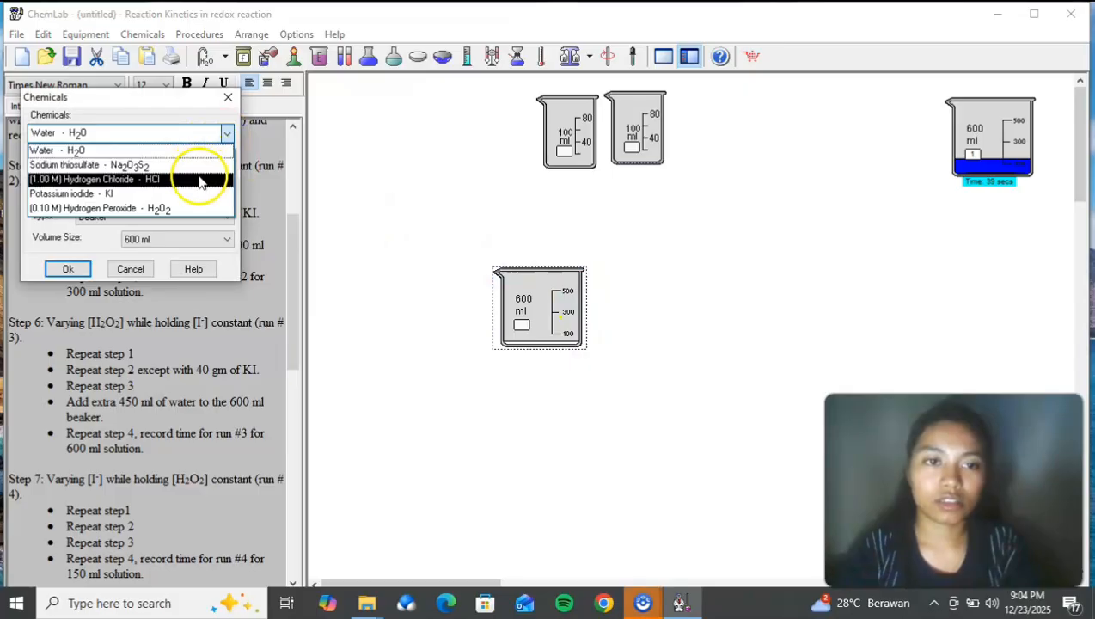
pyautogui.click(200, 183)
pyautogui.doubleClick(85, 155)
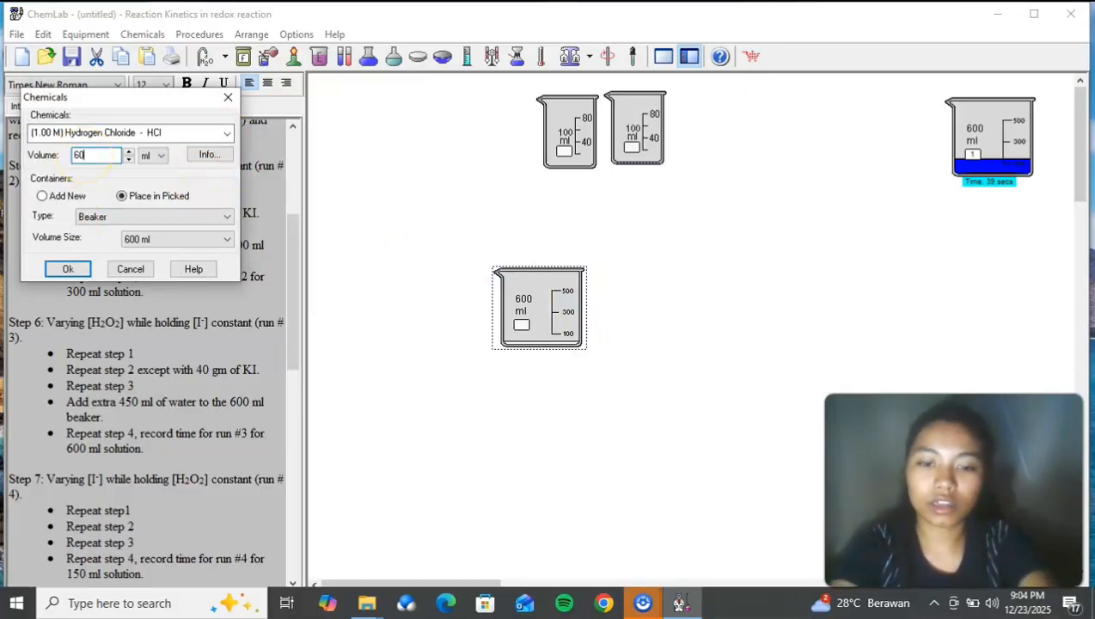
pyautogui.write('60')
pyautogui.click(55, 269)
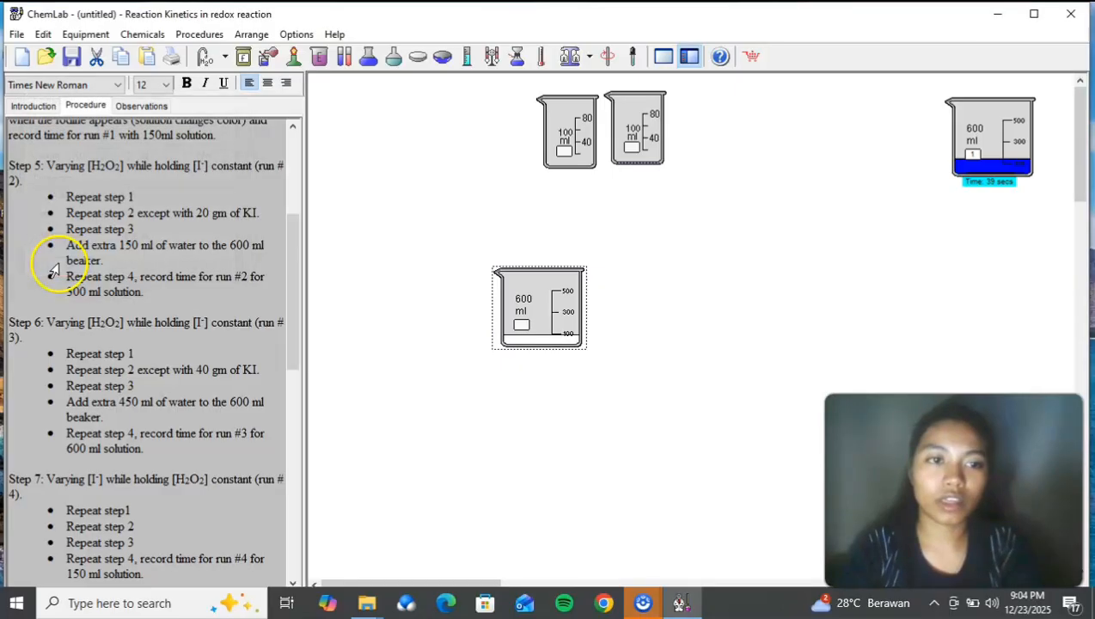
# Step: Add the extra water for run 2 to the 600 ml beaker containing the acid mixture
pyautogui.rightClick(519, 309)
pyautogui.click(550, 311)
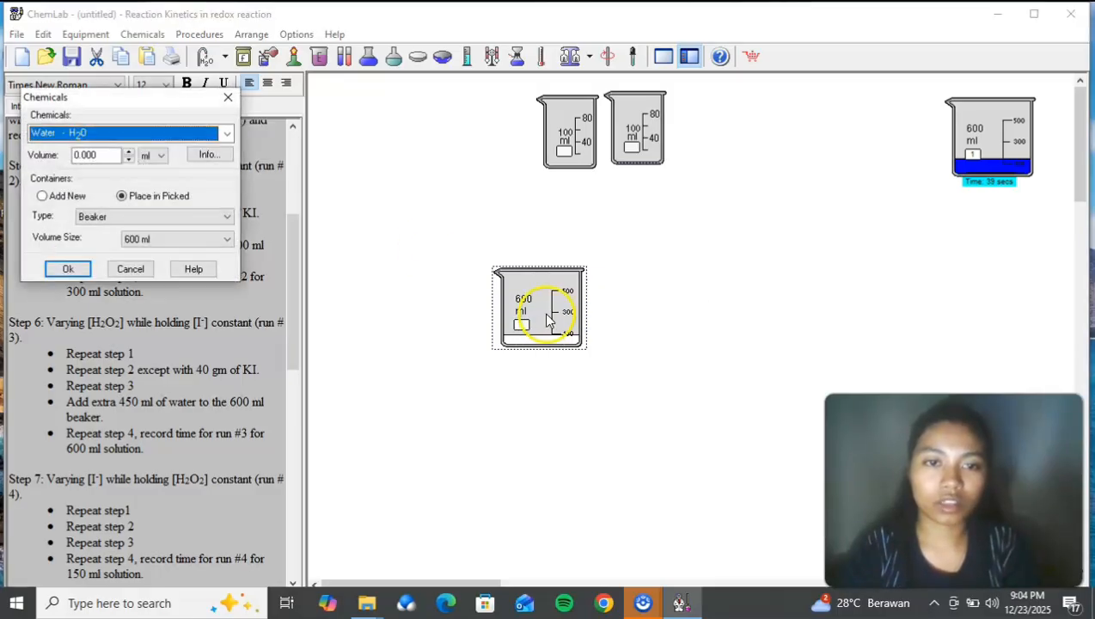
pyautogui.click(98, 157)
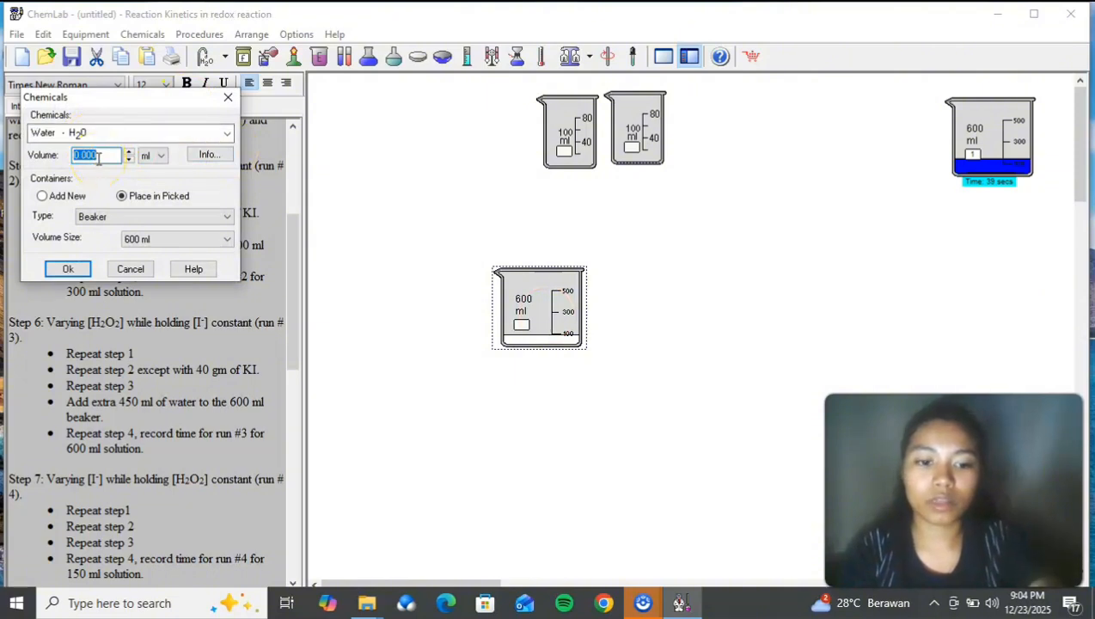
pyautogui.click(67, 268)
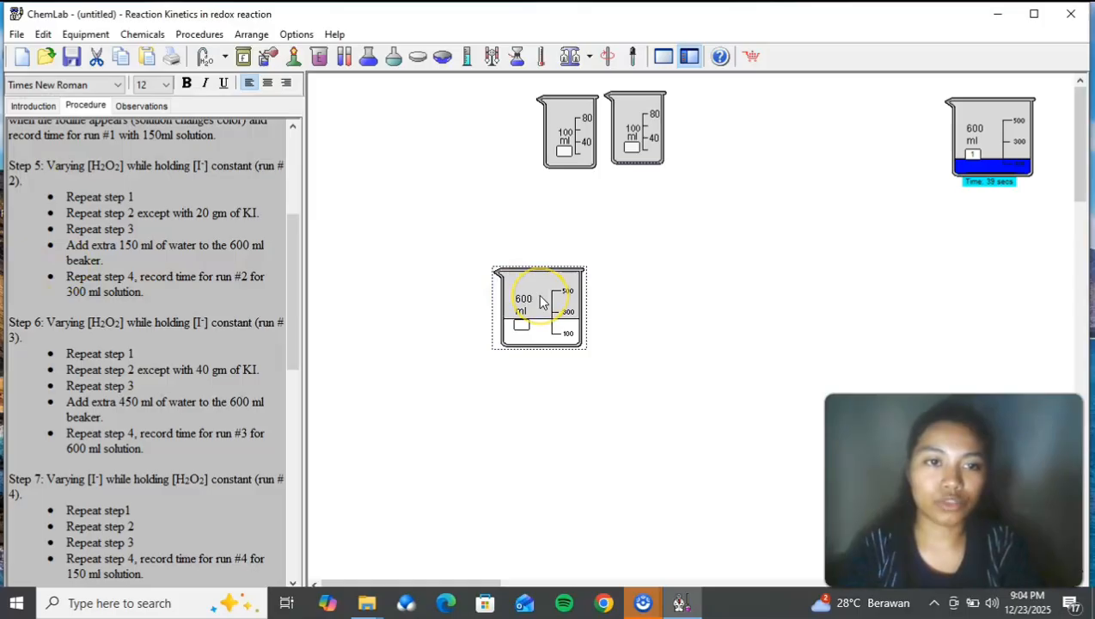
# Step: Add 50 ml of 0.10 M hydrogen peroxide to the 600 ml run 2 beaker
pyautogui.rightClick(542, 301)
pyautogui.click(578, 304)
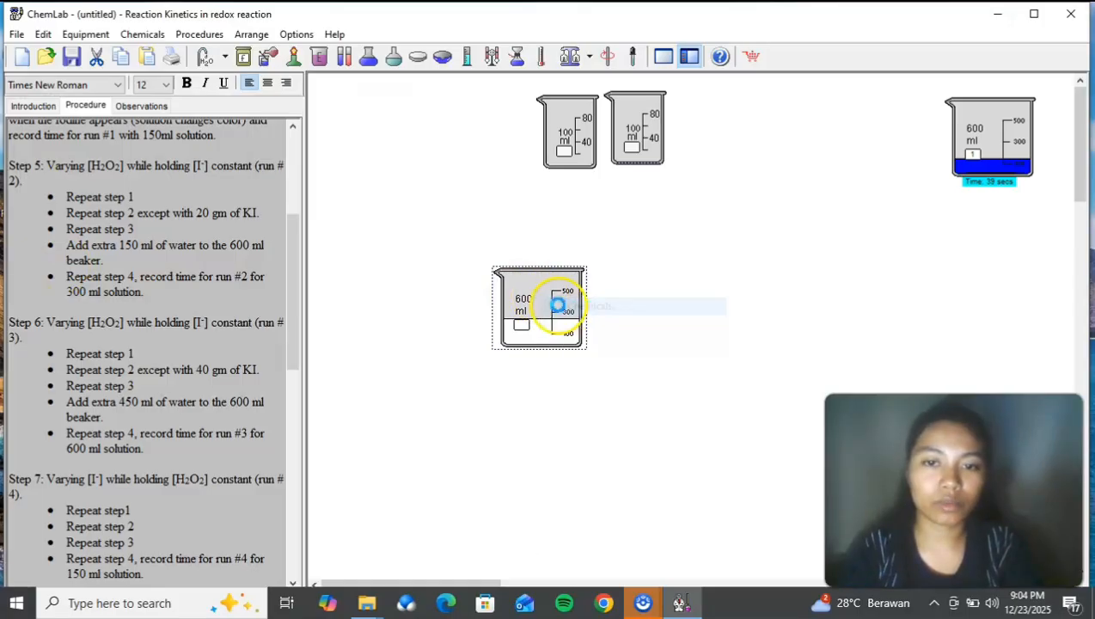
pyautogui.click(227, 132)
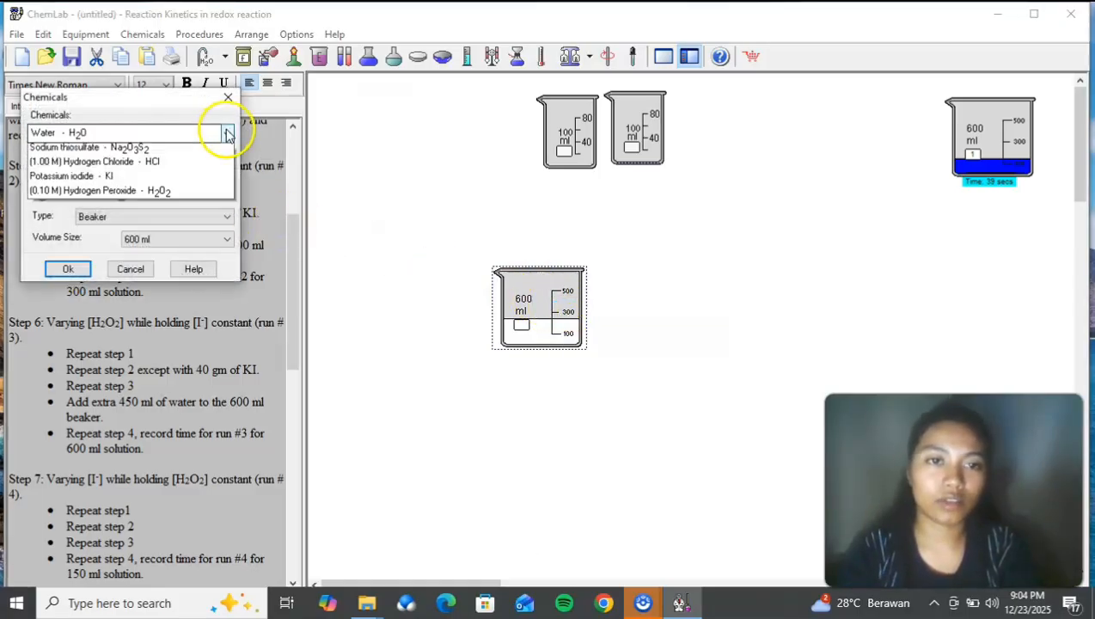
pyautogui.click(199, 209)
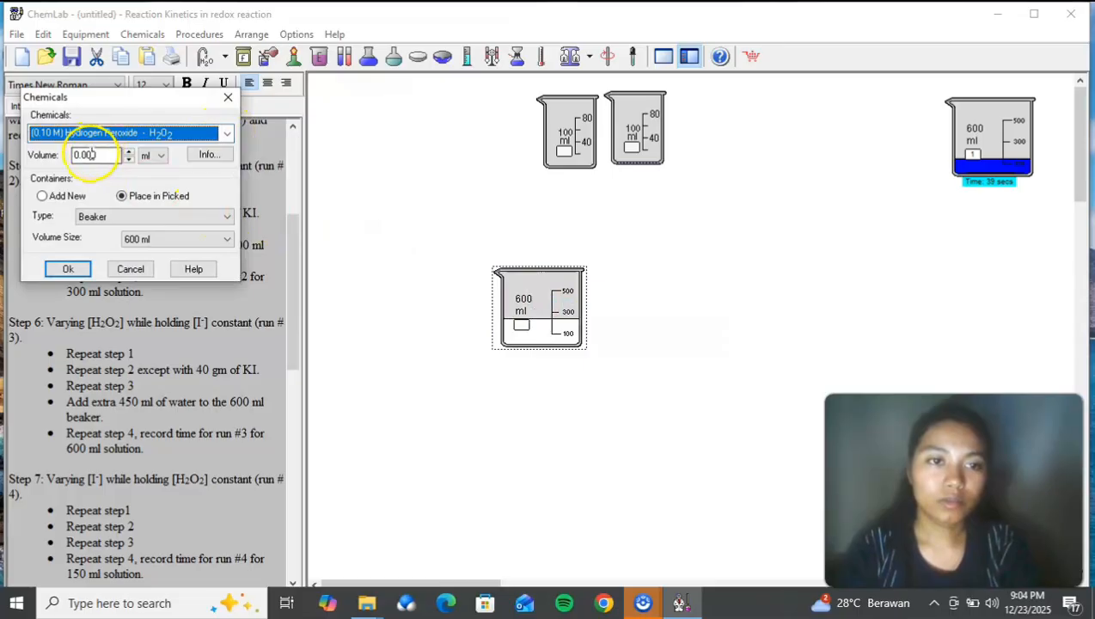
pyautogui.click(92, 154)
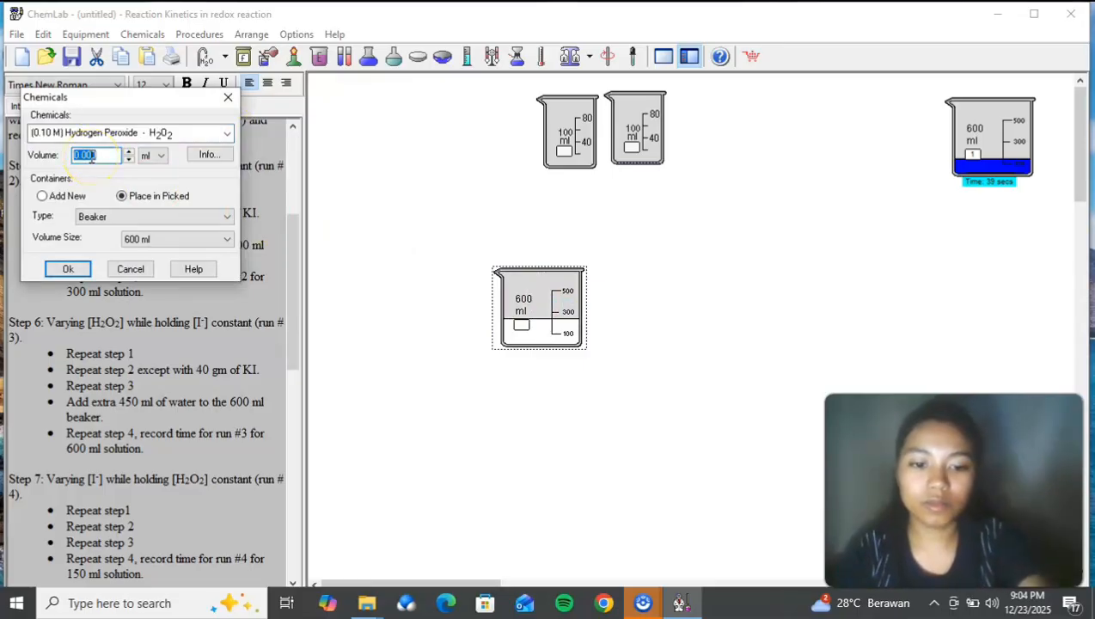
pyautogui.click(71, 269)
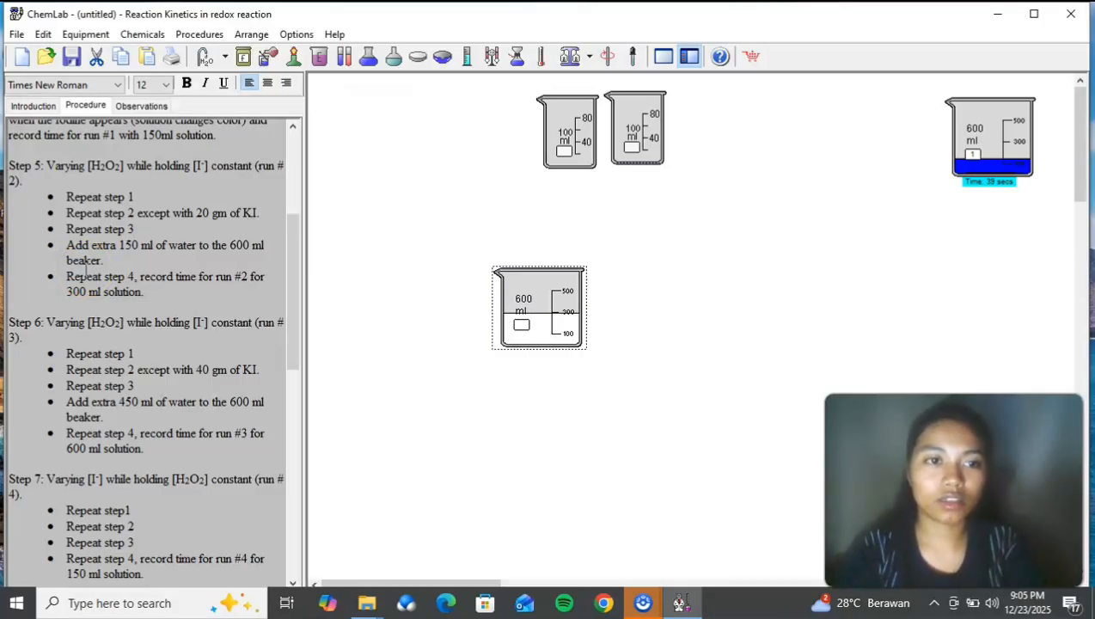
# Step: Label the 600 ml beaker holding the run 2 mixture as 2
pyautogui.rightClick(580, 325)
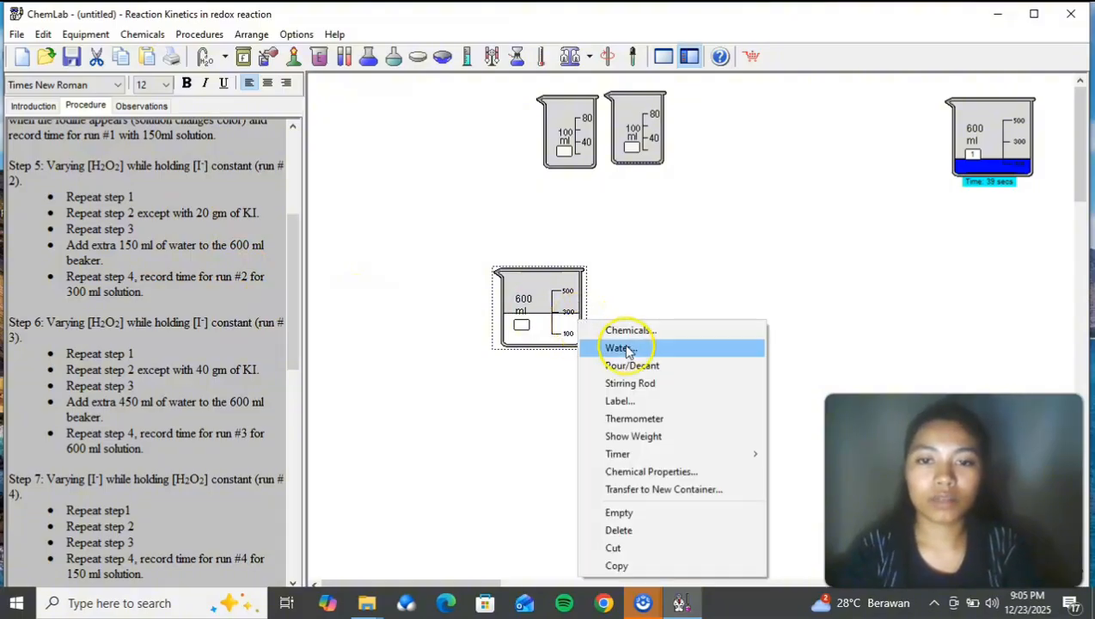
pyautogui.click(642, 402)
pyautogui.write('2')
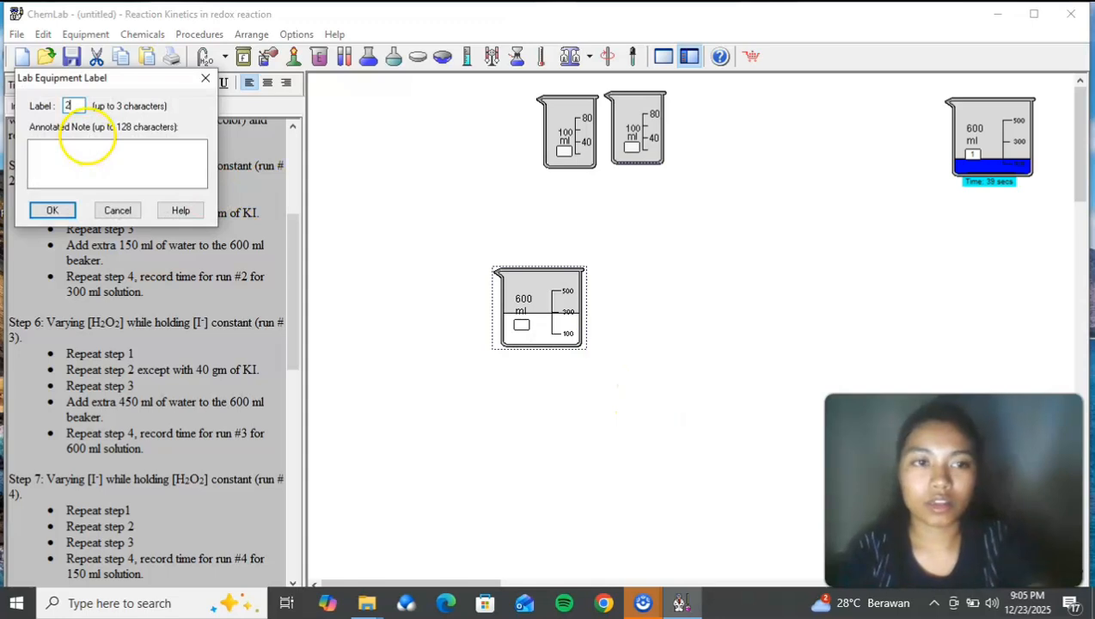
pyautogui.click(52, 210)
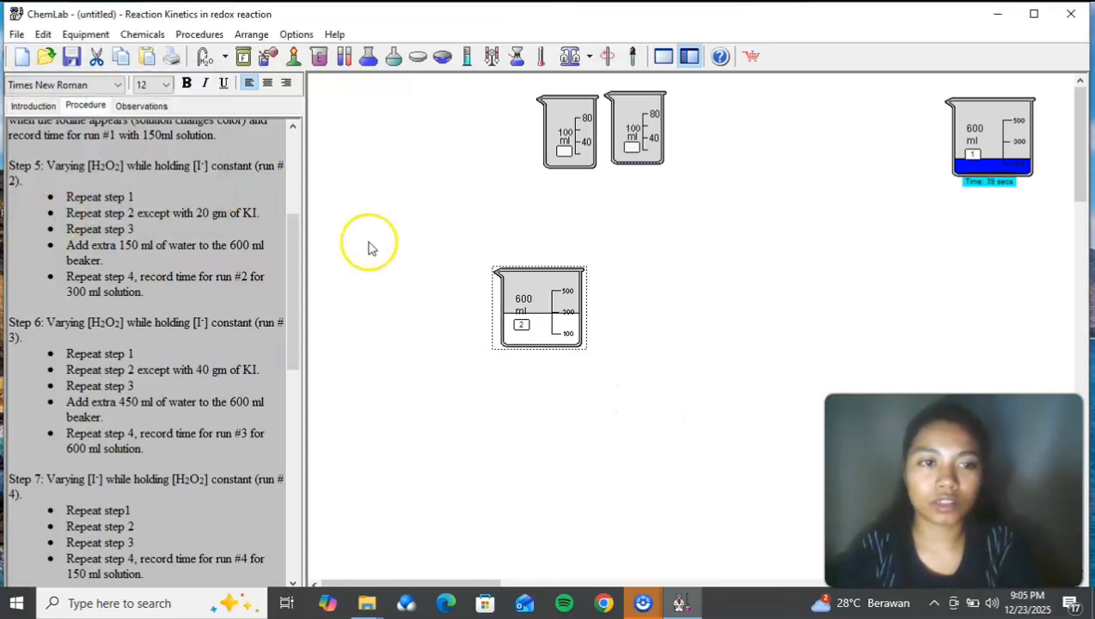
# Step: Start the timer on the 600 ml beaker labelled 2 and move it beside the beaker labelled 1
pyautogui.rightClick(556, 316)
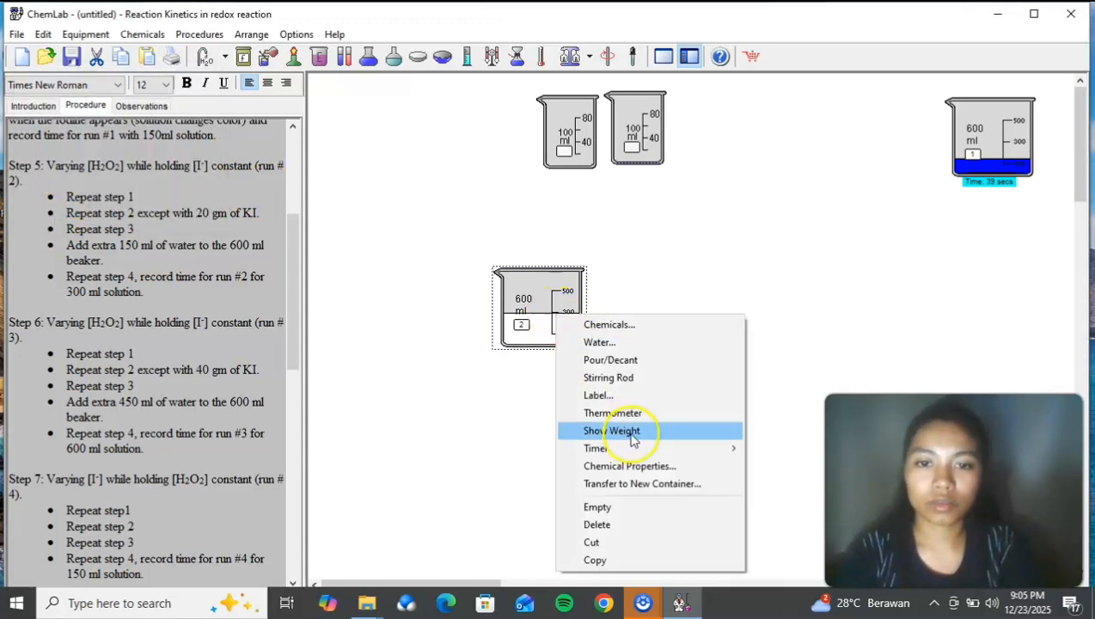
pyautogui.click(765, 448)
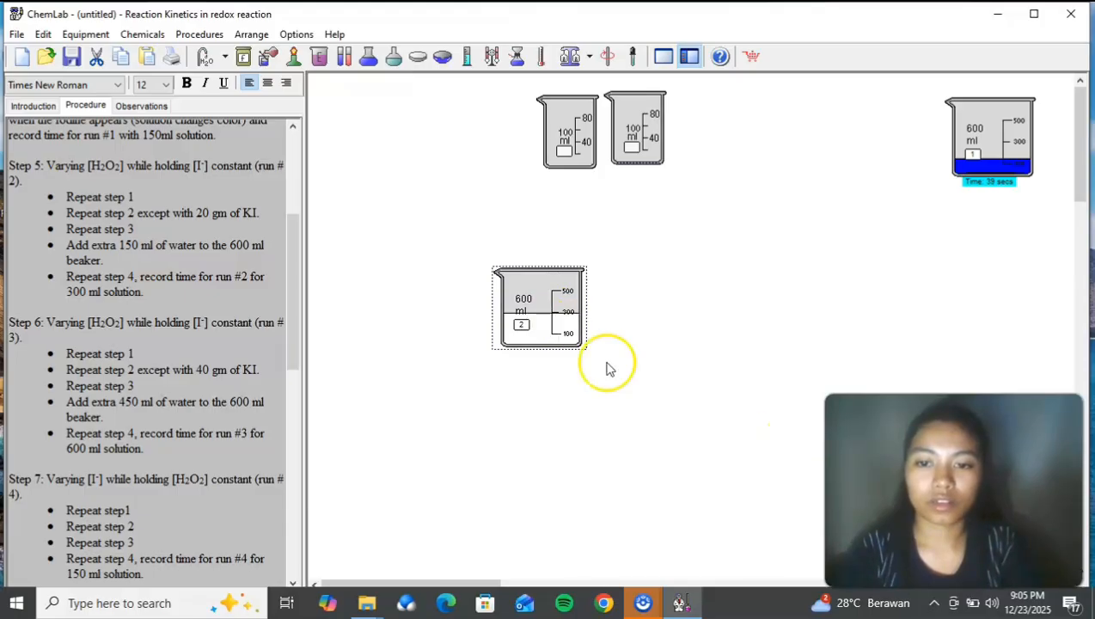
pyautogui.moveTo(519, 311); pyautogui.dragTo(865, 140)
pyautogui.click(874, 141)
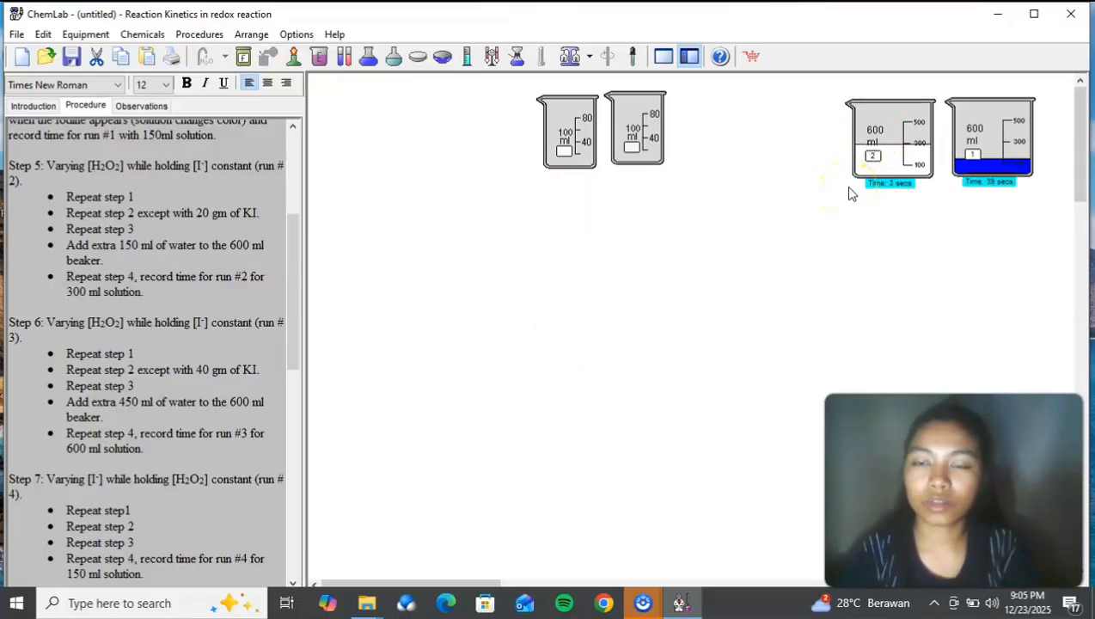
pyautogui.click(878, 148)
# Step: Space the two empty 100 ml beakers further apart and add 0.25 g of sodium thiosulfate to the one nearer the 600 ml beakers
pyautogui.click(562, 151)
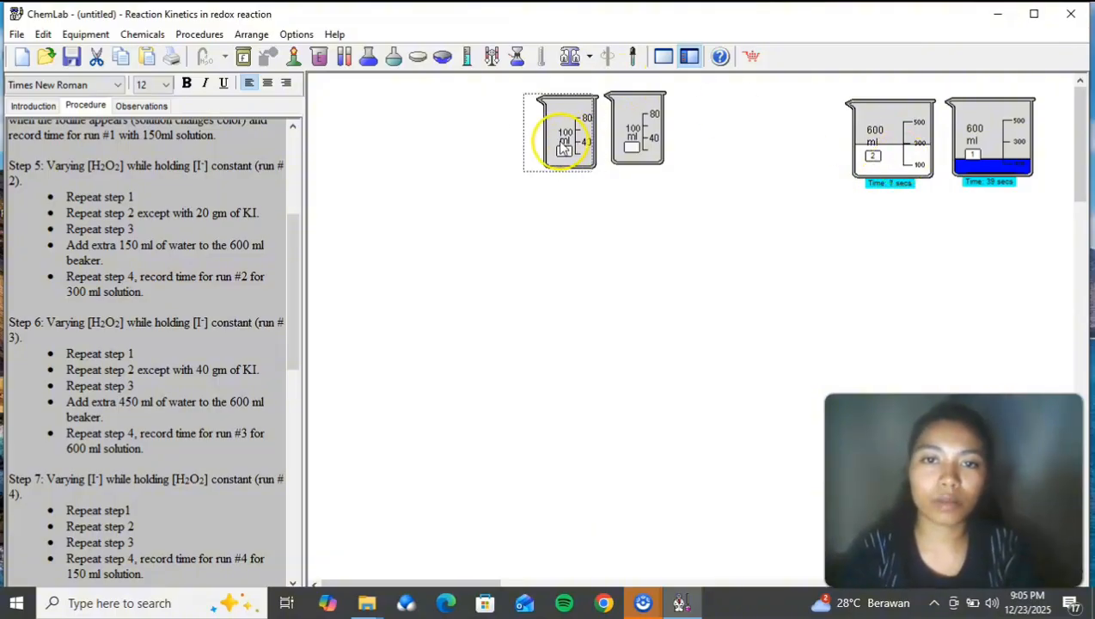
pyautogui.moveTo(563, 151); pyautogui.dragTo(536, 154)
pyautogui.moveTo(288, 244); pyautogui.dragTo(288, 296)
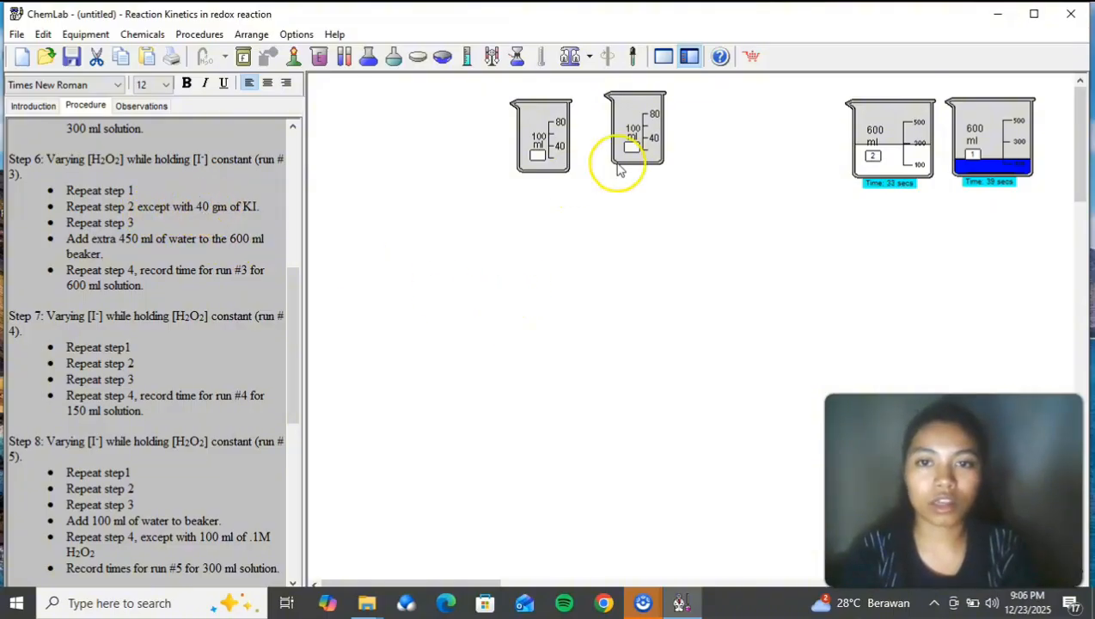
pyautogui.rightClick(659, 152)
pyautogui.click(666, 159)
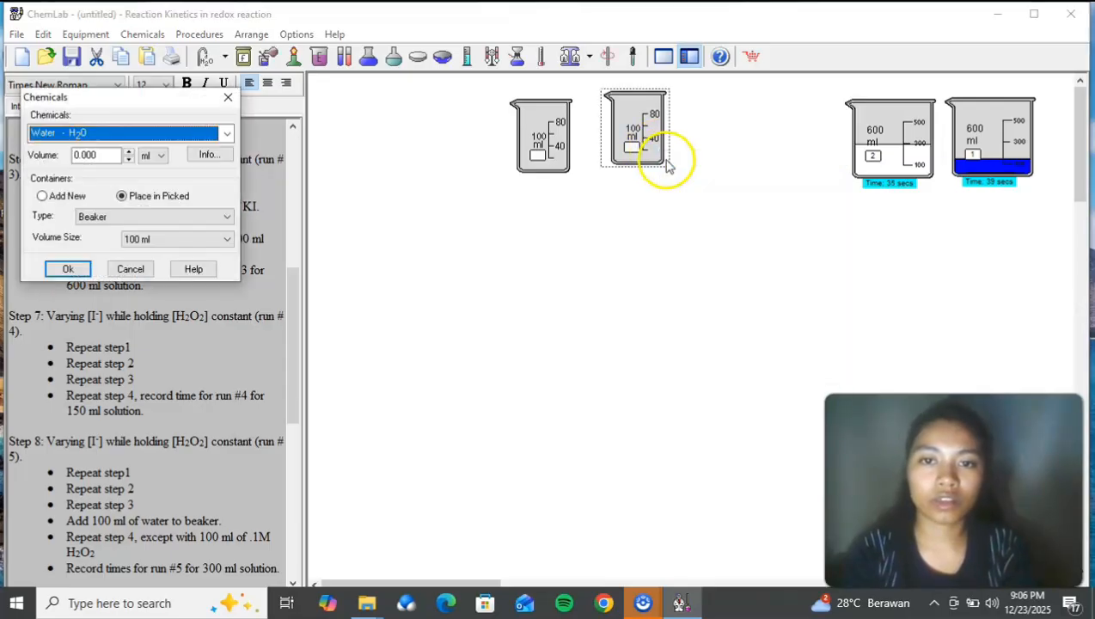
pyautogui.click(228, 136)
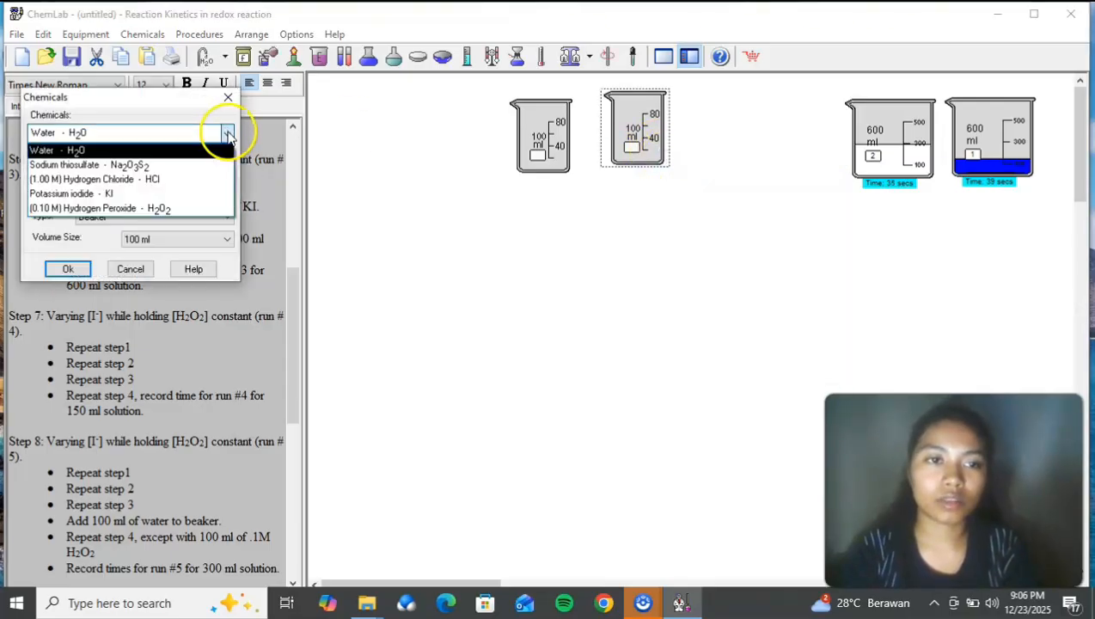
pyautogui.click(177, 163)
pyautogui.click(103, 157)
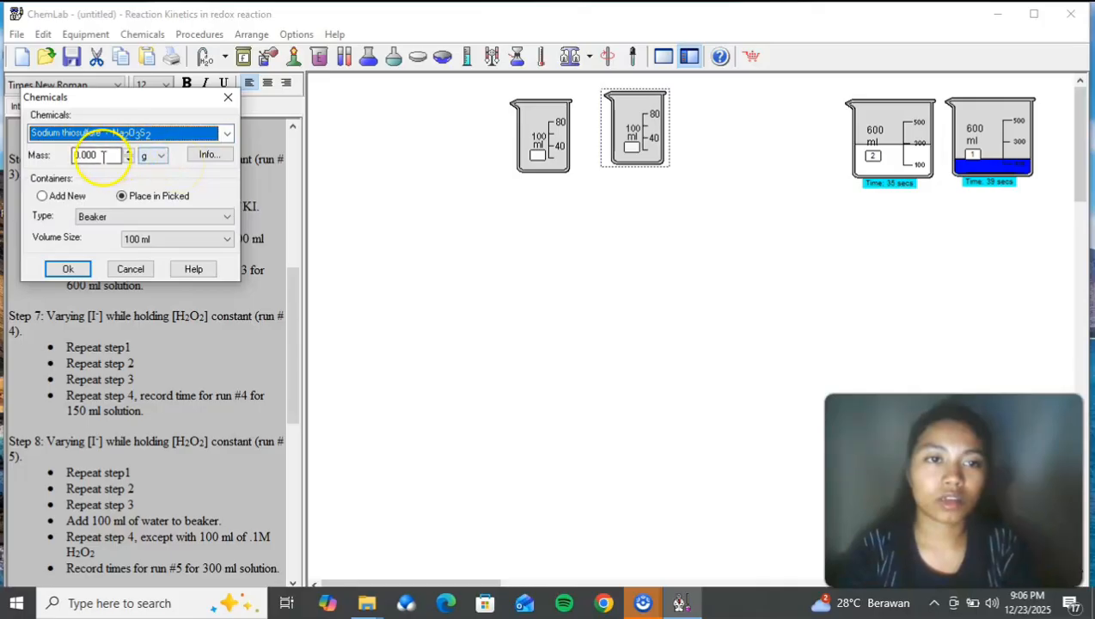
pyautogui.doubleClick(98, 157)
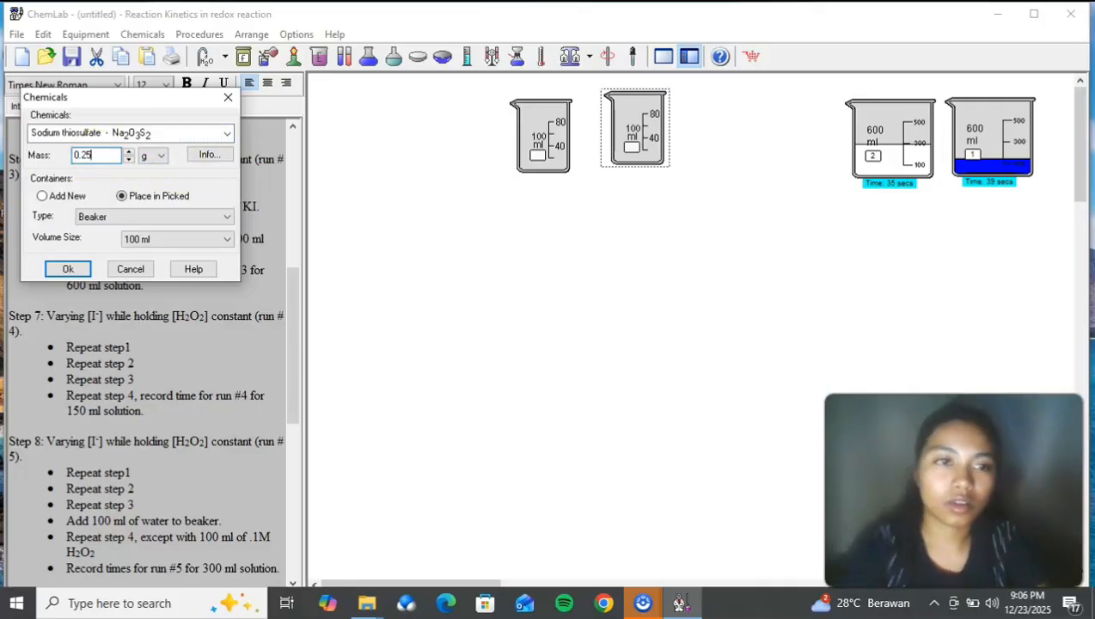
pyautogui.click(67, 269)
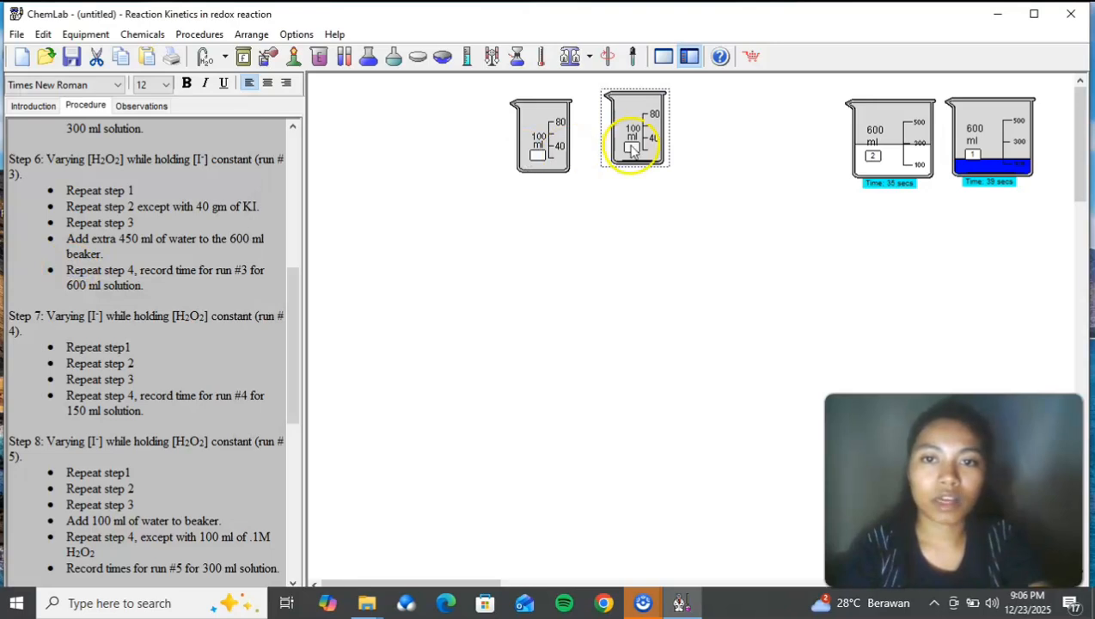
# Step: Add 20 ml of room-temperature distilled water to the sodium thiosulfate beaker and stir it with the stirring rod
pyautogui.rightClick(632, 149)
pyautogui.click(667, 174)
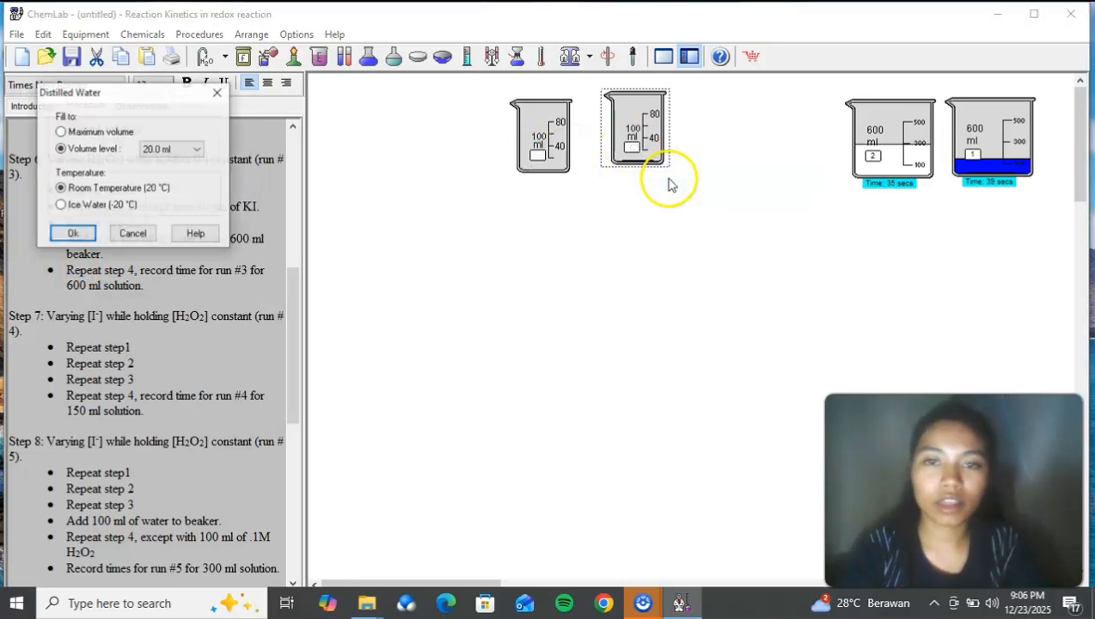
pyautogui.click(76, 233)
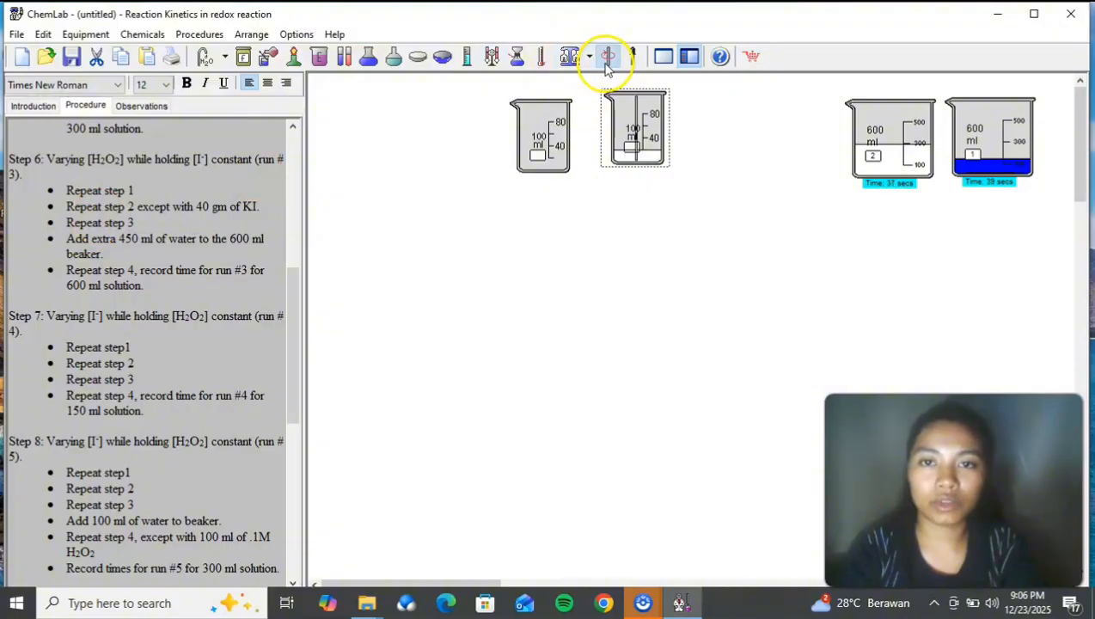
# Step: Add 40 g of potassium iodide to the empty 100 ml beaker
pyautogui.click(556, 117)
pyautogui.rightClick(556, 112)
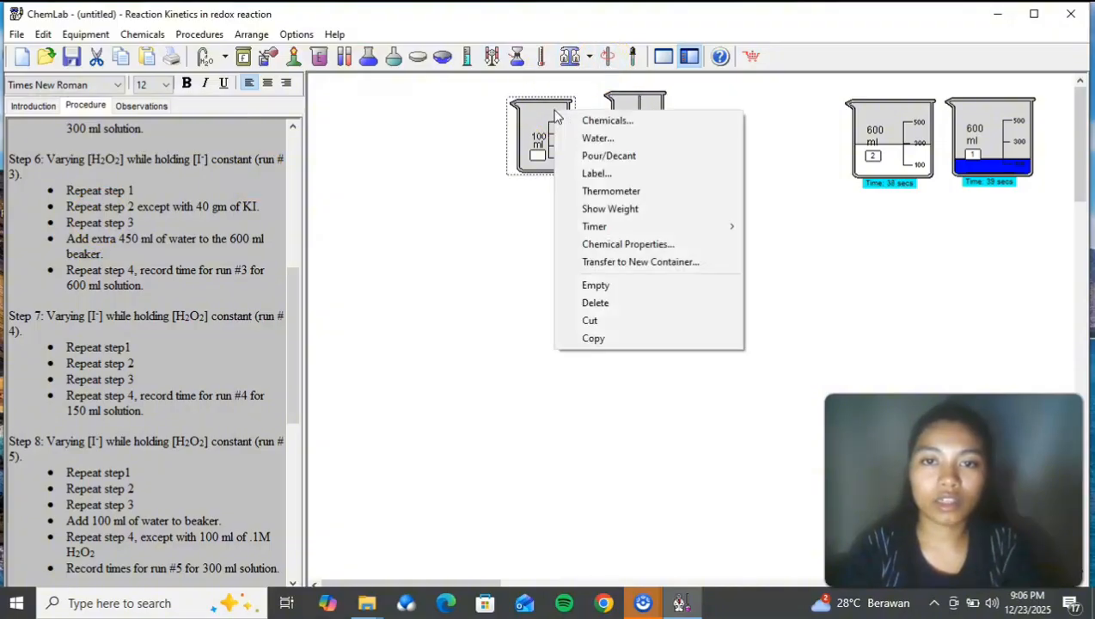
pyautogui.click(573, 120)
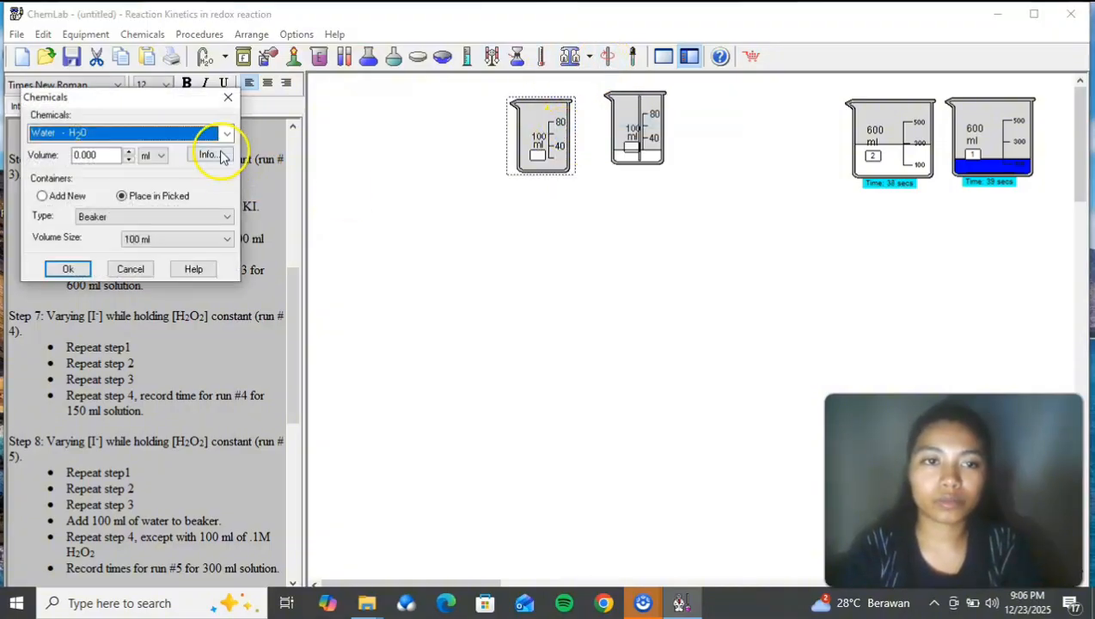
pyautogui.click(226, 133)
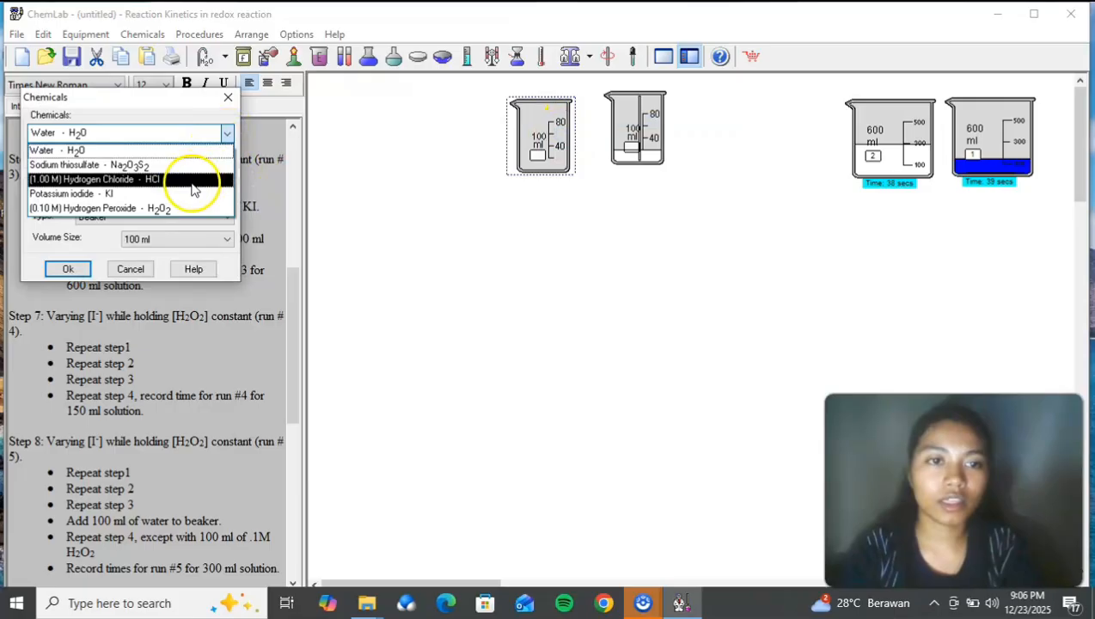
pyautogui.click(194, 189)
pyautogui.click(225, 133)
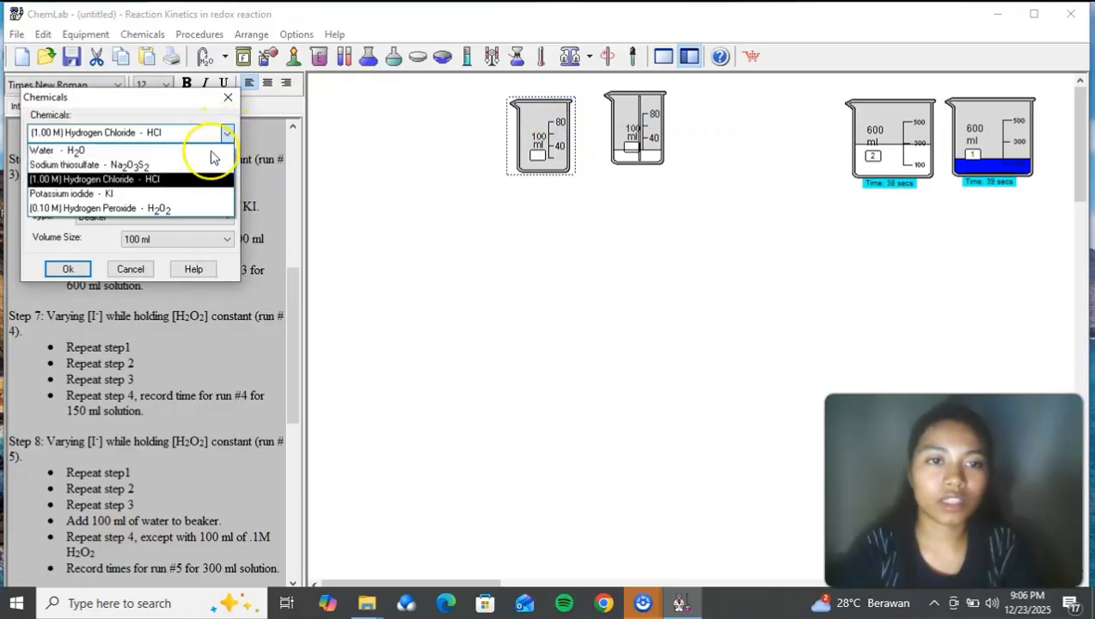
pyautogui.click(195, 194)
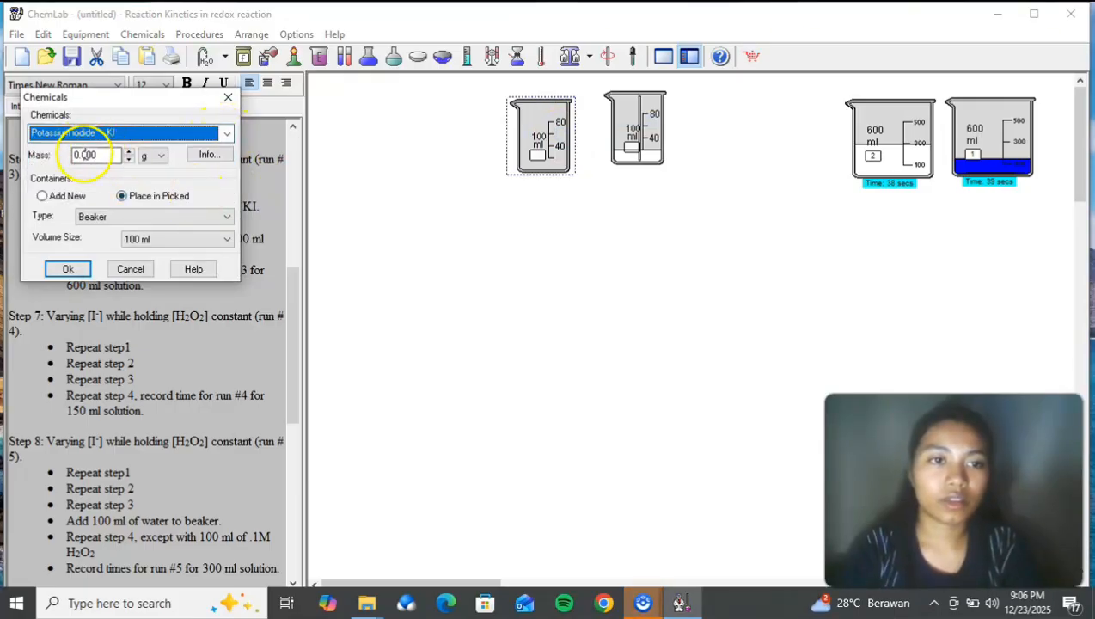
pyautogui.doubleClick(84, 154)
pyautogui.write('4')
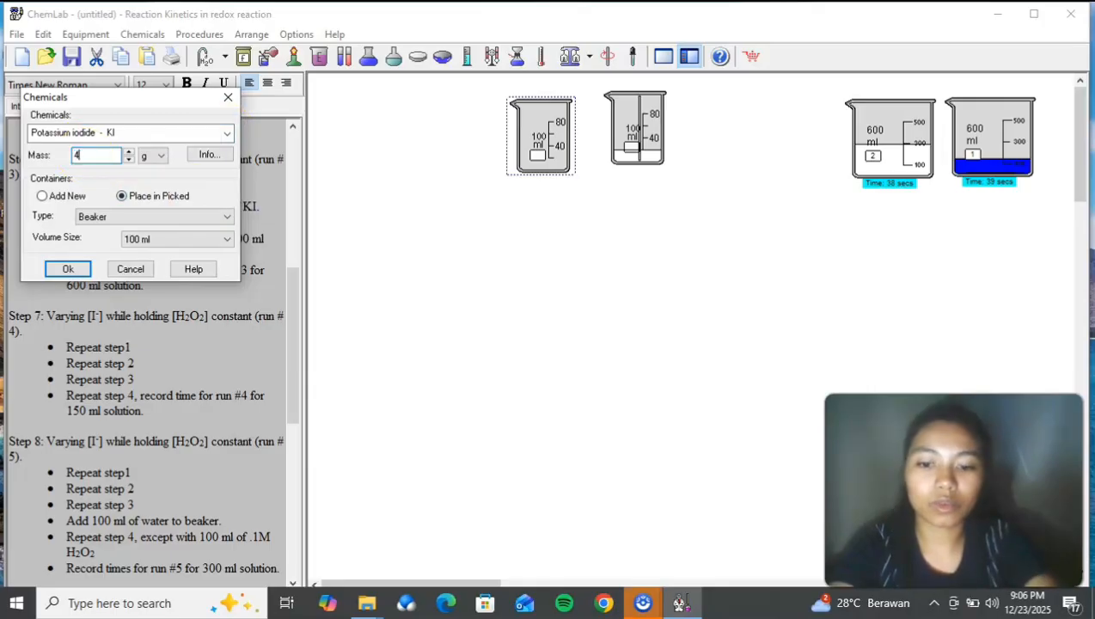
pyautogui.write('0')
pyautogui.click(67, 269)
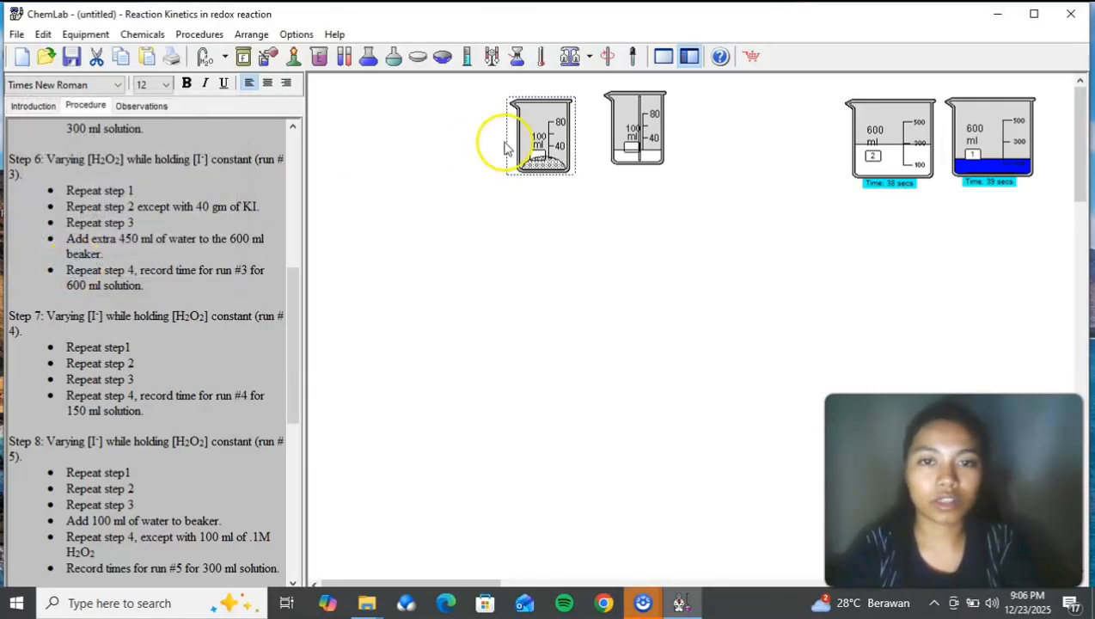
# Step: Add 20 ml of room-temperature distilled water to the potassium iodide beaker and stir it with the stirring rod
pyautogui.rightClick(565, 148)
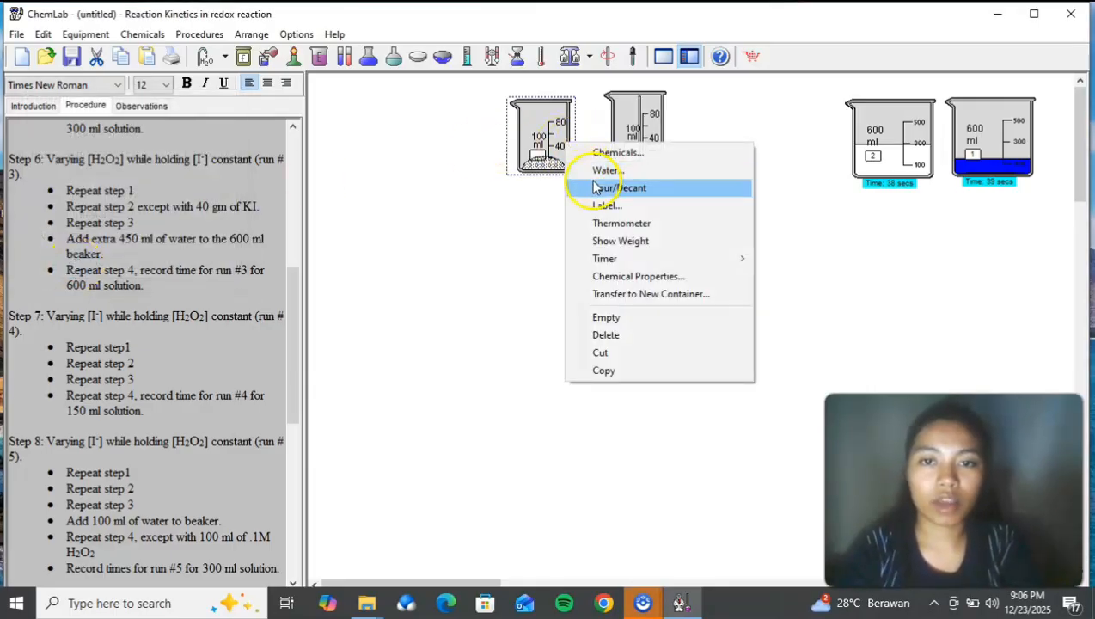
pyautogui.click(580, 170)
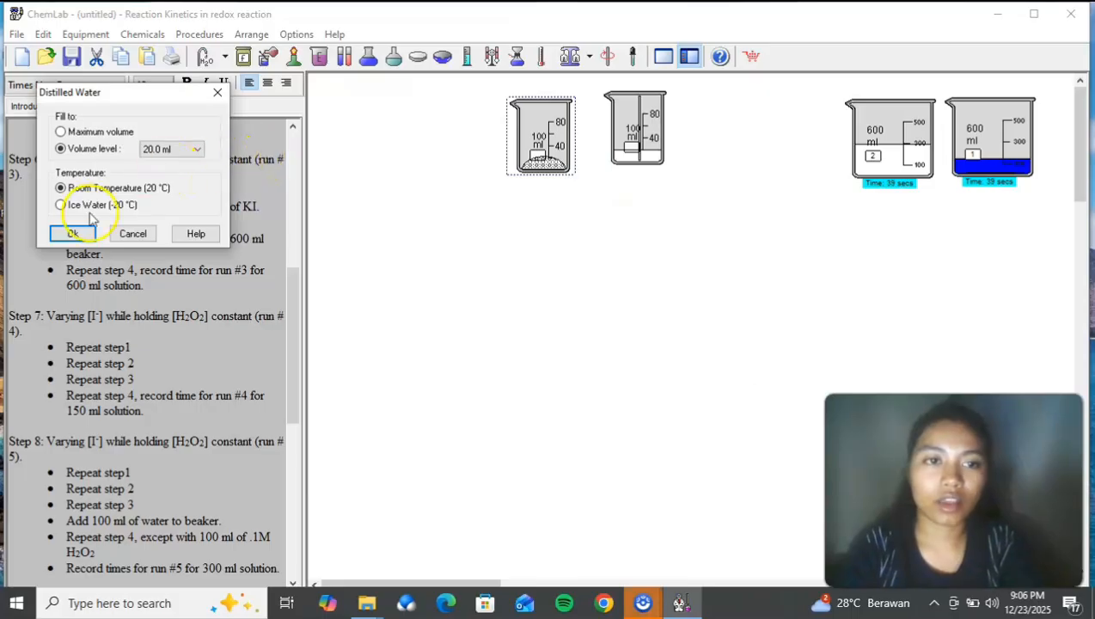
pyautogui.click(75, 235)
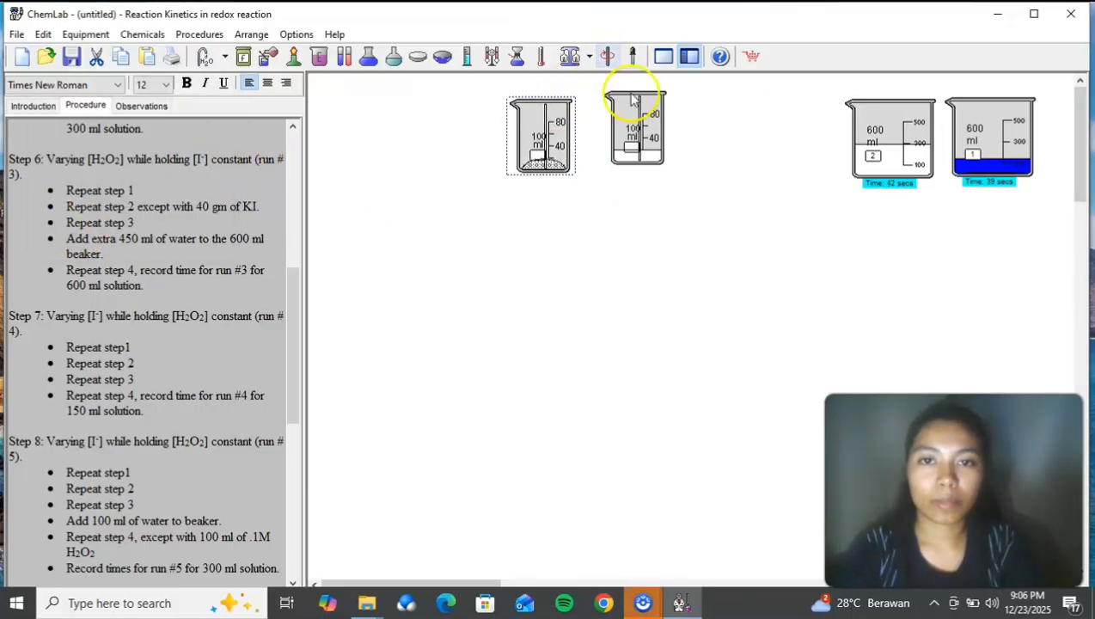
# Step: Add a new 600 ml beaker and place it below the two 100 ml beakers
pyautogui.click(507, 265)
pyautogui.rightClick(507, 265)
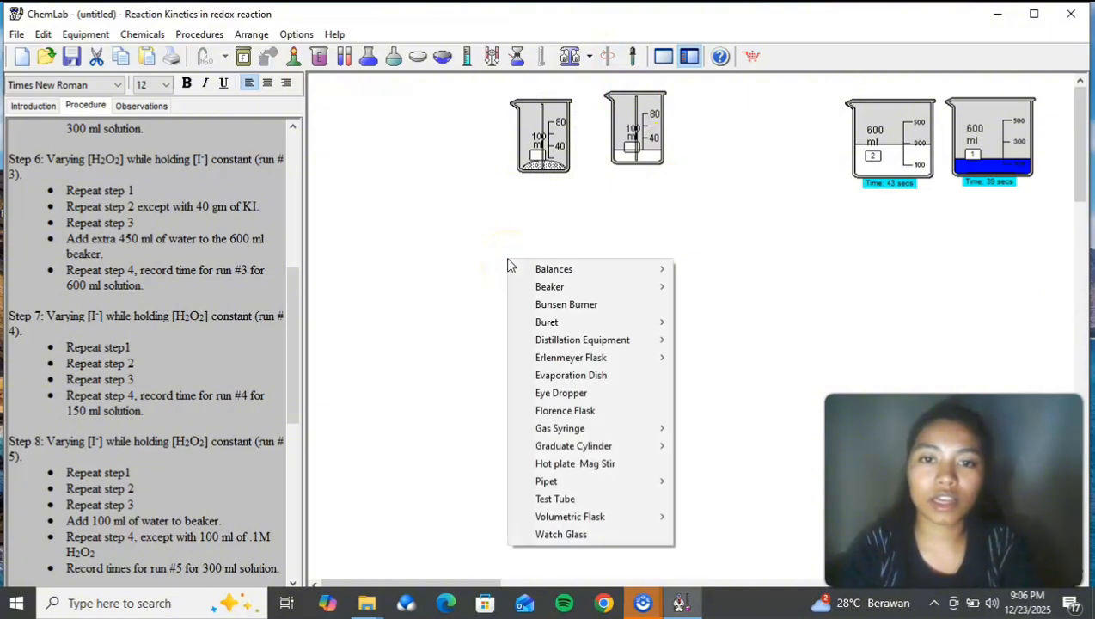
pyautogui.moveTo(529, 287)
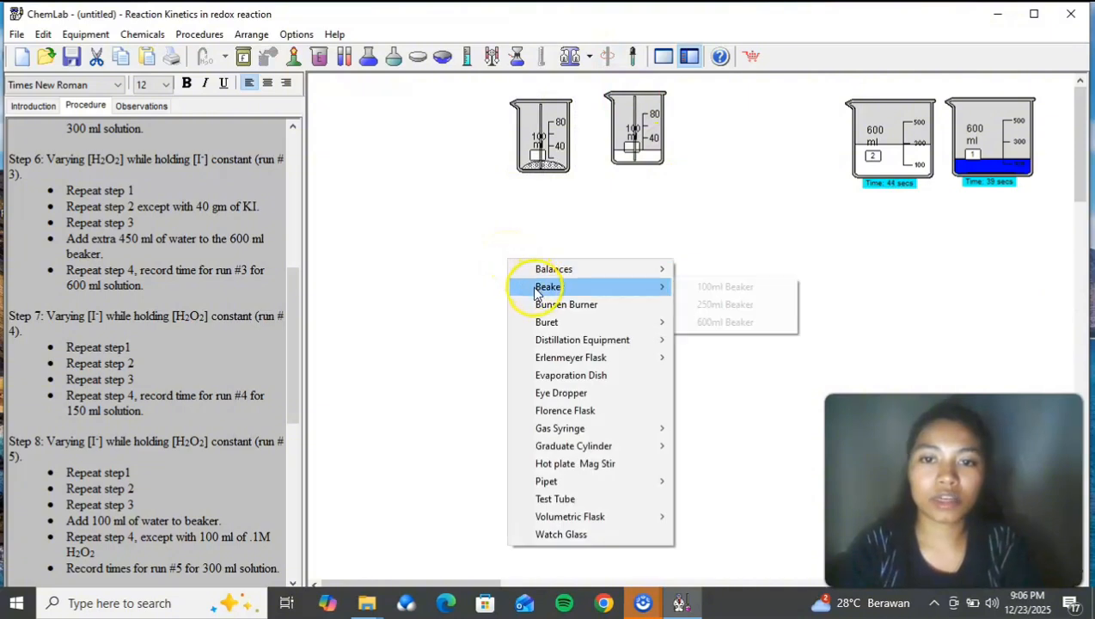
pyautogui.click(739, 323)
pyautogui.moveTo(778, 360); pyautogui.dragTo(580, 285)
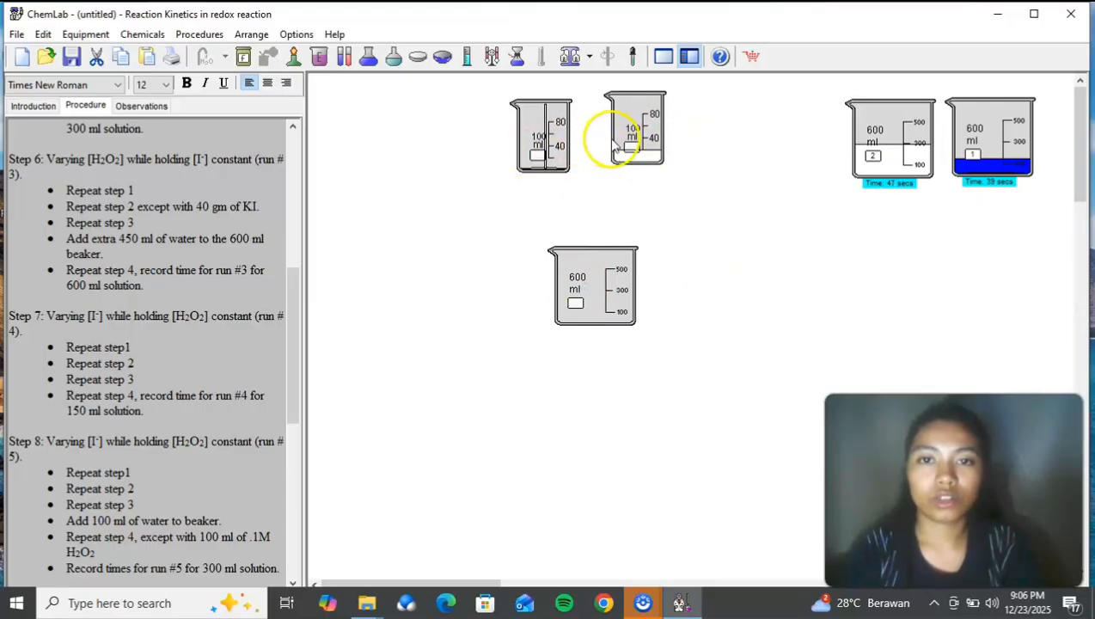
# Step: Pour the sodium thiosulfate solution into the new 600 ml beaker and move the emptied 100 ml beaker back above it
pyautogui.moveTo(625, 148); pyautogui.dragTo(609, 223)
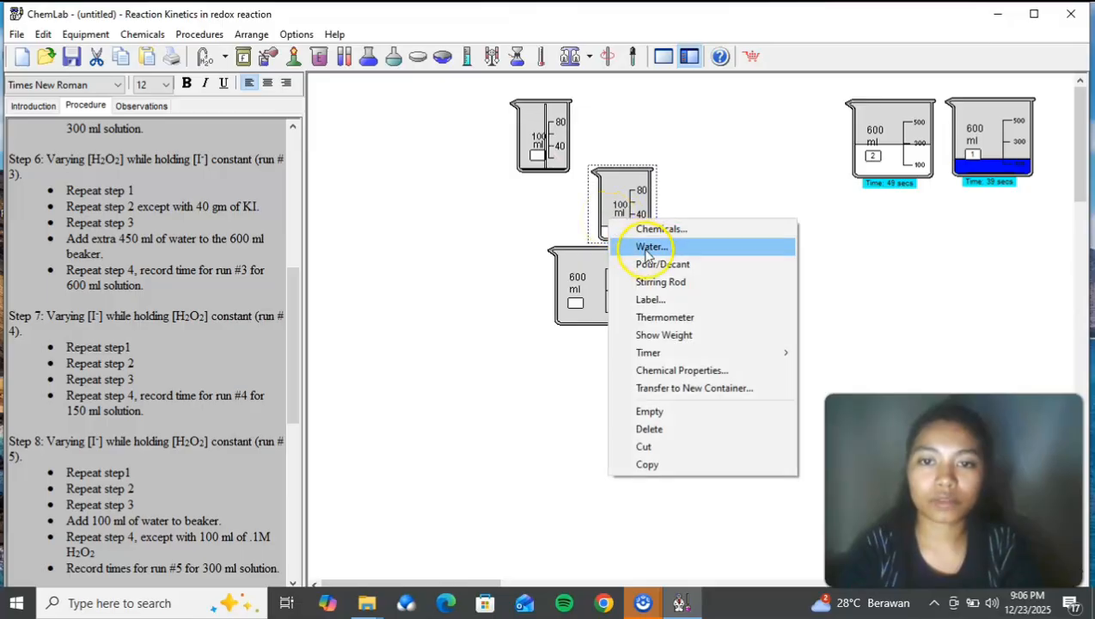
pyautogui.click(653, 265)
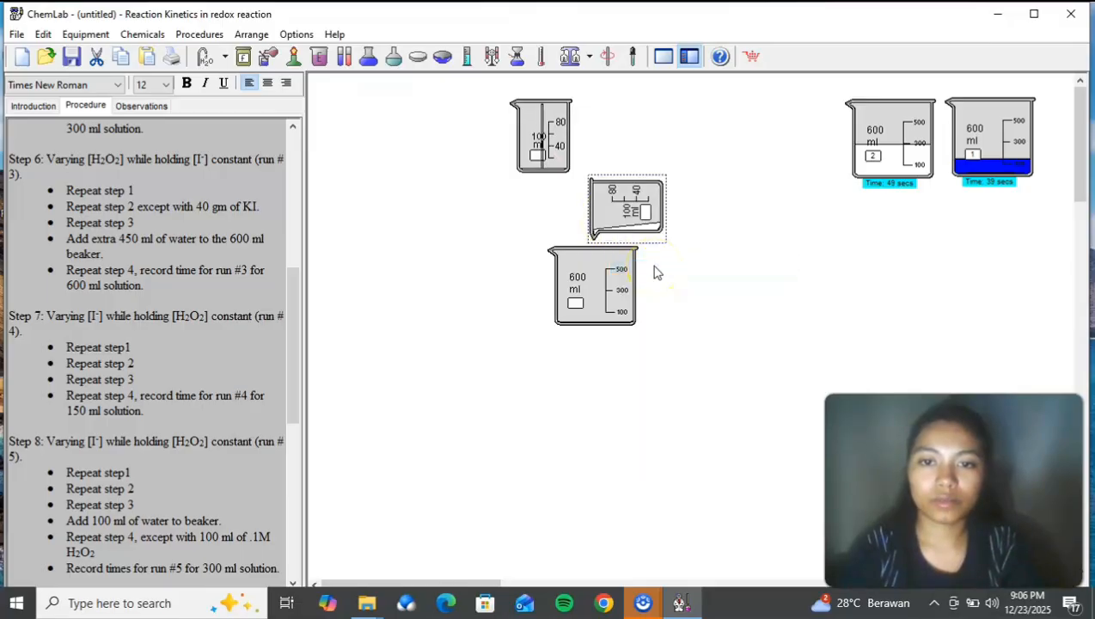
pyautogui.moveTo(640, 206); pyautogui.dragTo(677, 128)
# Step: Pour the potassium iodide solution into the new 600 ml beaker and return its emptied beaker beside the other 100 ml beaker
pyautogui.click(572, 140)
pyautogui.moveTo(604, 176); pyautogui.dragTo(640, 215)
pyautogui.rightClick(636, 215)
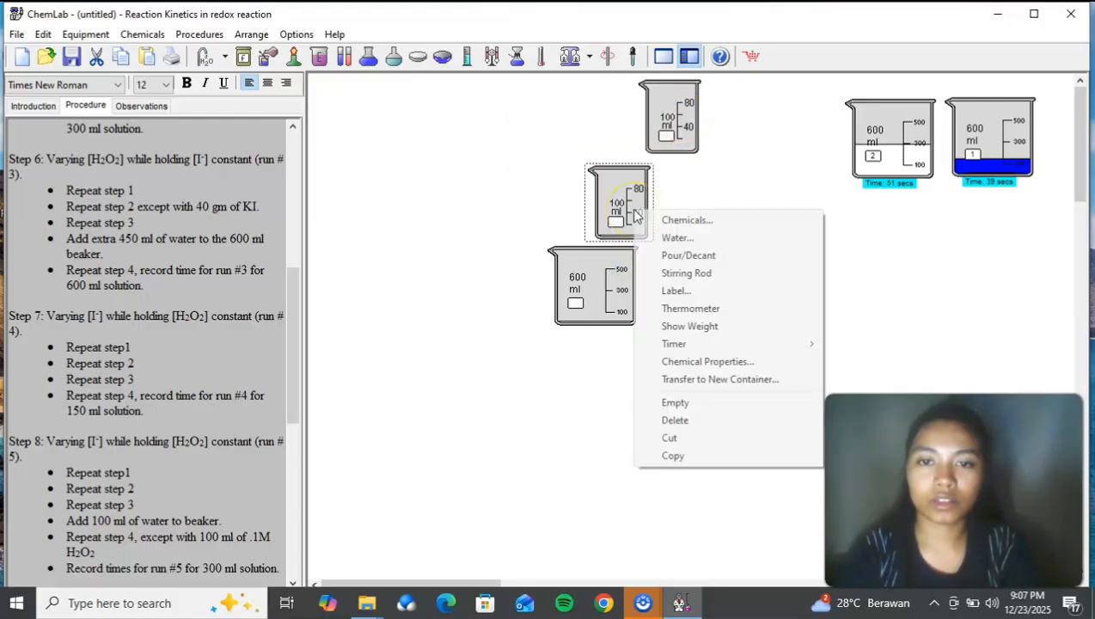
pyautogui.click(664, 261)
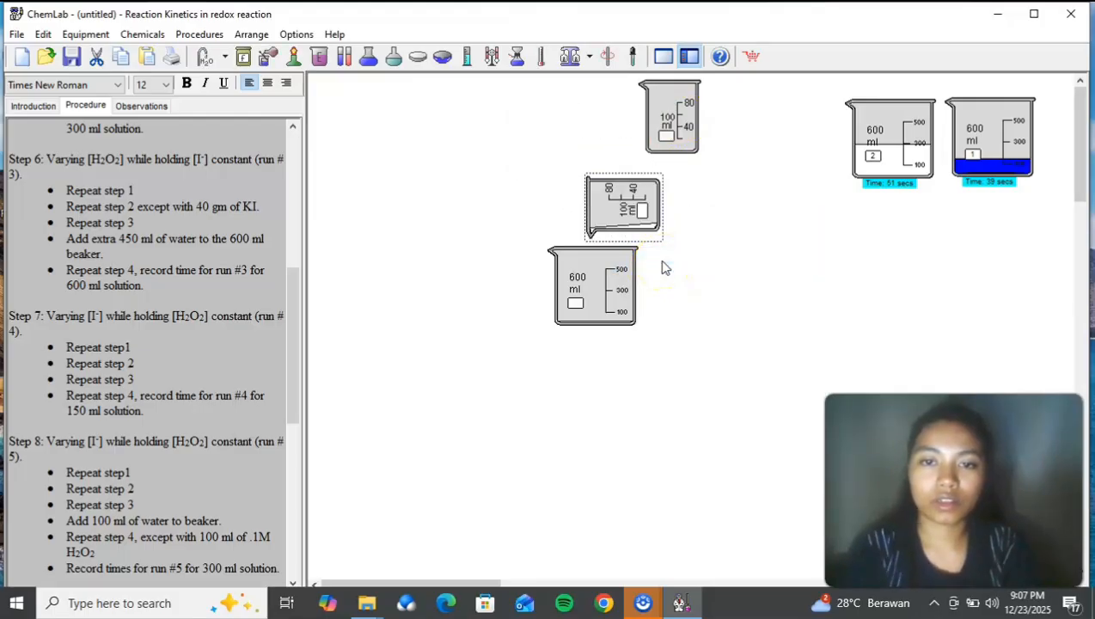
pyautogui.moveTo(648, 232); pyautogui.dragTo(614, 148)
# Step: Move the new 600 ml beaker slightly lower and add 60 ml of 1.00 M hydrogen chloride to it
pyautogui.moveTo(622, 291); pyautogui.dragTo(619, 327)
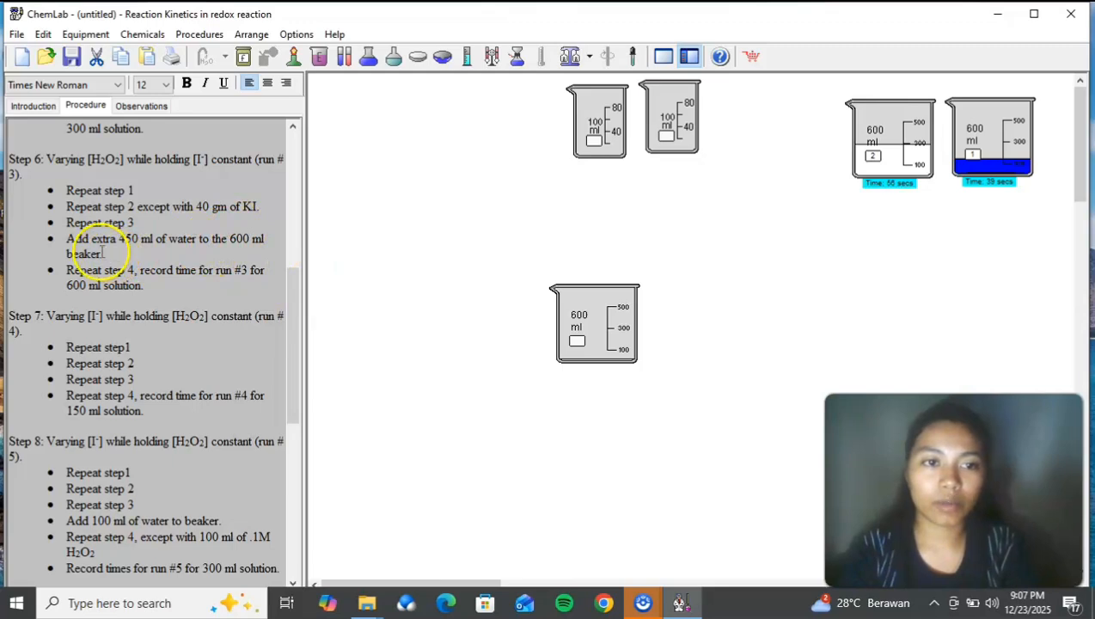
pyautogui.rightClick(620, 339)
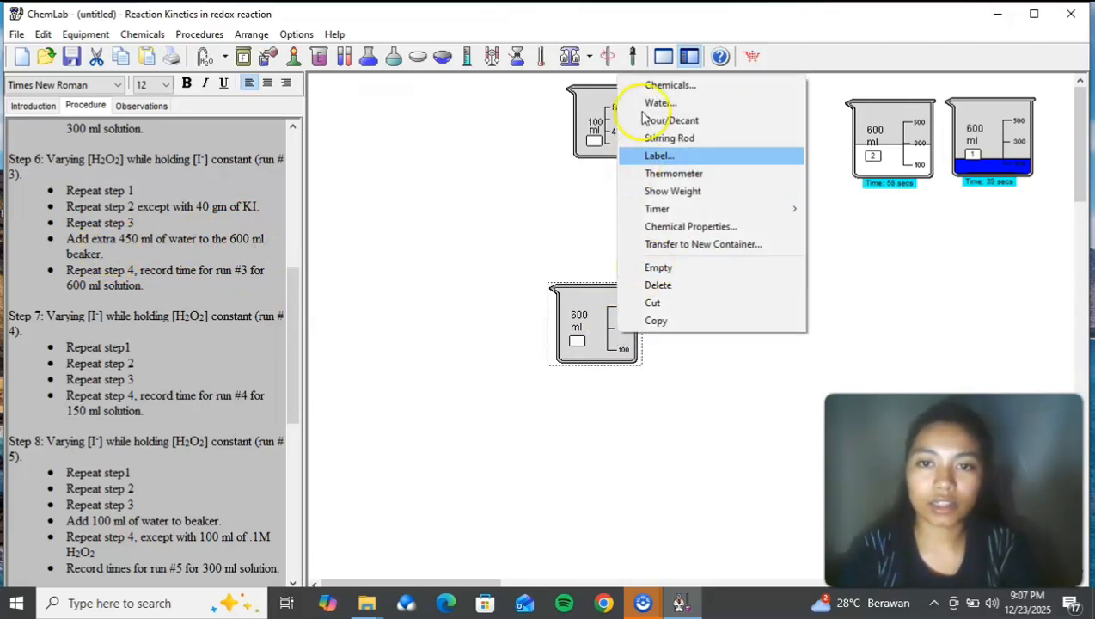
pyautogui.click(655, 86)
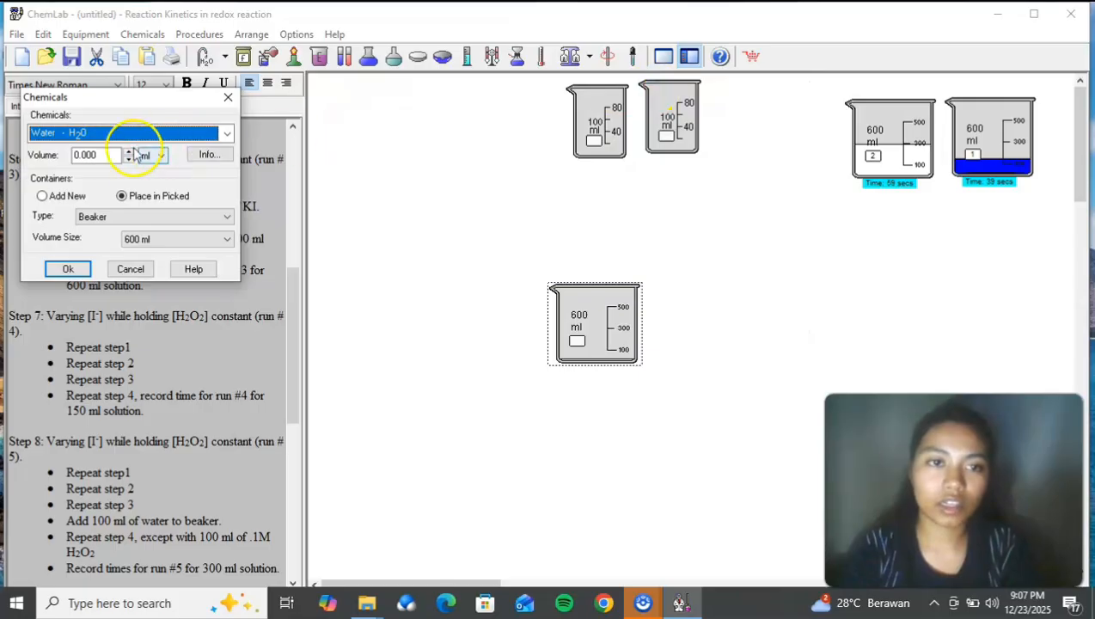
pyautogui.click(225, 140)
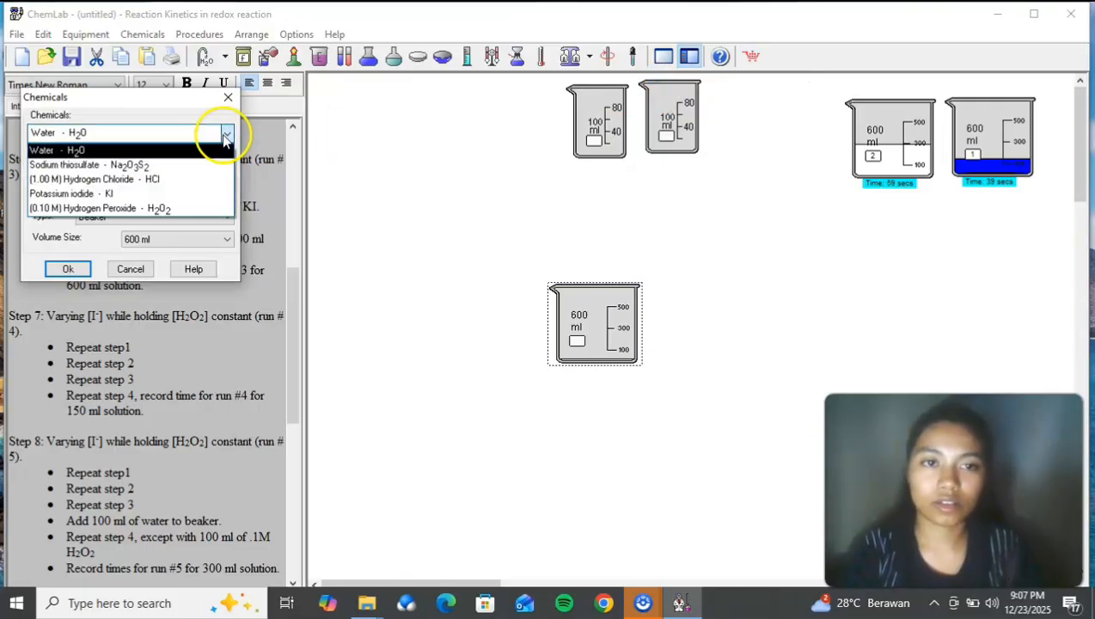
pyautogui.click(154, 177)
pyautogui.doubleClick(90, 155)
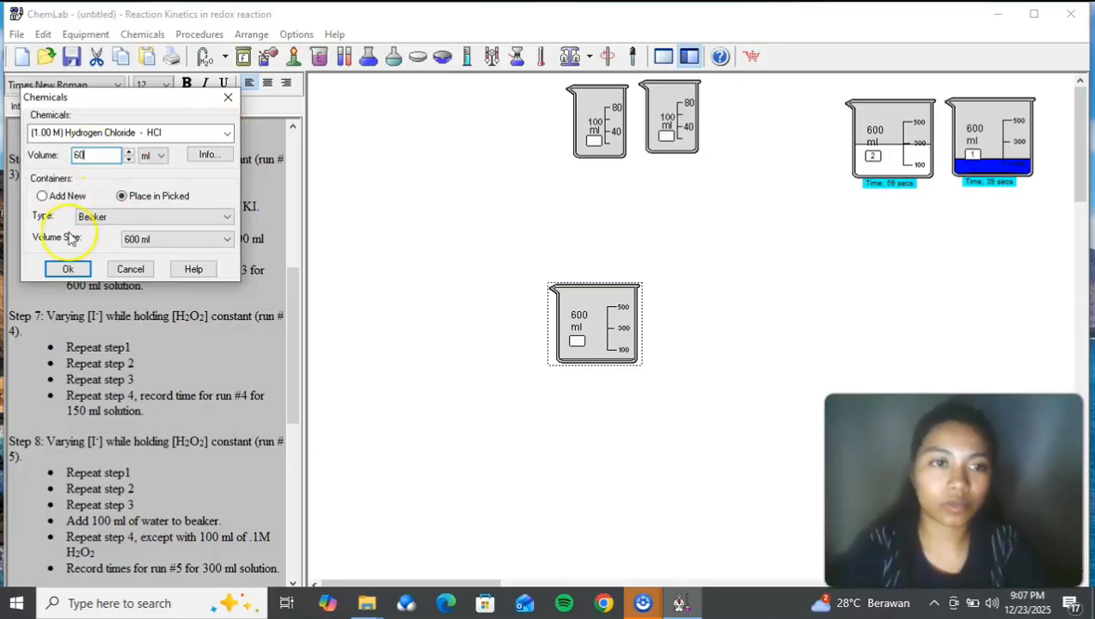
pyautogui.click(73, 269)
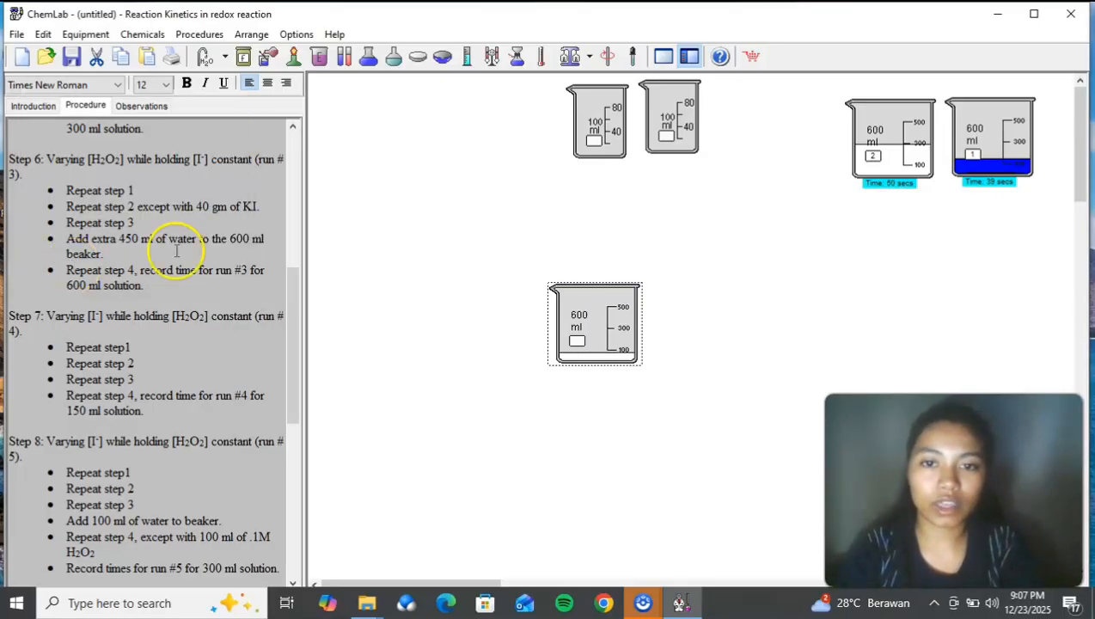
pyautogui.rightClick(585, 365)
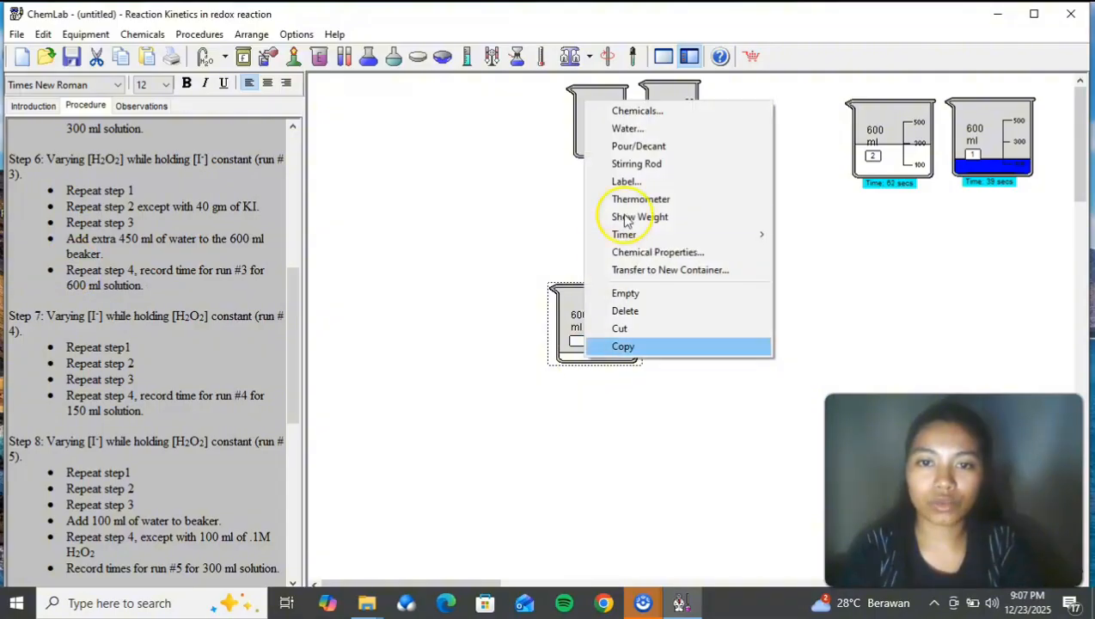
pyautogui.click(646, 128)
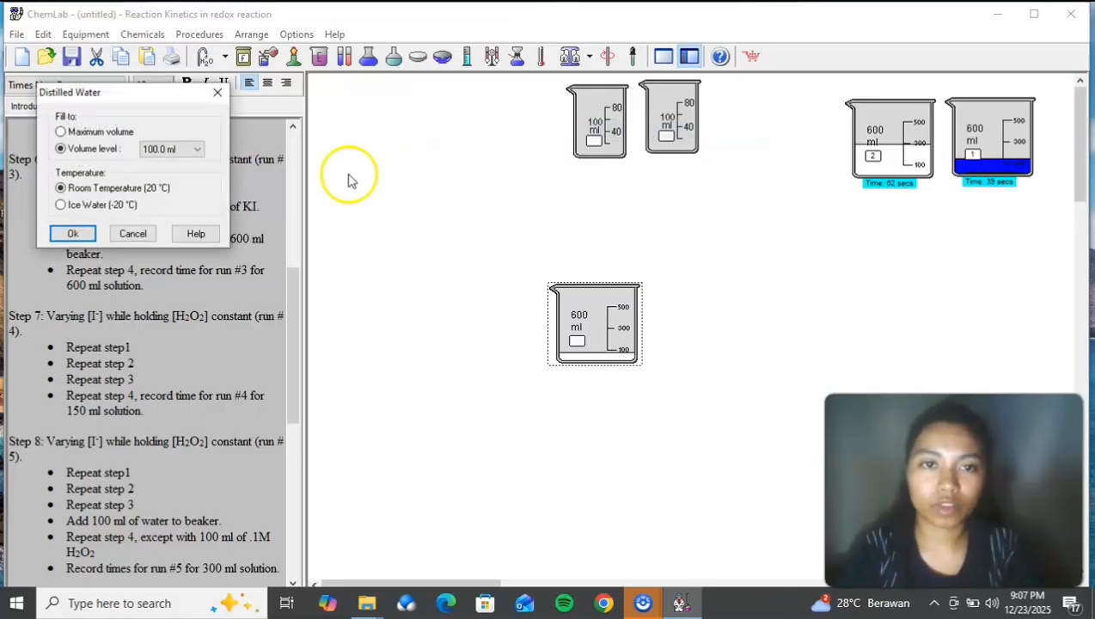
pyautogui.click(199, 151)
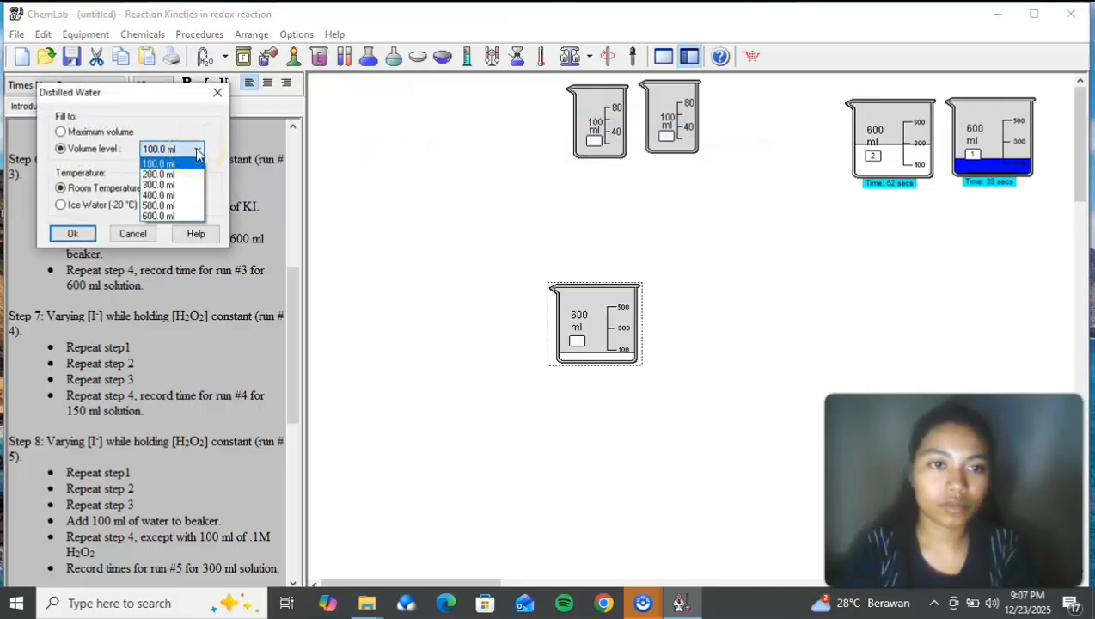
pyautogui.click(218, 96)
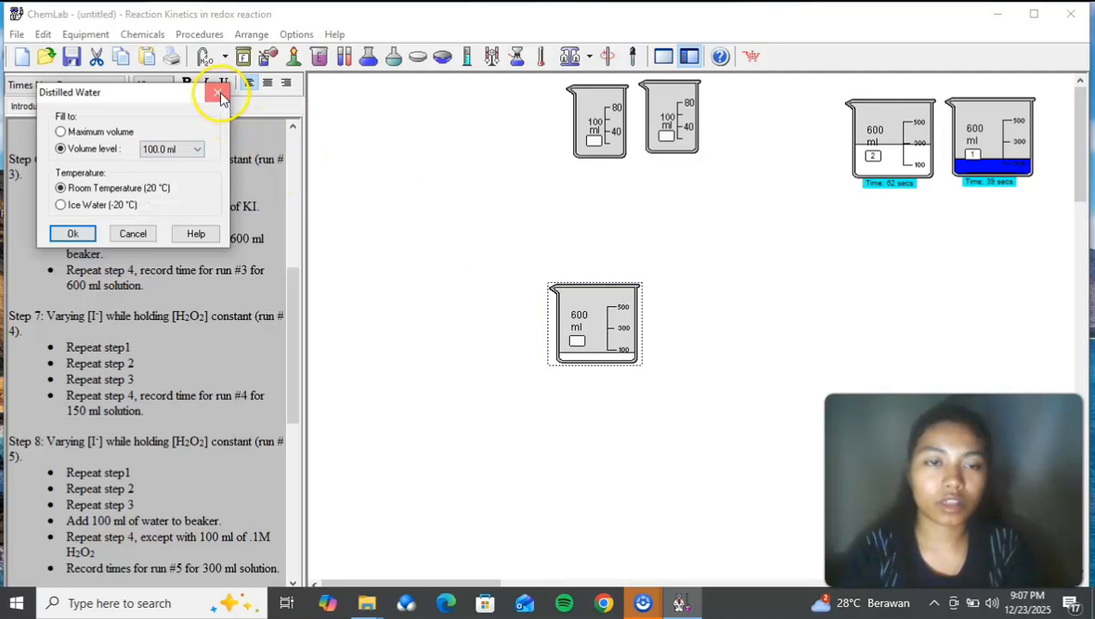
pyautogui.click(220, 95)
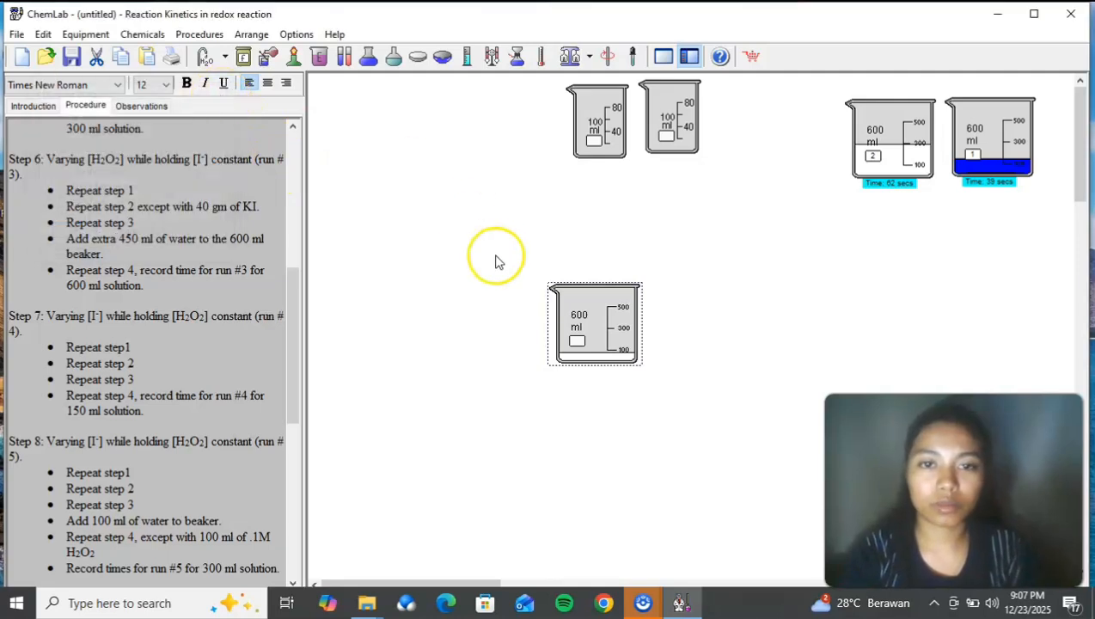
# Step: Add 450 ml of water to the unlabelled 600 ml beaker as a chemical placed in the picked container
pyautogui.rightClick(611, 311)
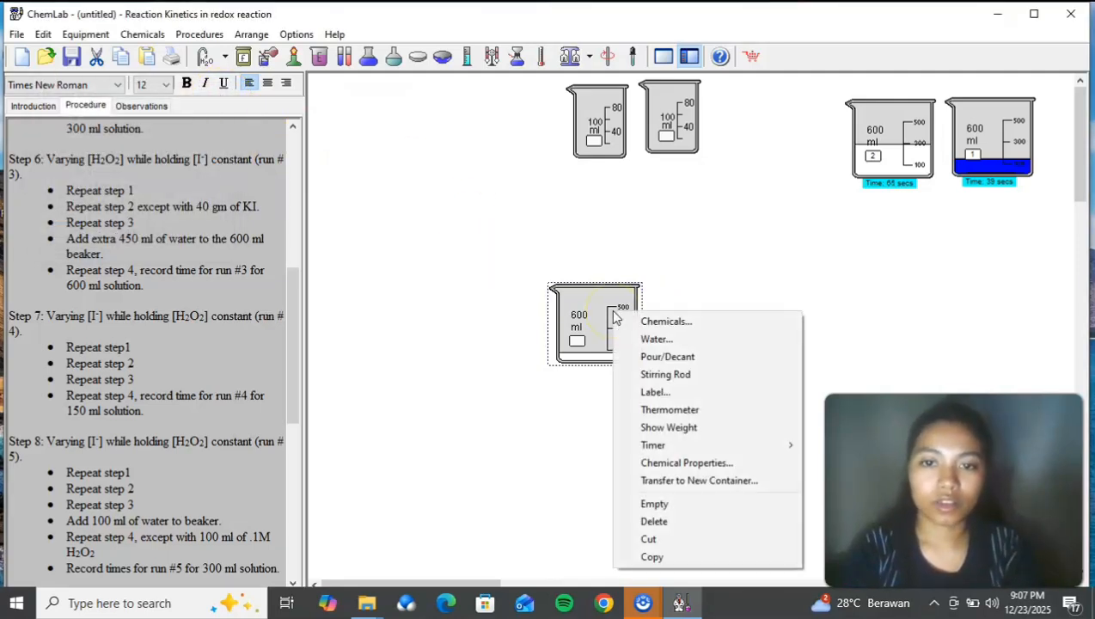
pyautogui.click(632, 320)
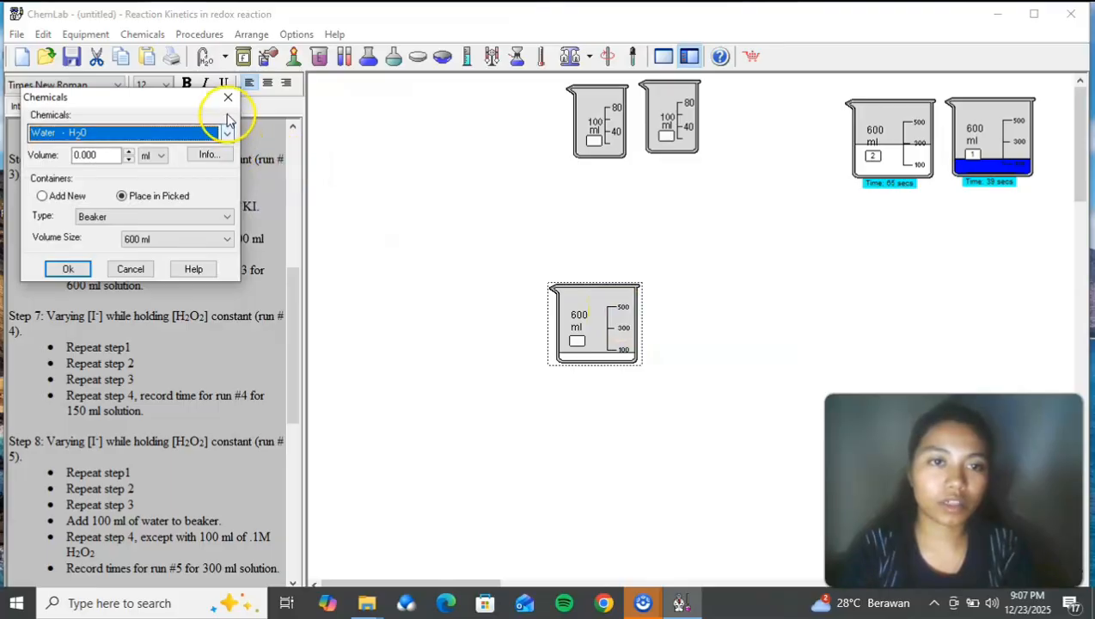
pyautogui.doubleClick(100, 156)
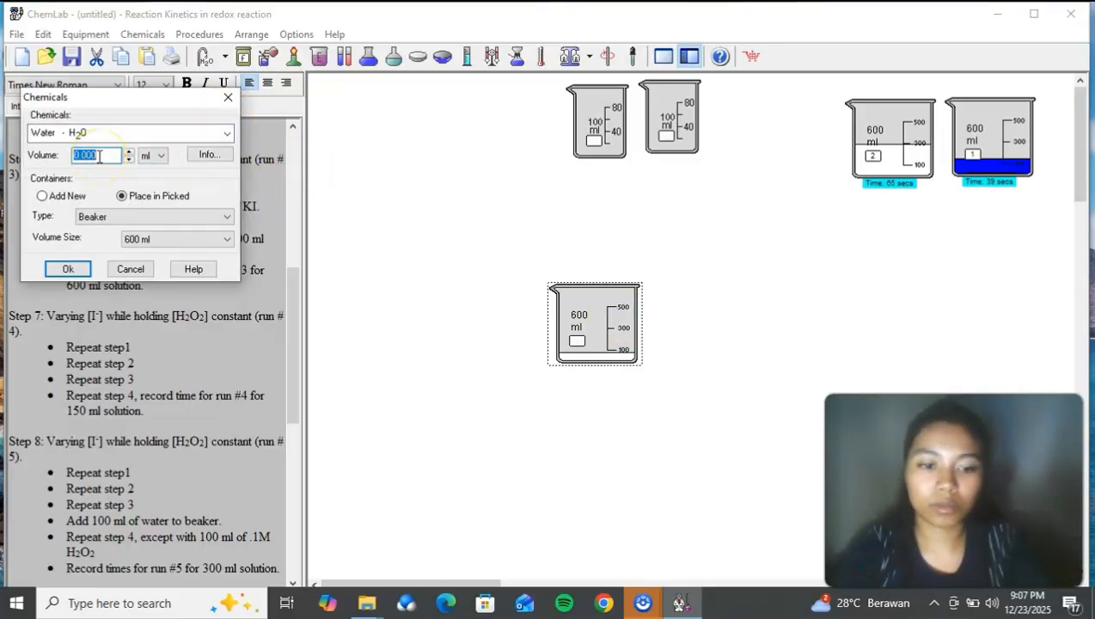
pyautogui.click(62, 277)
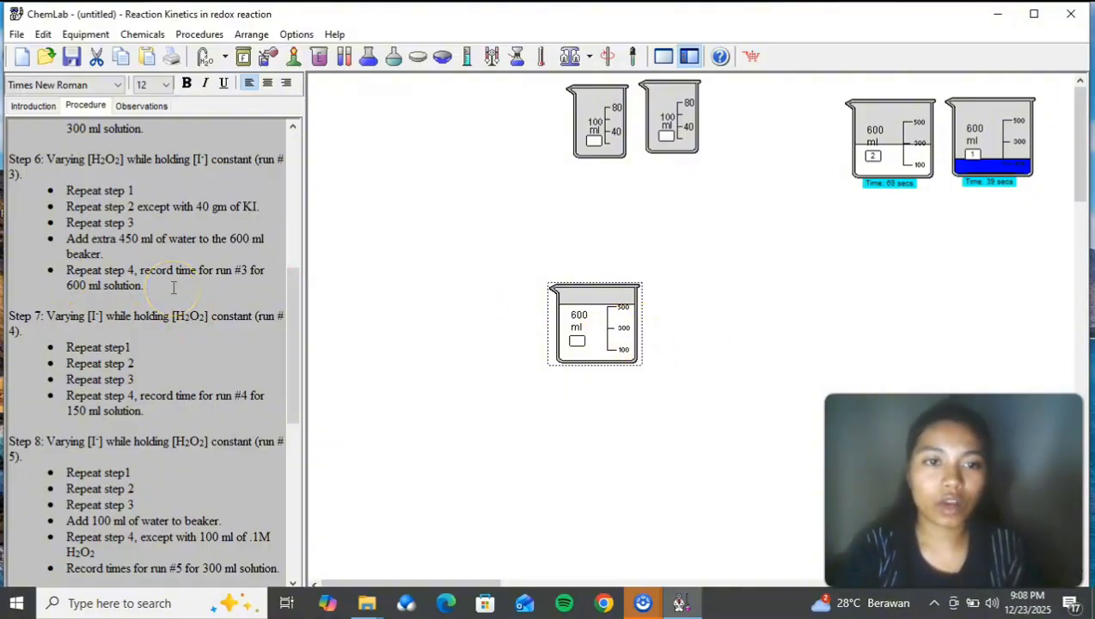
# Step: Add 0.10 M hydrogen peroxide to the unlabelled 600 ml beaker holding the run 3 mixture
pyautogui.rightClick(605, 315)
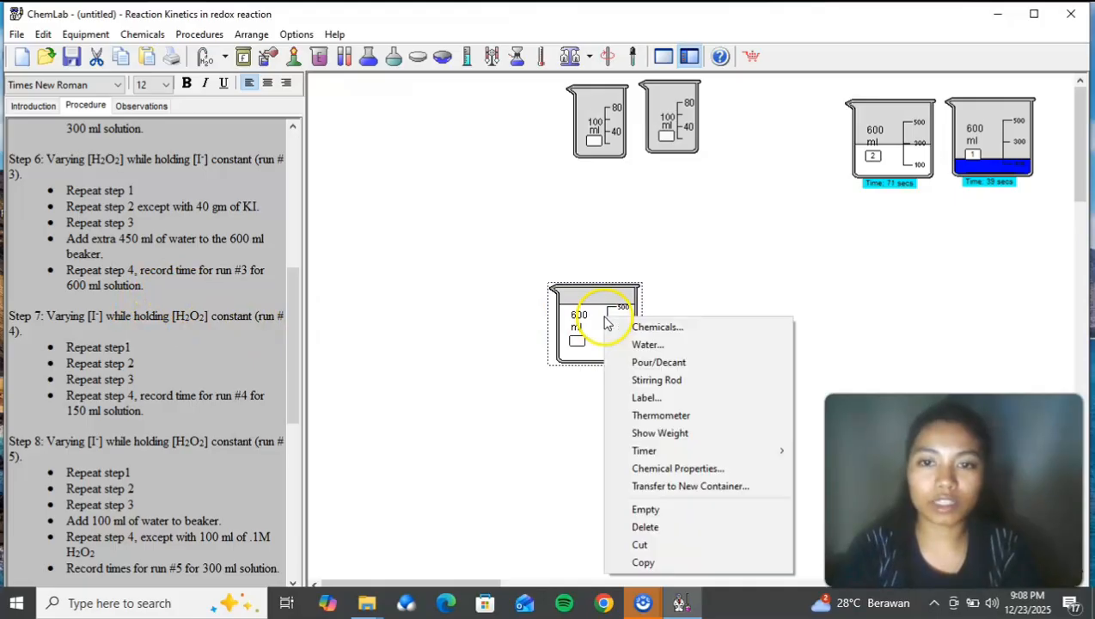
pyautogui.click(654, 326)
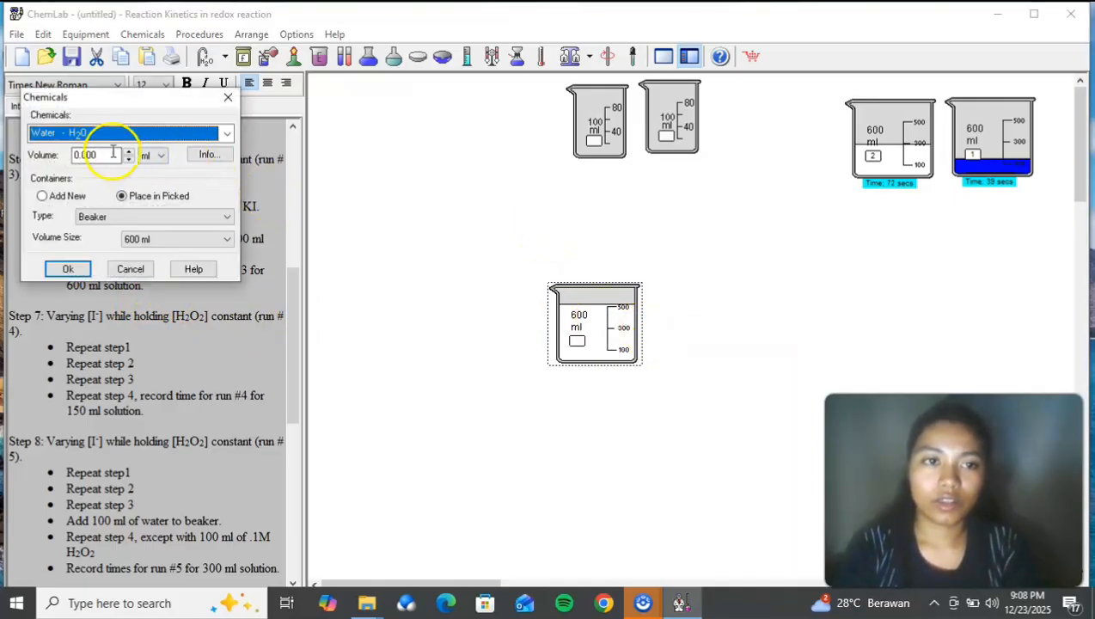
pyautogui.click(226, 134)
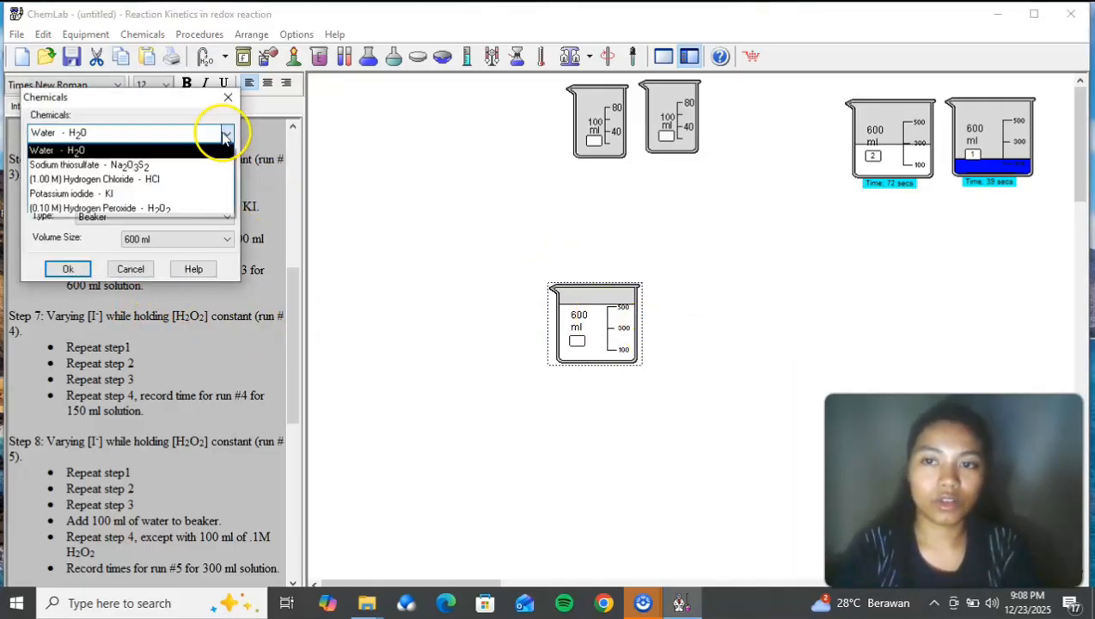
pyautogui.click(157, 208)
pyautogui.doubleClick(90, 153)
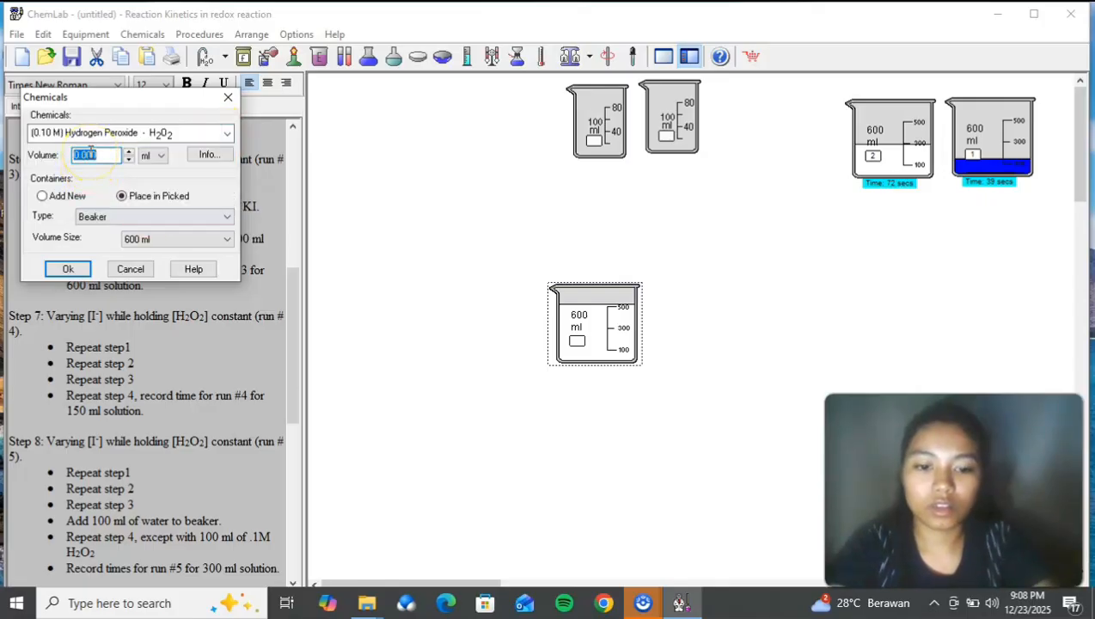
pyautogui.click(68, 268)
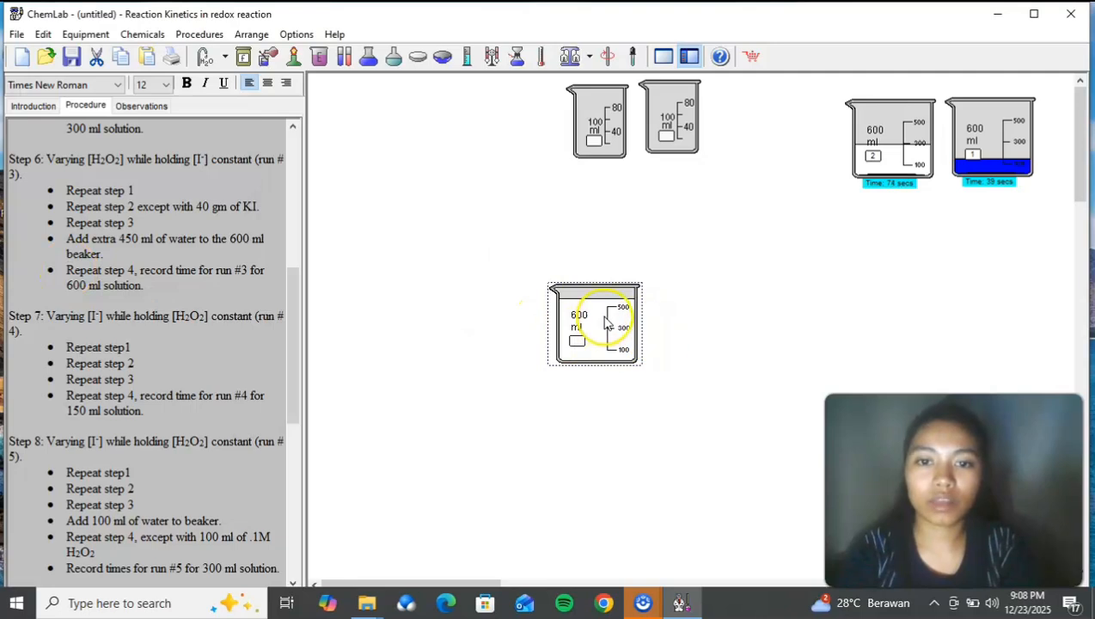
# Step: Pause the timer on beaker 2
pyautogui.rightClick(874, 155)
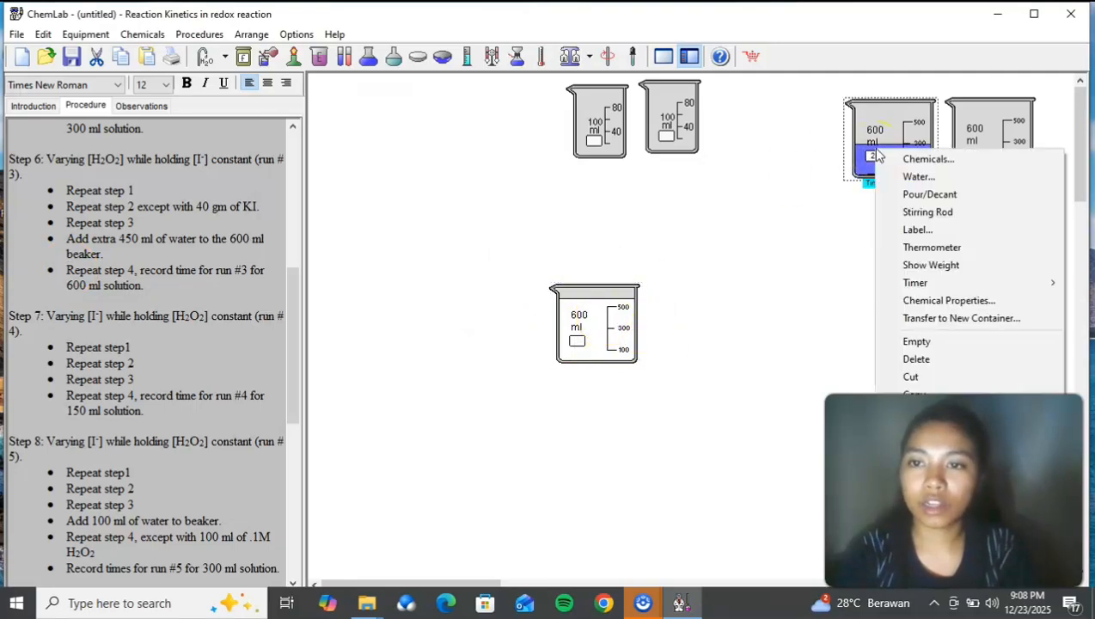
pyautogui.moveTo(943, 291)
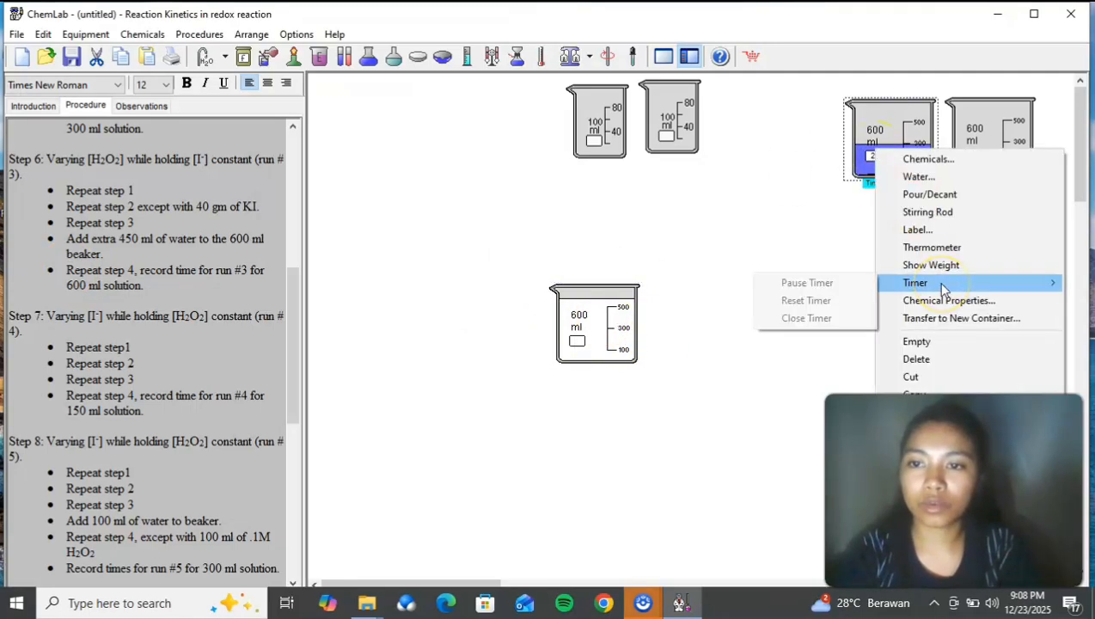
pyautogui.click(852, 282)
# Step: Place the run 3 beaker beside beaker 2 and label it 3
pyautogui.moveTo(599, 296); pyautogui.dragTo(806, 129)
pyautogui.rightClick(806, 129)
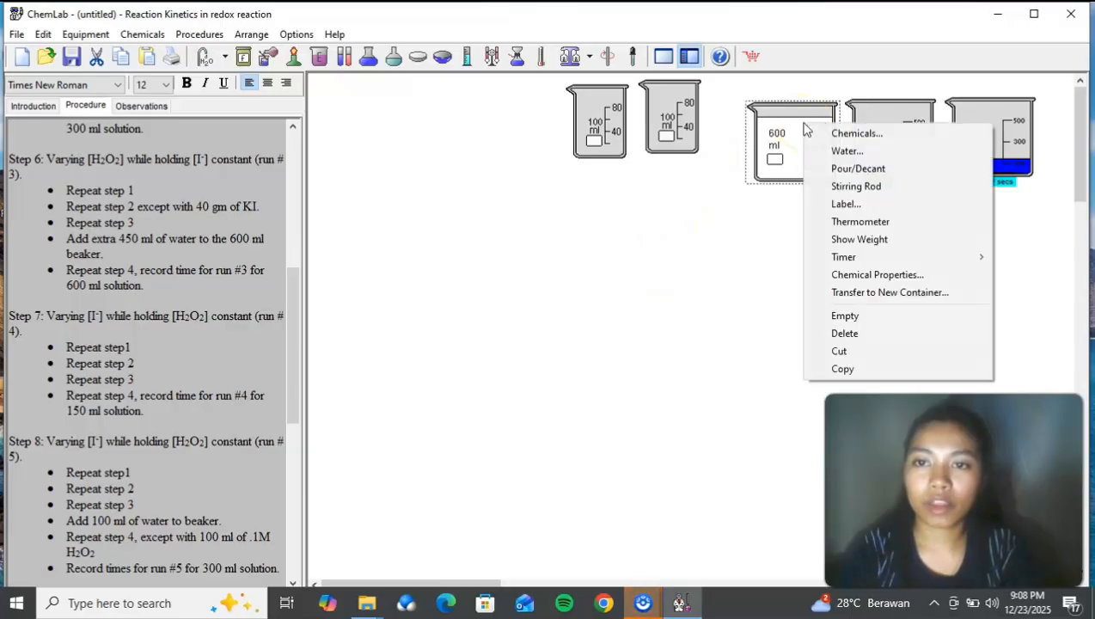
pyautogui.click(865, 214)
pyautogui.click(74, 106)
pyautogui.write('3')
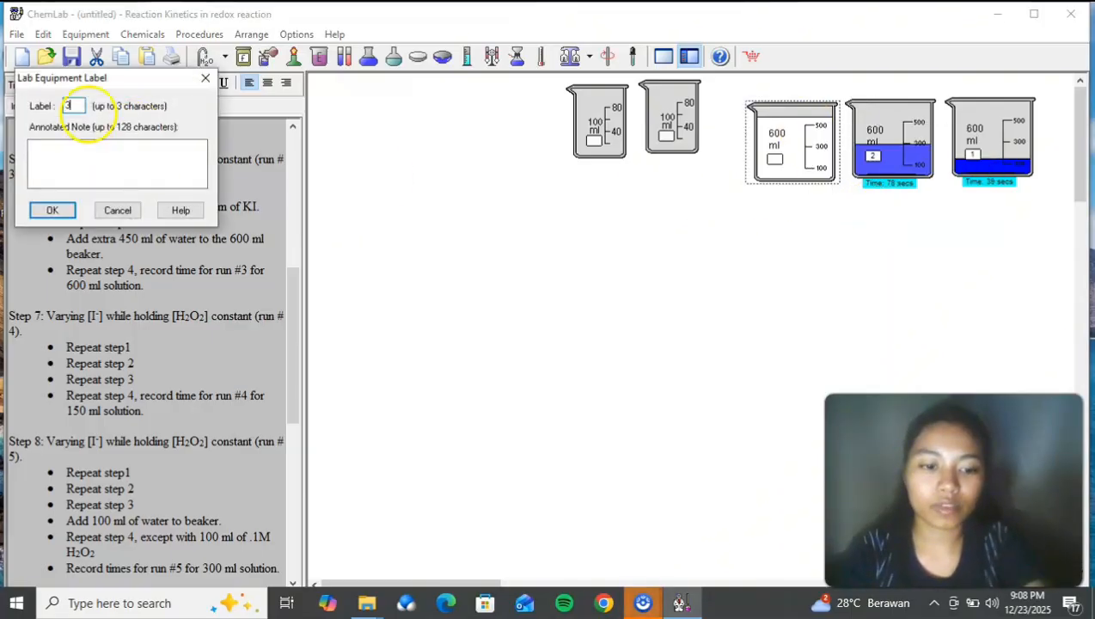
pyautogui.click(51, 210)
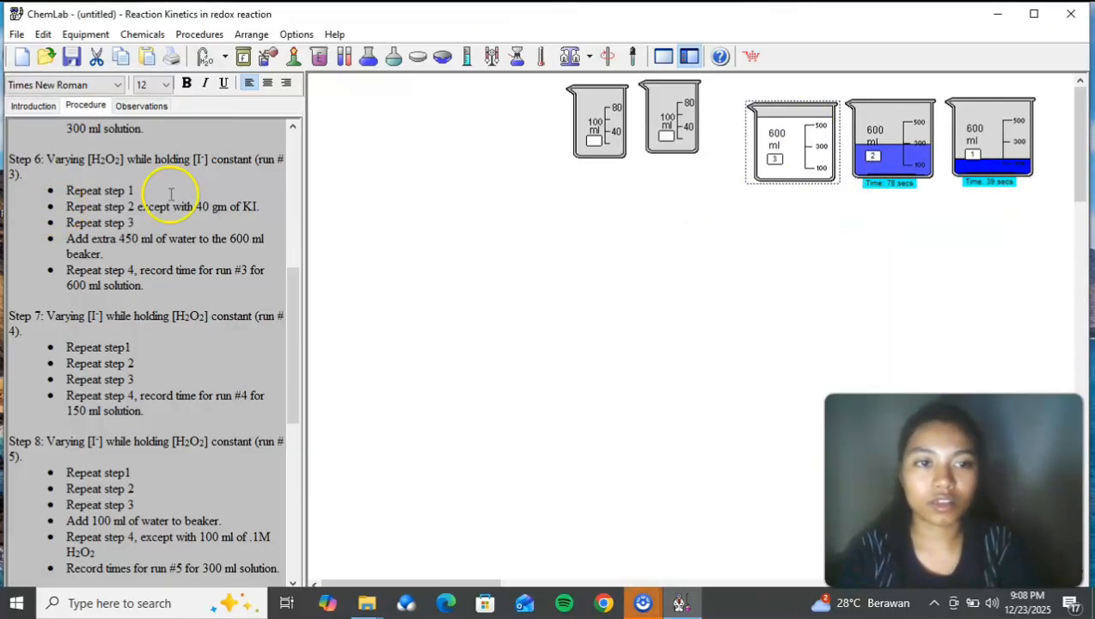
# Step: Start the timer on beaker 3
pyautogui.rightClick(771, 164)
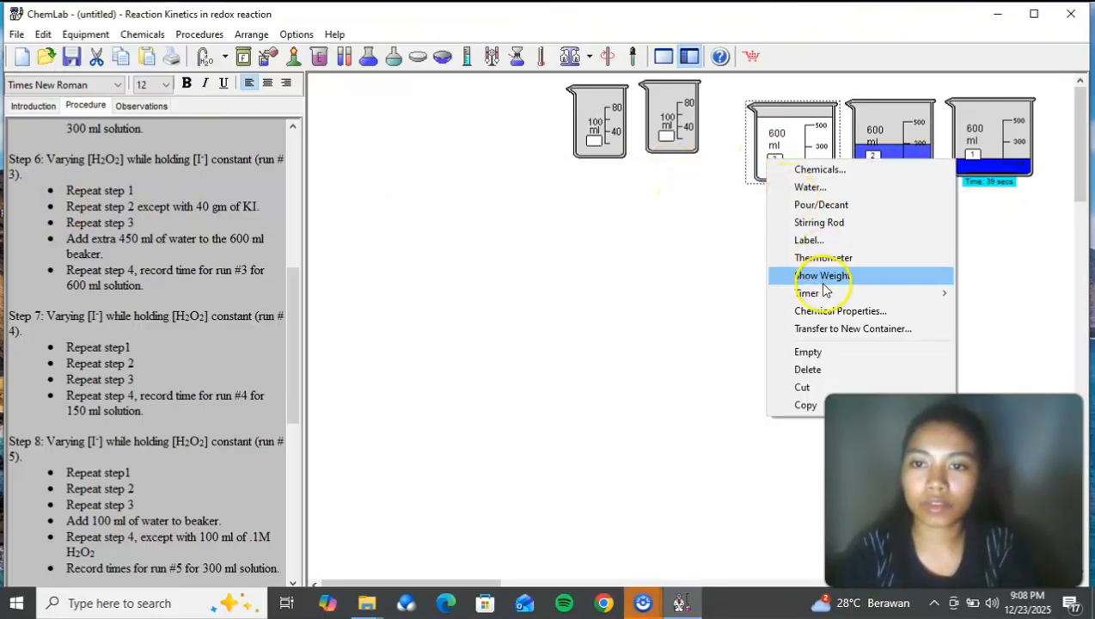
pyautogui.moveTo(826, 296)
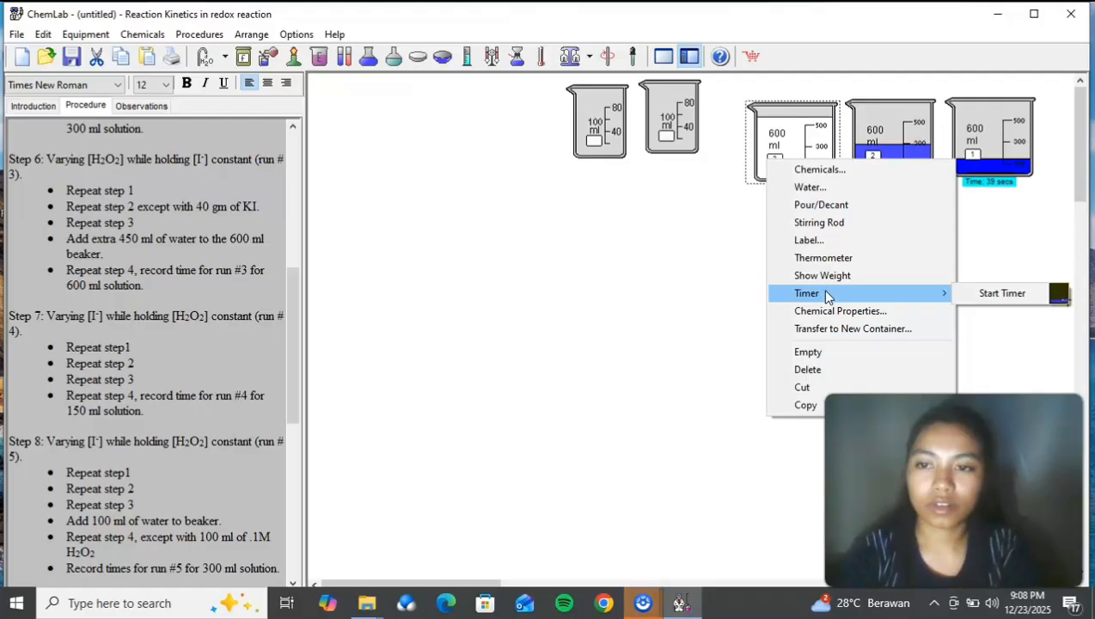
pyautogui.click(967, 296)
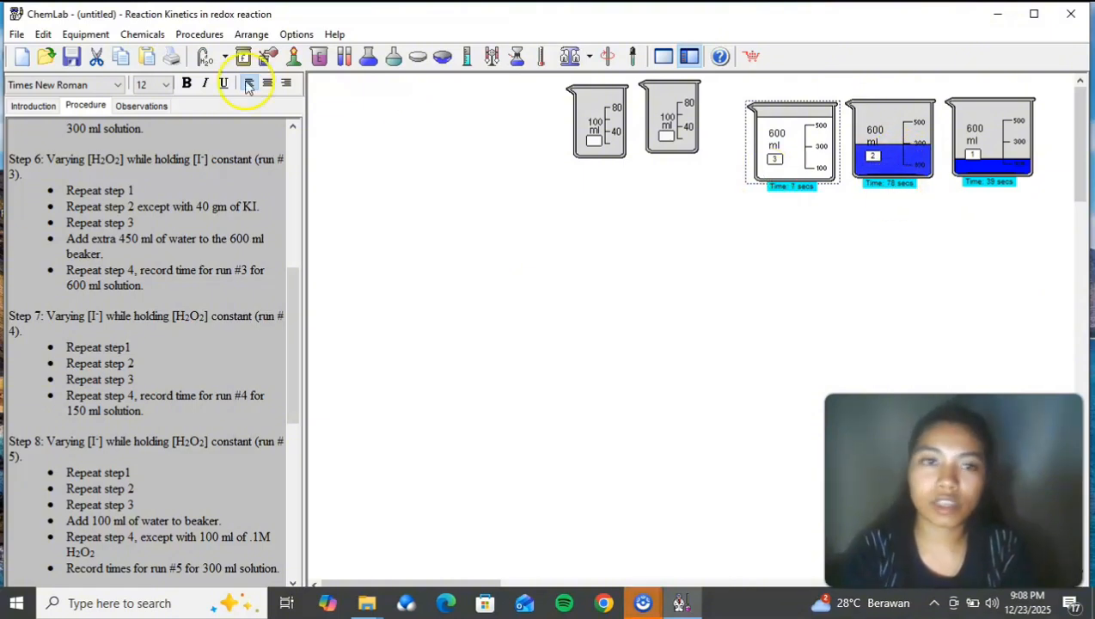
# Step: Record "78 second" as the run 2 time in the observations and return to the procedure
pyautogui.click(155, 105)
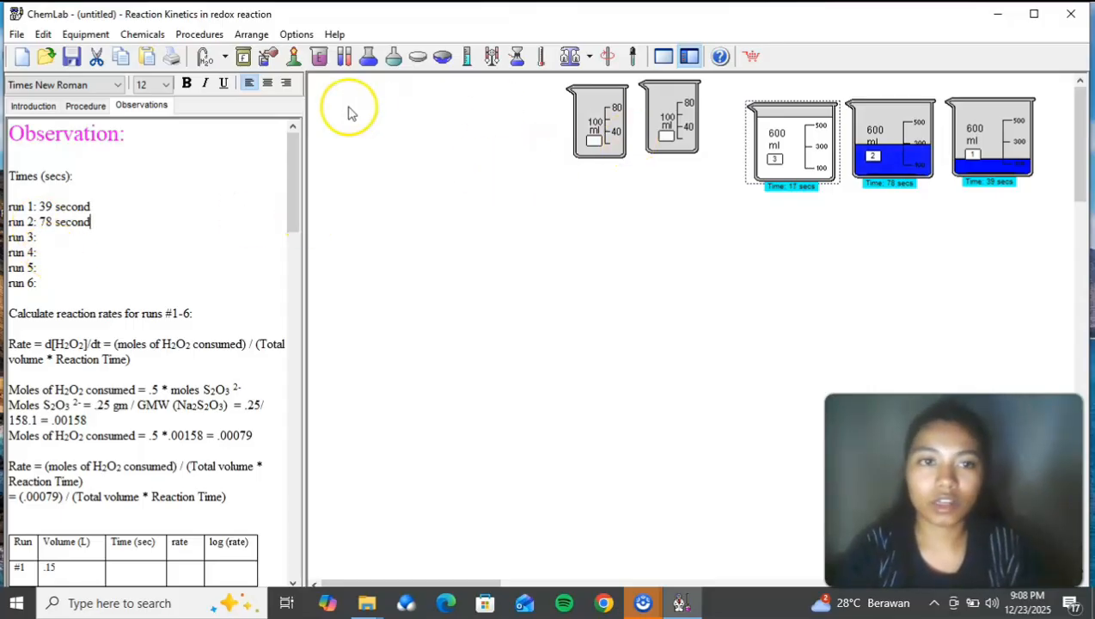
pyautogui.click(85, 104)
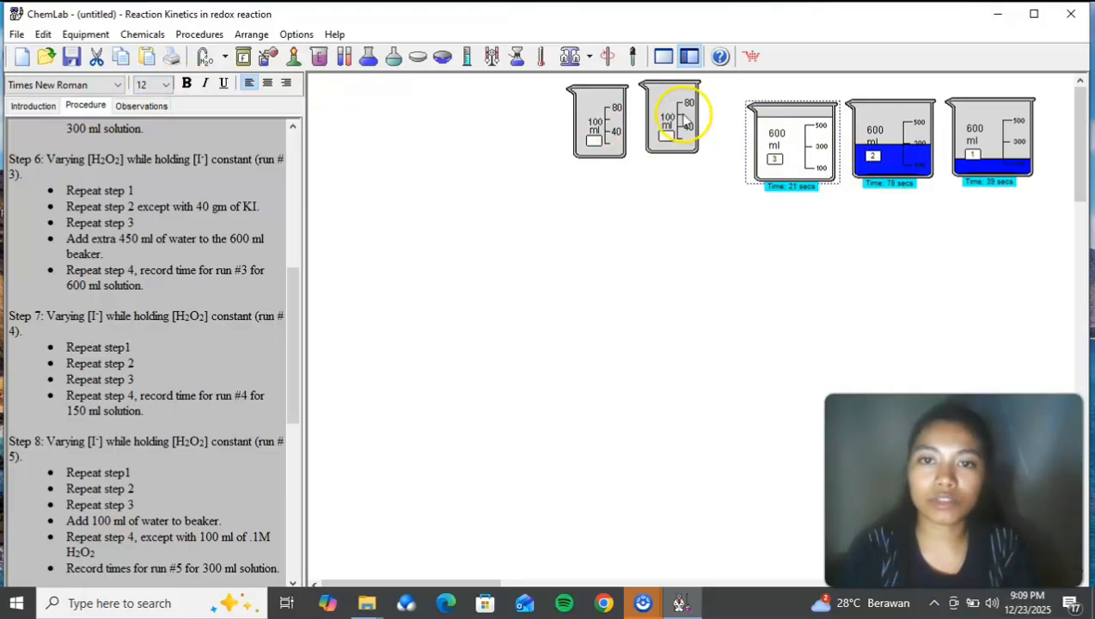
# Step: Move the two empty 100 ml beakers farther away from the 600 ml beakers, keeping them side by side
pyautogui.moveTo(599, 124); pyautogui.dragTo(519, 123)
pyautogui.moveTo(291, 331); pyautogui.dragTo(293, 387)
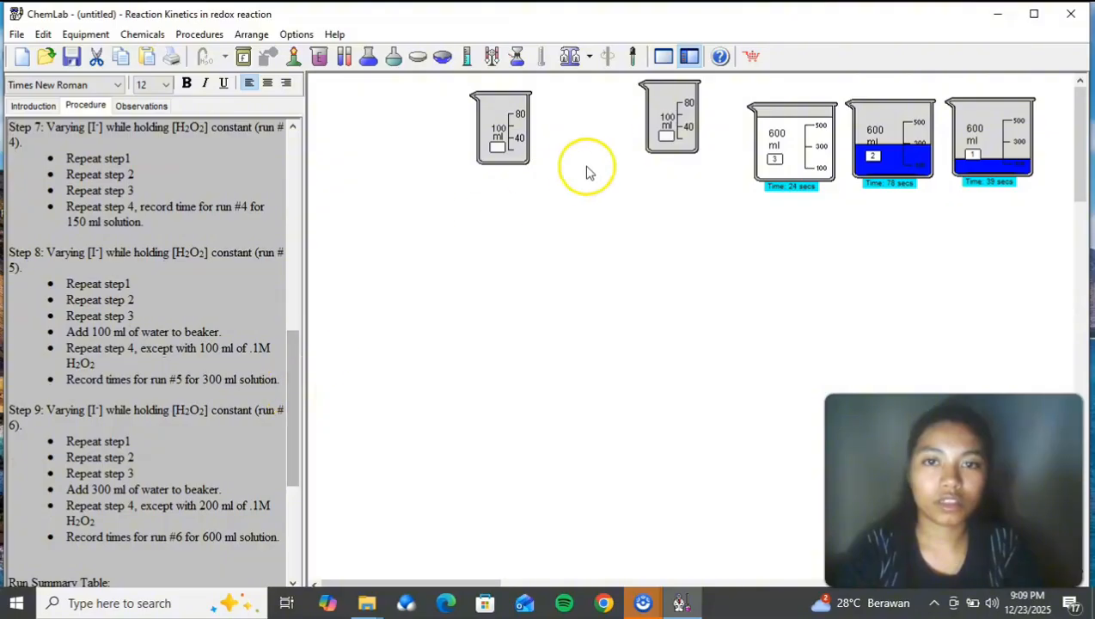
pyautogui.moveTo(664, 122); pyautogui.dragTo(599, 151)
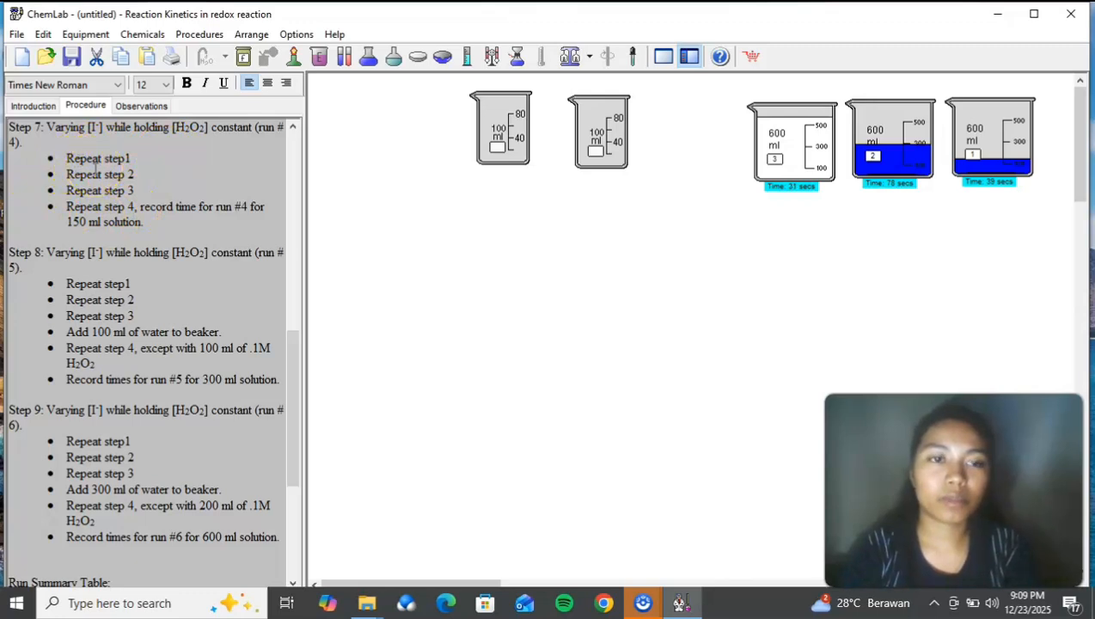
# Step: Pause the timer on beaker 3
pyautogui.rightClick(779, 166)
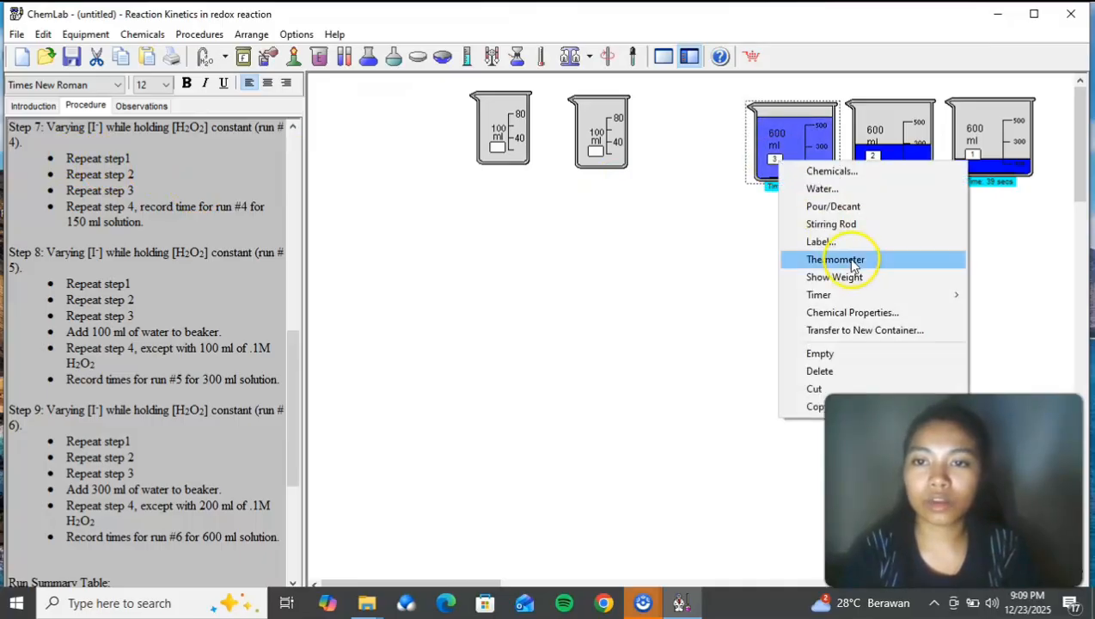
pyautogui.moveTo(874, 294)
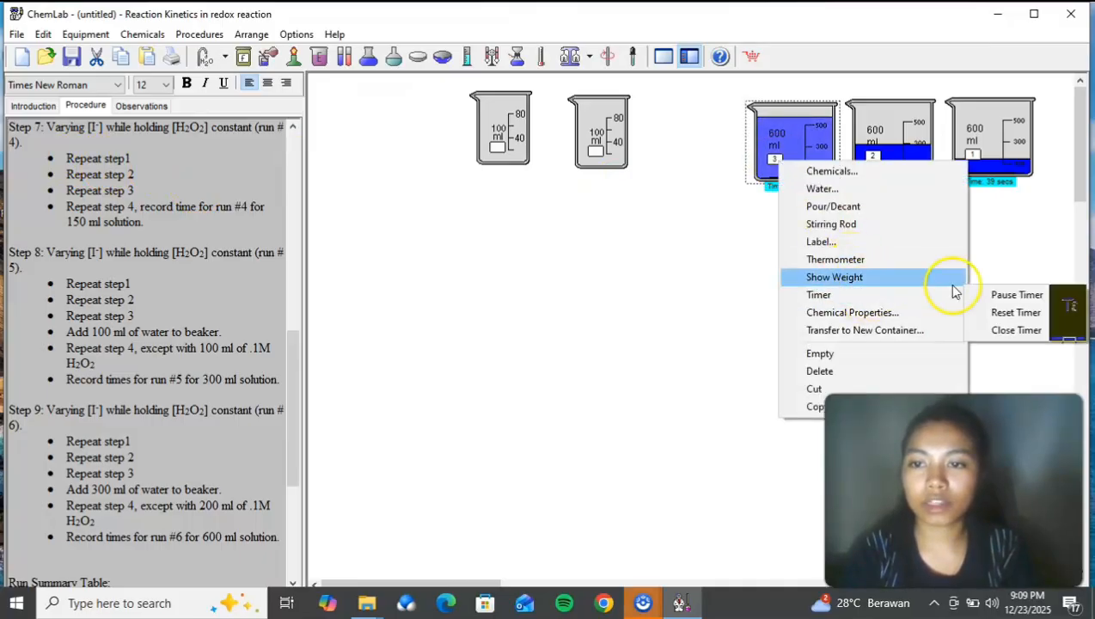
pyautogui.click(988, 296)
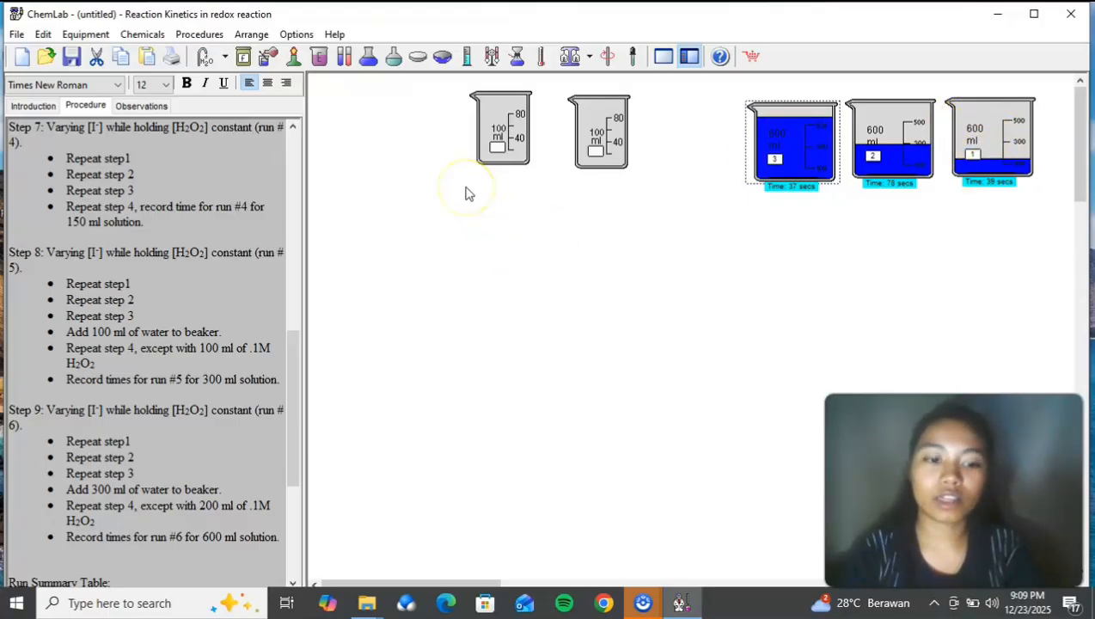
# Step: Add 0.25 g of sodium thiosulfate to the empty 100 ml beaker nearest the 600 ml beakers
pyautogui.rightClick(611, 140)
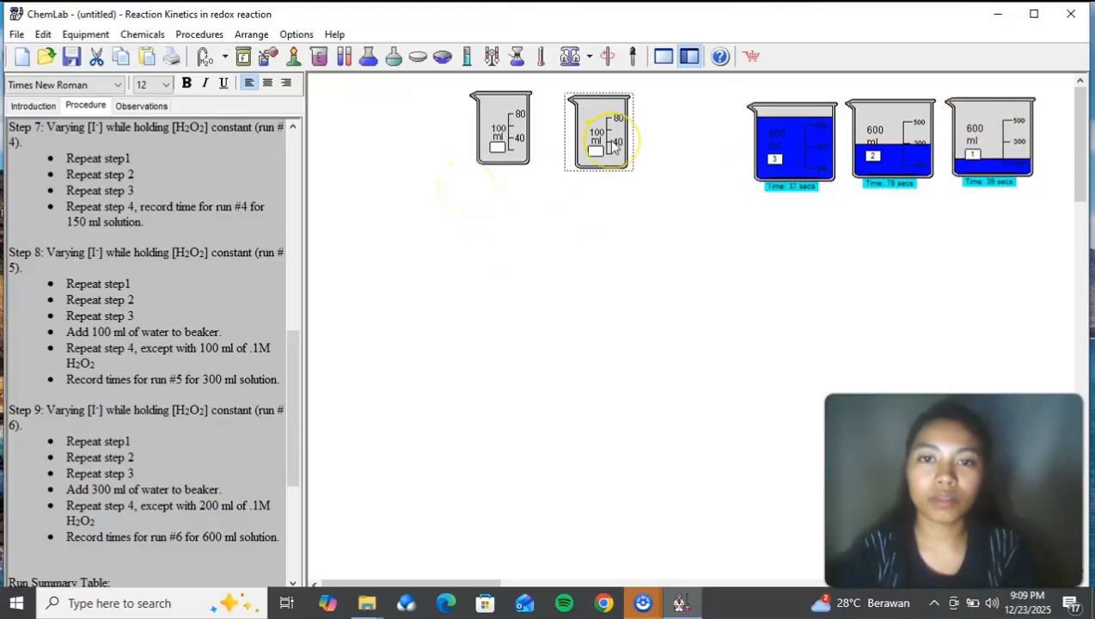
pyautogui.click(641, 154)
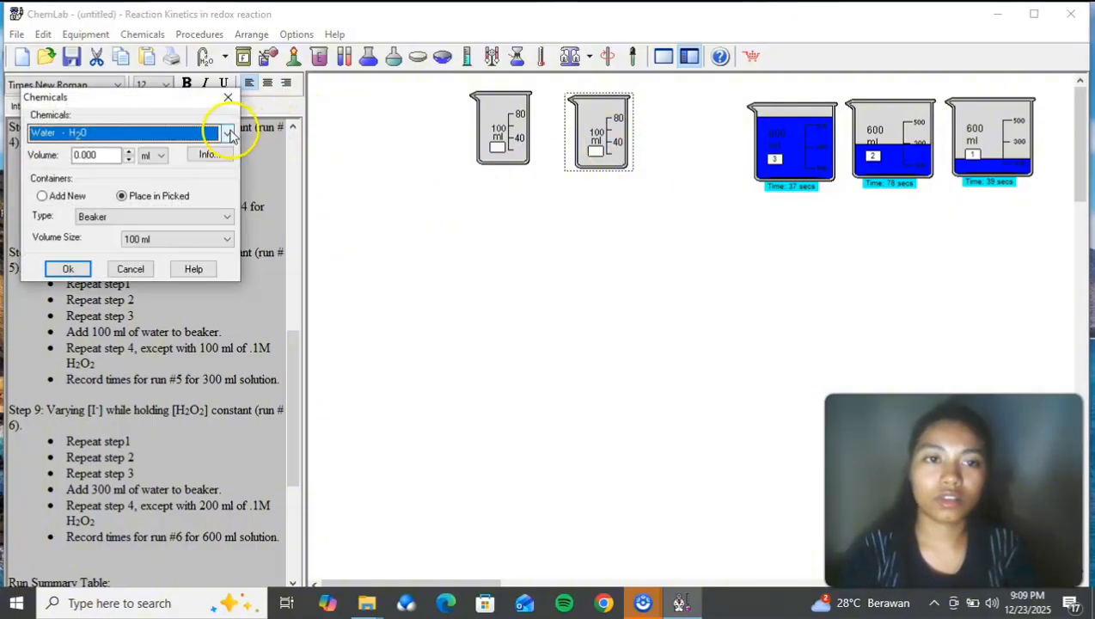
pyautogui.click(228, 133)
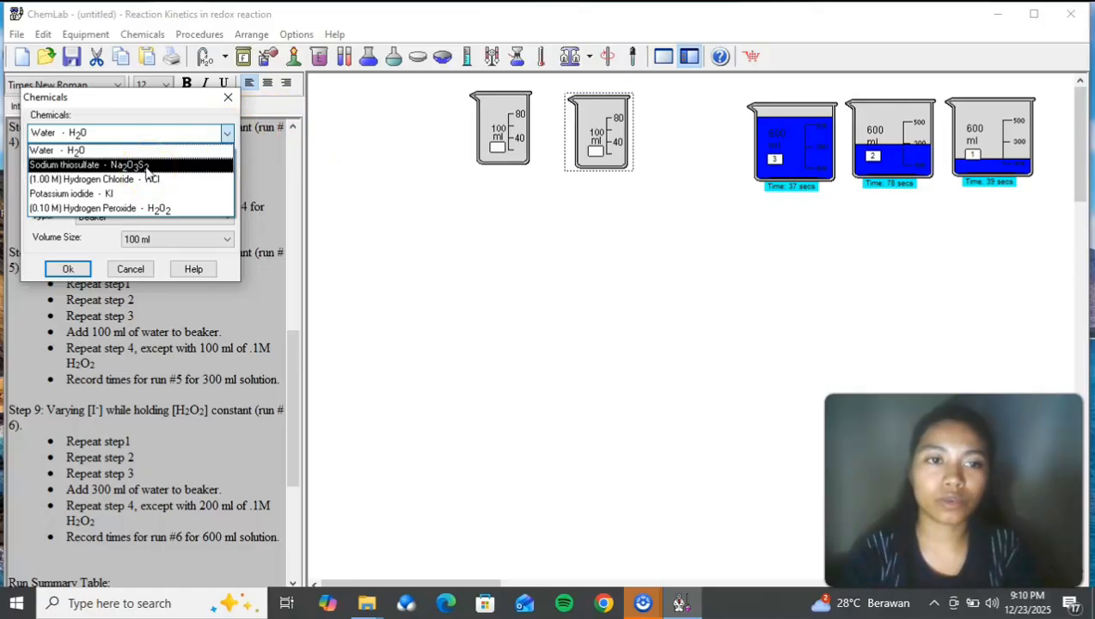
pyautogui.click(147, 166)
pyautogui.click(86, 156)
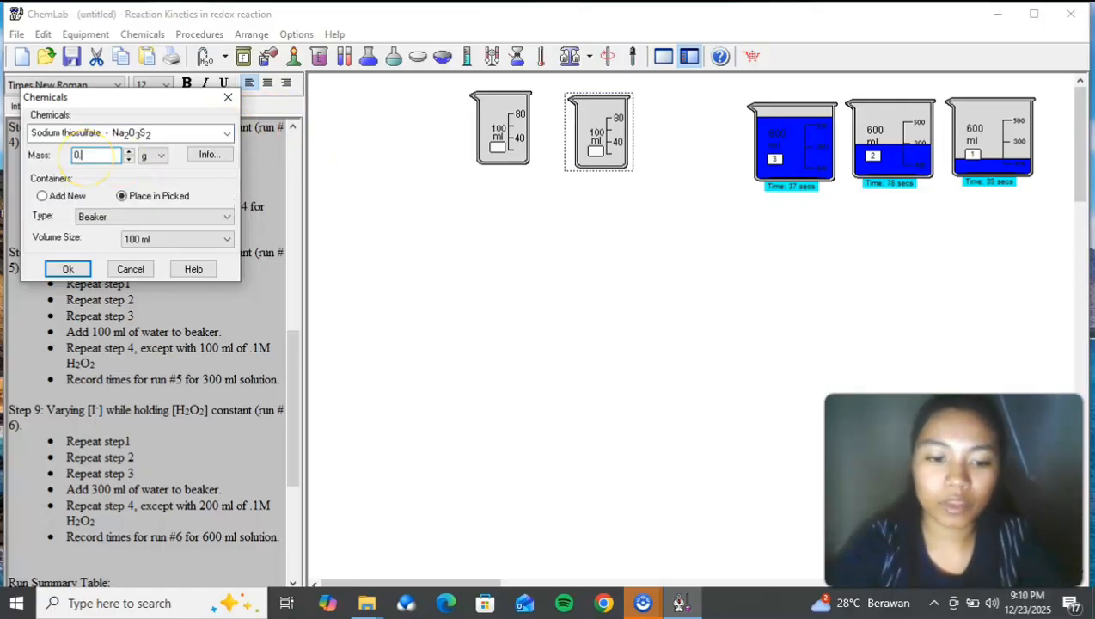
pyautogui.write('.25')
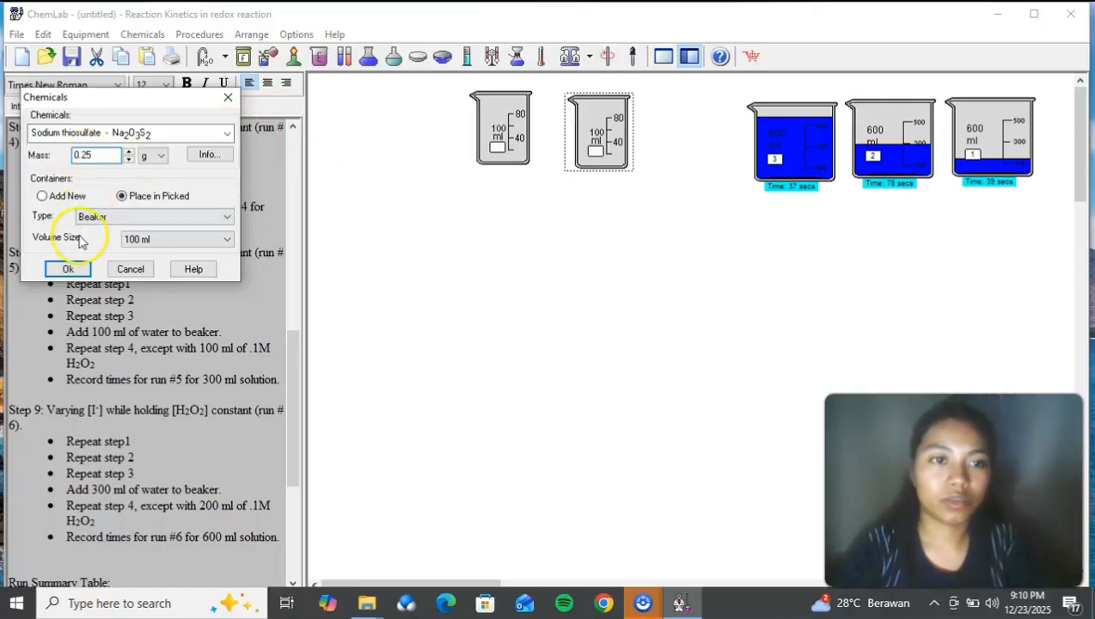
pyautogui.click(68, 268)
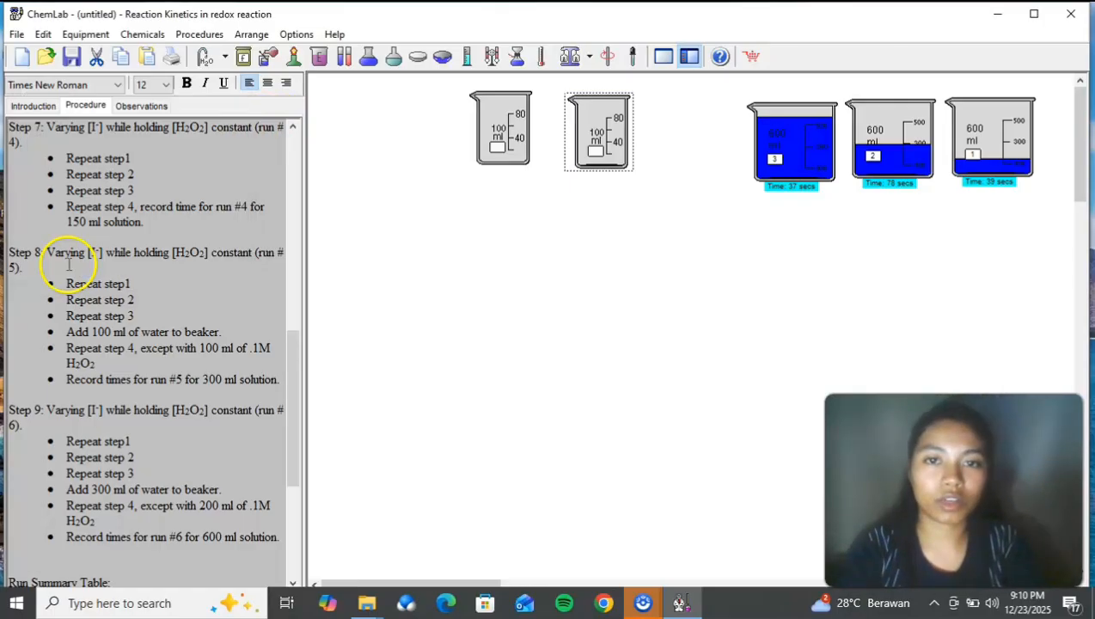
# Step: Fill the sodium thiosulfate beaker to 20.0 ml with room-temperature distilled water and stir it with a stirring rod
pyautogui.rightClick(569, 146)
pyautogui.click(612, 169)
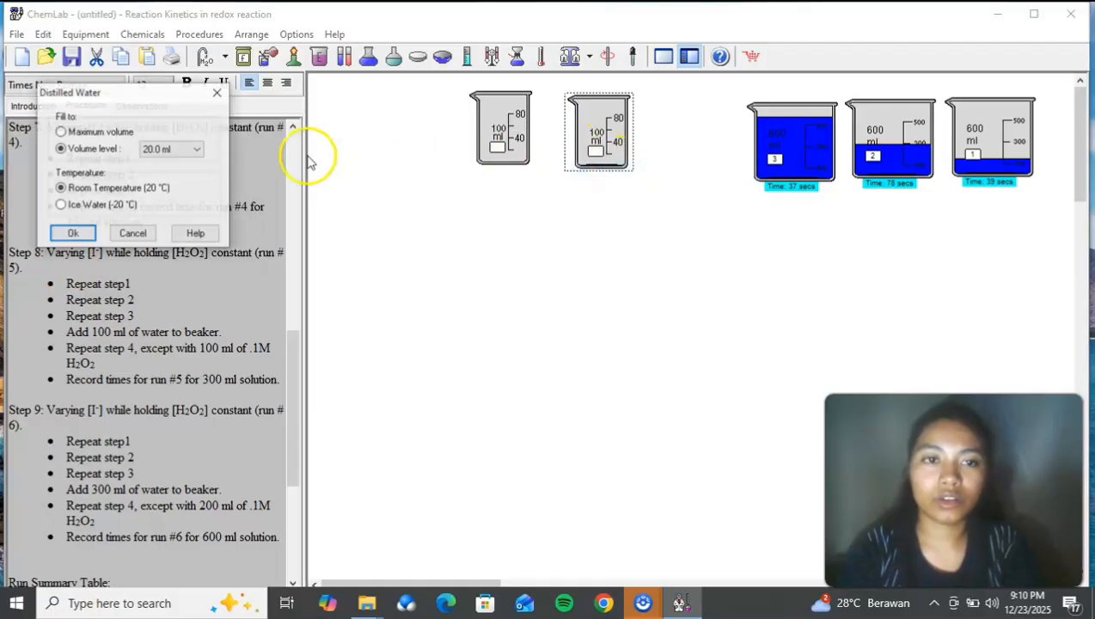
pyautogui.click(69, 237)
pyautogui.click(607, 55)
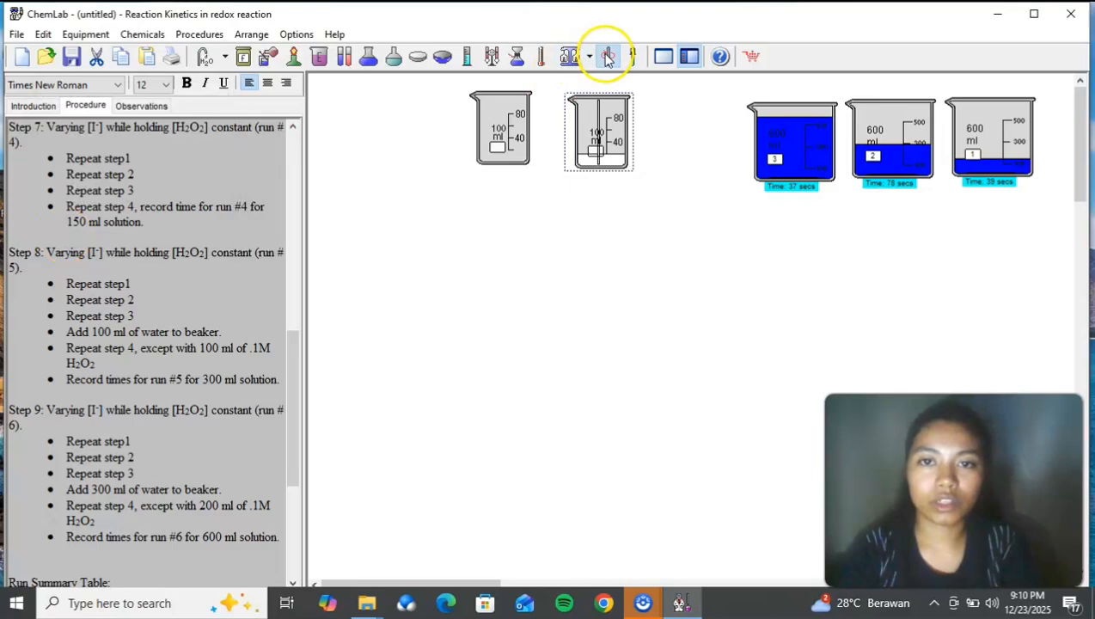
# Step: Add 10 g of potassium iodide to the other, still empty 100 ml beaker
pyautogui.rightClick(519, 130)
pyautogui.click(536, 136)
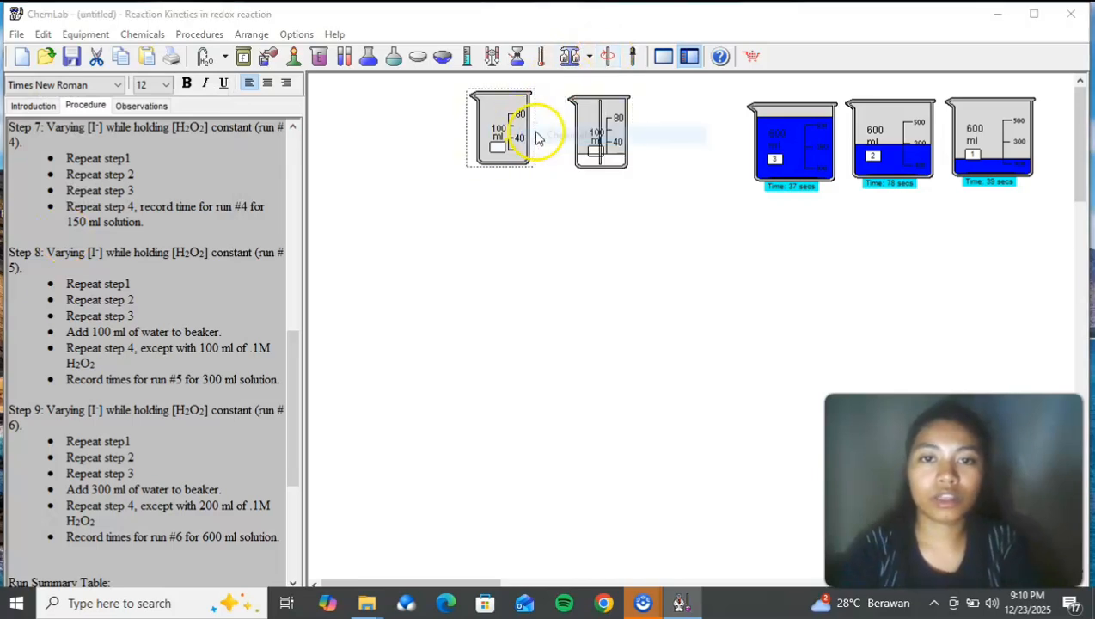
pyautogui.click(228, 135)
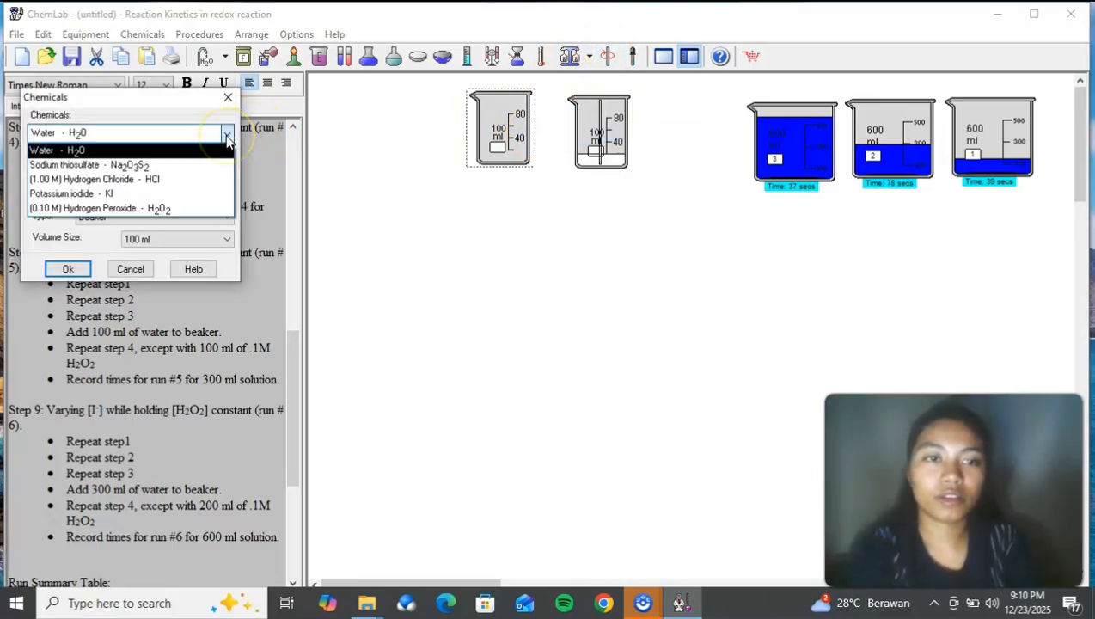
pyautogui.click(159, 193)
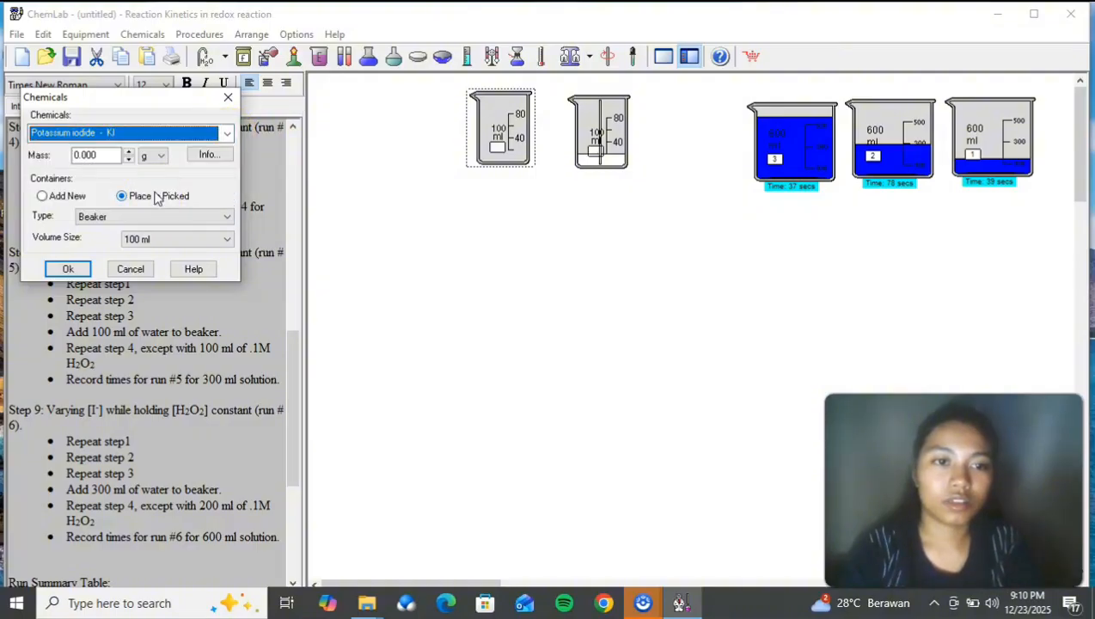
pyautogui.click(87, 156)
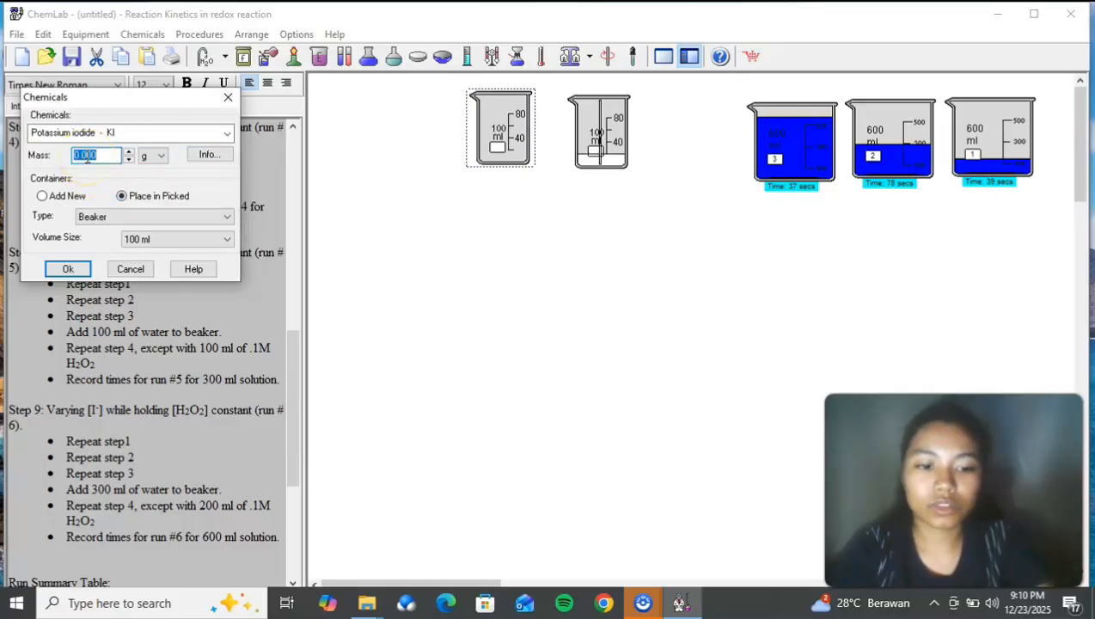
pyautogui.click(73, 269)
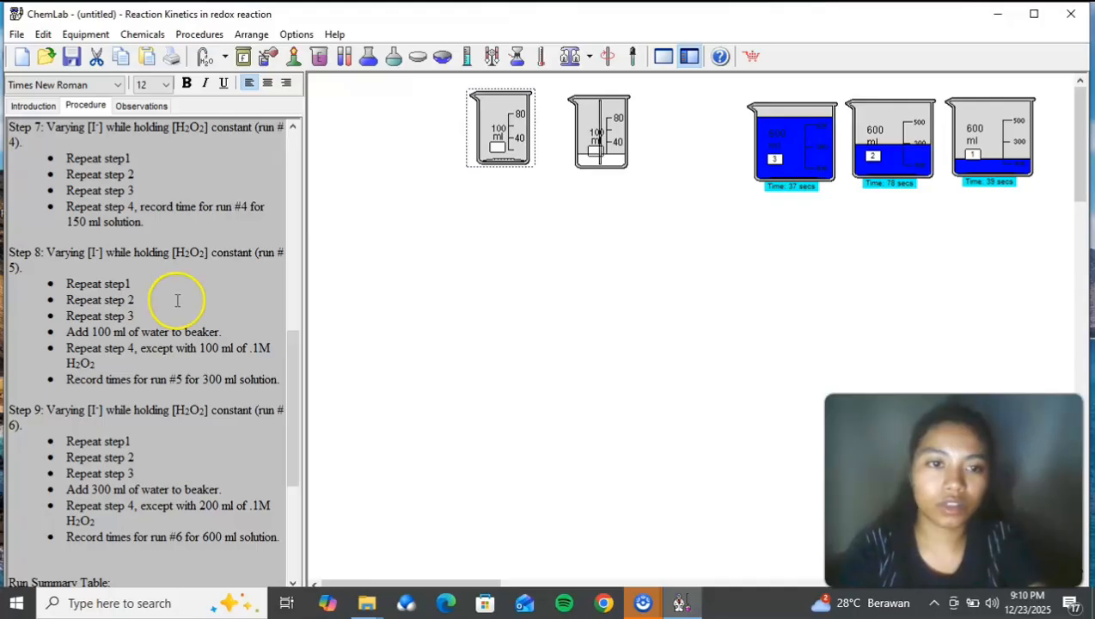
# Step: Fill the potassium iodide beaker to 20.0 ml with room-temperature distilled water and stir it with a stirring rod
pyautogui.rightClick(493, 158)
pyautogui.click(518, 185)
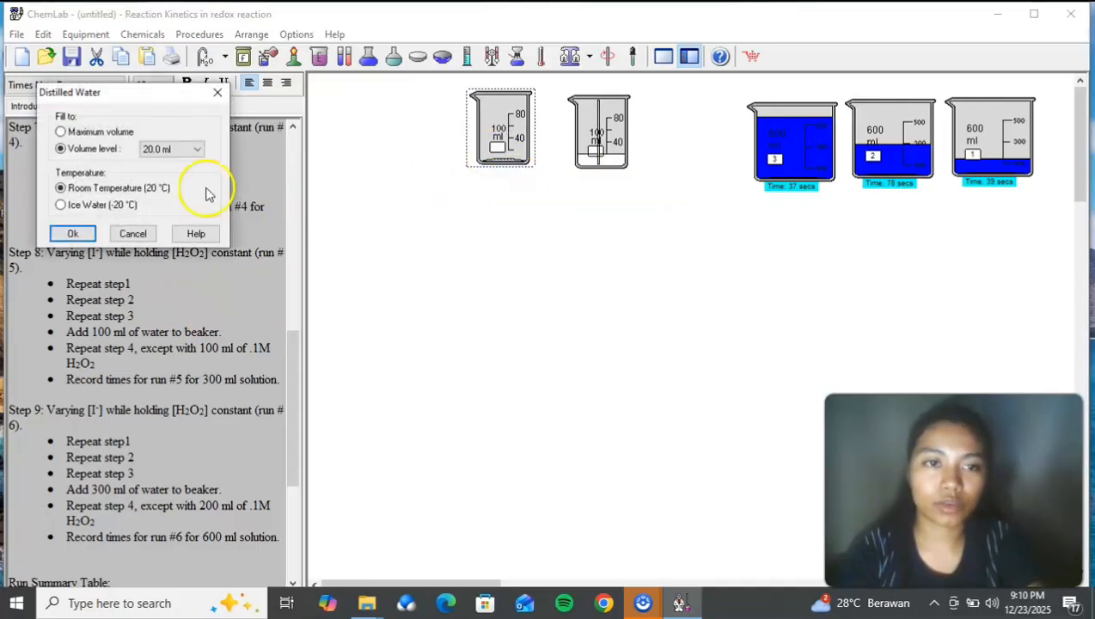
pyautogui.click(73, 233)
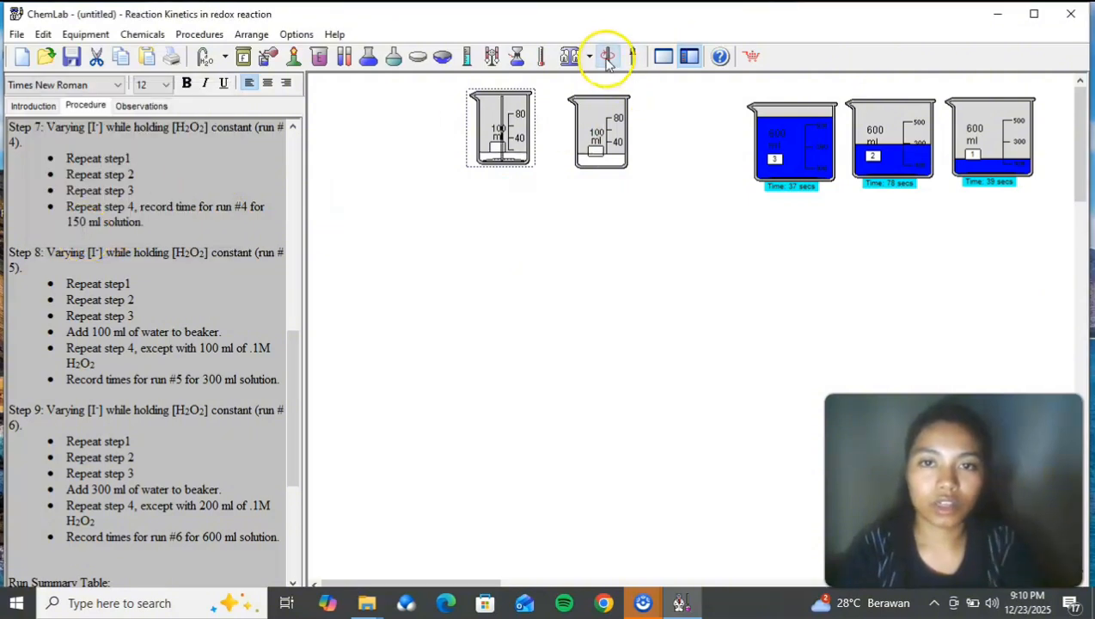
# Step: Add a new 600 ml beaker and place it below the two 100 ml beakers
pyautogui.rightClick(578, 298)
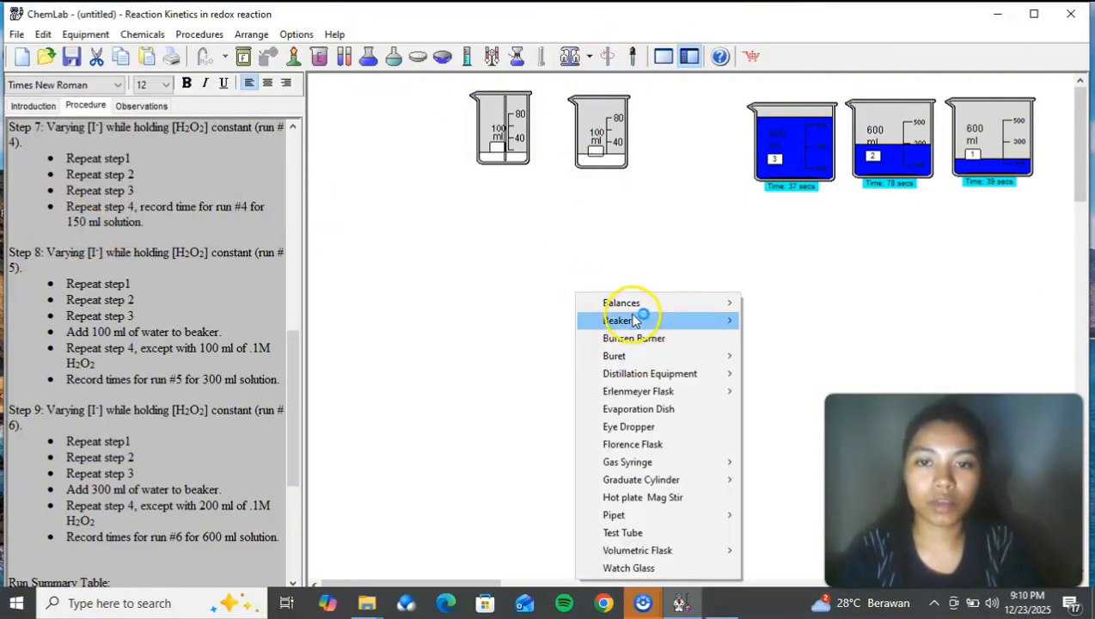
pyautogui.moveTo(636, 319)
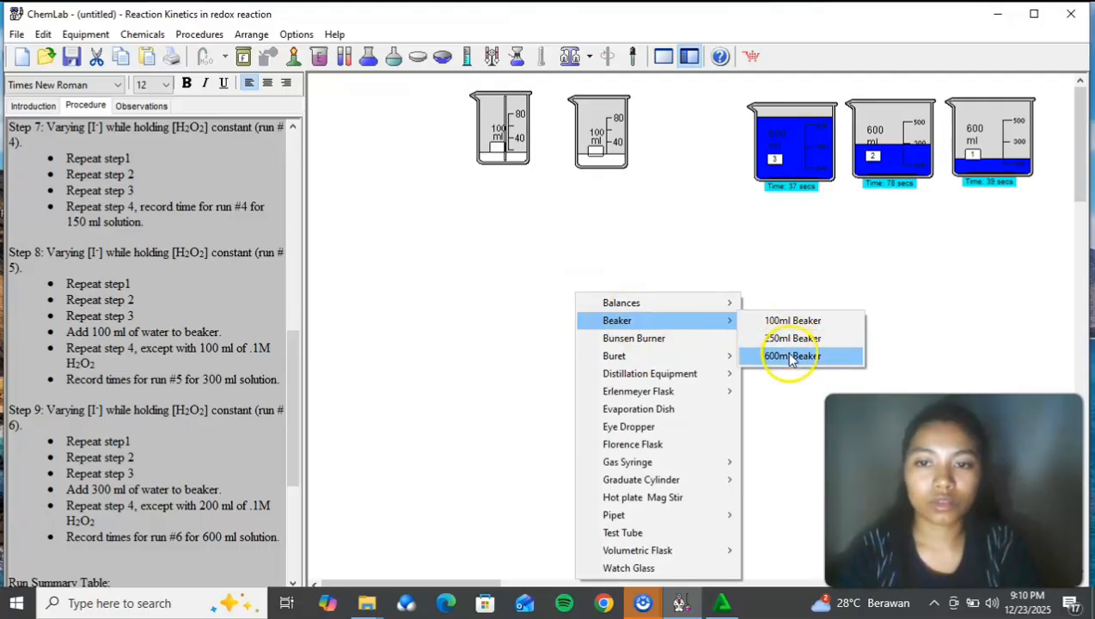
pyautogui.click(791, 356)
pyautogui.moveTo(799, 369); pyautogui.dragTo(538, 305)
# Step: Pour the sodium thiosulfate solution into the new 600 ml beaker and move the emptied beaker back beside the other 100 ml beaker
pyautogui.moveTo(570, 159); pyautogui.dragTo(570, 277)
pyautogui.rightClick(570, 276)
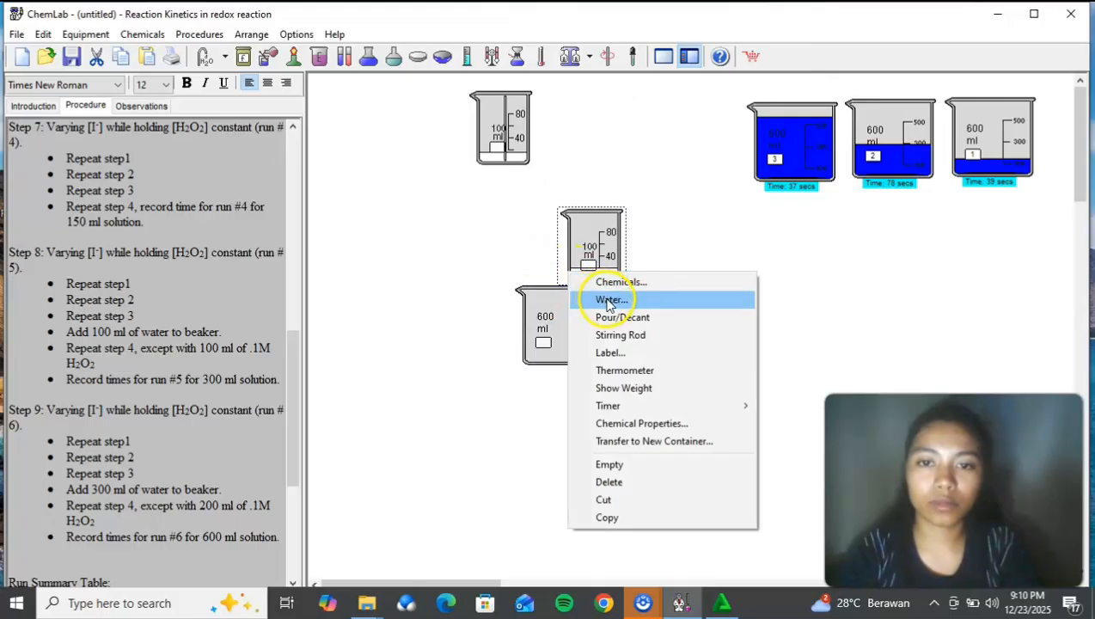
pyautogui.click(615, 318)
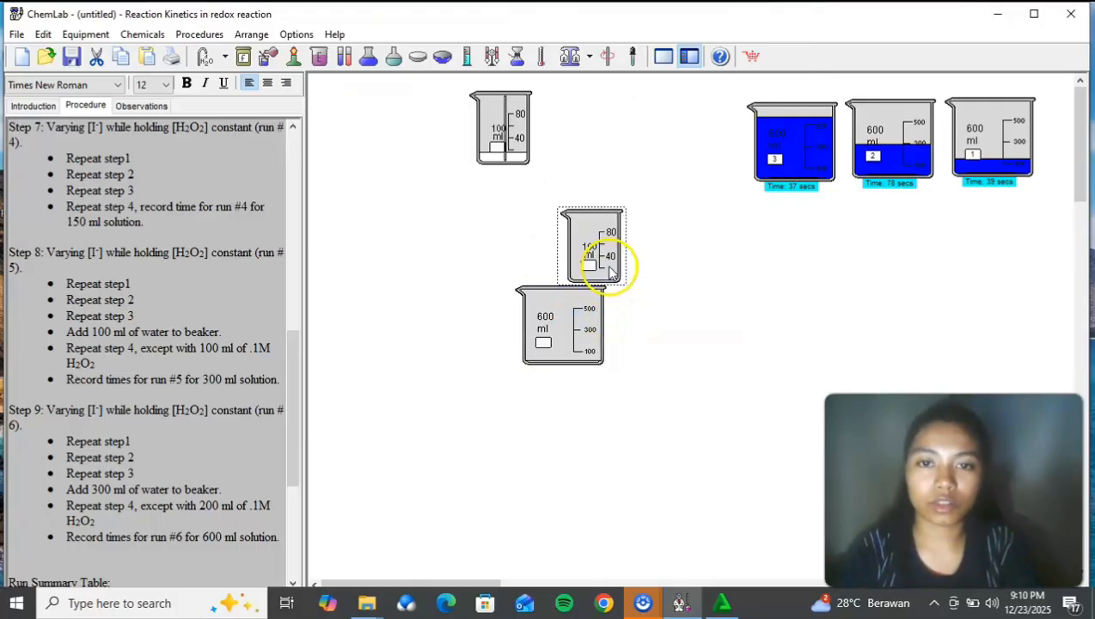
pyautogui.moveTo(599, 258); pyautogui.dragTo(589, 150)
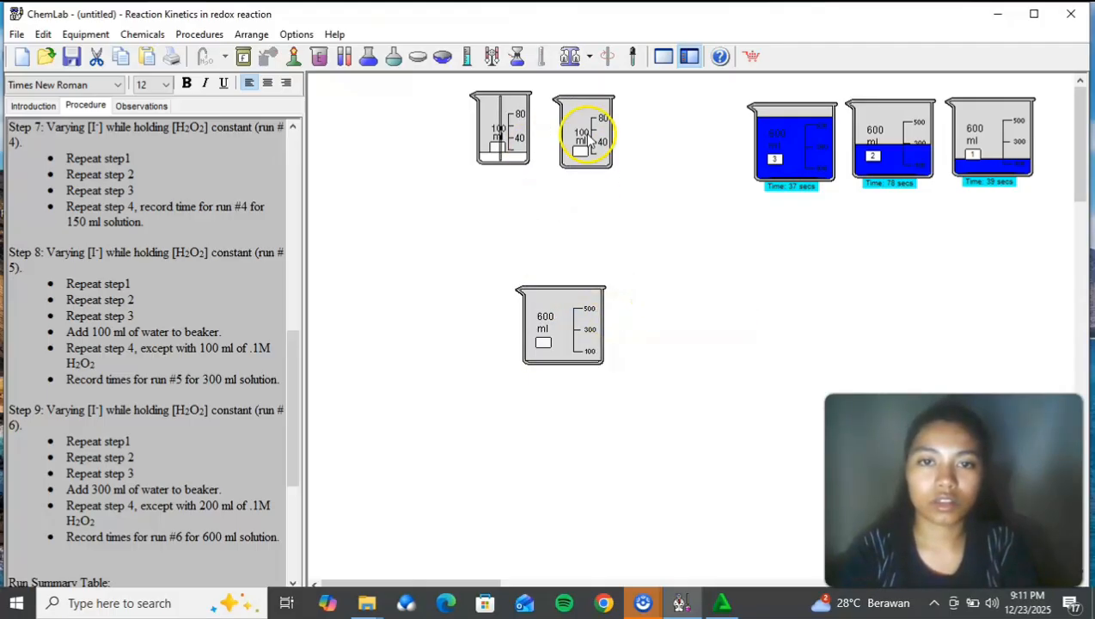
# Step: Pour the potassium iodide solution into the new 600 ml beaker and return the emptied beaker beside the other 100 ml beaker
pyautogui.click(519, 138)
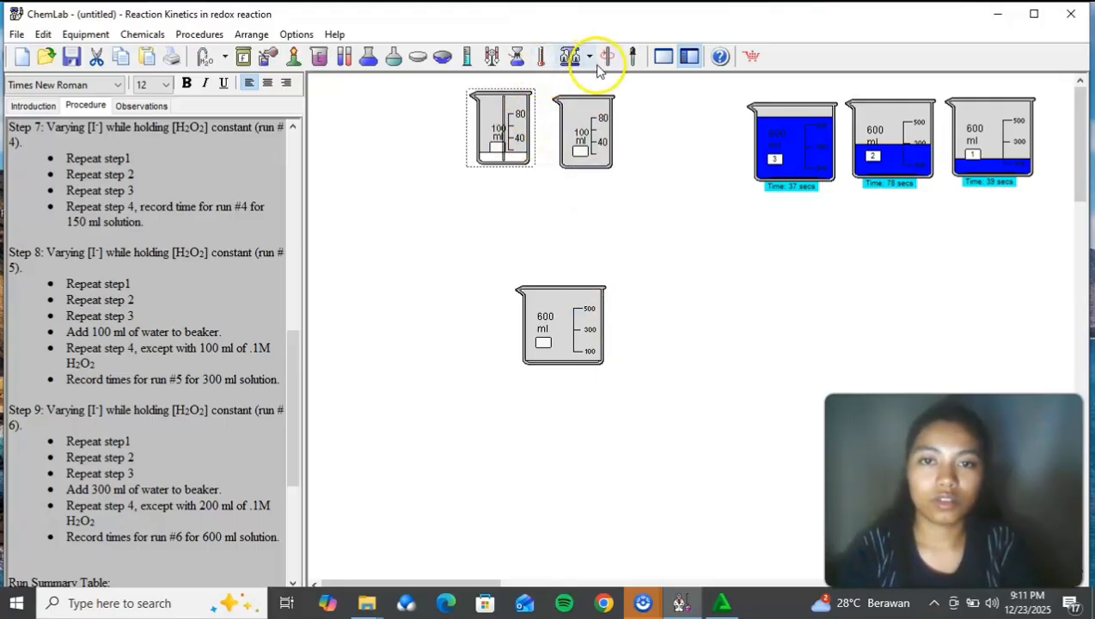
pyautogui.moveTo(513, 130); pyautogui.dragTo(605, 250)
pyautogui.rightClick(606, 245)
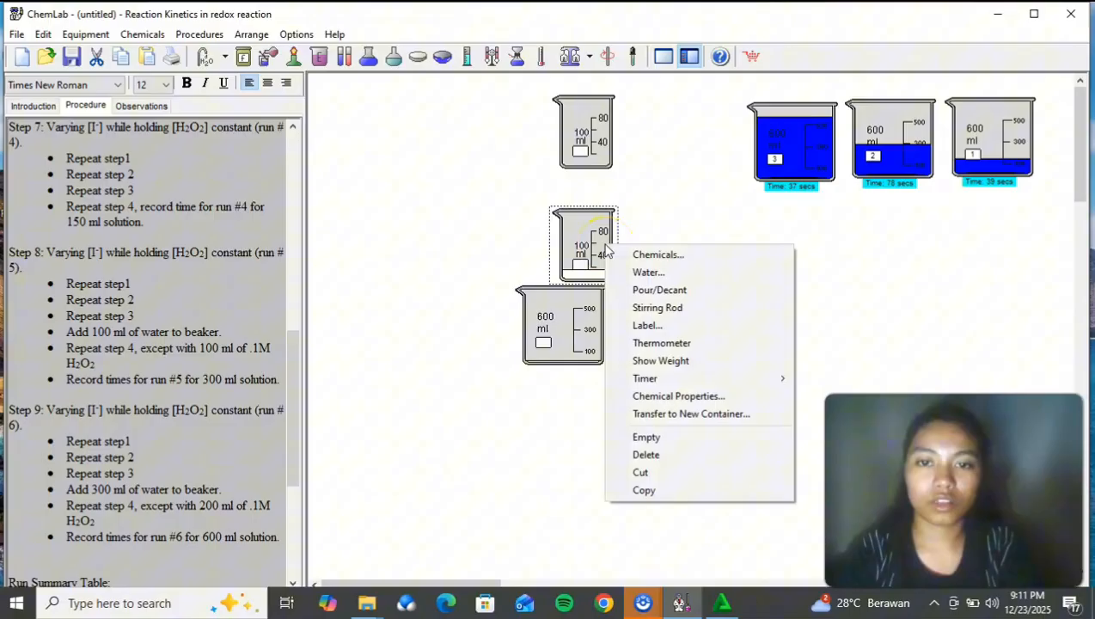
pyautogui.click(655, 290)
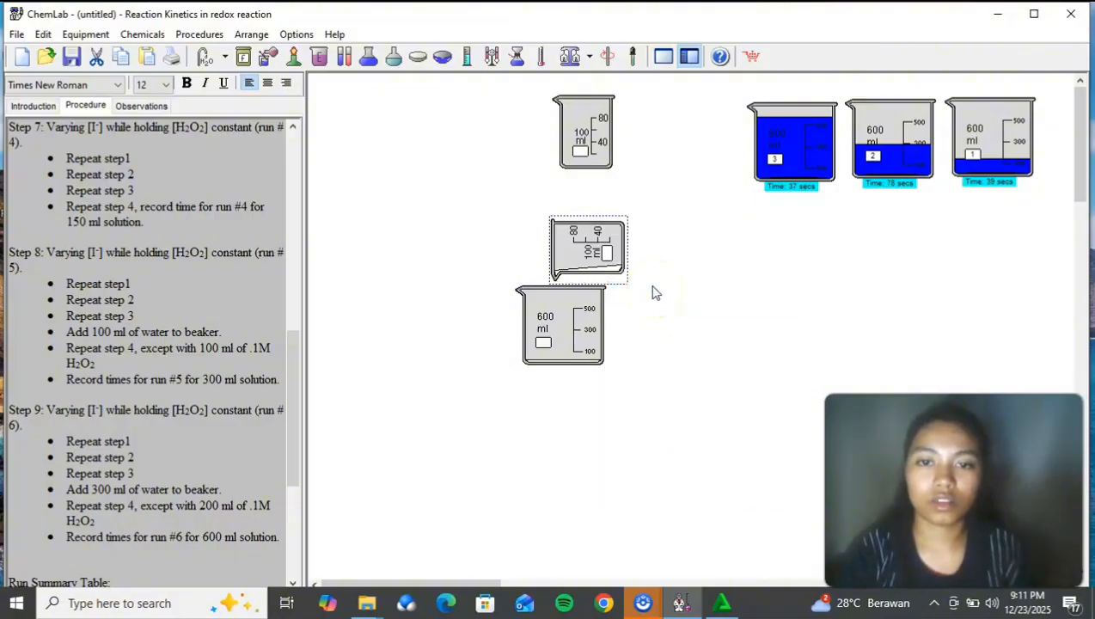
pyautogui.moveTo(611, 258); pyautogui.dragTo(537, 151)
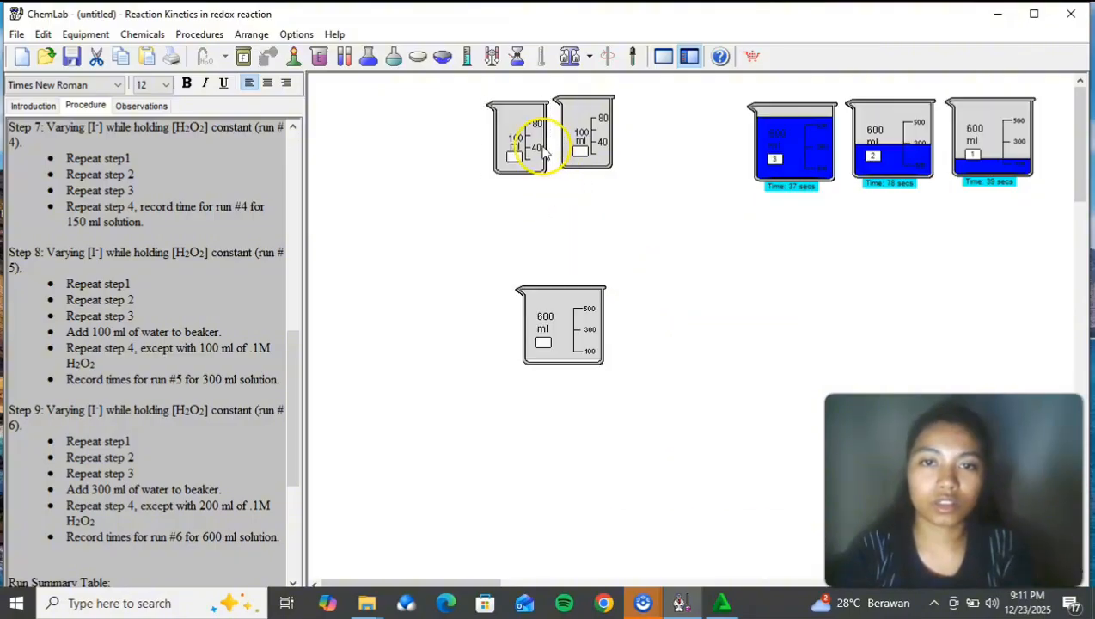
# Step: Add 60 ml of 1.00 M hydrogen chloride to the new 600 ml beaker
pyautogui.rightClick(574, 295)
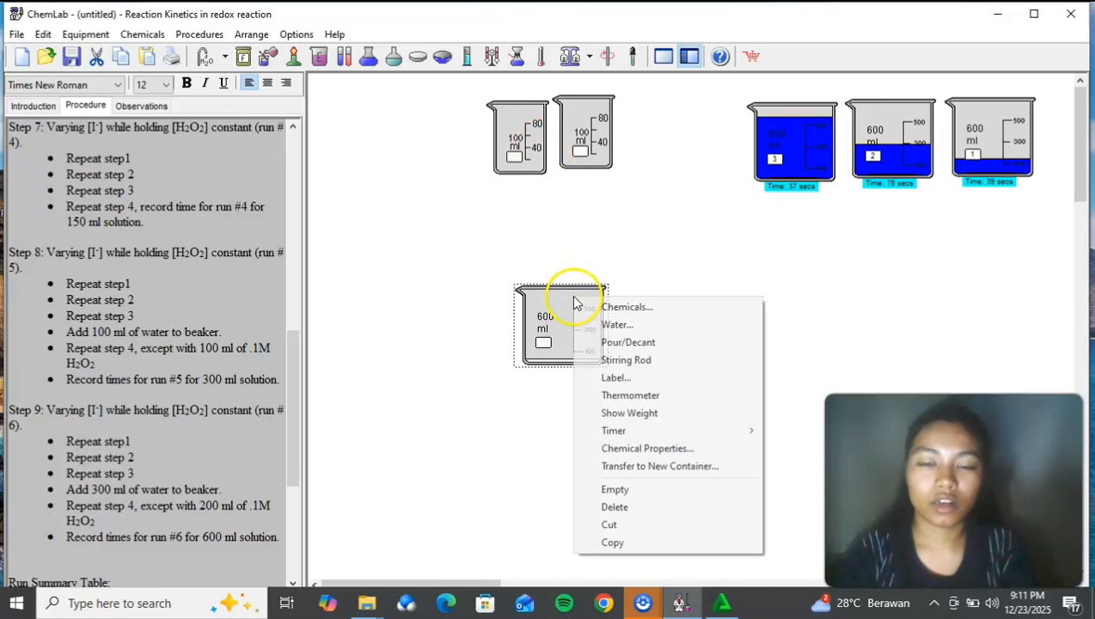
pyautogui.click(633, 308)
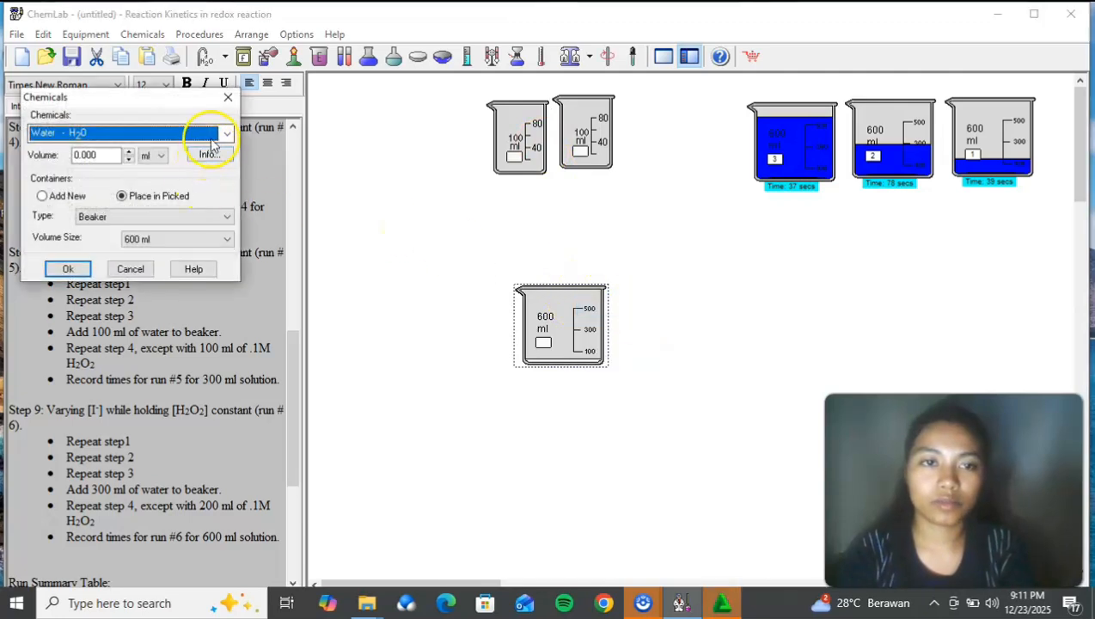
pyautogui.click(215, 134)
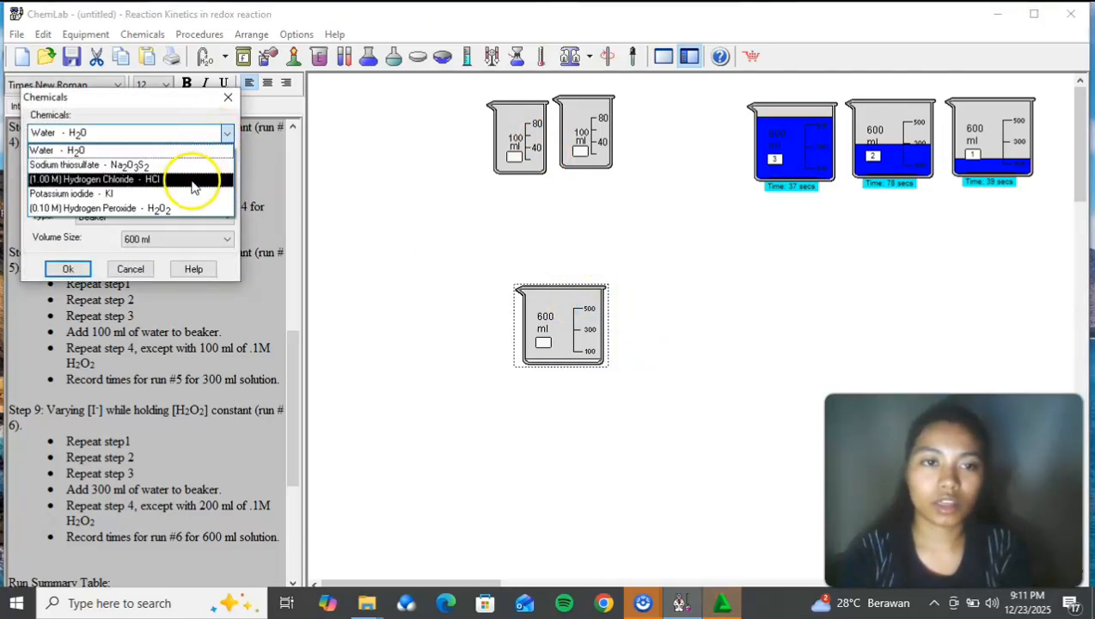
pyautogui.click(196, 179)
pyautogui.doubleClick(104, 156)
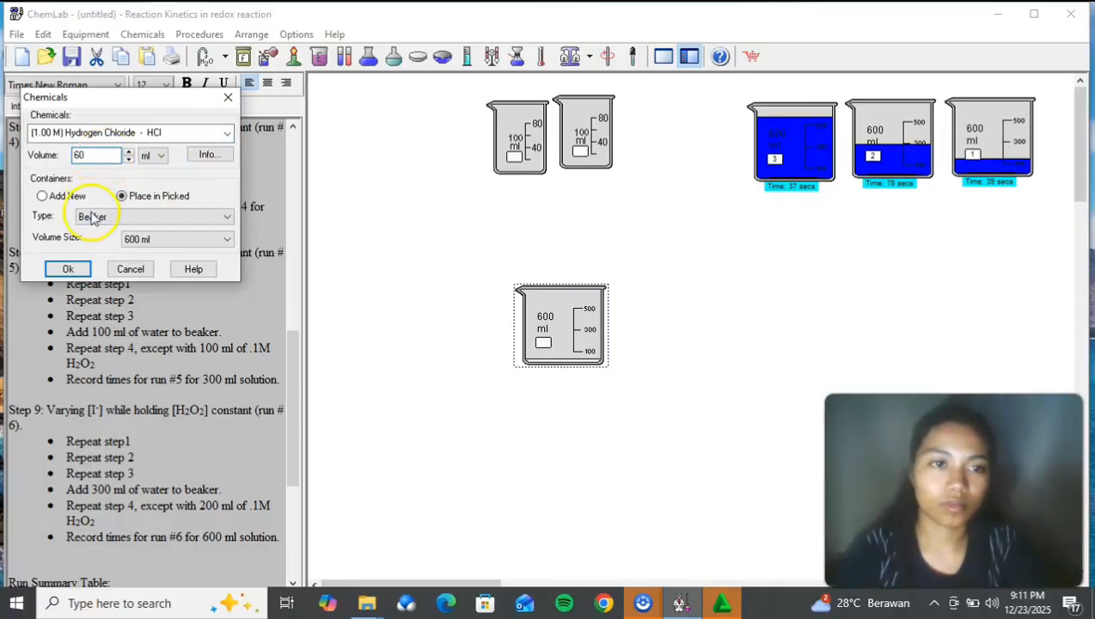
pyautogui.click(70, 270)
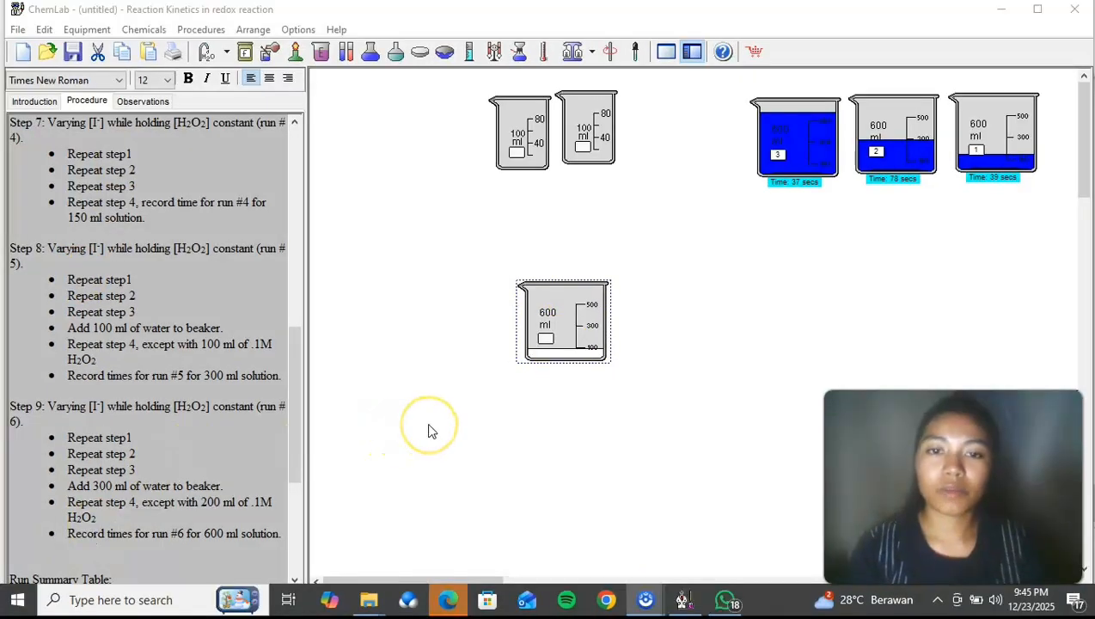
# Step: Add 50 ml of 0.10 M hydrogen peroxide to the new 600 ml beaker
pyautogui.rightClick(554, 344)
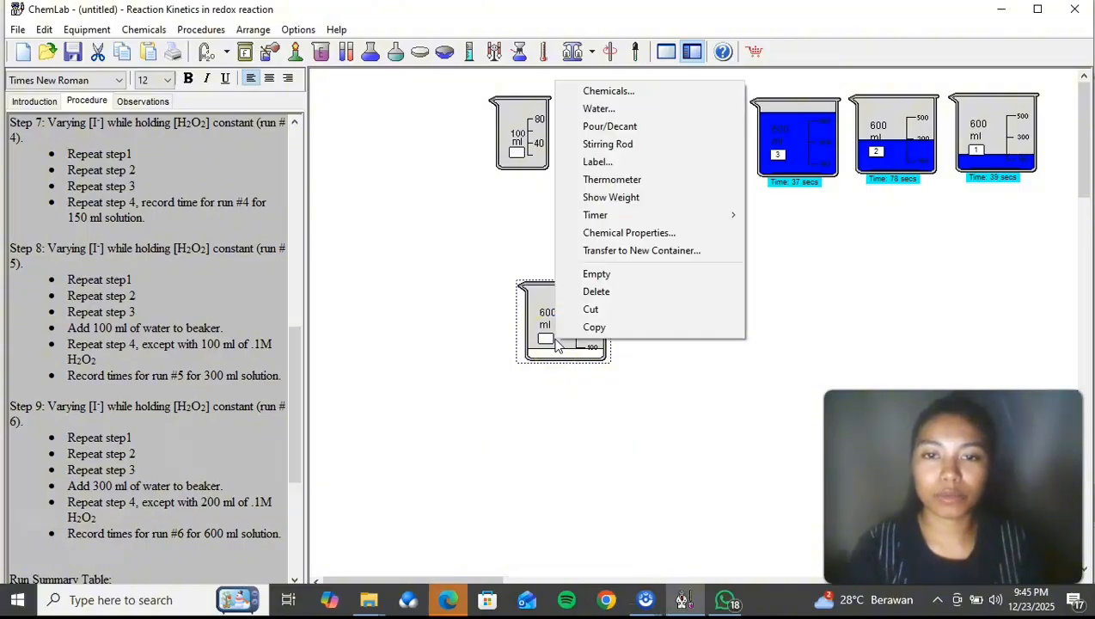
pyautogui.click(654, 91)
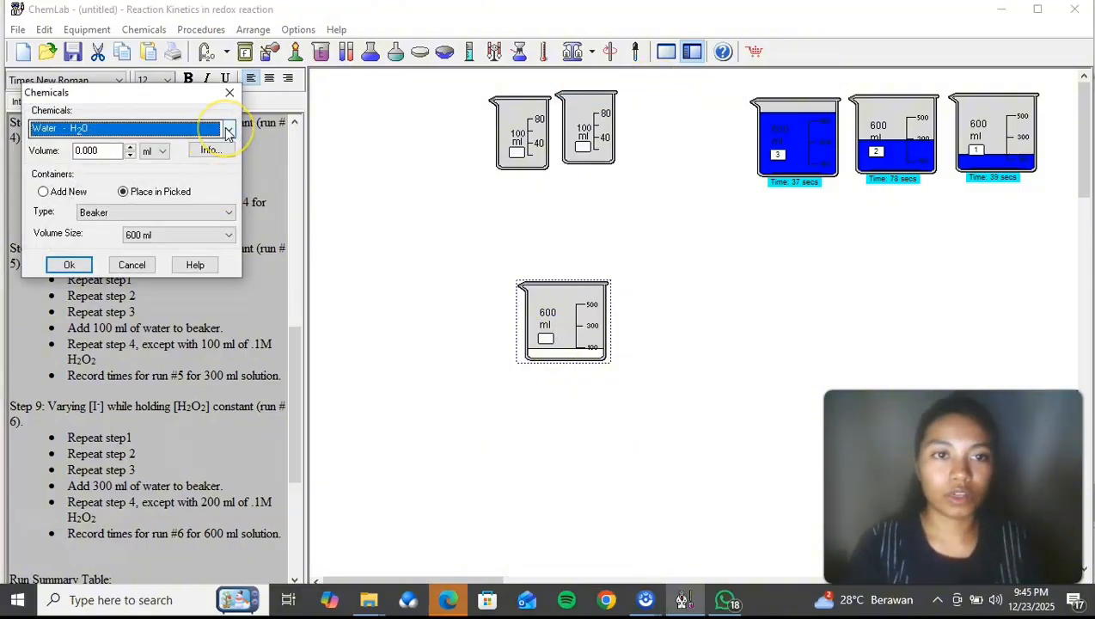
pyautogui.click(228, 131)
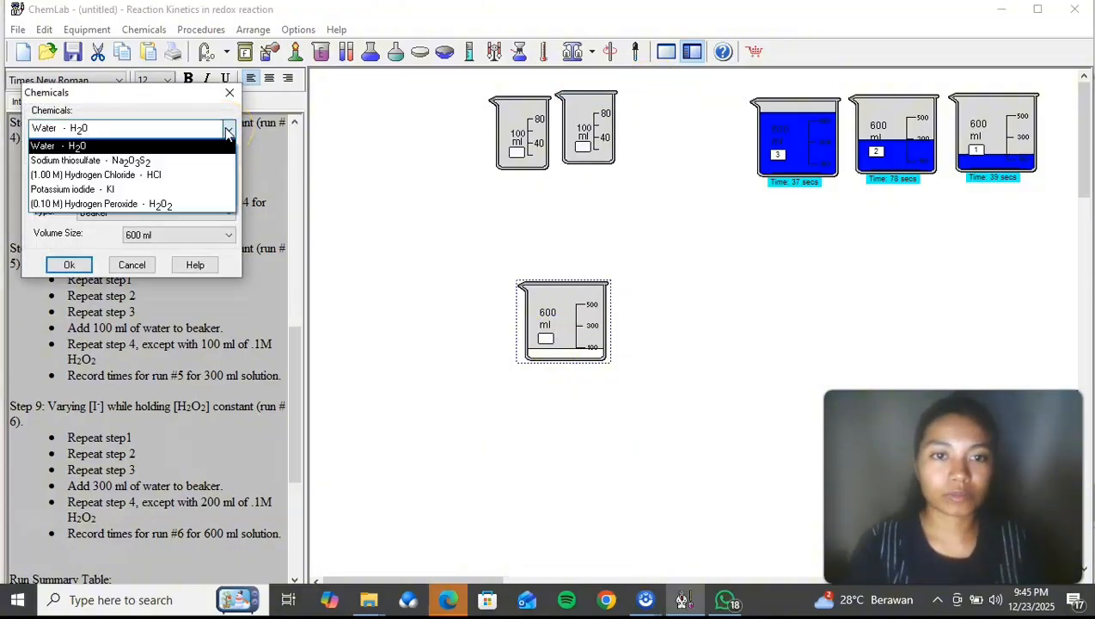
pyautogui.click(150, 203)
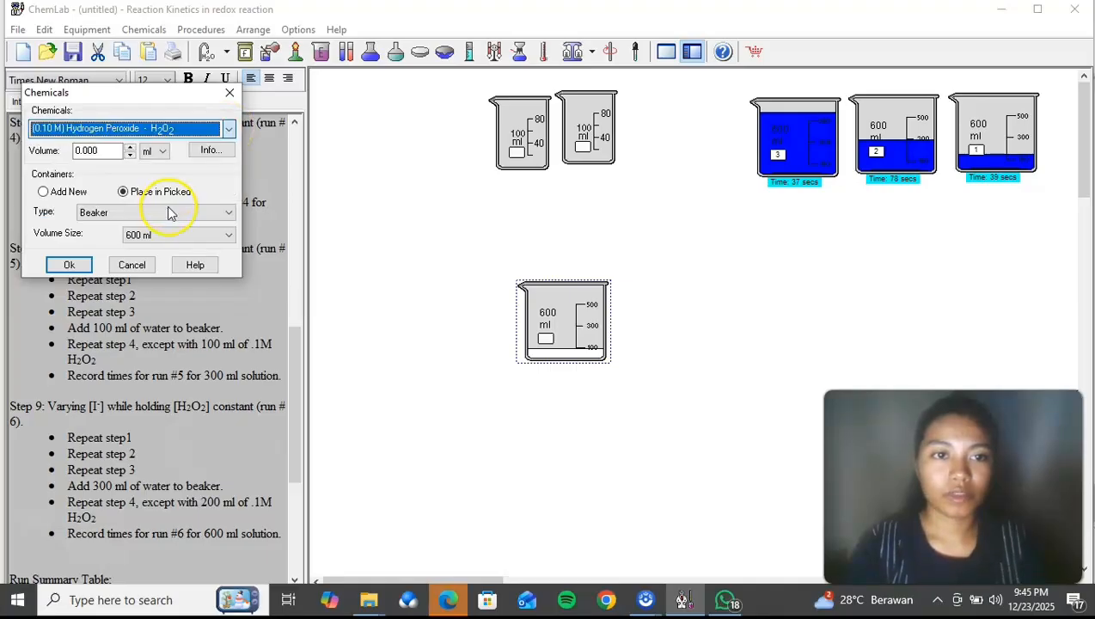
pyautogui.doubleClick(102, 149)
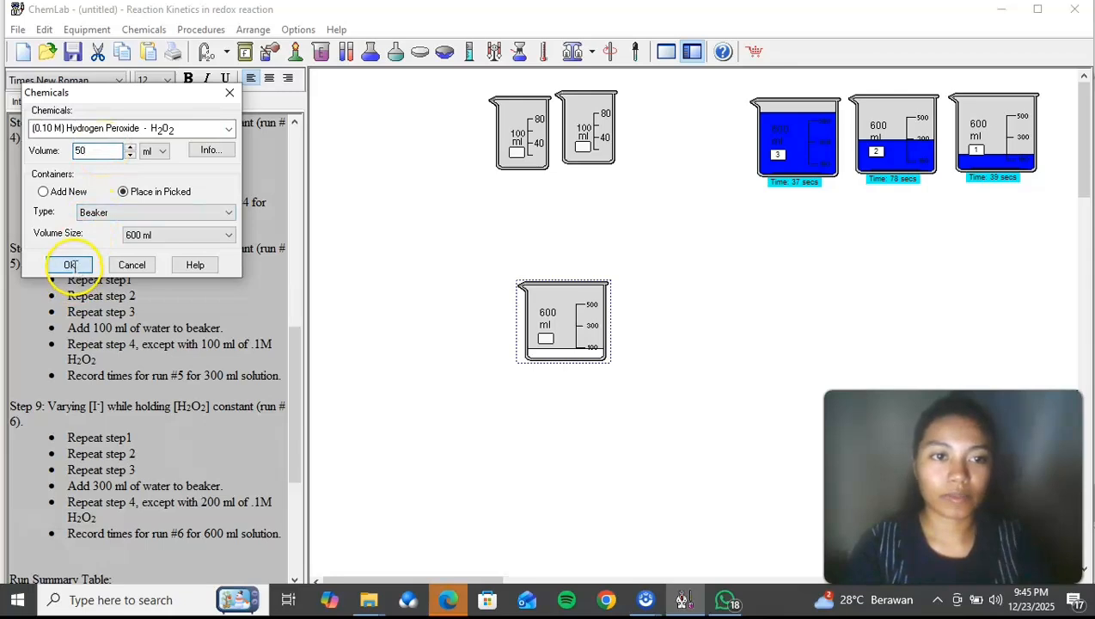
pyautogui.click(69, 265)
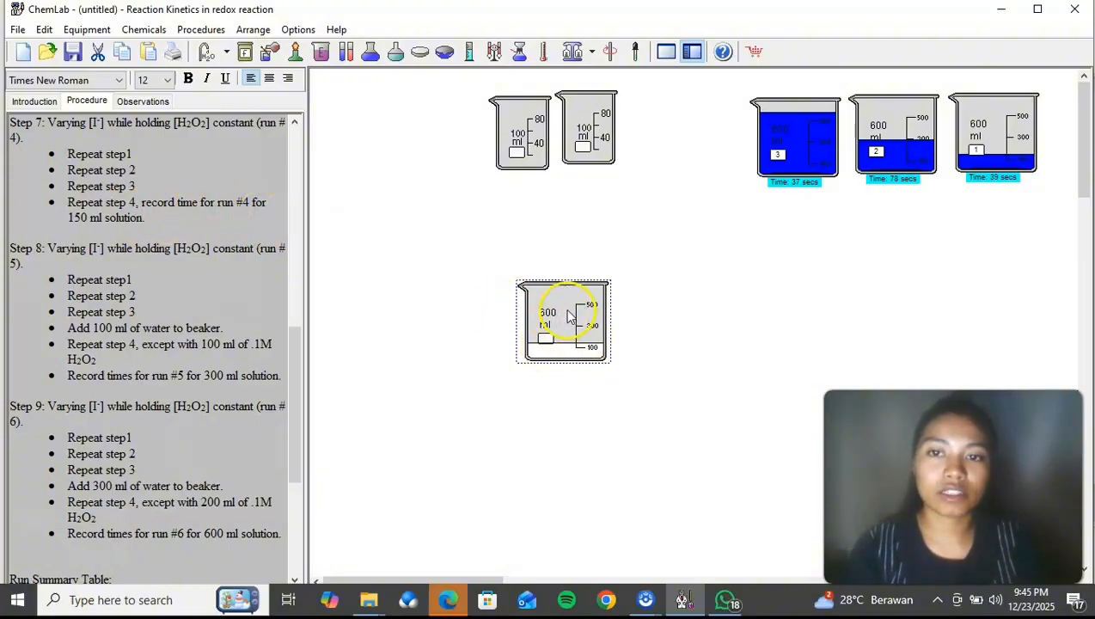
# Step: Label the 600 ml beaker holding the new reaction mixture as 4
pyautogui.rightClick(568, 328)
pyautogui.click(620, 407)
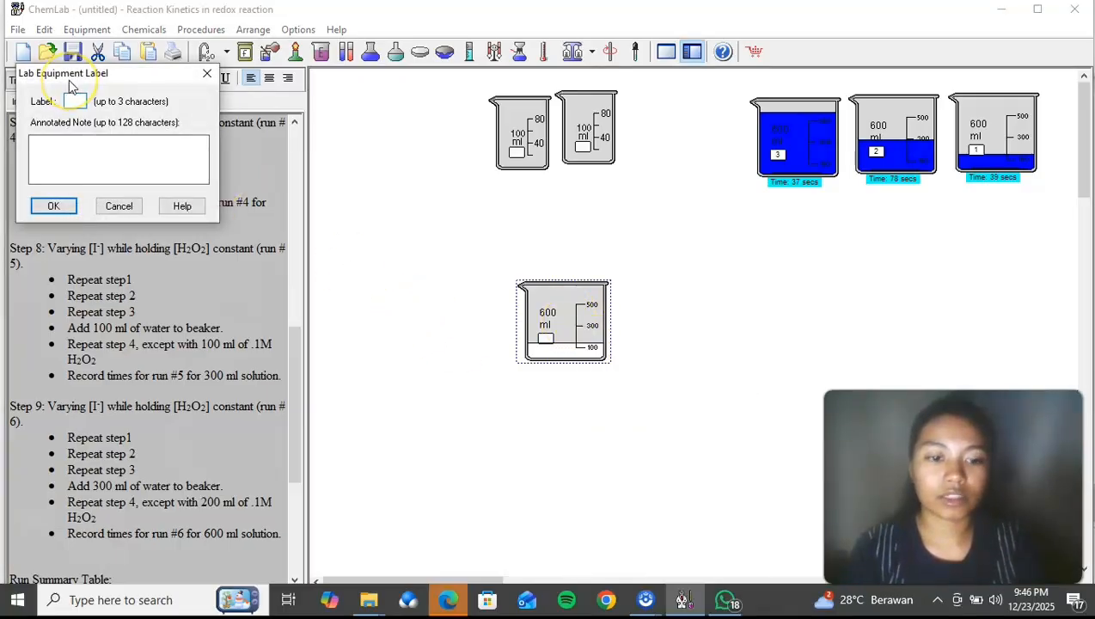
pyautogui.write('4')
pyautogui.click(40, 208)
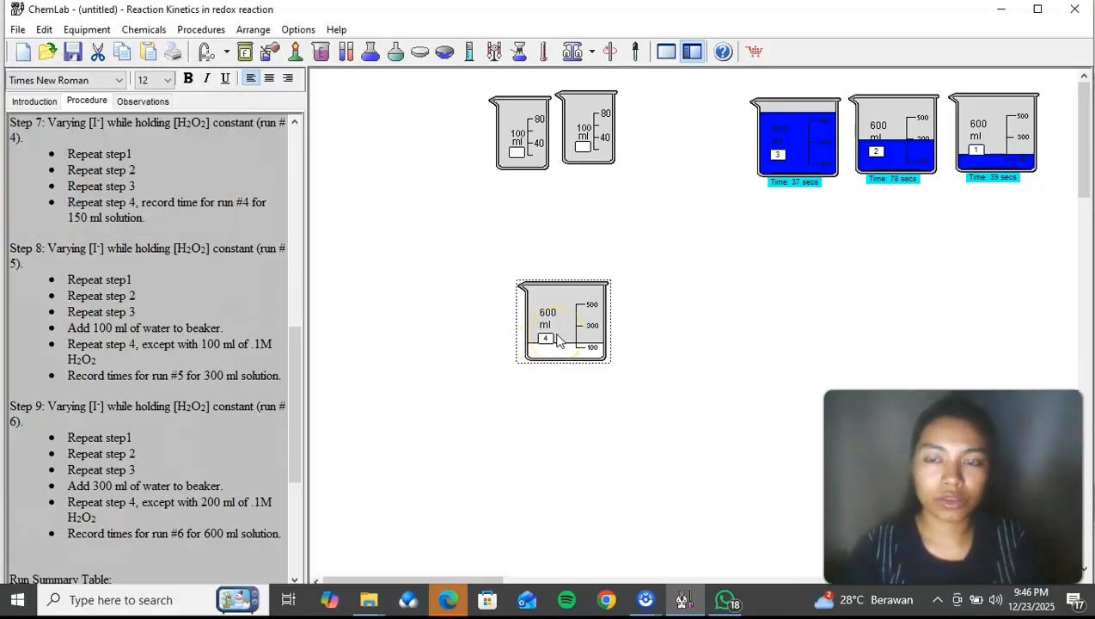
# Step: Start a timer on beaker 4 and move the beaker into the row next to beaker 3
pyautogui.rightClick(556, 339)
pyautogui.moveTo(628, 215)
pyautogui.click(780, 211)
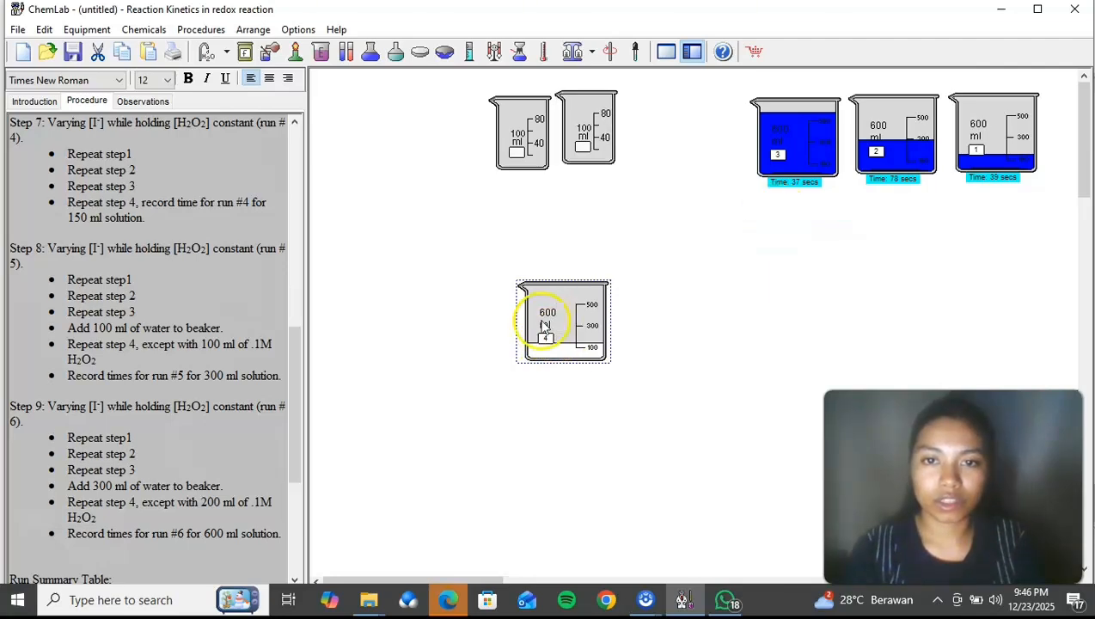
pyautogui.moveTo(608, 261); pyautogui.dragTo(673, 147)
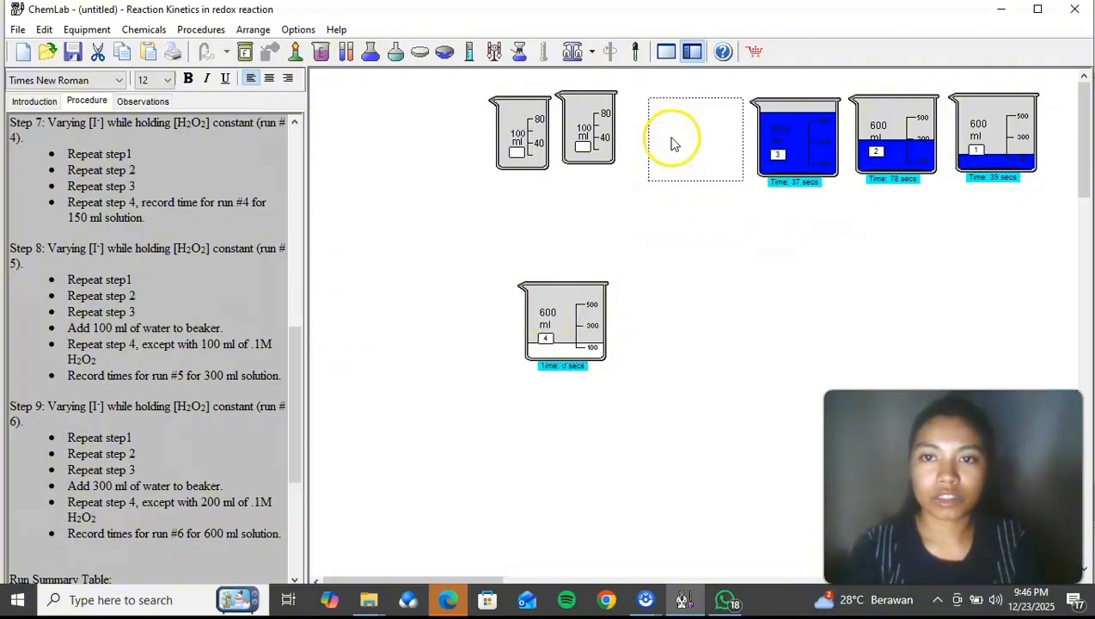
pyautogui.moveTo(673, 145); pyautogui.dragTo(673, 144)
# Step: Move the two empty 100 ml beakers down into the open workspace, keeping them side by side
pyautogui.moveTo(599, 130); pyautogui.dragTo(597, 217)
pyautogui.moveTo(294, 340); pyautogui.dragTo(298, 367)
pyautogui.moveTo(539, 131); pyautogui.dragTo(526, 213)
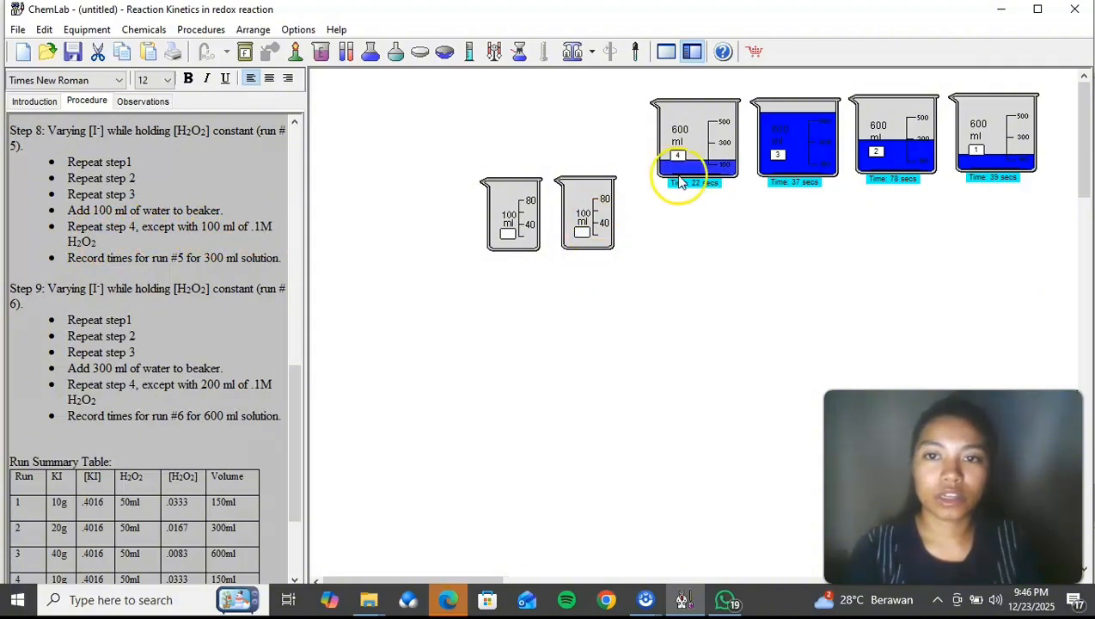
# Step: Pause the timer on beaker 4 and record the run 4 time as 24 second in the observations
pyautogui.click(696, 156)
pyautogui.rightClick(699, 159)
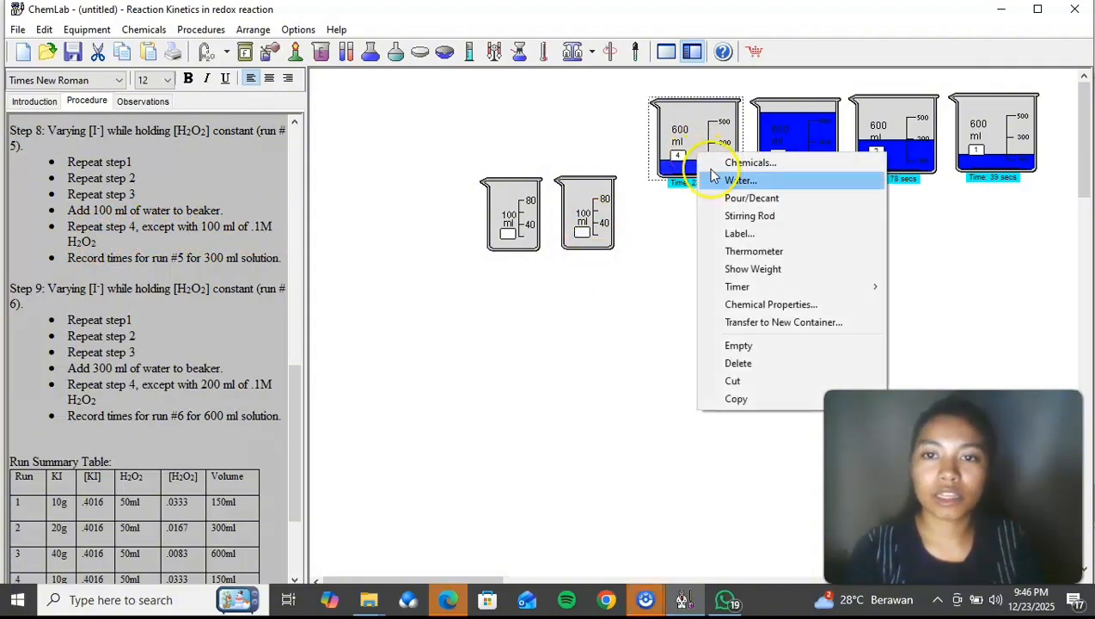
pyautogui.moveTo(755, 288)
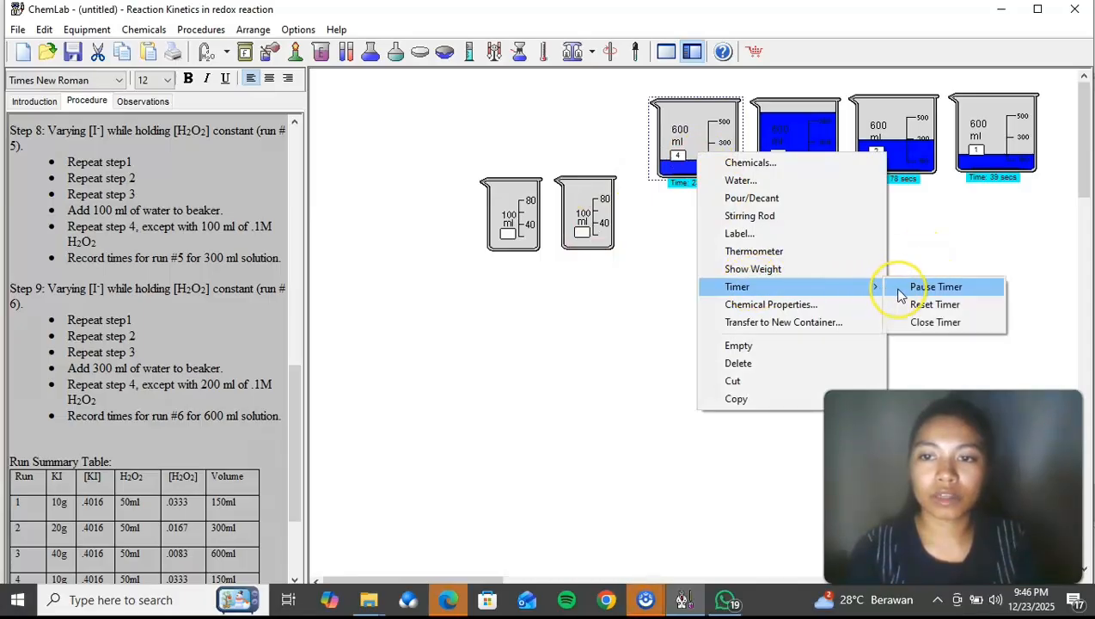
pyautogui.click(903, 289)
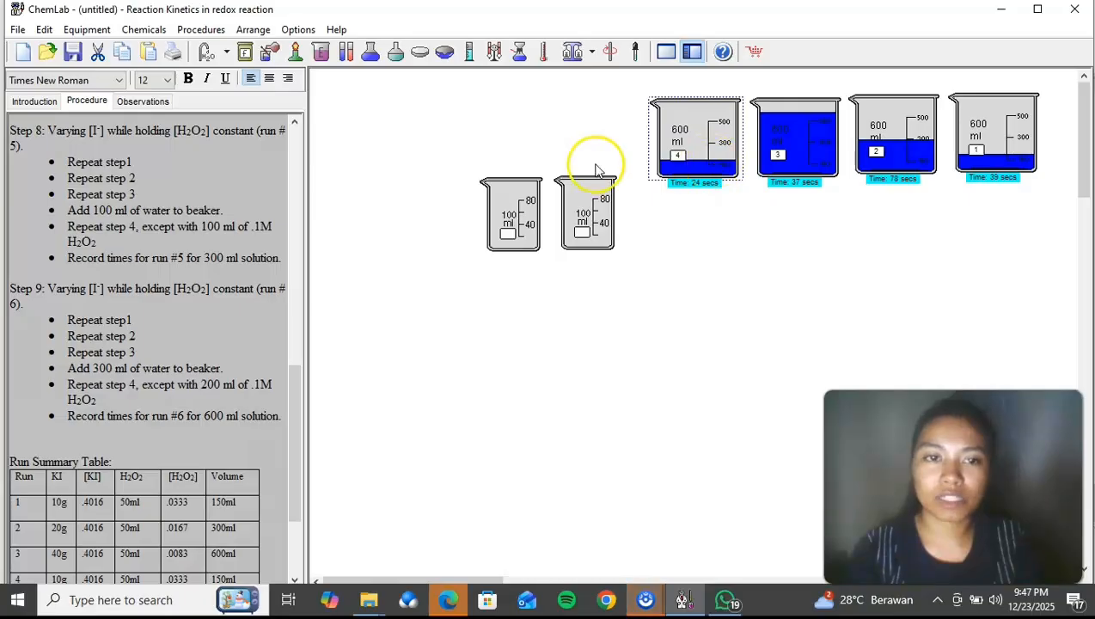
pyautogui.click(156, 102)
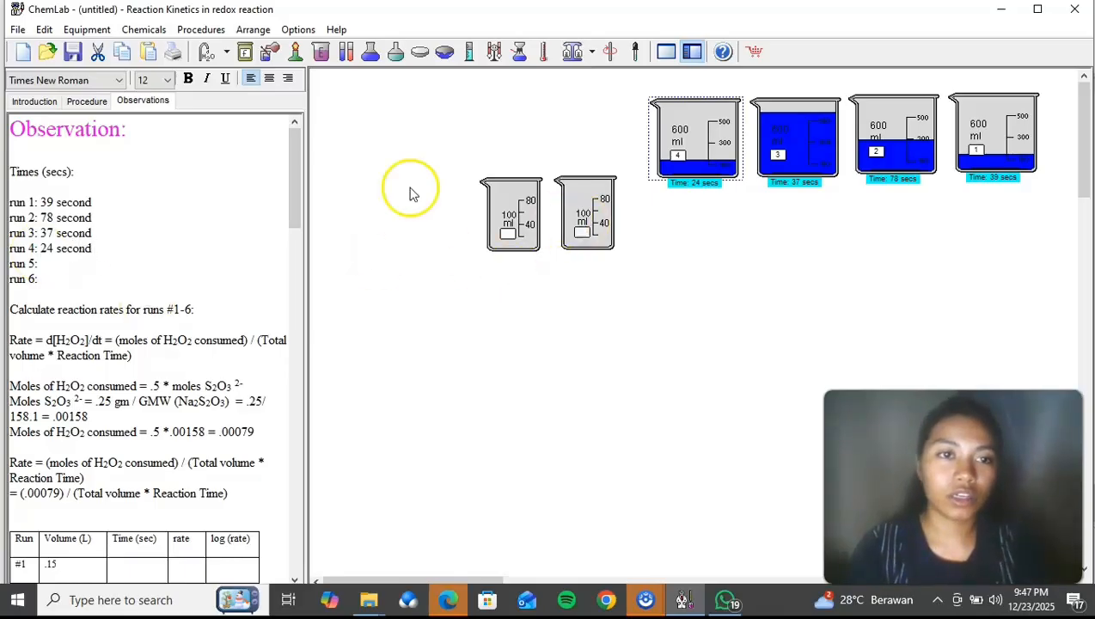
pyautogui.click(89, 102)
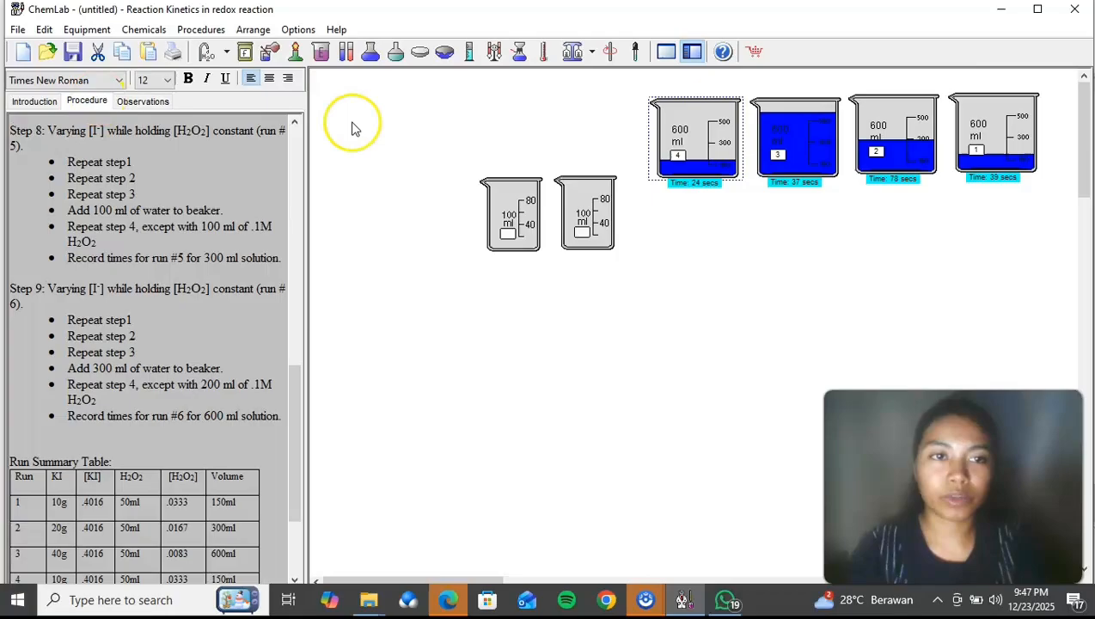
# Step: Add 0.25 g of sodium thiosulfate to the empty 100 ml beaker nearer to beaker 4
pyautogui.rightClick(597, 242)
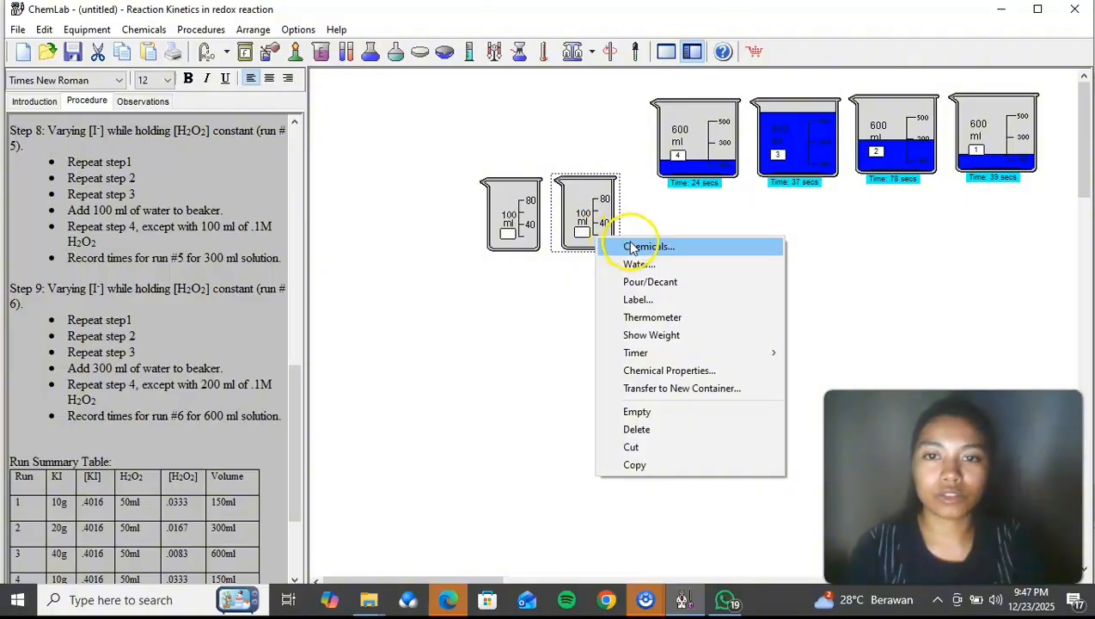
pyautogui.click(636, 249)
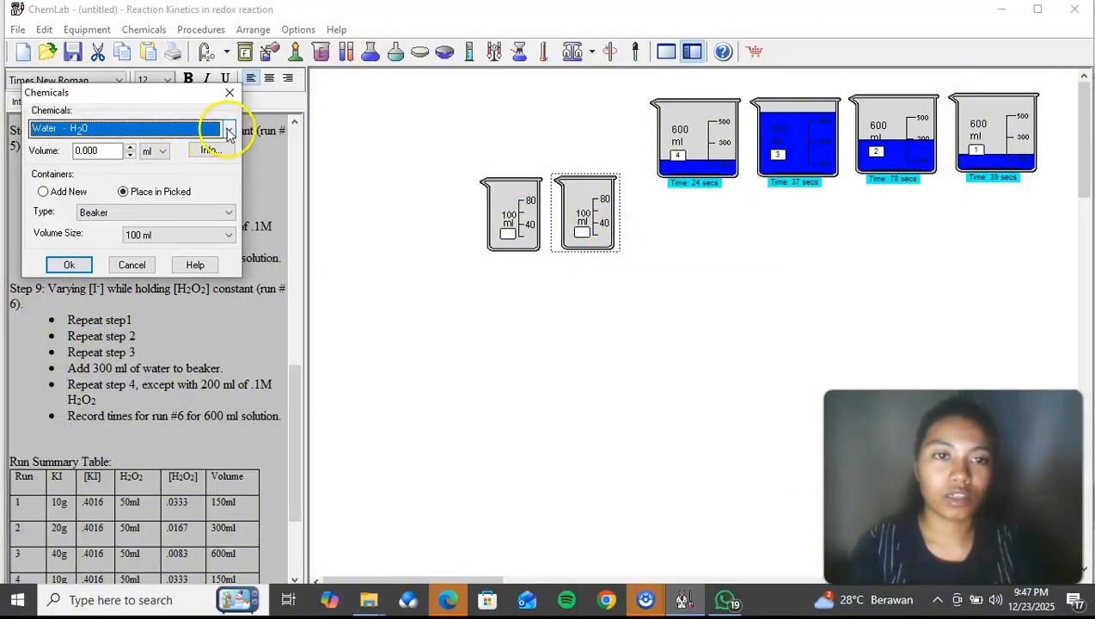
pyautogui.click(229, 130)
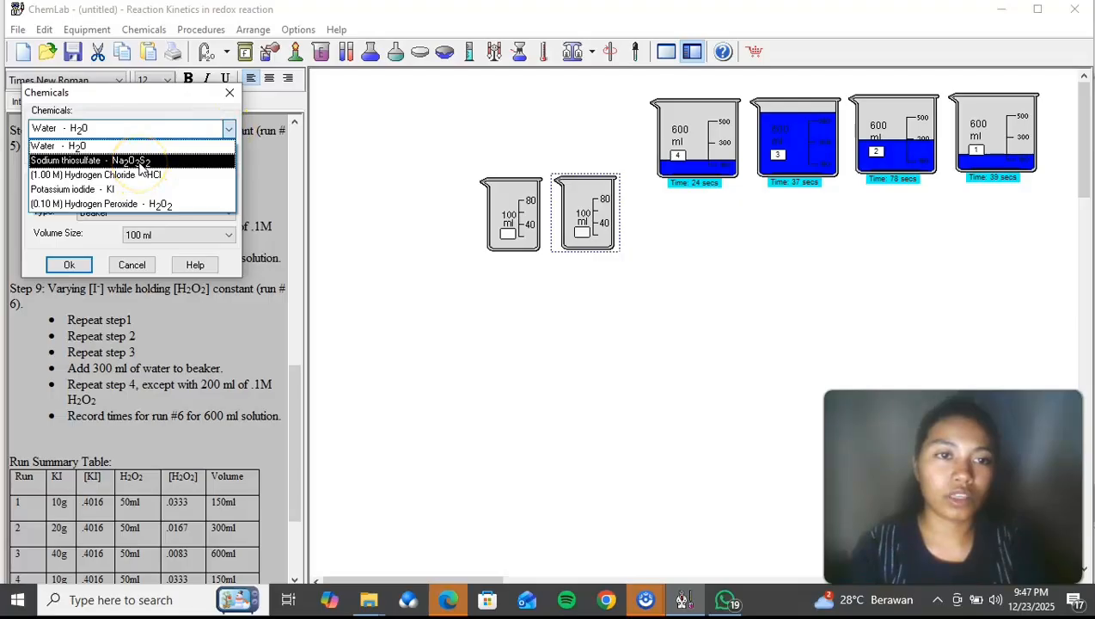
pyautogui.click(140, 166)
pyautogui.click(99, 152)
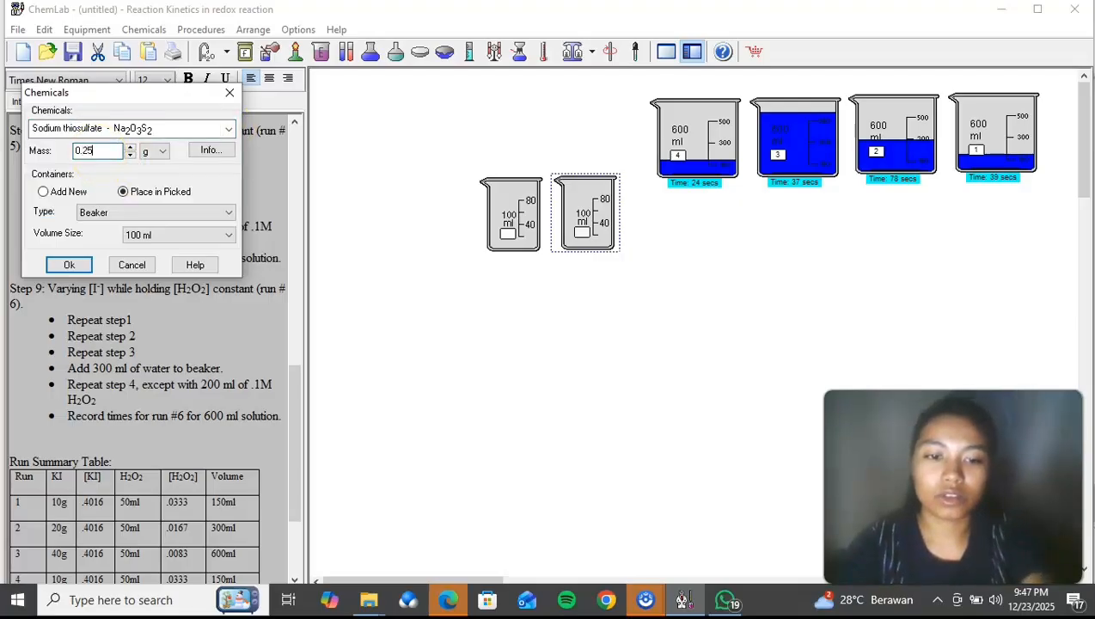
pyautogui.write('0.25')
pyautogui.click(71, 264)
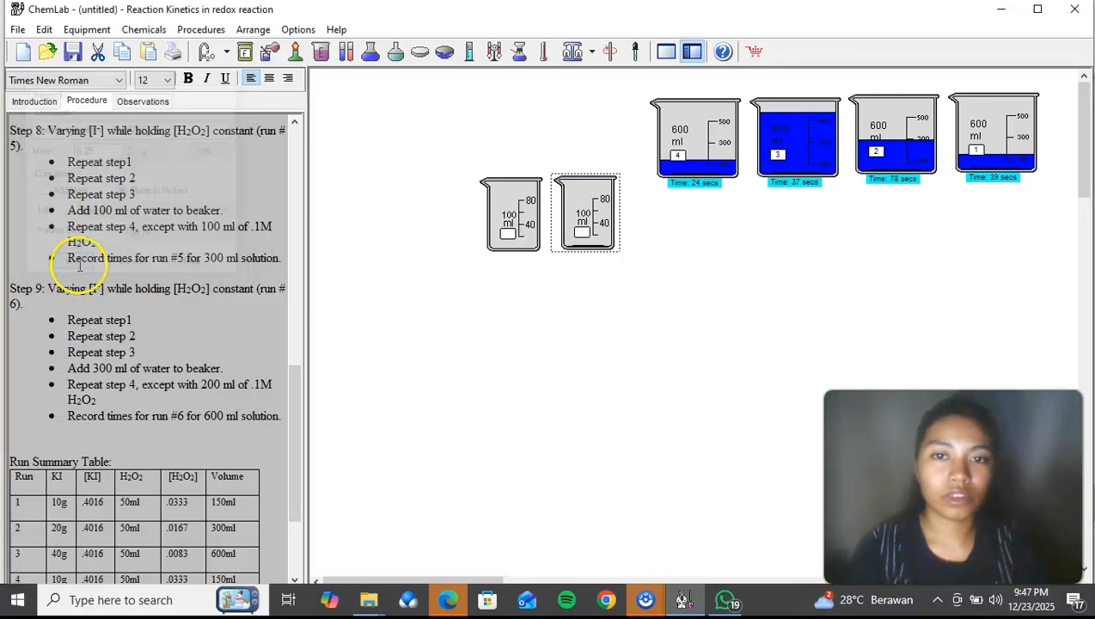
# Step: Add 20.0 ml of room-temperature water to the sodium thiosulfate beaker and stir it with a stirring rod
pyautogui.rightClick(600, 226)
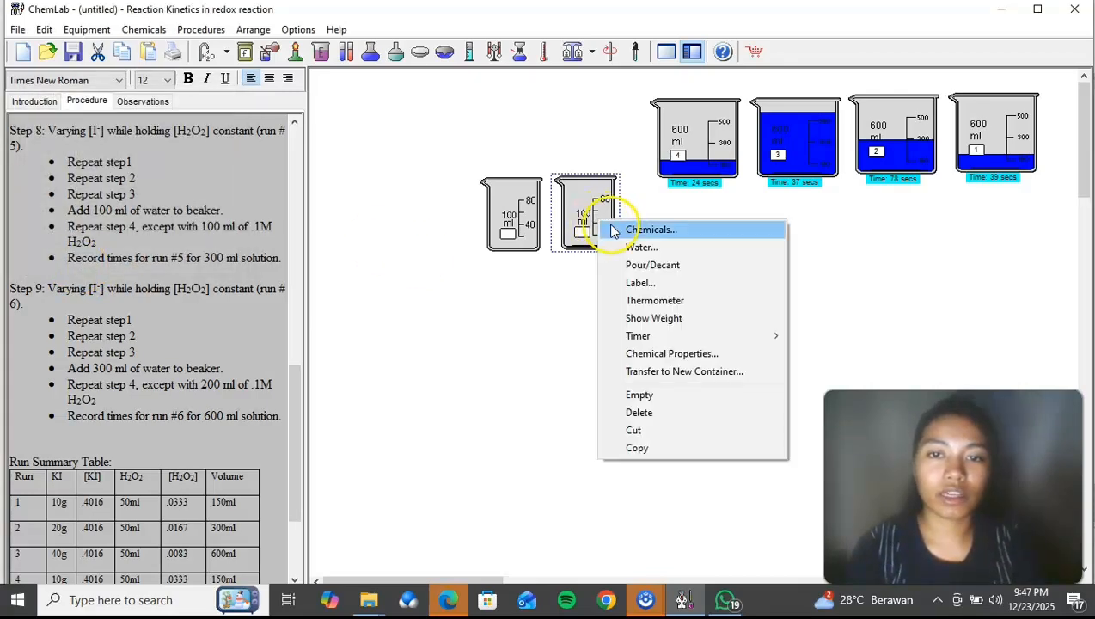
pyautogui.click(626, 248)
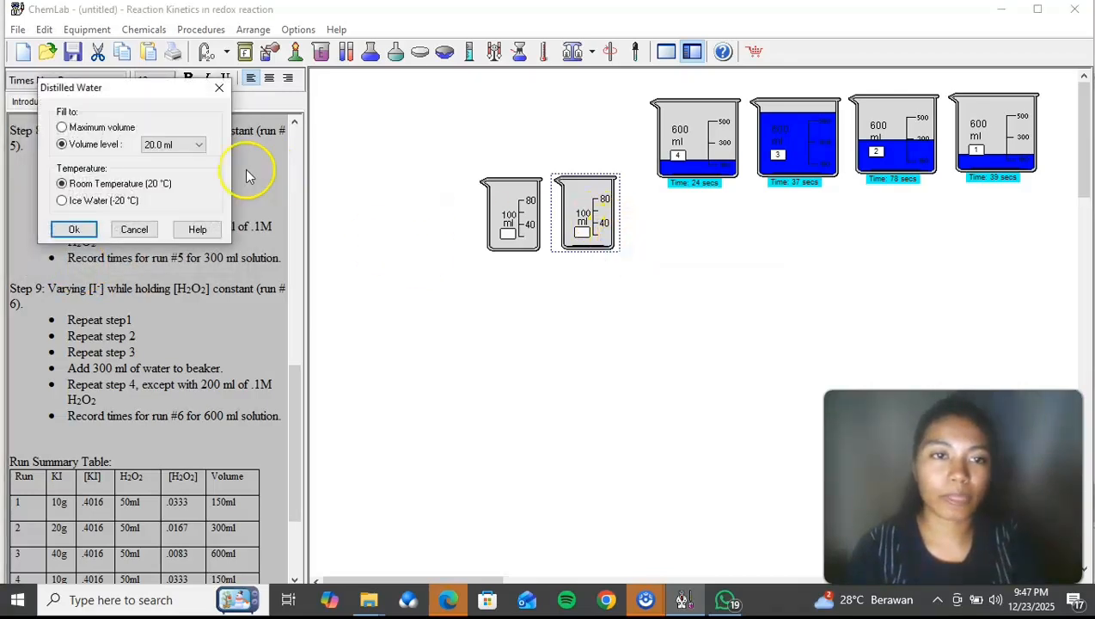
pyautogui.click(75, 230)
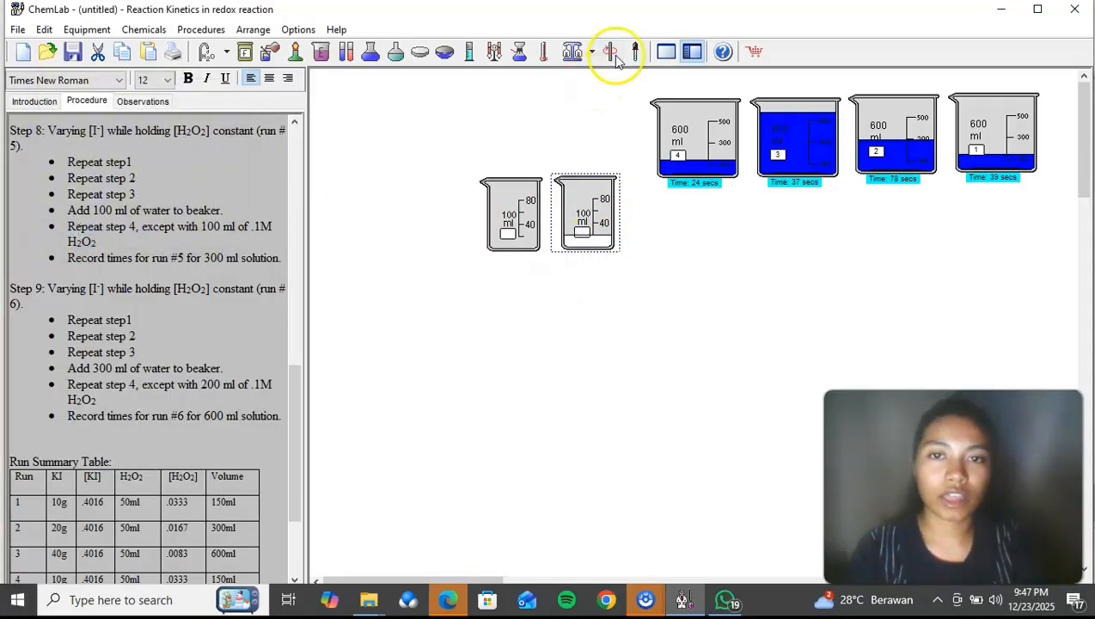
pyautogui.click(528, 206)
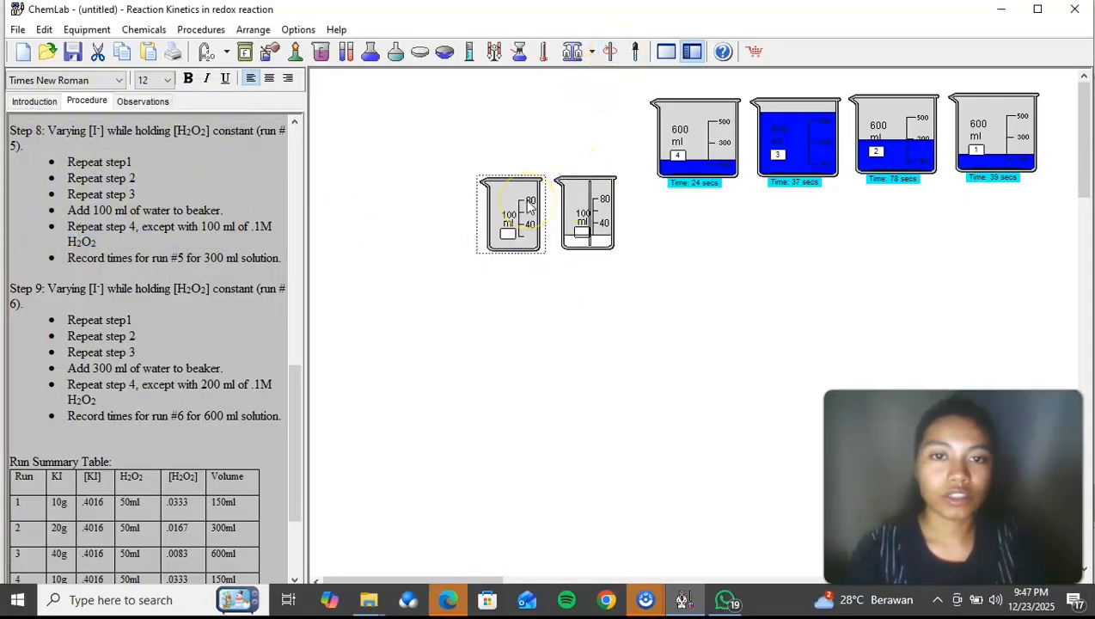
pyautogui.rightClick(528, 206)
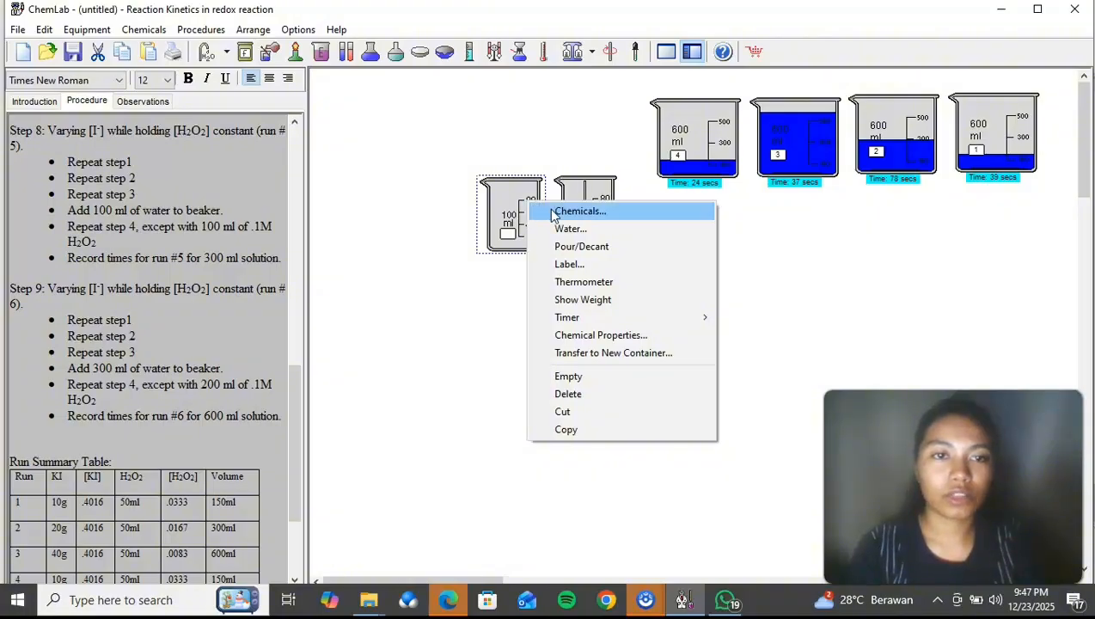
pyautogui.click(554, 213)
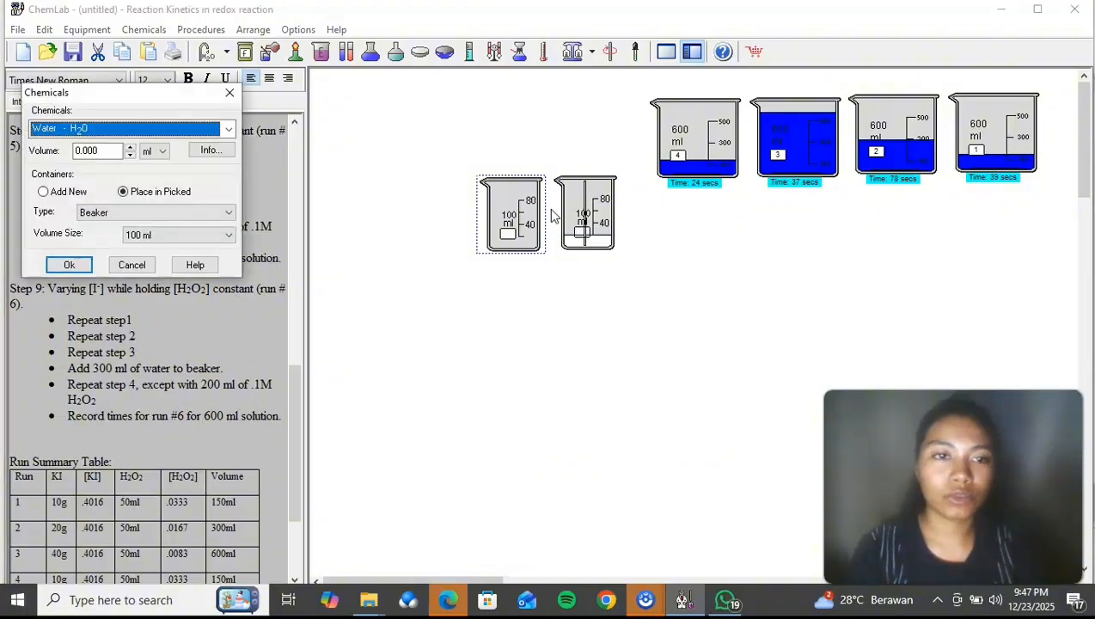
pyautogui.click(229, 92)
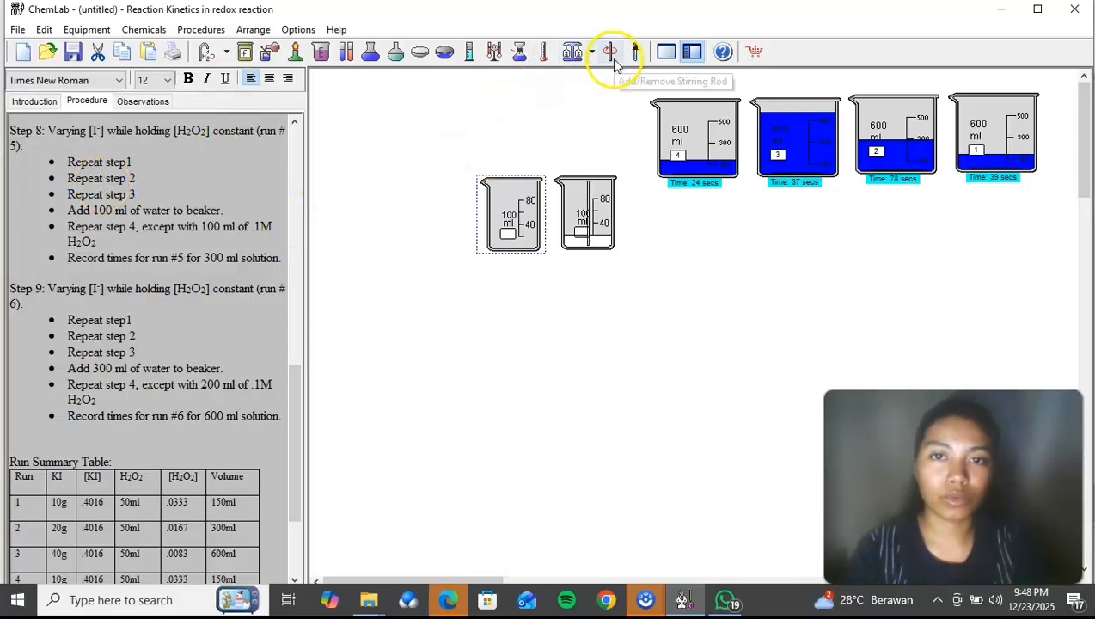
# Step: Add 10 g of potassium iodide to the remaining empty 100 ml beaker
pyautogui.rightClick(487, 227)
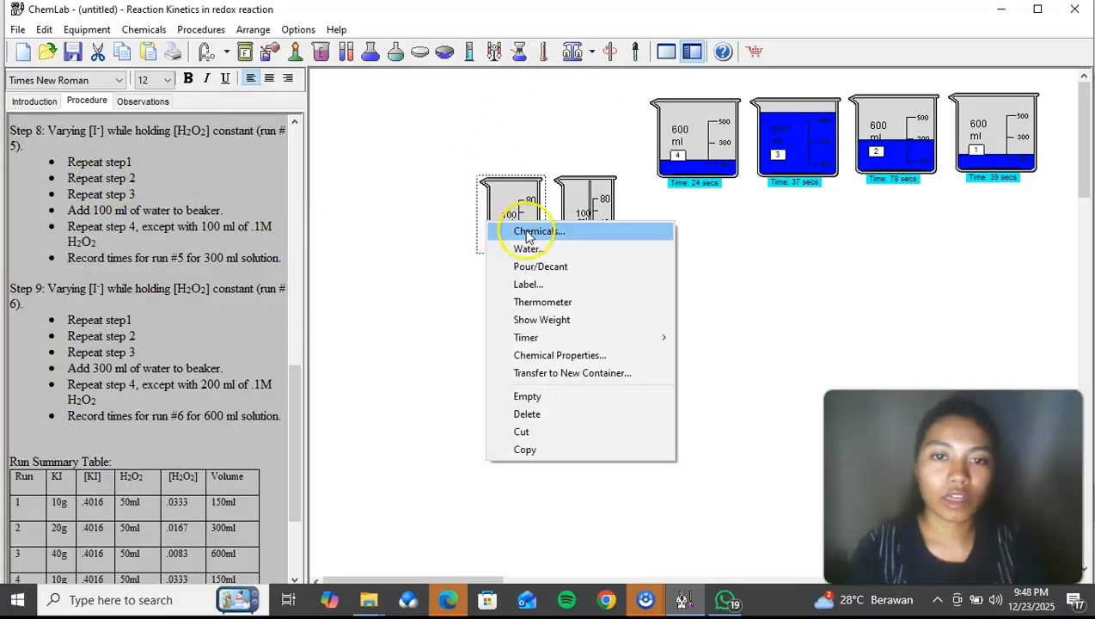
pyautogui.click(529, 234)
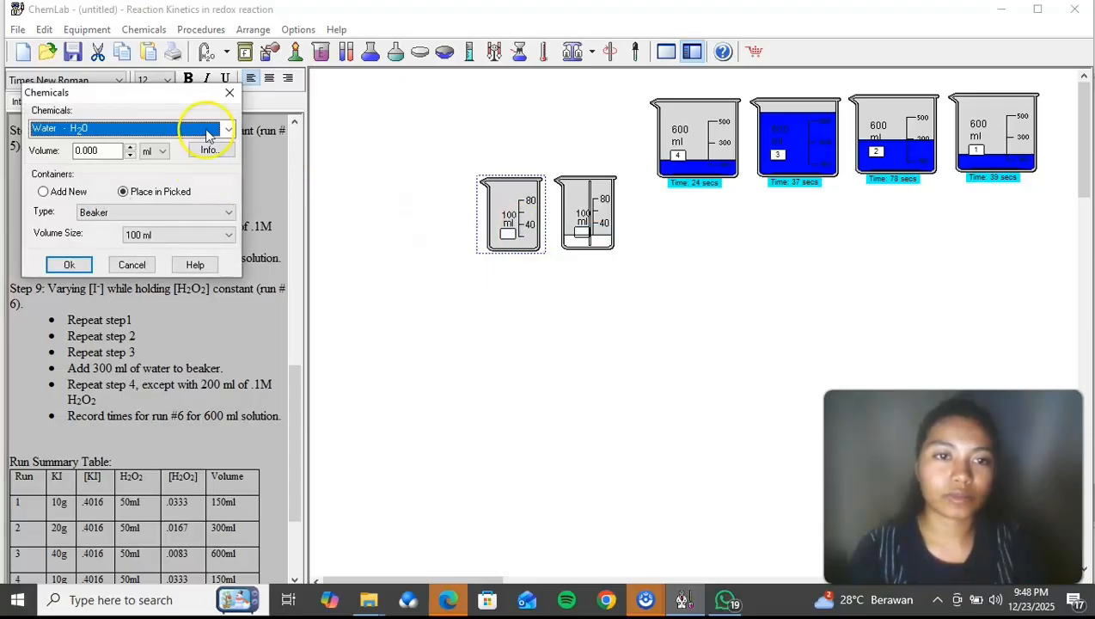
pyautogui.click(230, 128)
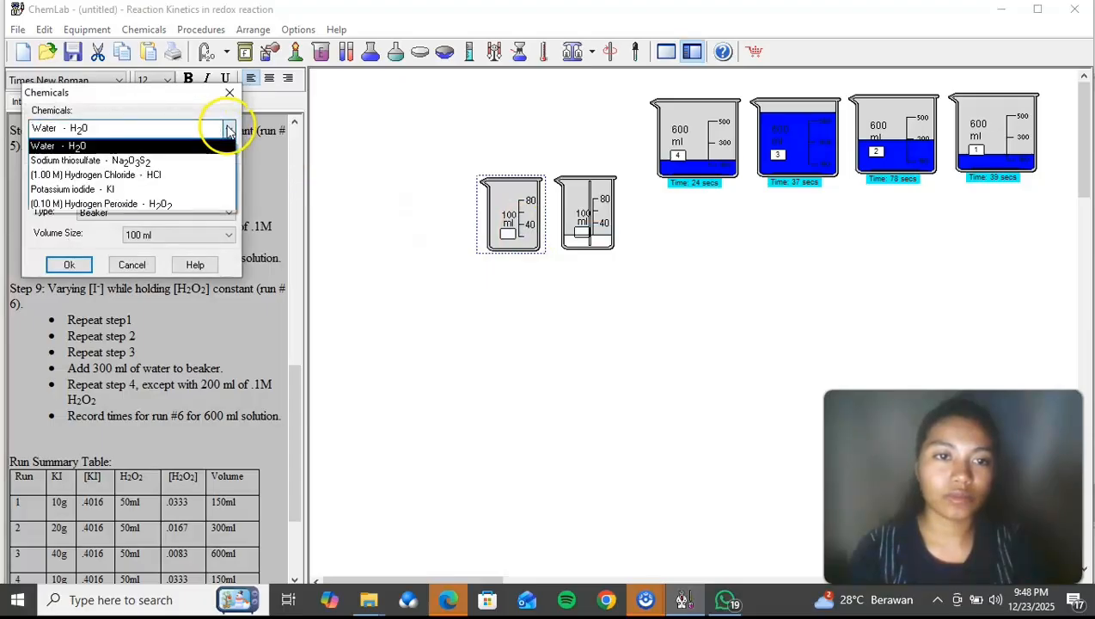
pyautogui.click(193, 189)
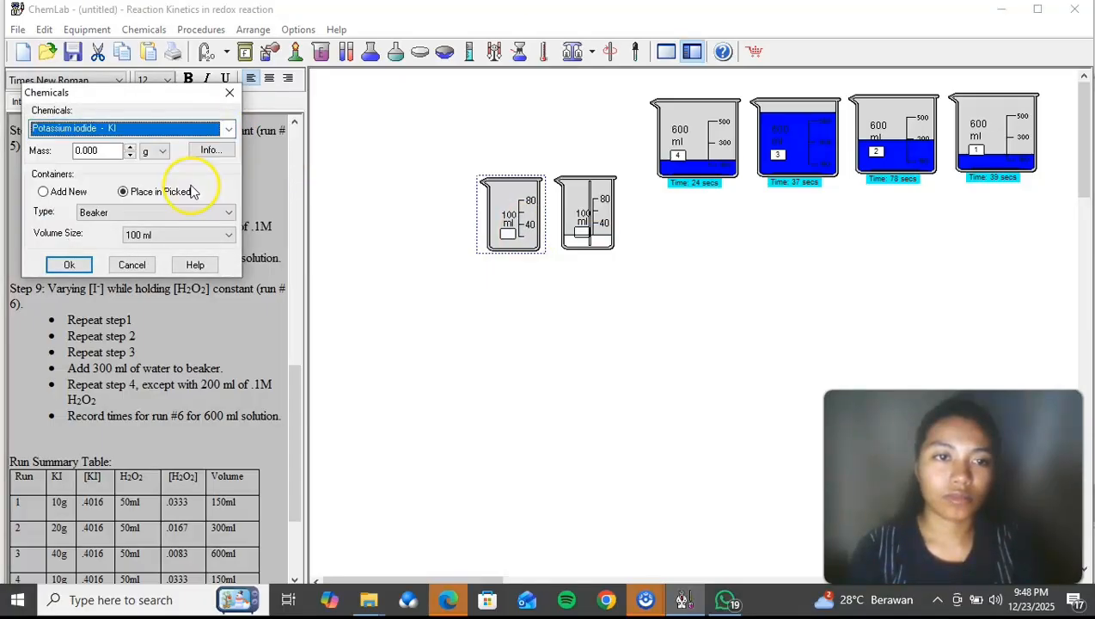
pyautogui.doubleClick(95, 150)
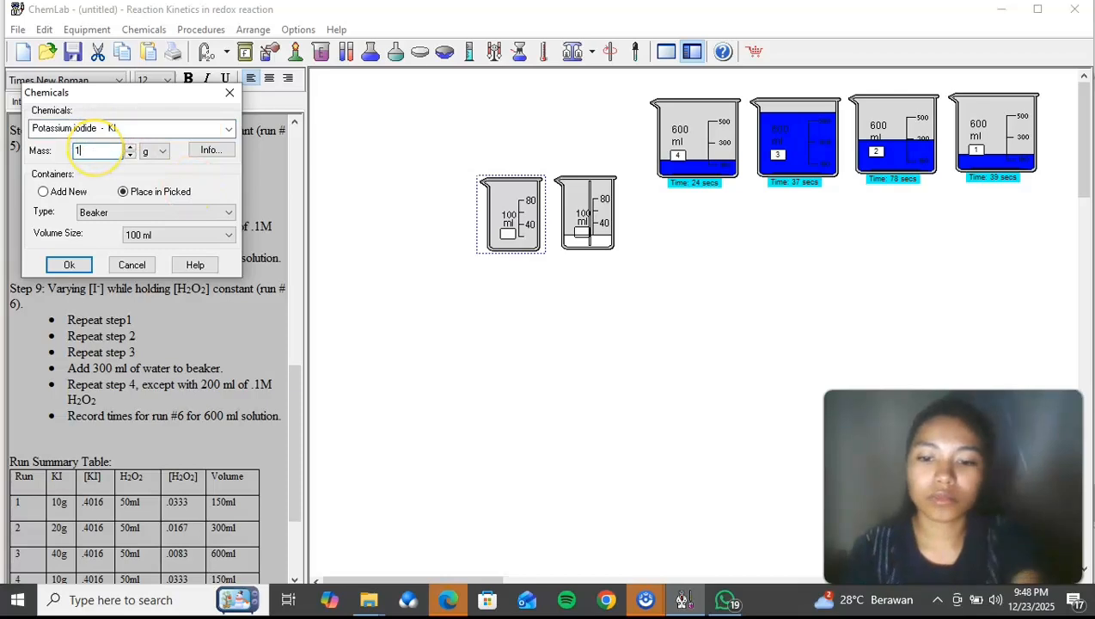
pyautogui.click(70, 263)
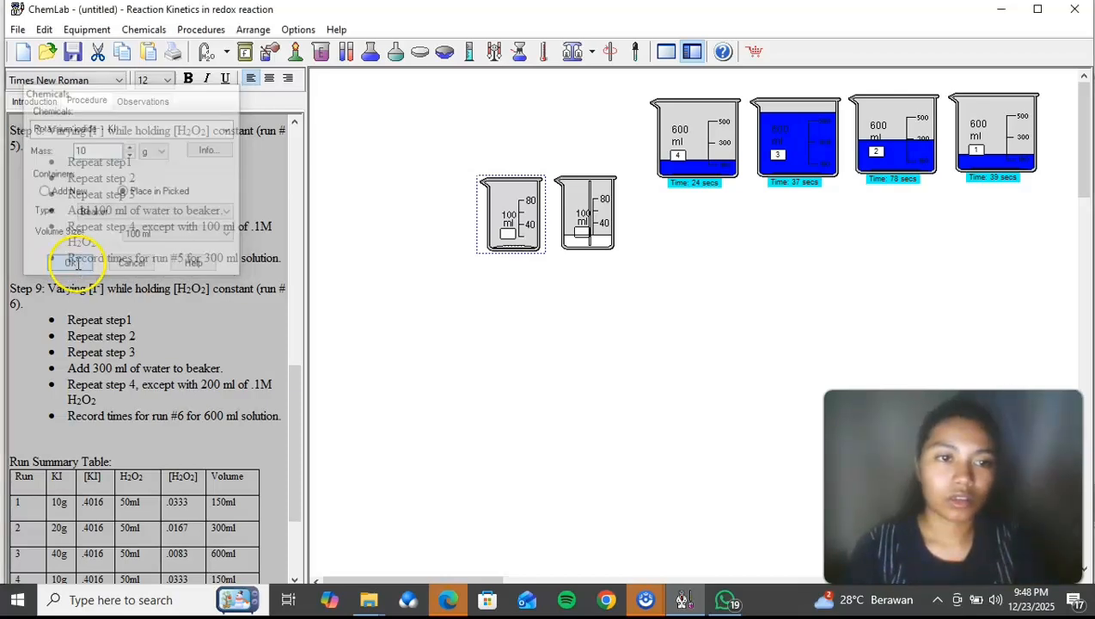
# Step: Add 20.0 ml of room-temperature water to the potassium iodide beaker and stir it with a stirring rod
pyautogui.rightClick(513, 232)
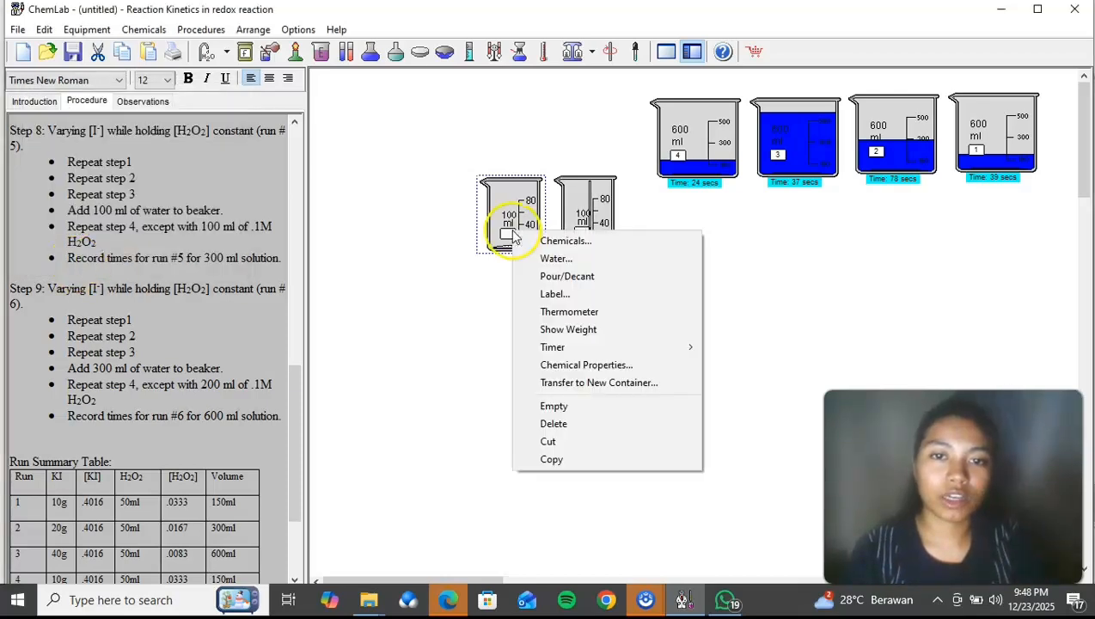
pyautogui.click(550, 258)
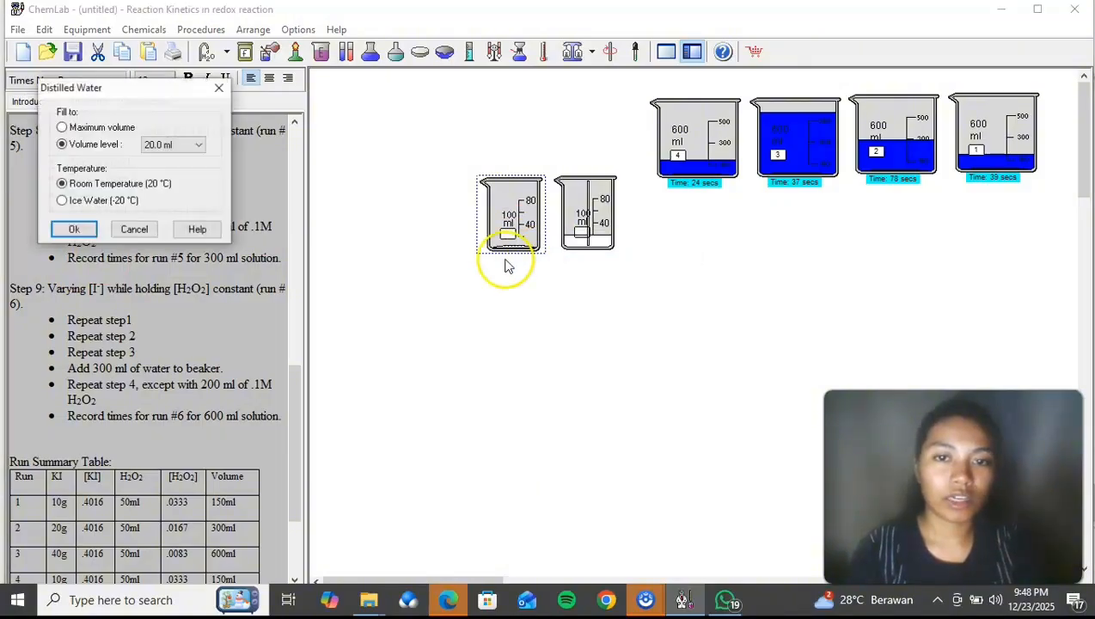
pyautogui.click(74, 230)
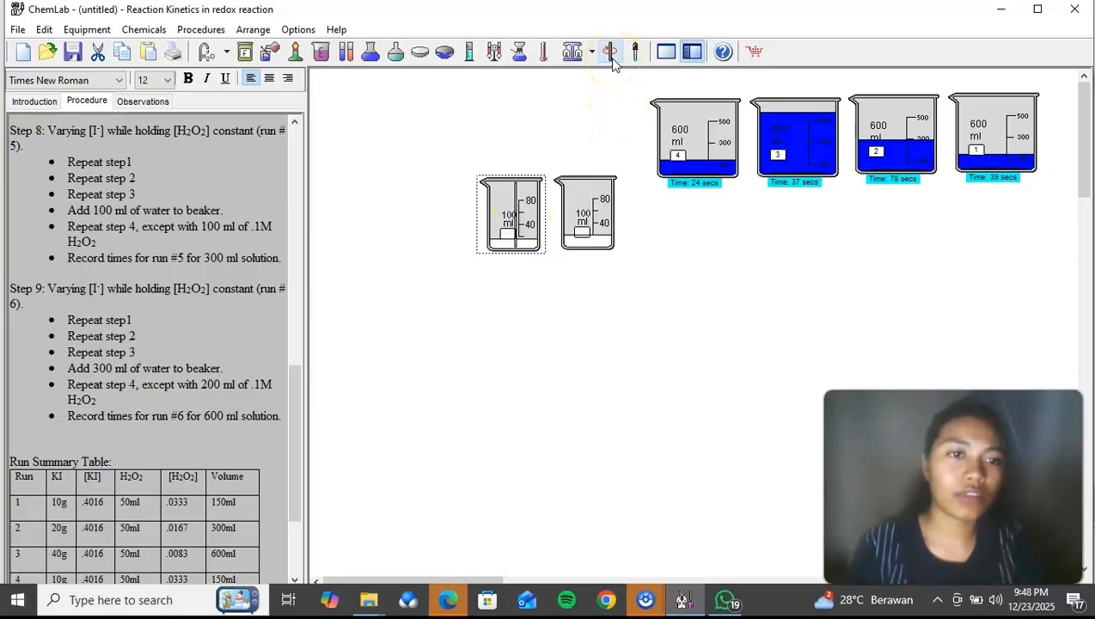
# Step: Add a new 600 ml beaker and place it below the two 100 ml beakers
pyautogui.rightClick(583, 320)
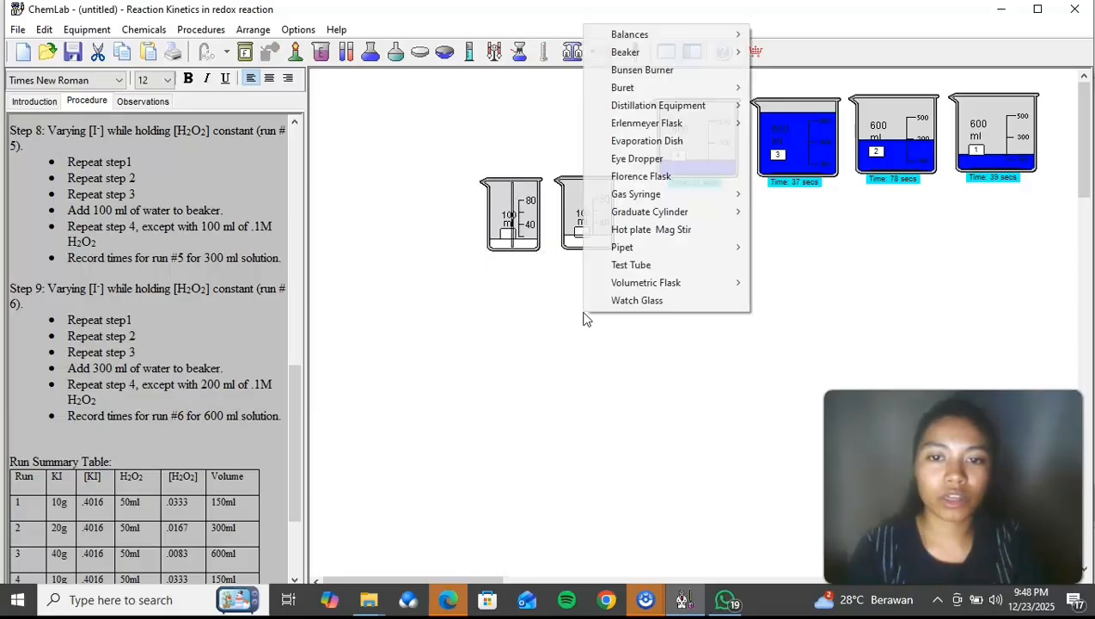
pyautogui.moveTo(662, 55)
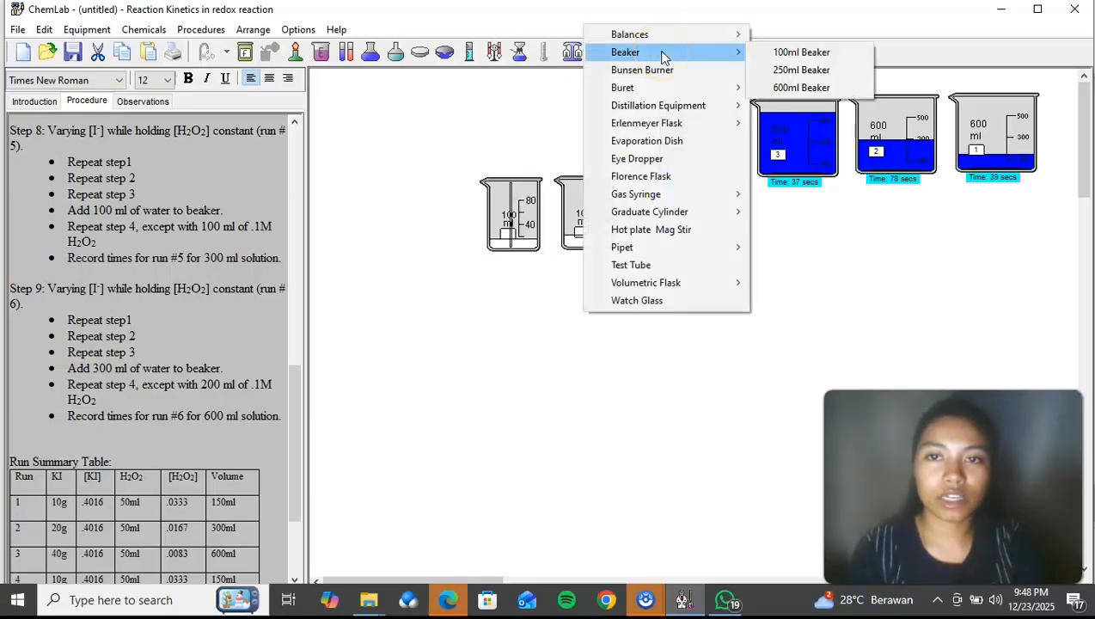
pyautogui.click(791, 88)
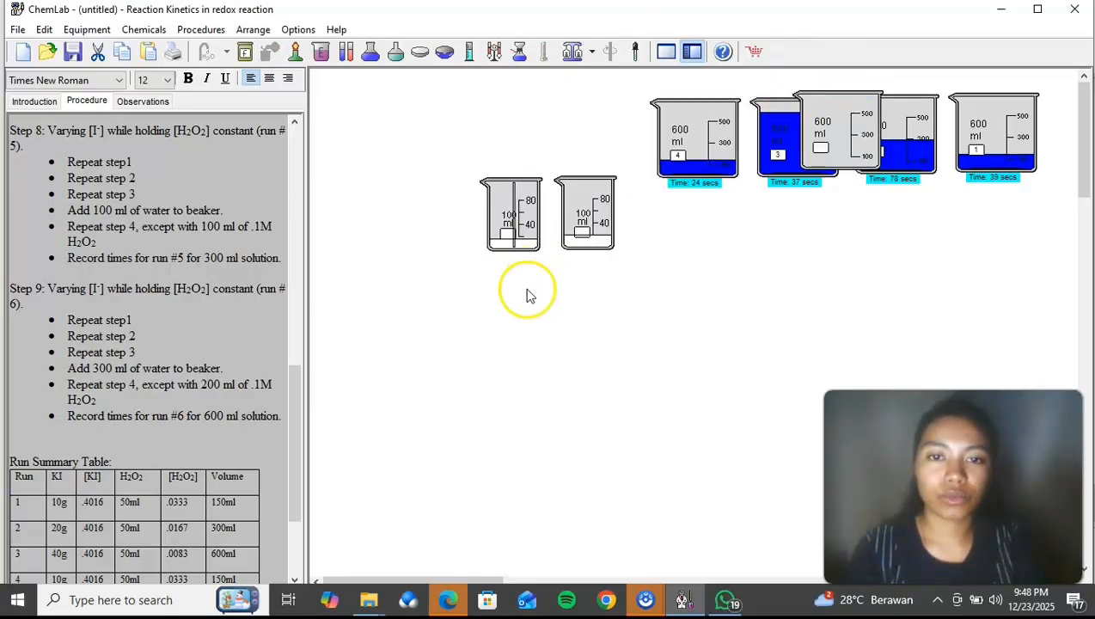
pyautogui.moveTo(858, 138); pyautogui.dragTo(550, 331)
# Step: Pour the sodium thiosulfate solution into the new 600 ml beaker and move the emptied 100 ml beaker aside
pyautogui.moveTo(576, 249); pyautogui.dragTo(554, 275)
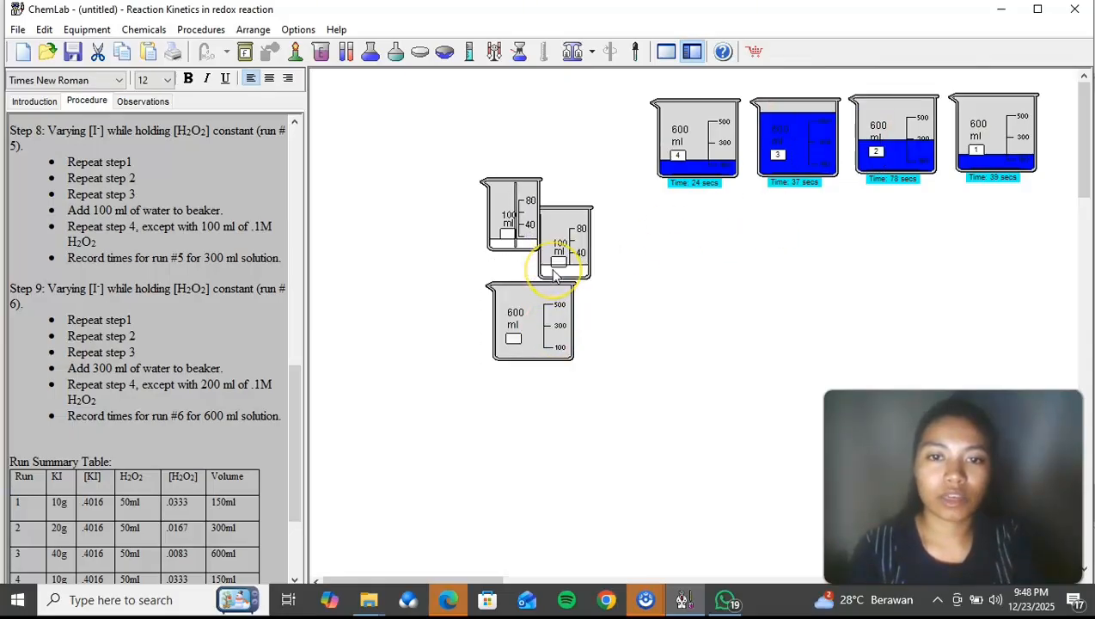
pyautogui.rightClick(567, 297)
pyautogui.click(584, 316)
pyautogui.moveTo(570, 270); pyautogui.dragTo(643, 265)
# Step: Pour the potassium iodide solution into the new 600 ml beaker and set both emptied 100 ml beakers side by side above it
pyautogui.doubleClick(518, 237)
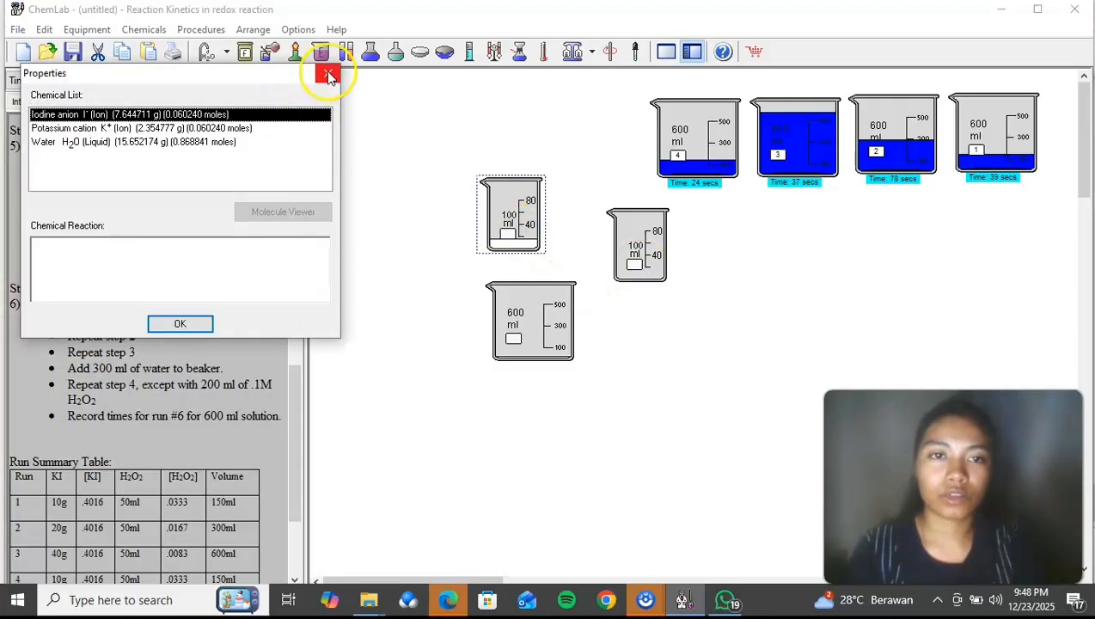
pyautogui.click(329, 76)
pyautogui.moveTo(477, 208); pyautogui.dragTo(523, 237)
pyautogui.rightClick(560, 262)
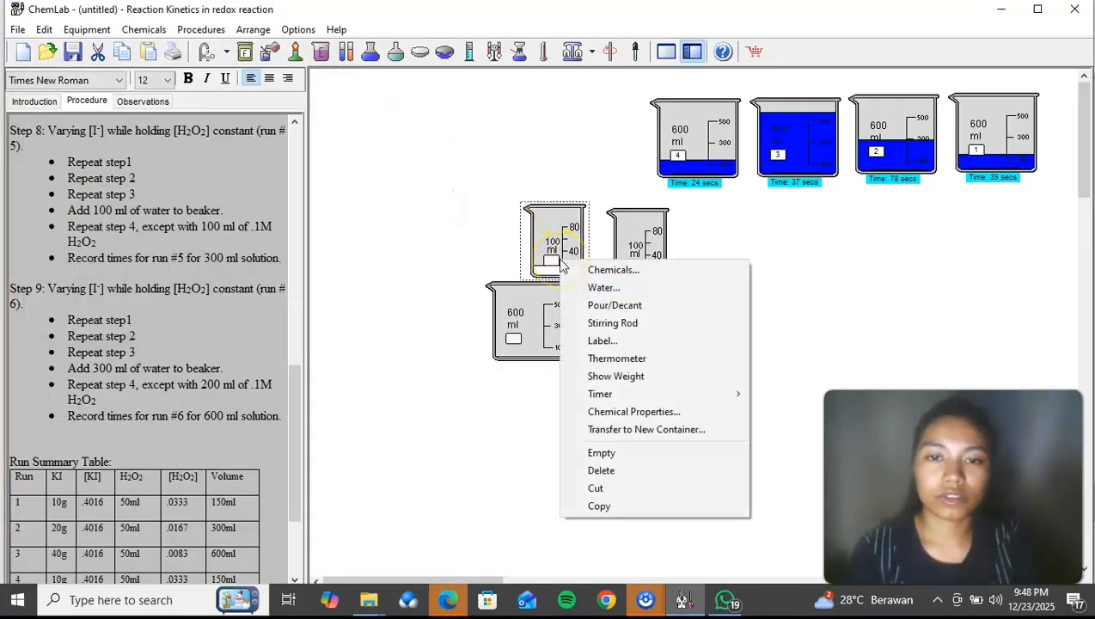
pyautogui.click(593, 304)
pyautogui.moveTo(554, 256); pyautogui.dragTo(520, 143)
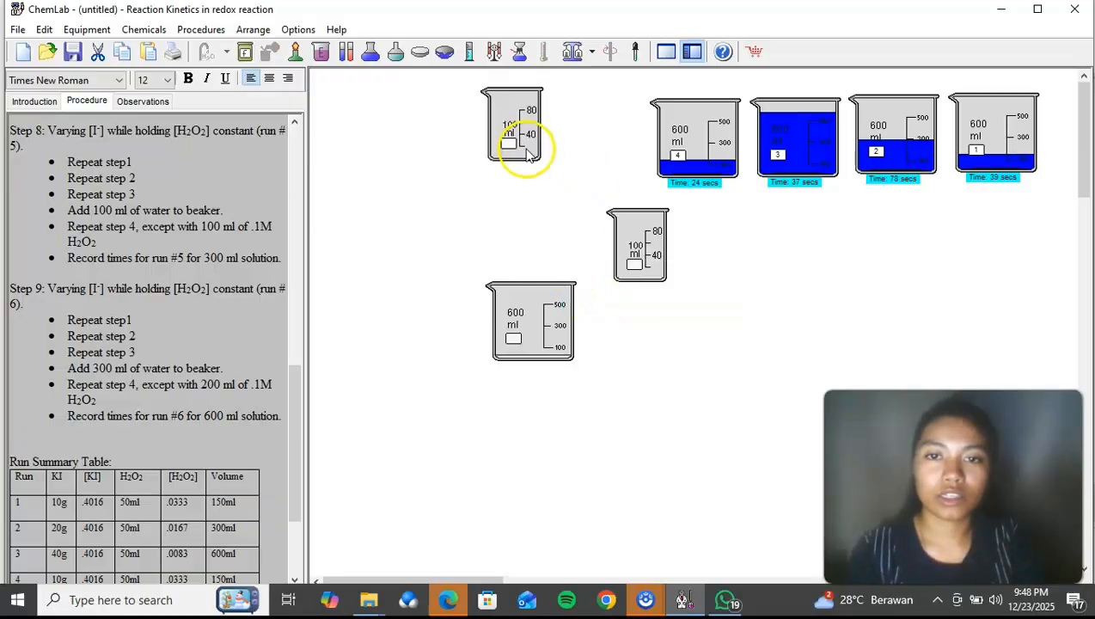
pyautogui.moveTo(629, 231); pyautogui.dragTo(439, 110)
pyautogui.moveTo(456, 149); pyautogui.dragTo(453, 144)
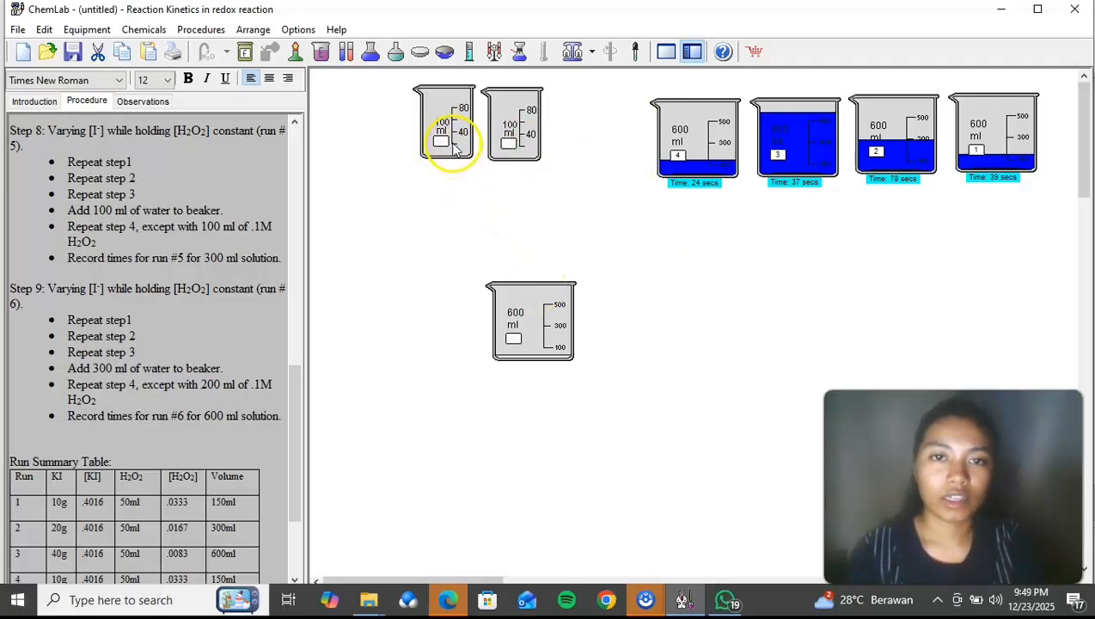
# Step: Add 60 ml of 1.00 M hydrogen chloride to the new 600 ml beaker
pyautogui.rightClick(550, 329)
pyautogui.click(598, 338)
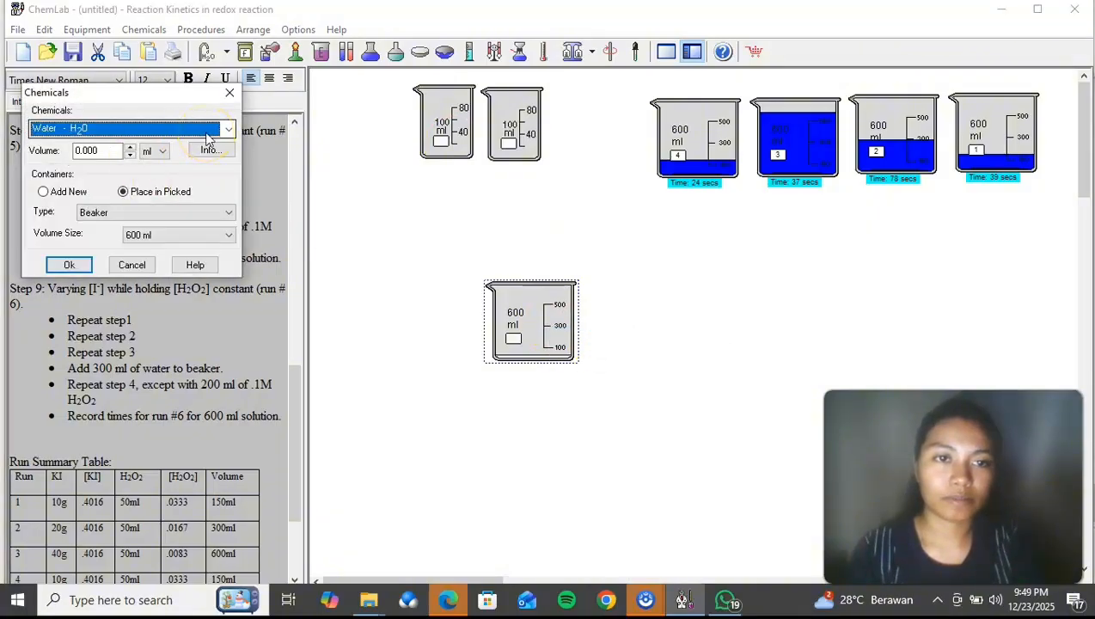
pyautogui.click(208, 130)
pyautogui.click(187, 176)
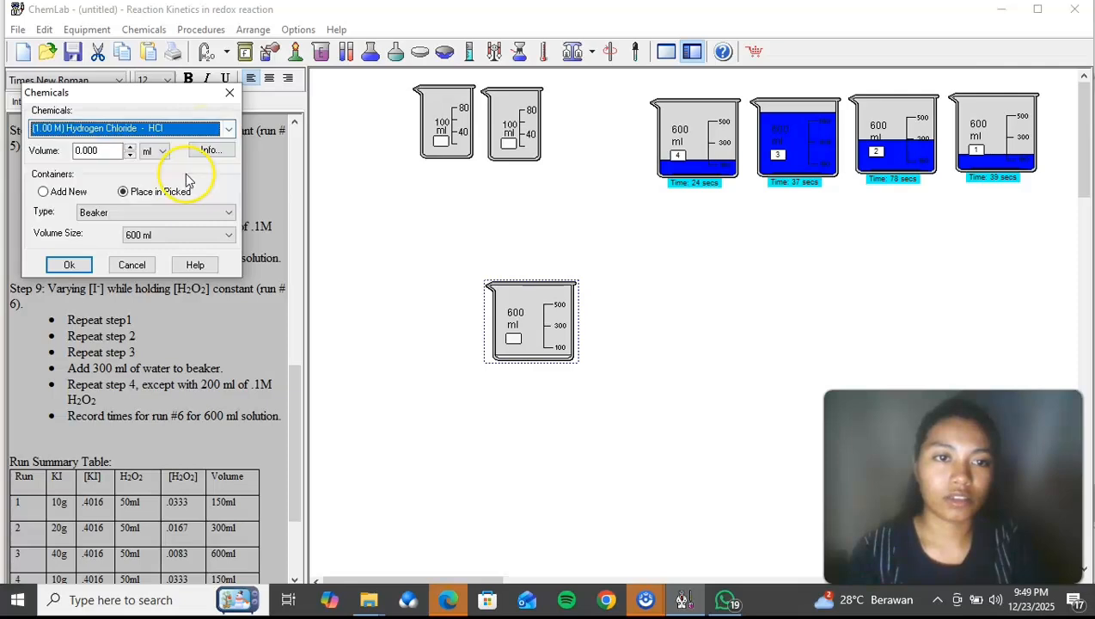
pyautogui.click(92, 146)
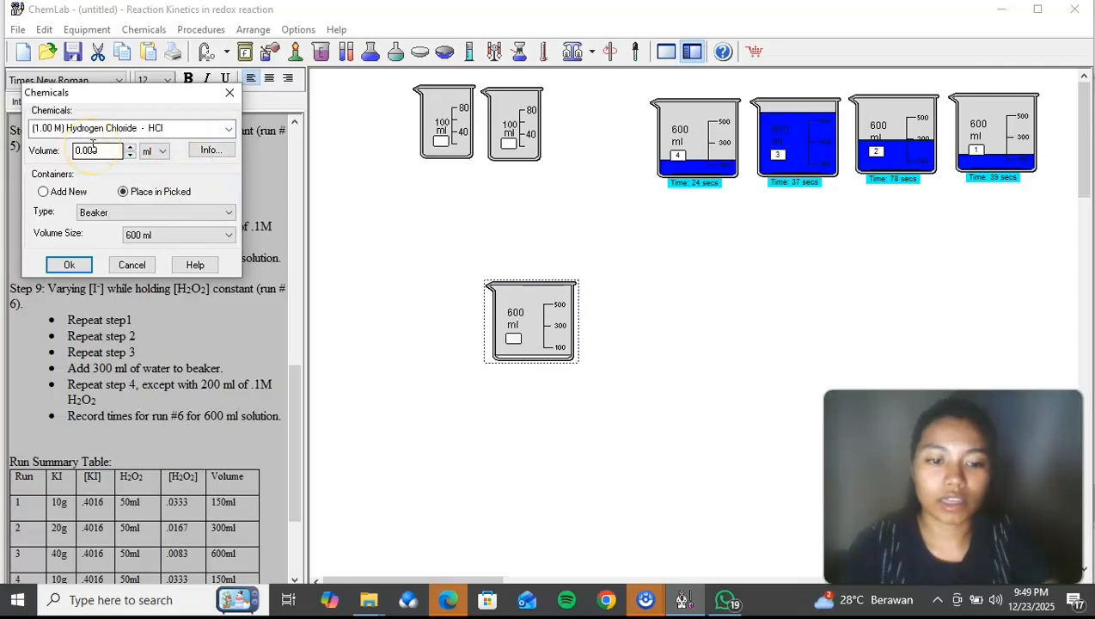
pyautogui.write('60')
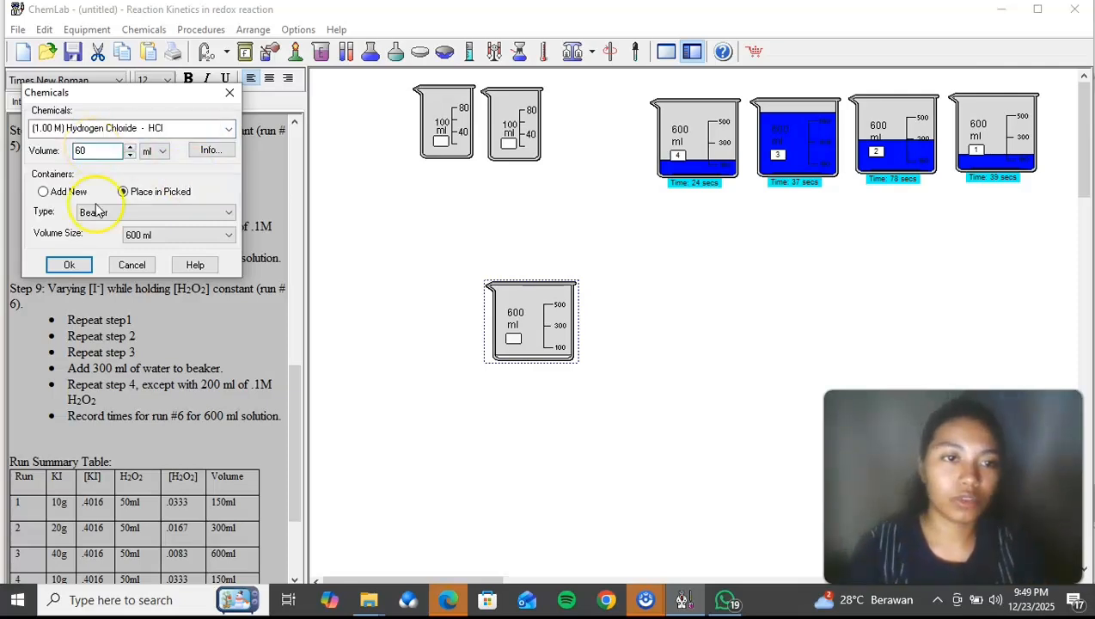
pyautogui.click(67, 265)
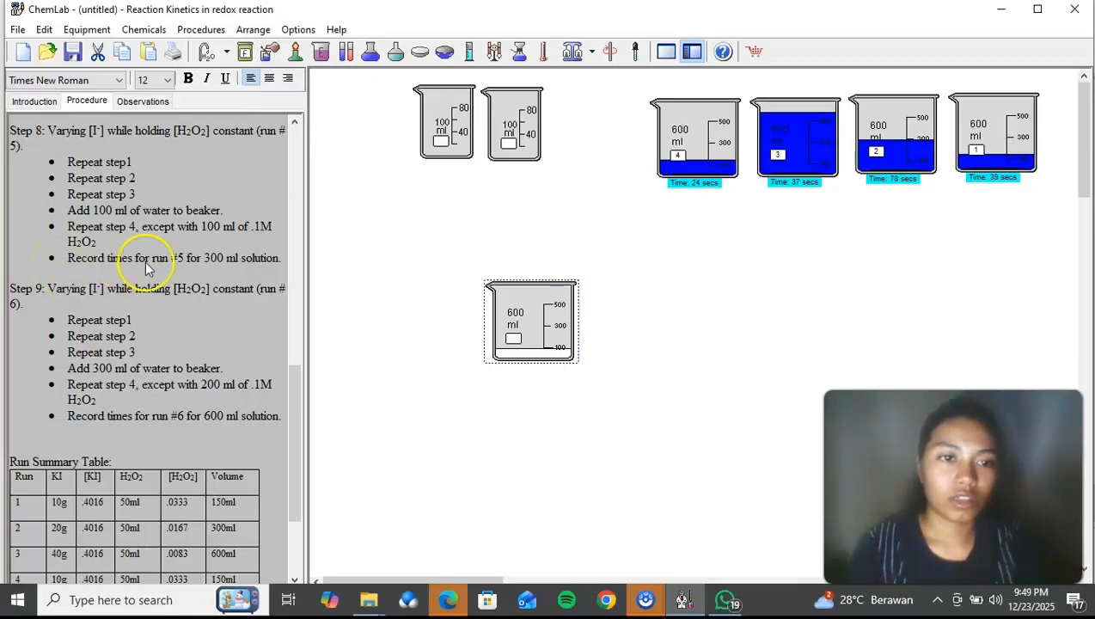
# Step: Add 100 ml of water to the 600 ml beaker holding the run 5 mixture
pyautogui.rightClick(537, 341)
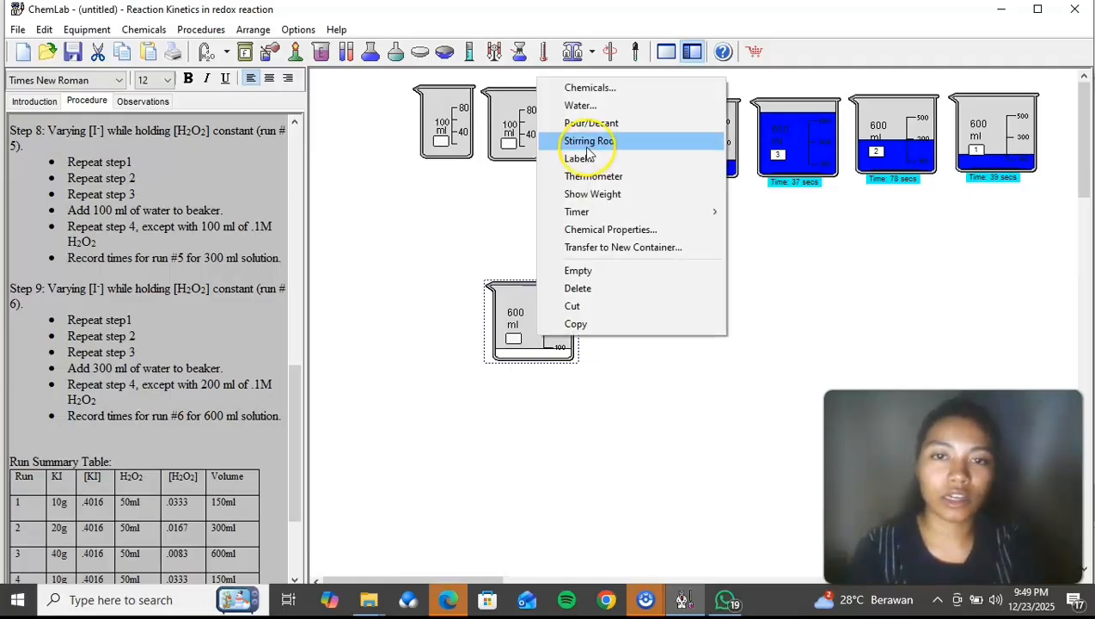
pyautogui.click(596, 89)
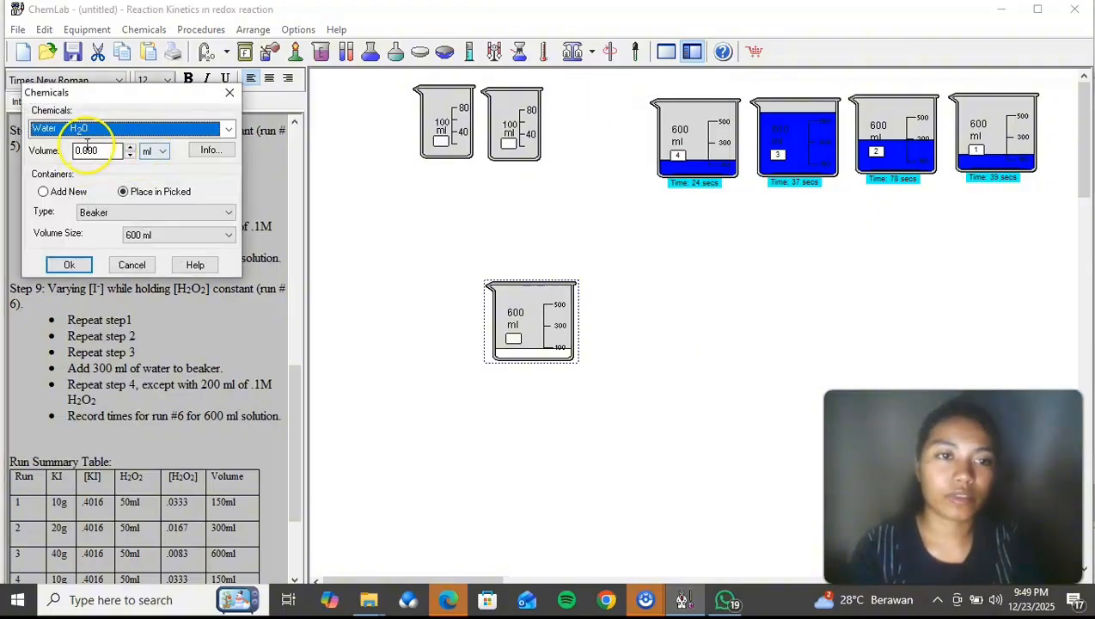
pyautogui.doubleClick(88, 149)
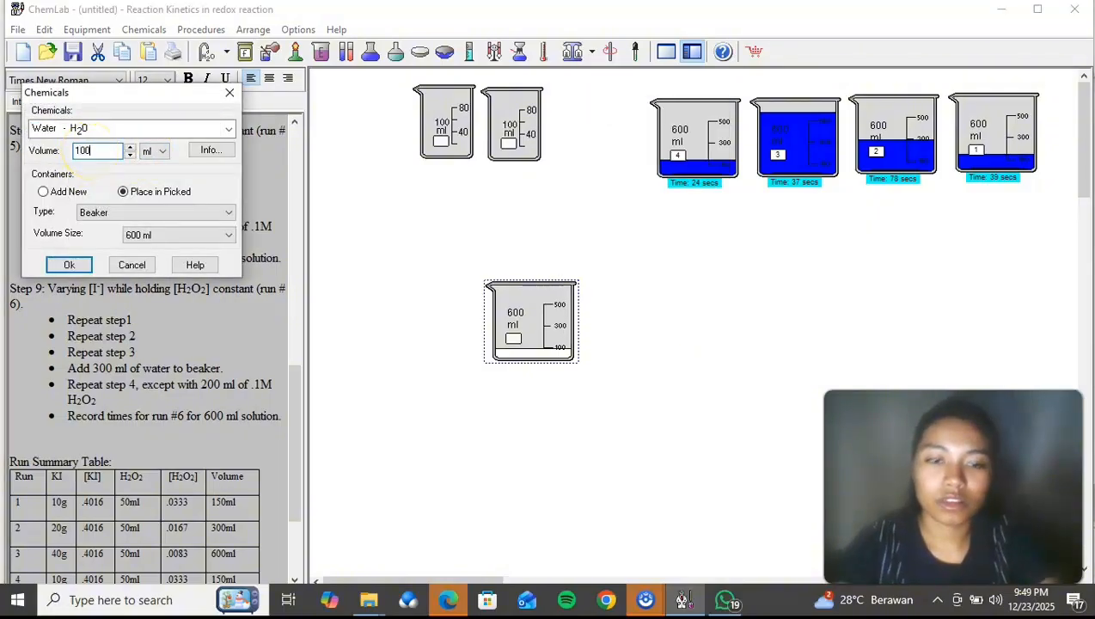
pyautogui.click(72, 266)
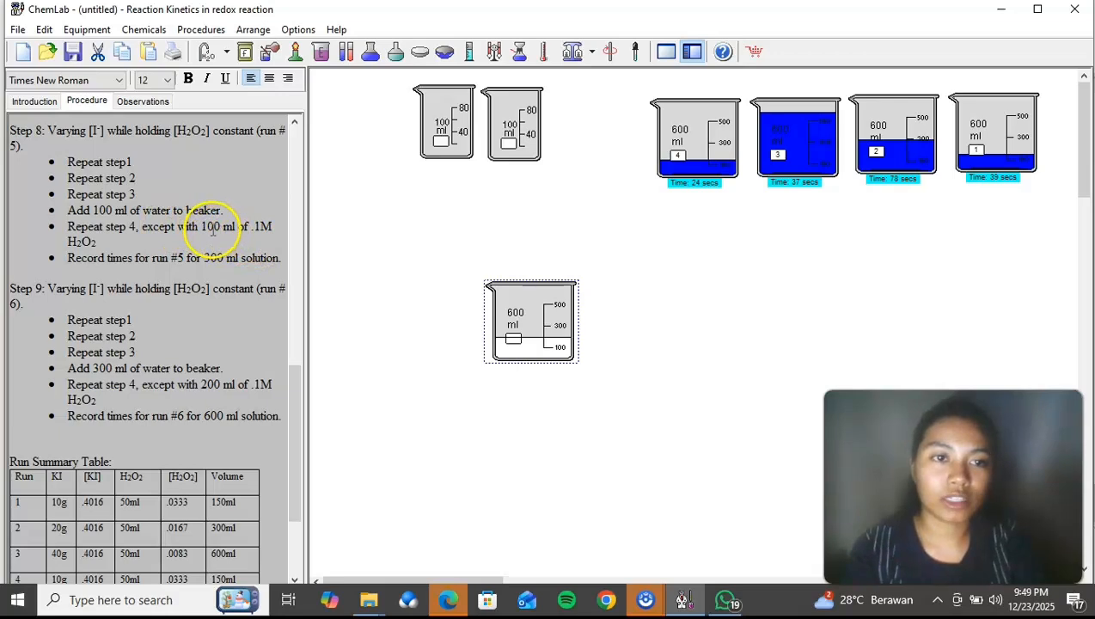
# Step: Add 100 ml of 0.10 M hydrogen peroxide to the 600 ml beaker holding the run 5 mixture
pyautogui.rightClick(555, 333)
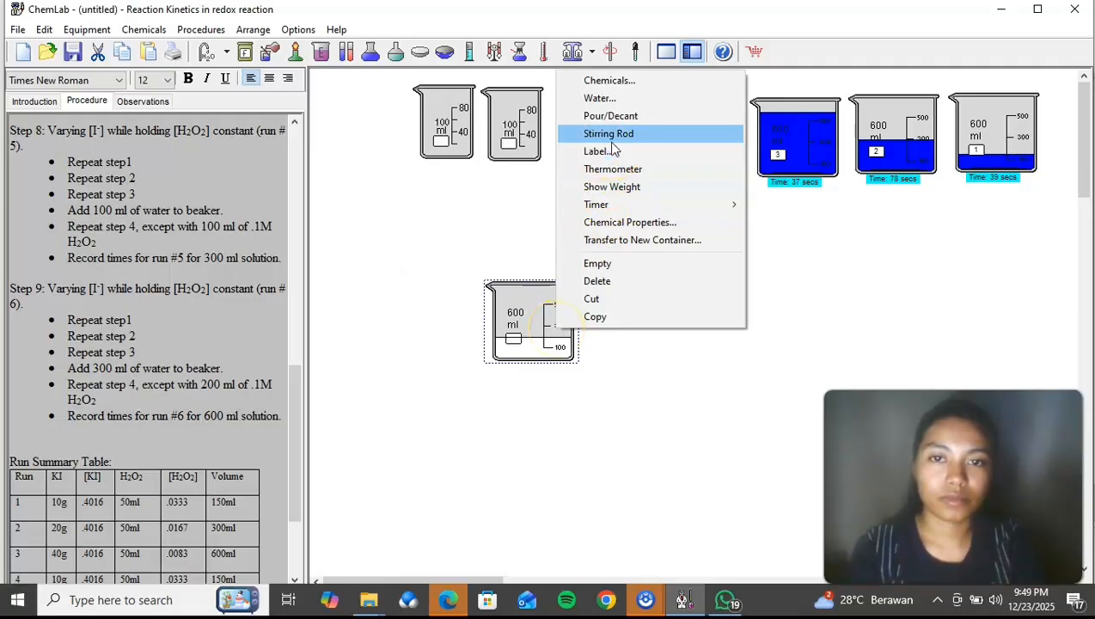
pyautogui.click(611, 83)
pyautogui.click(229, 128)
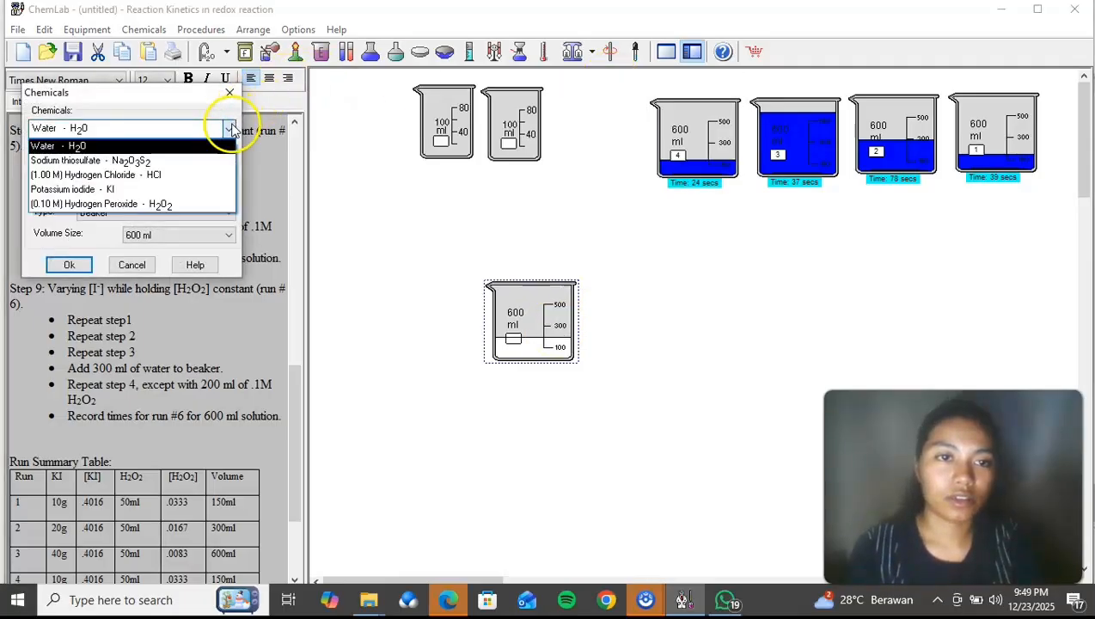
pyautogui.click(146, 204)
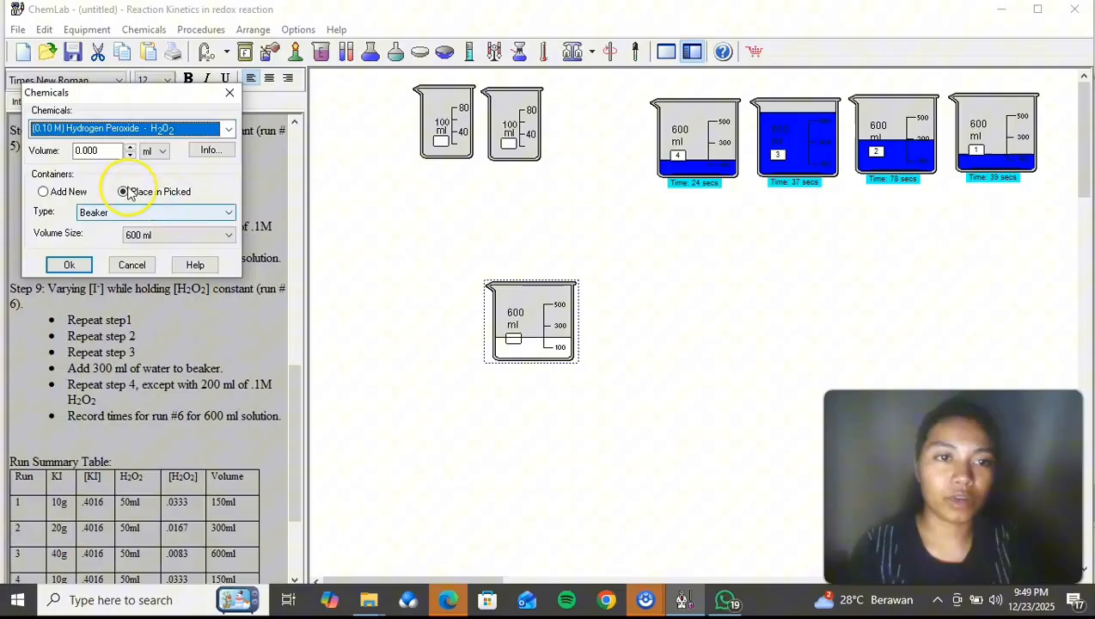
pyautogui.doubleClick(97, 152)
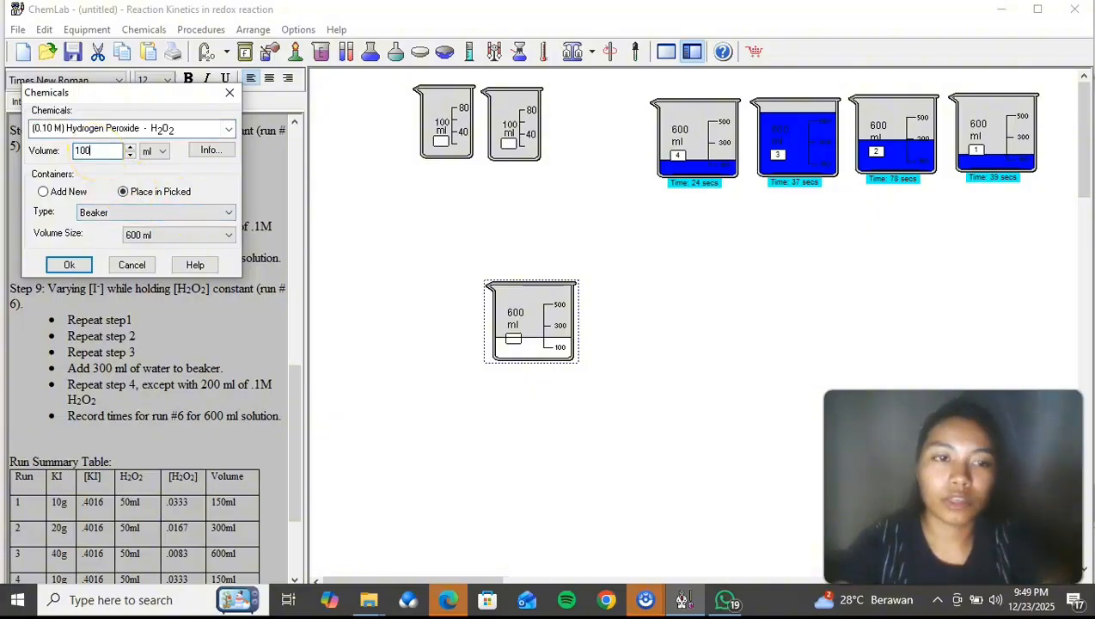
pyautogui.write('100')
pyautogui.click(70, 265)
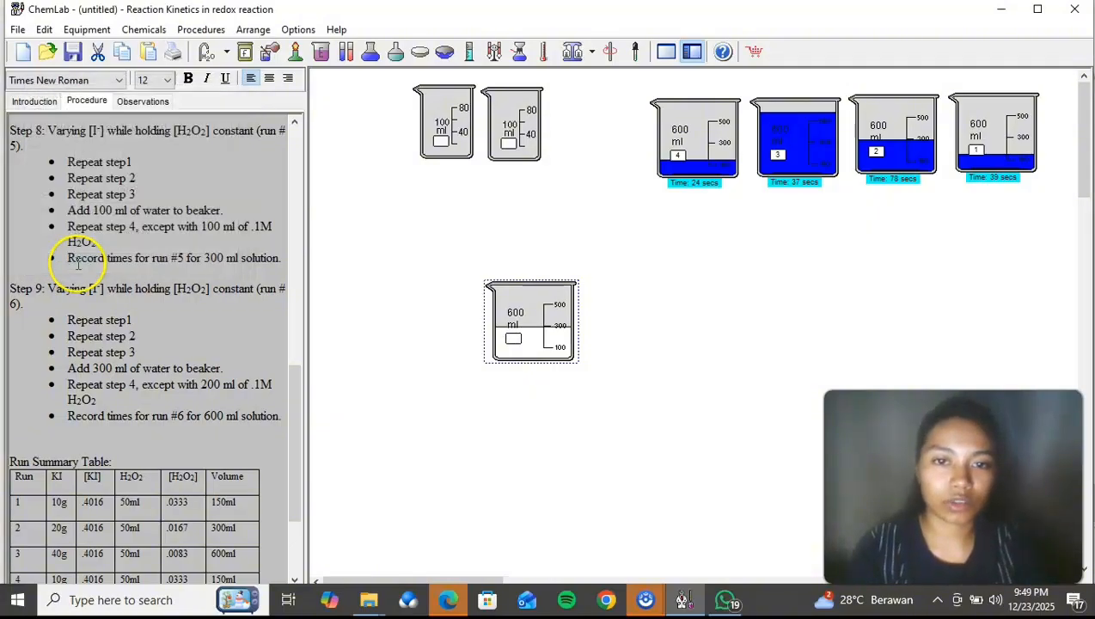
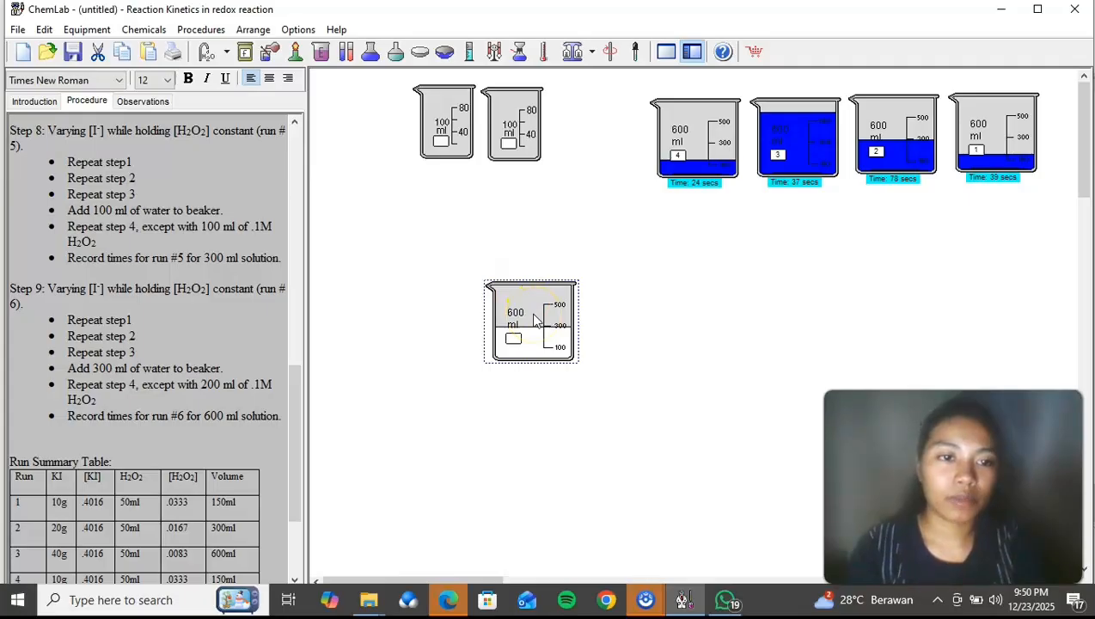
# Step: Label the 600 ml beaker holding the run 5 mixture as 5
pyautogui.rightClick(535, 319)
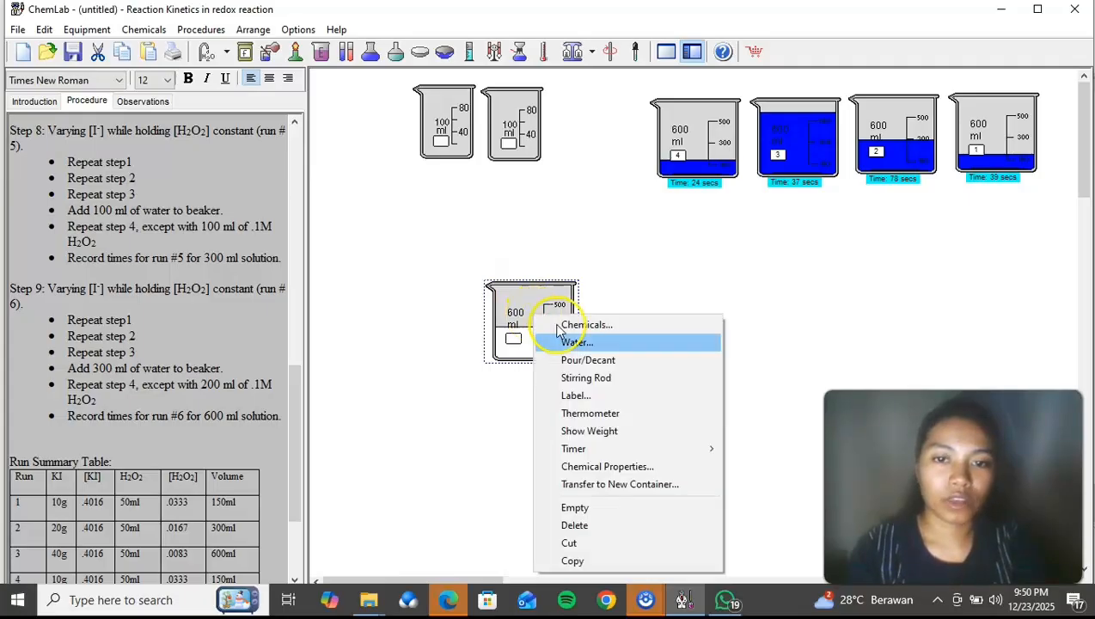
pyautogui.click(606, 397)
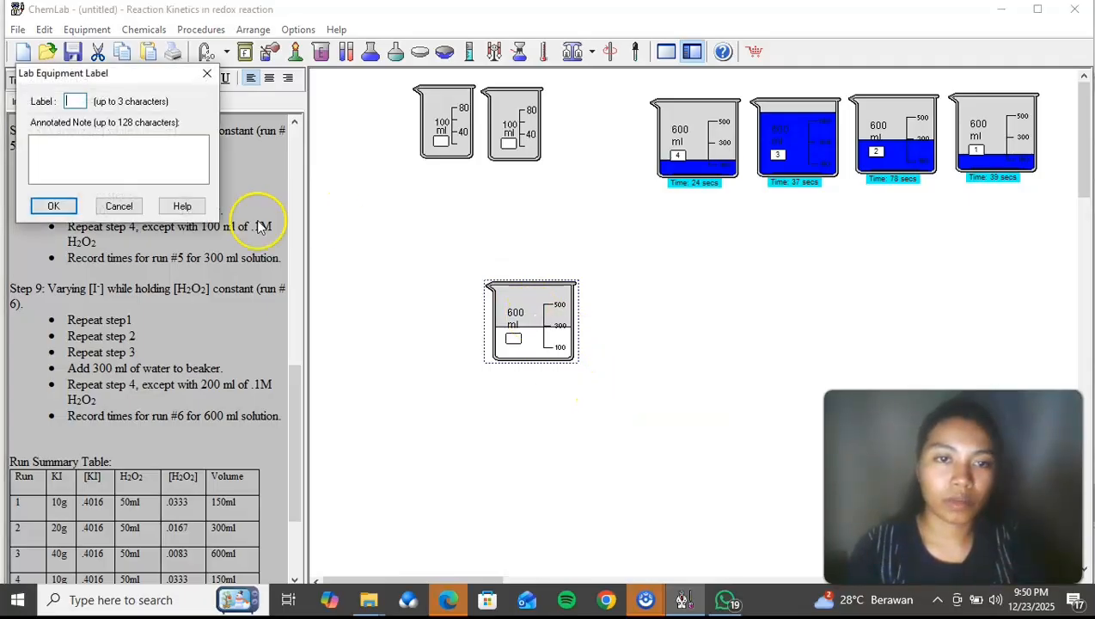
pyautogui.write('5')
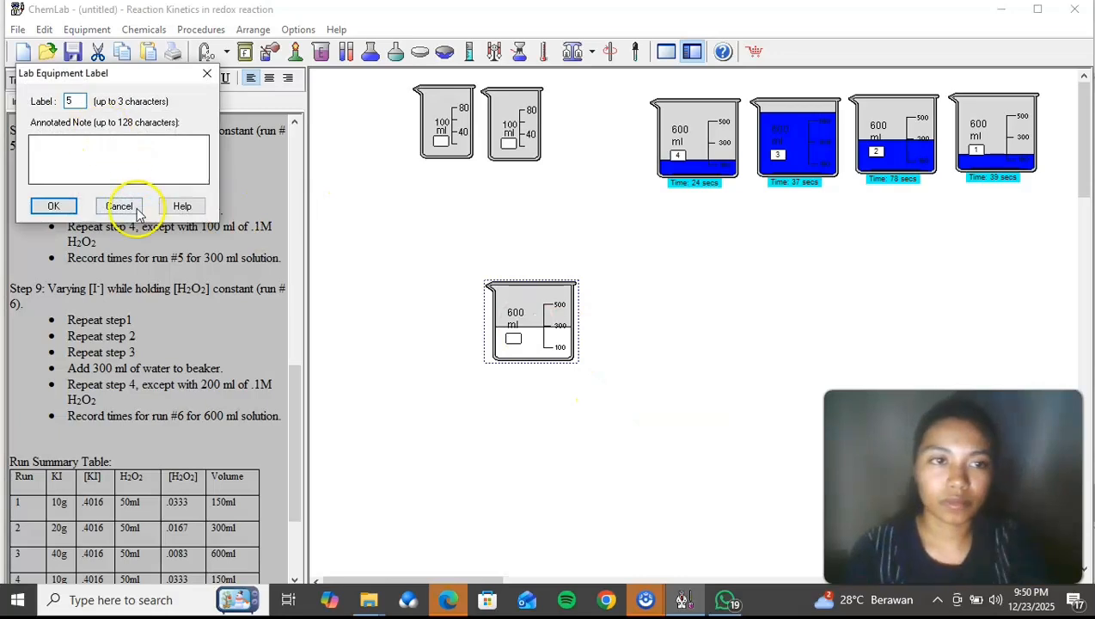
pyautogui.click(53, 206)
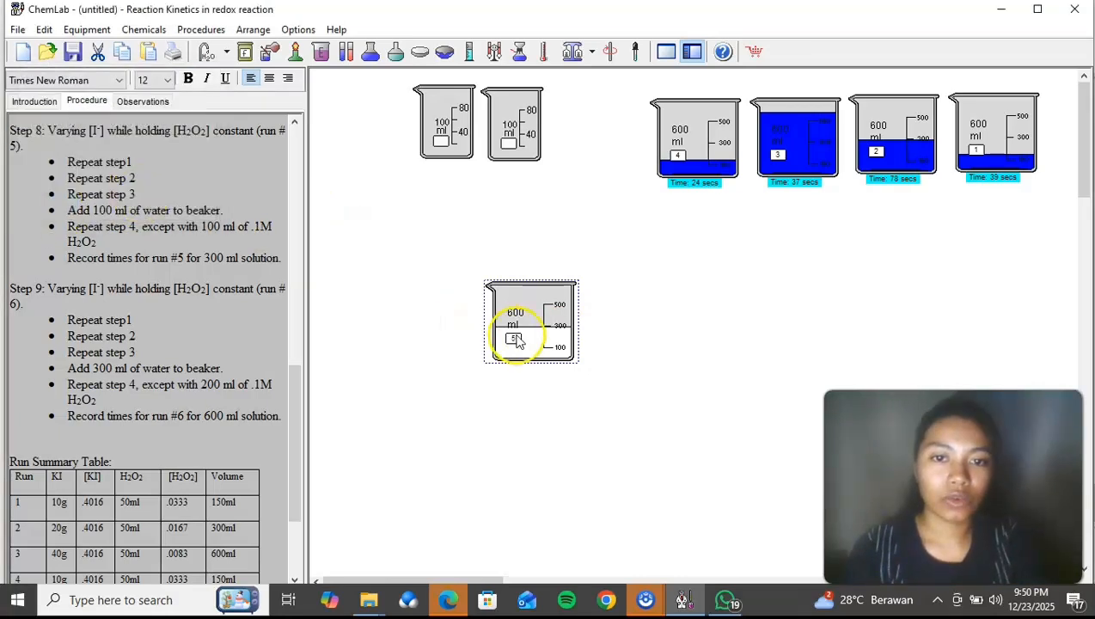
# Step: Start the timer on beaker 5 and place the beaker below beakers 1 and 2
pyautogui.rightClick(513, 336)
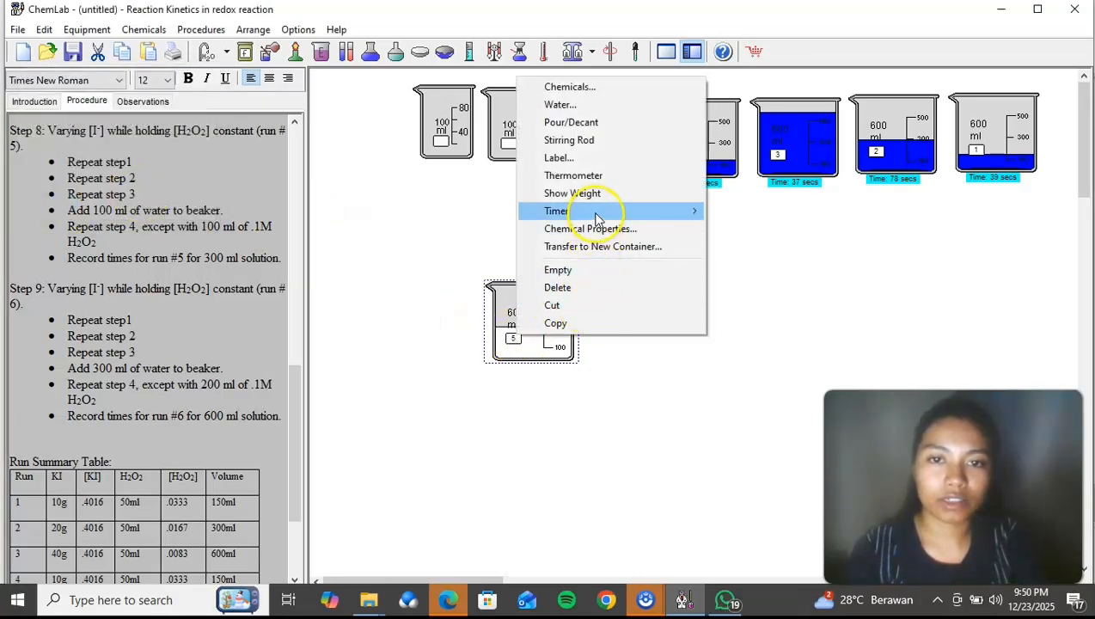
pyautogui.moveTo(598, 215)
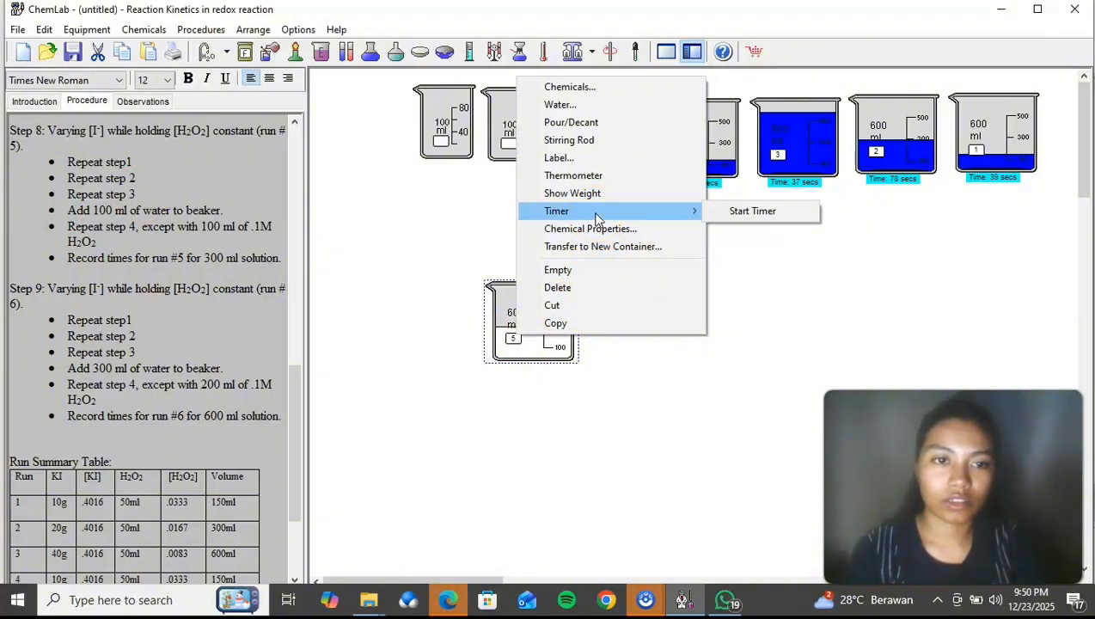
pyautogui.click(746, 212)
pyautogui.moveTo(526, 303); pyautogui.dragTo(935, 212)
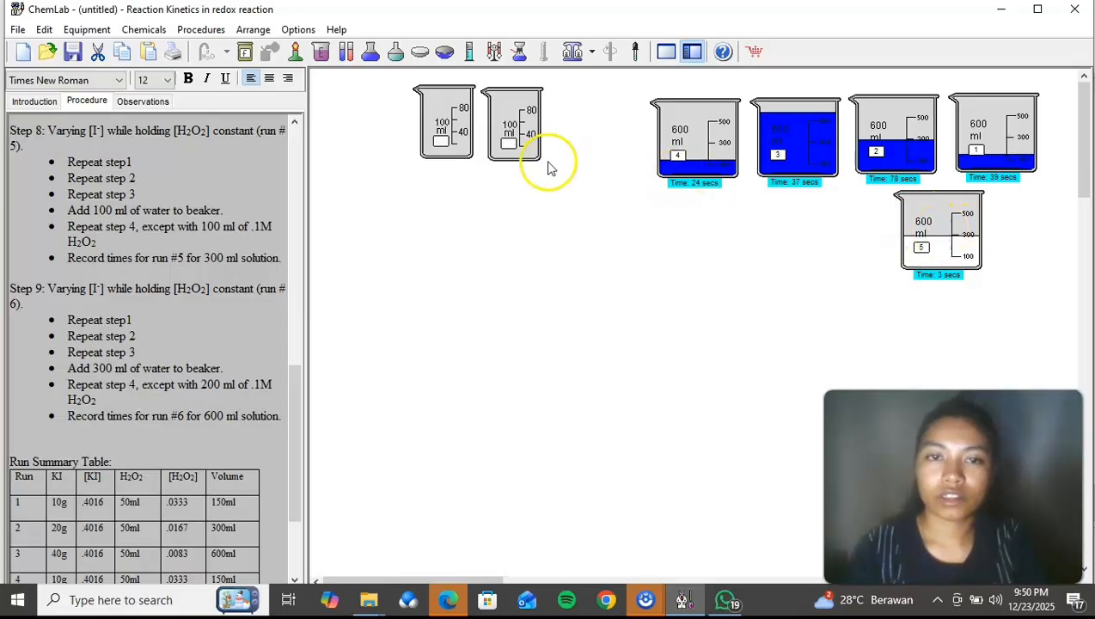
# Step: Move both empty 100 ml beakers lower in the lab area, keeping them side by side
pyautogui.moveTo(293, 393); pyautogui.dragTo(283, 445)
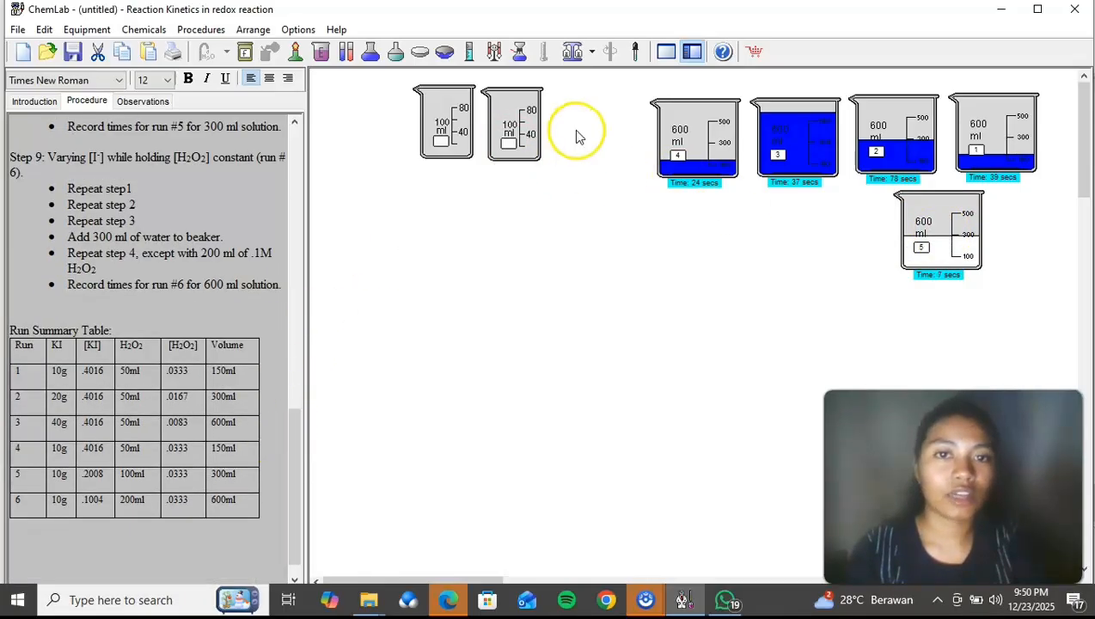
pyautogui.moveTo(541, 124); pyautogui.dragTo(548, 224)
pyautogui.click(447, 138)
pyautogui.moveTo(446, 138); pyautogui.dragTo(442, 234)
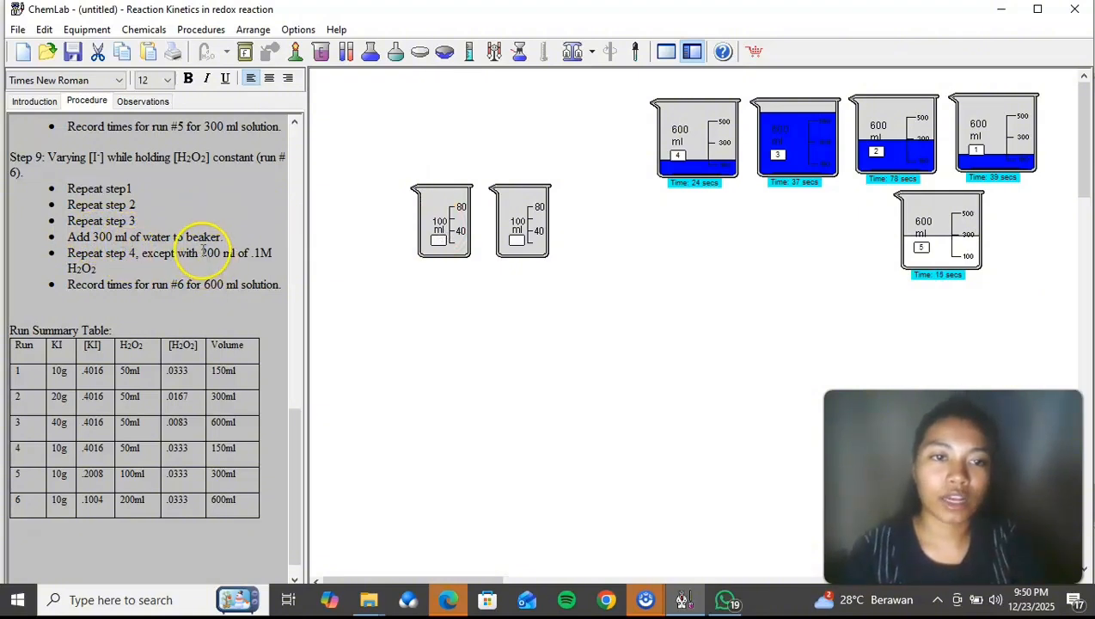
# Step: Add 0.25 g of sodium thiosulfate to the right-hand empty 100 ml beaker
pyautogui.rightClick(539, 216)
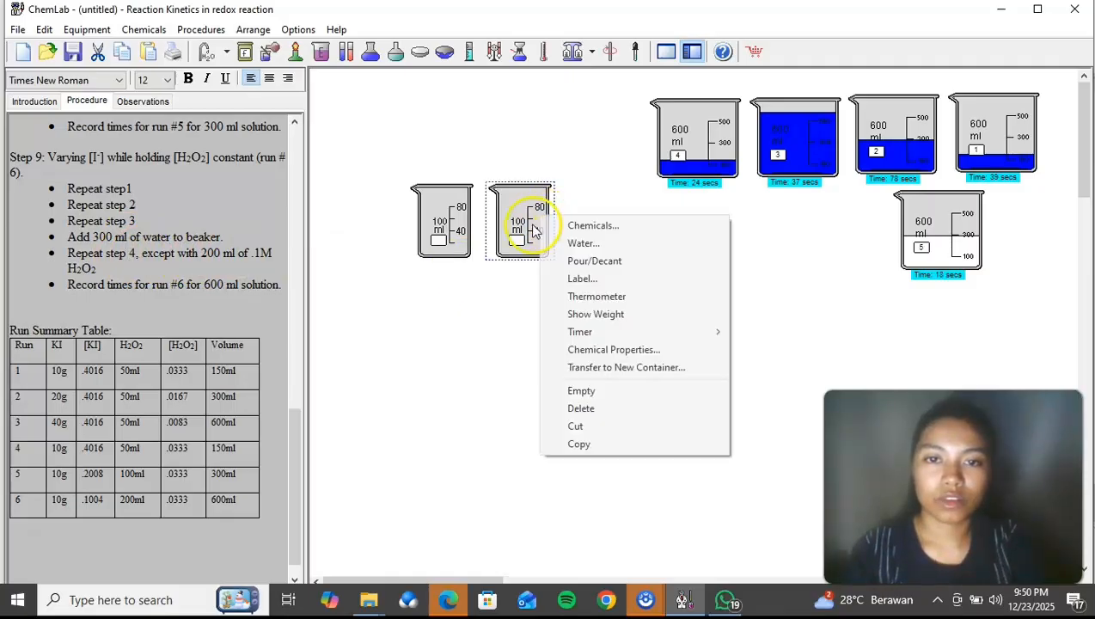
pyautogui.click(574, 227)
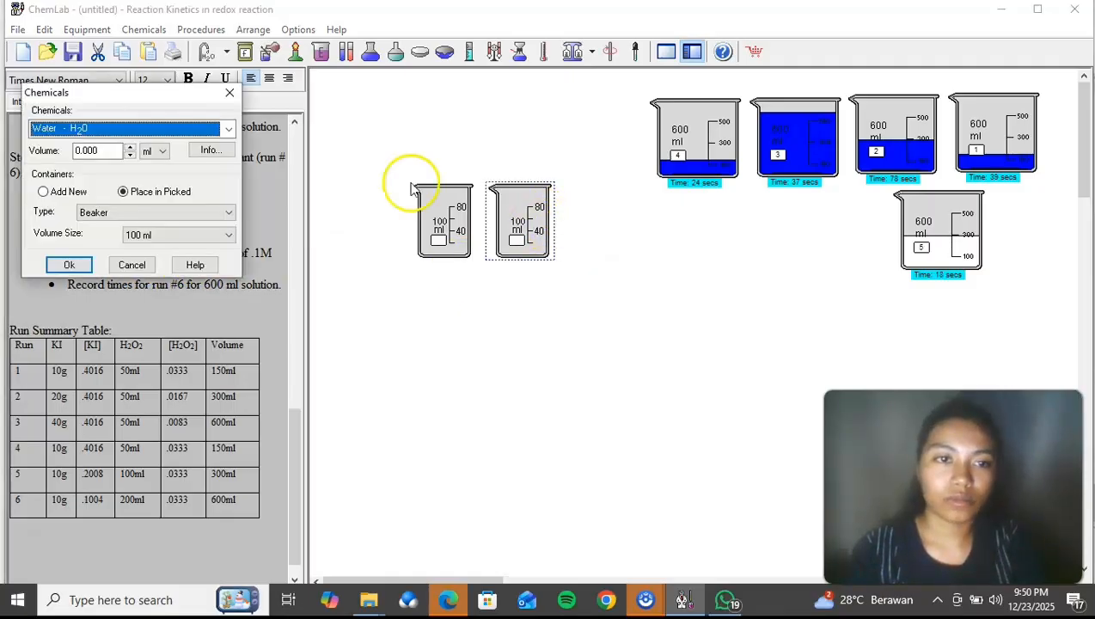
pyautogui.click(229, 134)
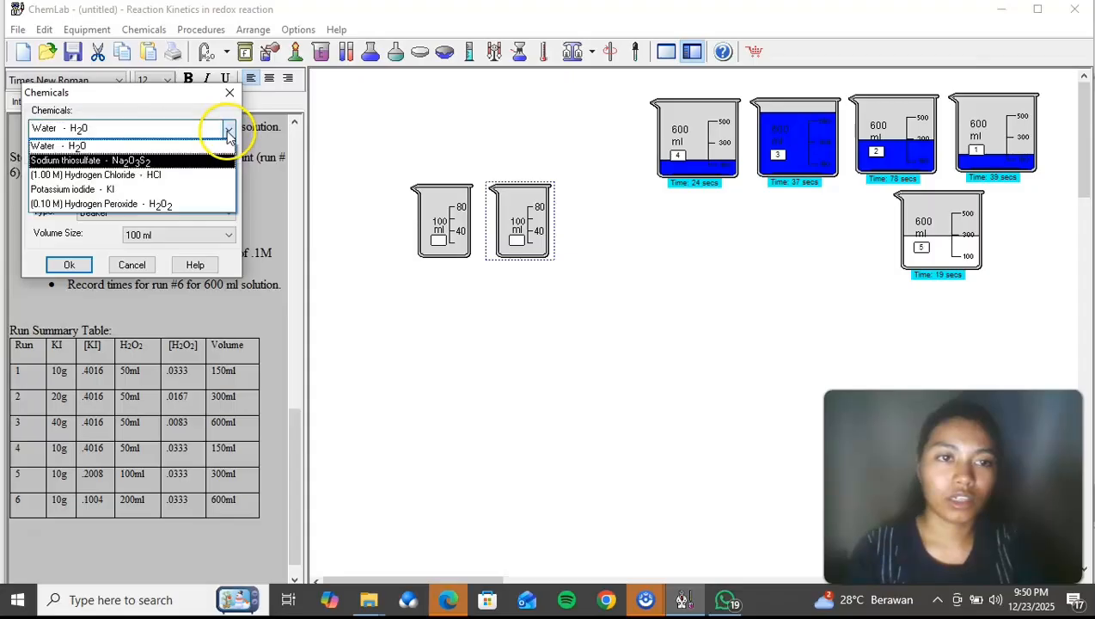
pyautogui.click(153, 159)
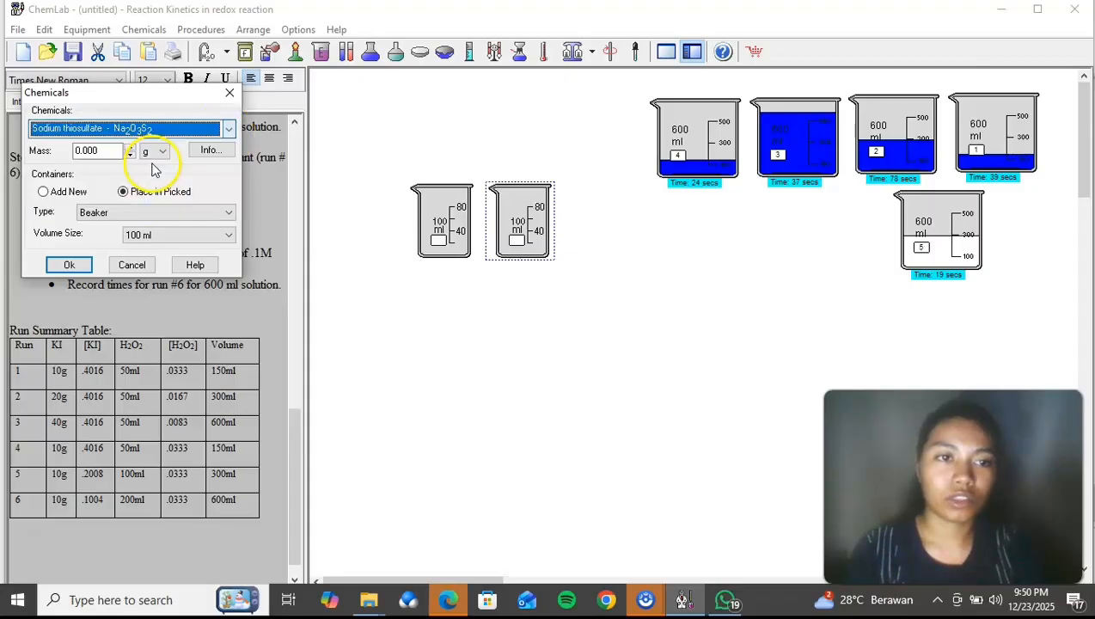
pyautogui.doubleClick(93, 151)
pyautogui.write('0.25')
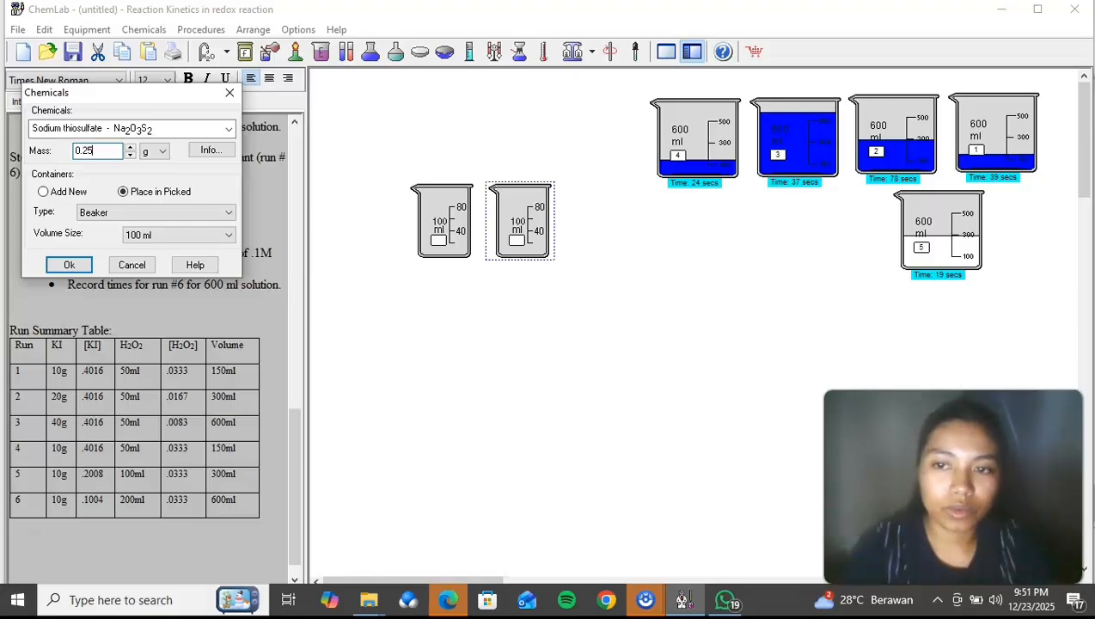
pyautogui.click(70, 265)
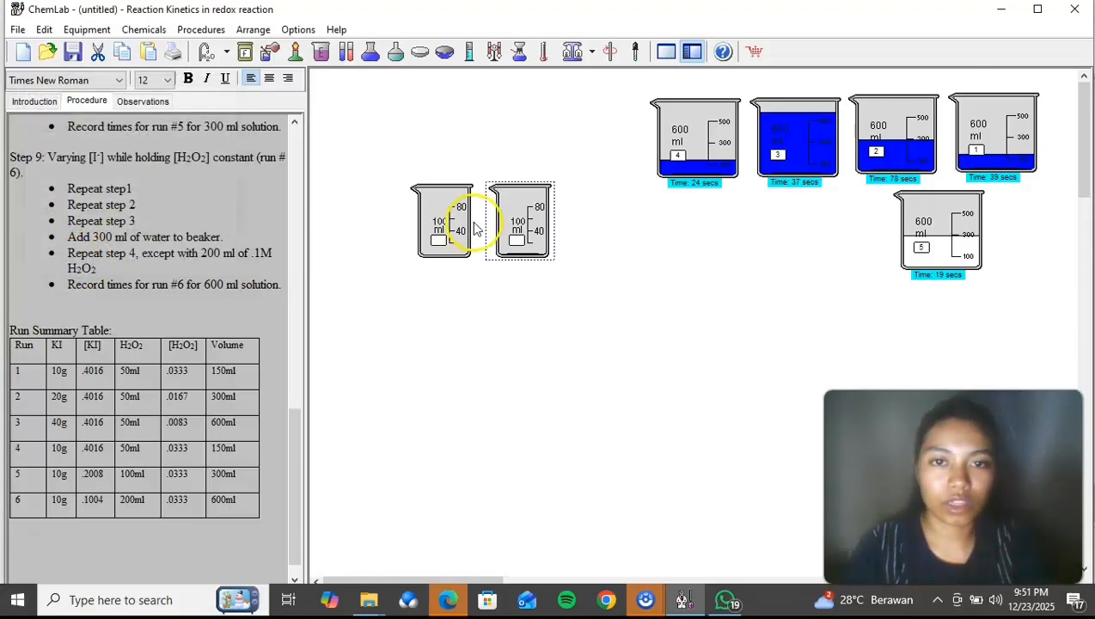
# Step: Add 20 ml of room-temperature water to the sodium thiosulfate beaker and stir it with a stirring rod
pyautogui.rightClick(533, 225)
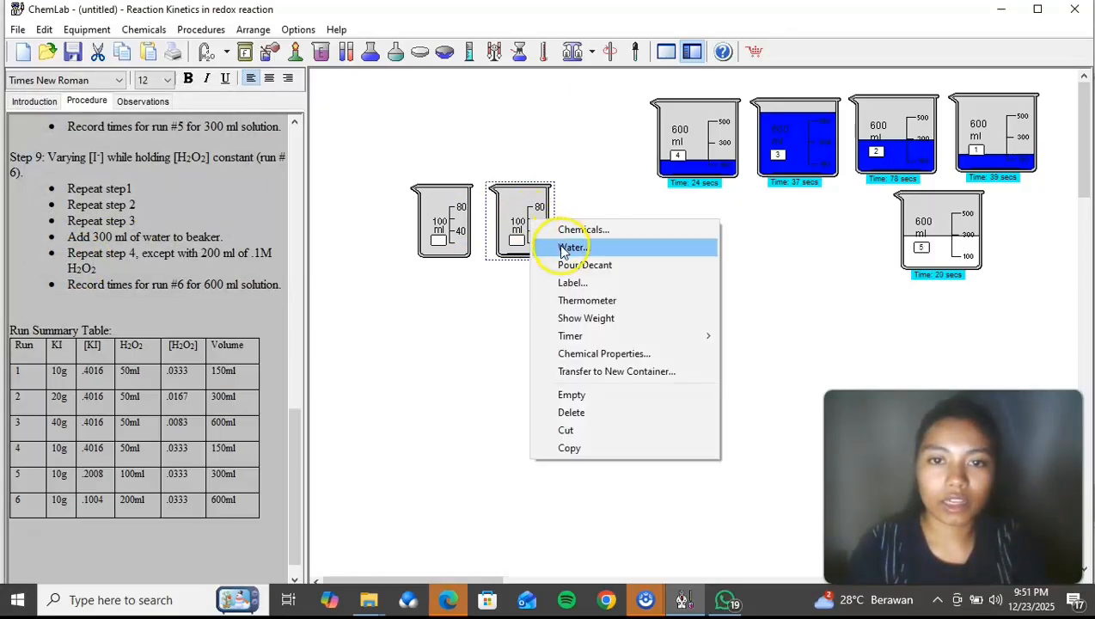
pyautogui.click(569, 248)
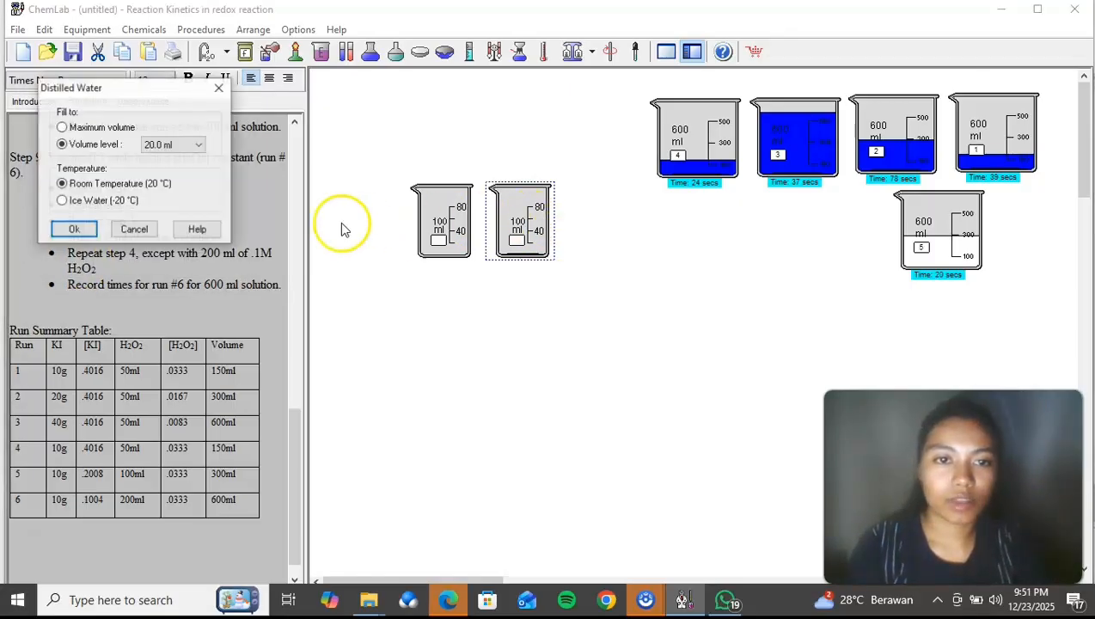
pyautogui.click(79, 229)
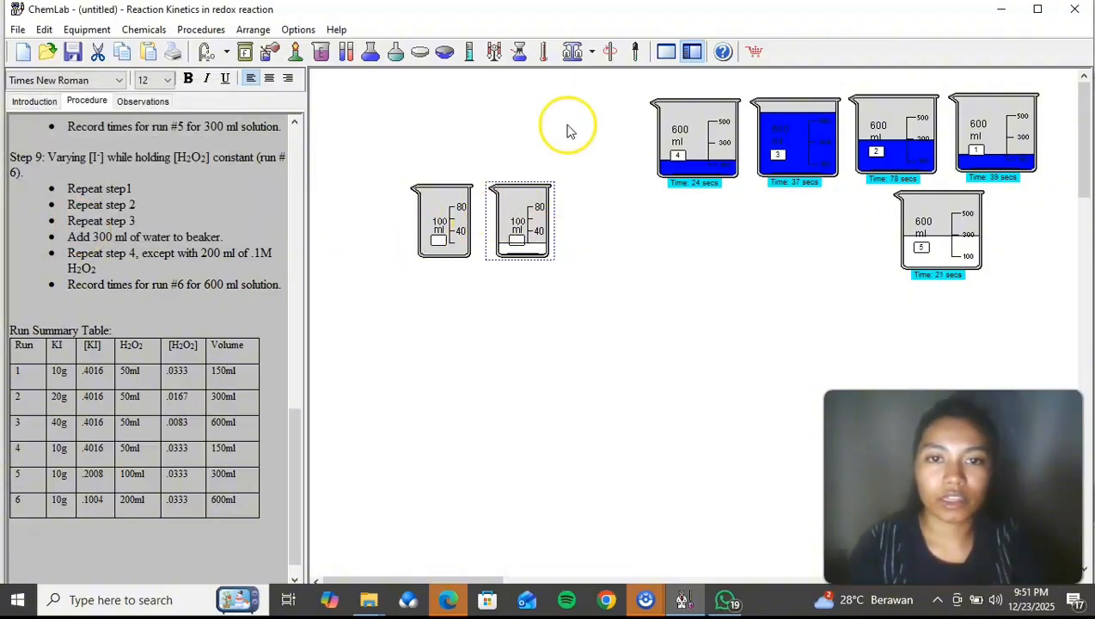
pyautogui.click(607, 51)
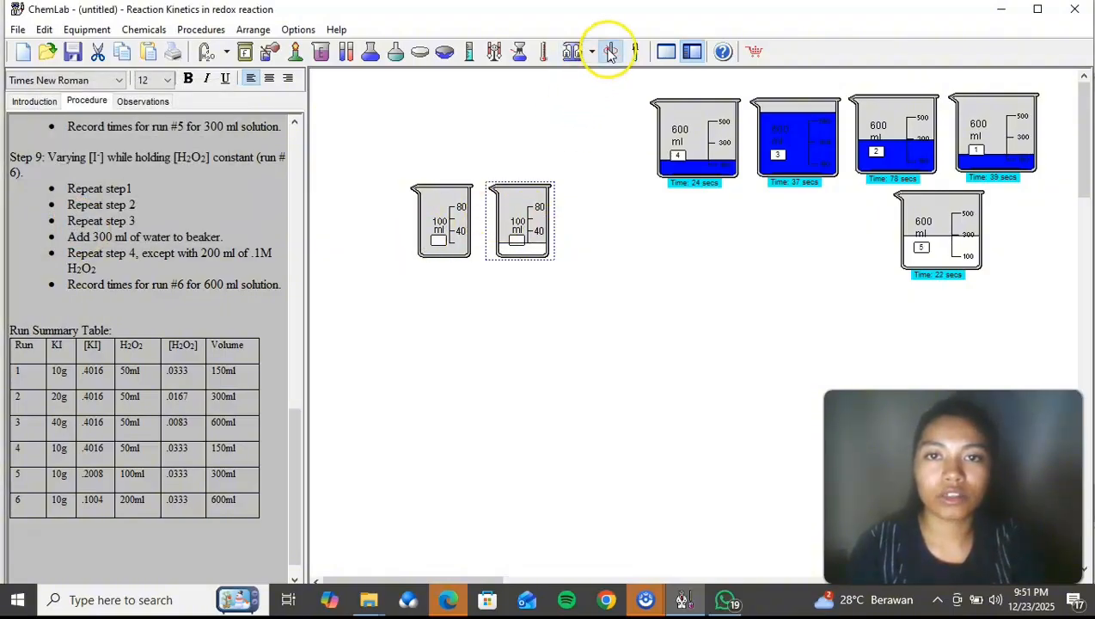
# Step: Add 10 g of potassium iodide to the remaining empty 100 ml beaker
pyautogui.rightClick(457, 209)
pyautogui.click(489, 213)
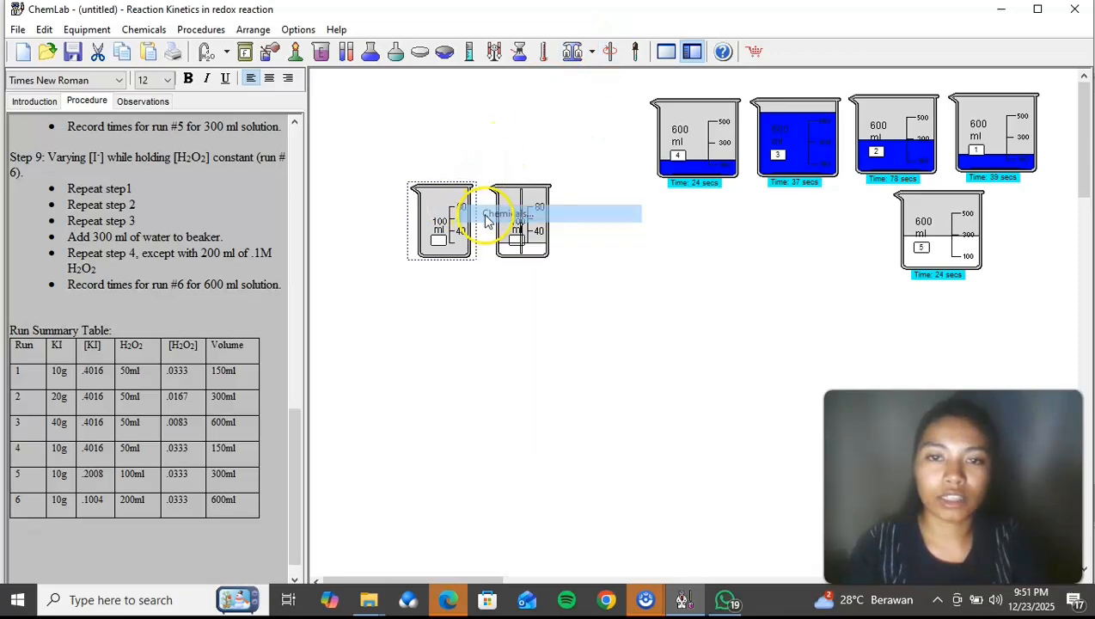
pyautogui.click(230, 129)
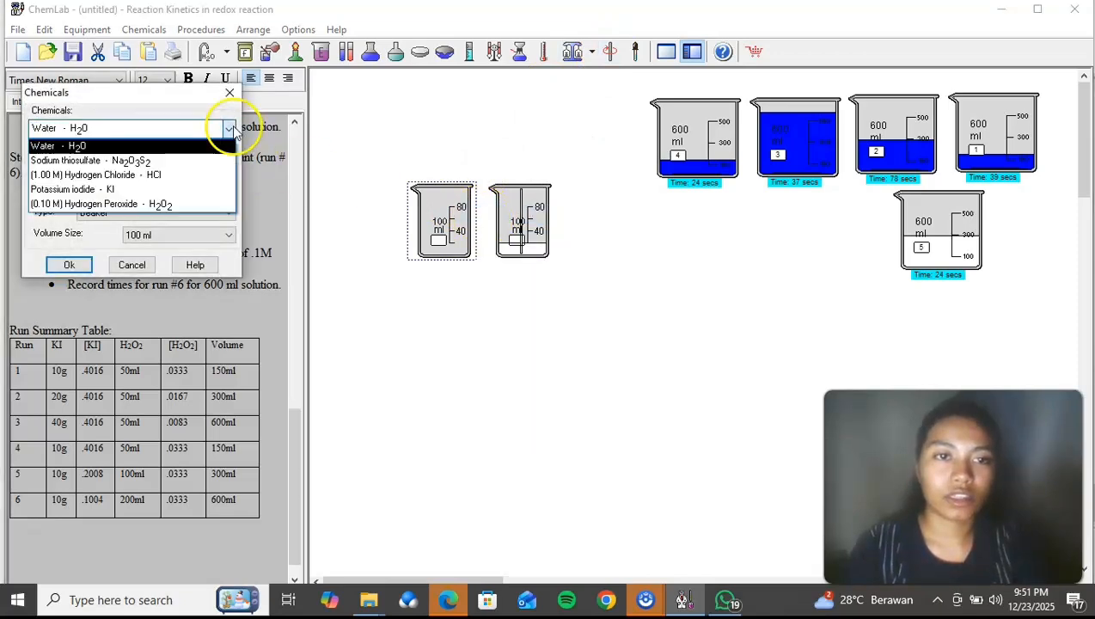
pyautogui.click(169, 190)
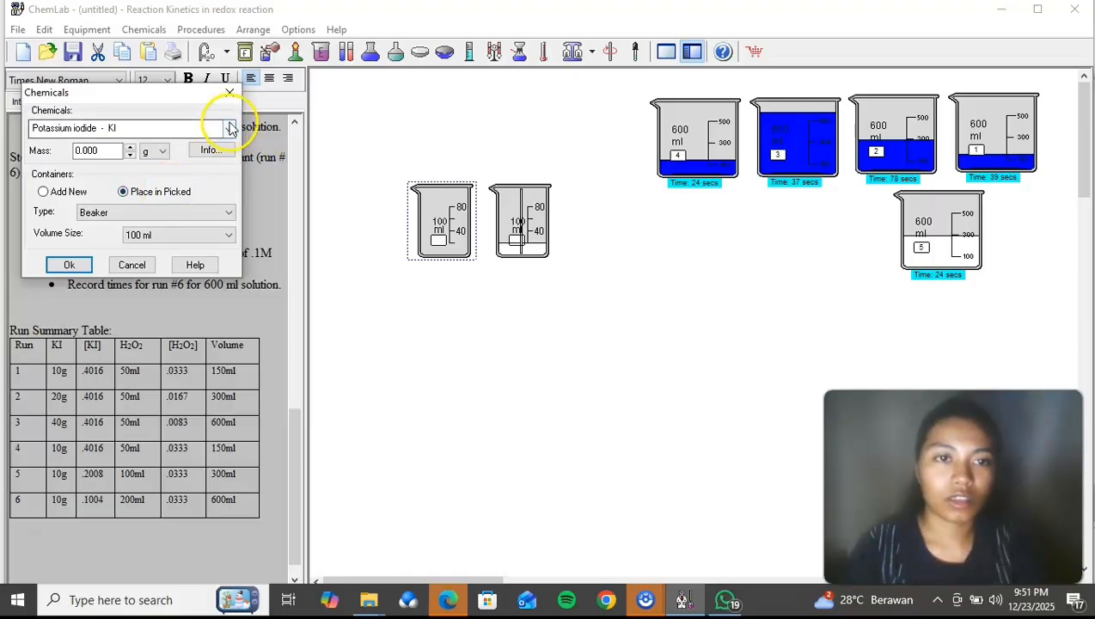
pyautogui.click(99, 150)
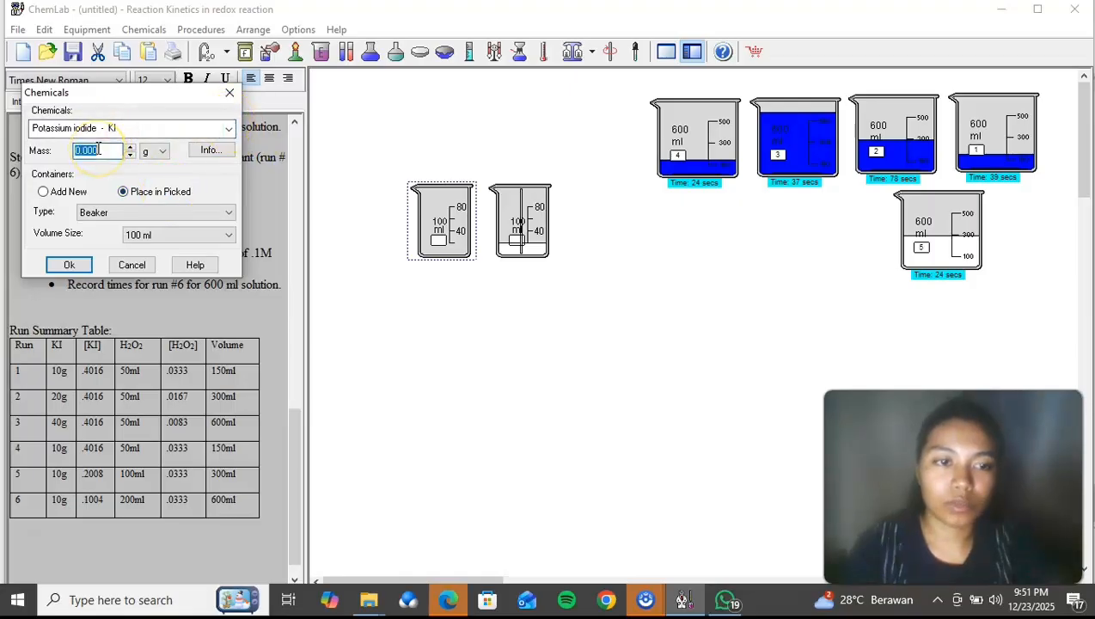
pyautogui.click(79, 274)
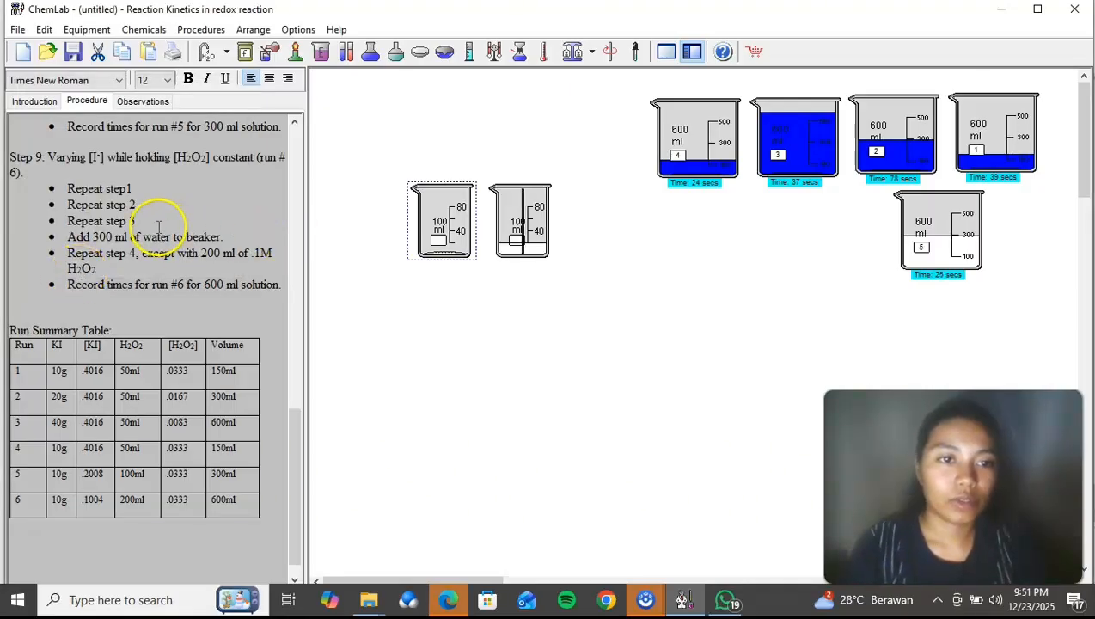
# Step: Add 20 ml of room-temperature water to the potassium iodide beaker and stir it with a stirring rod
pyautogui.rightClick(455, 241)
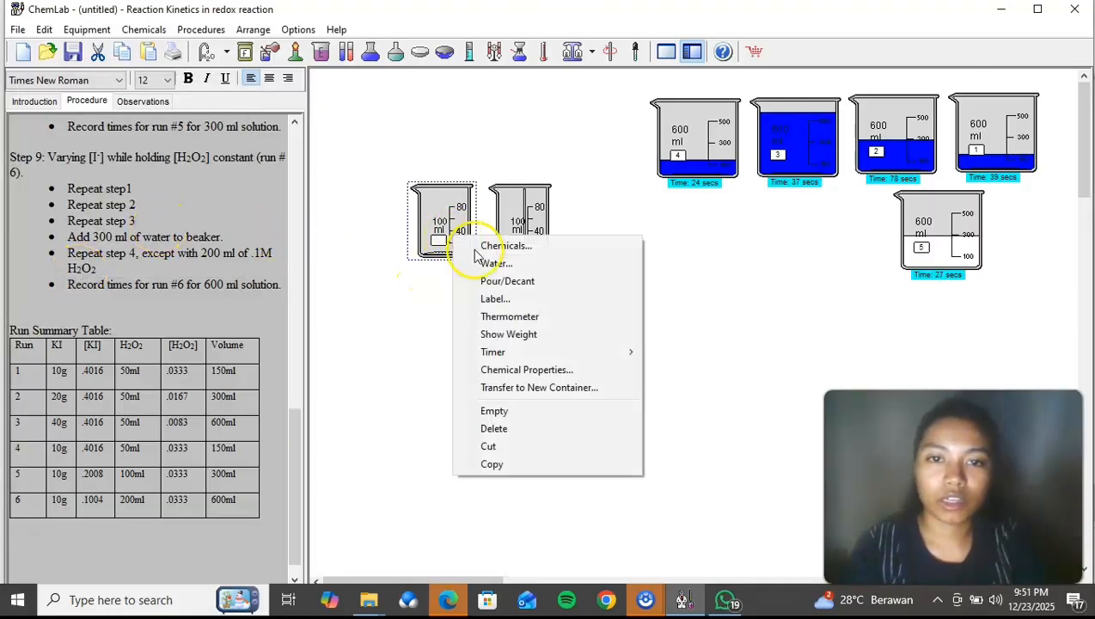
pyautogui.click(492, 263)
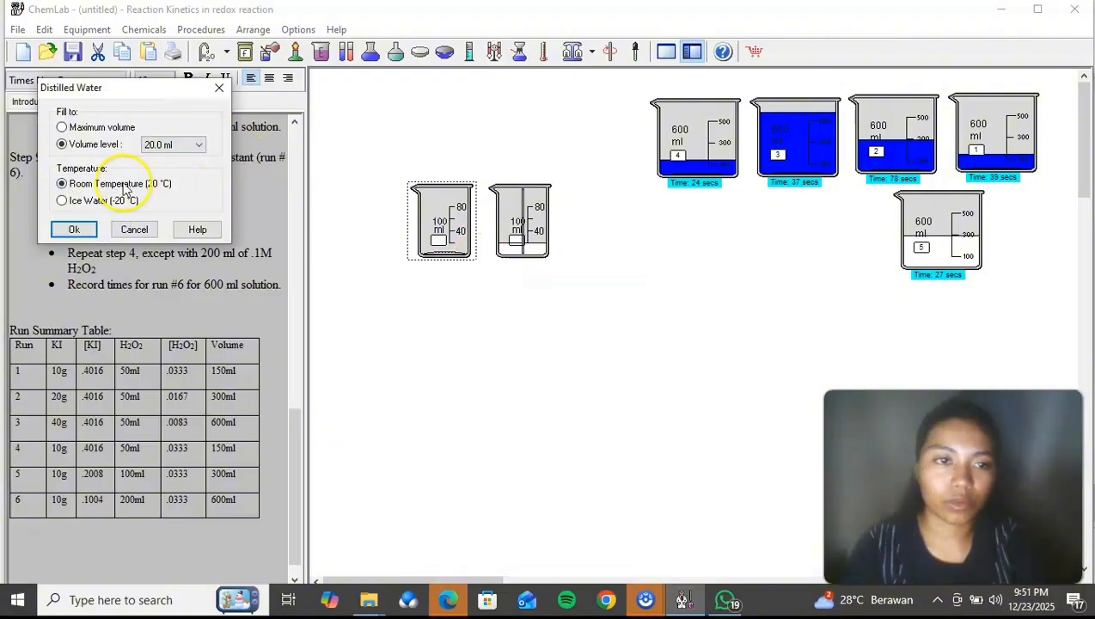
pyautogui.click(74, 228)
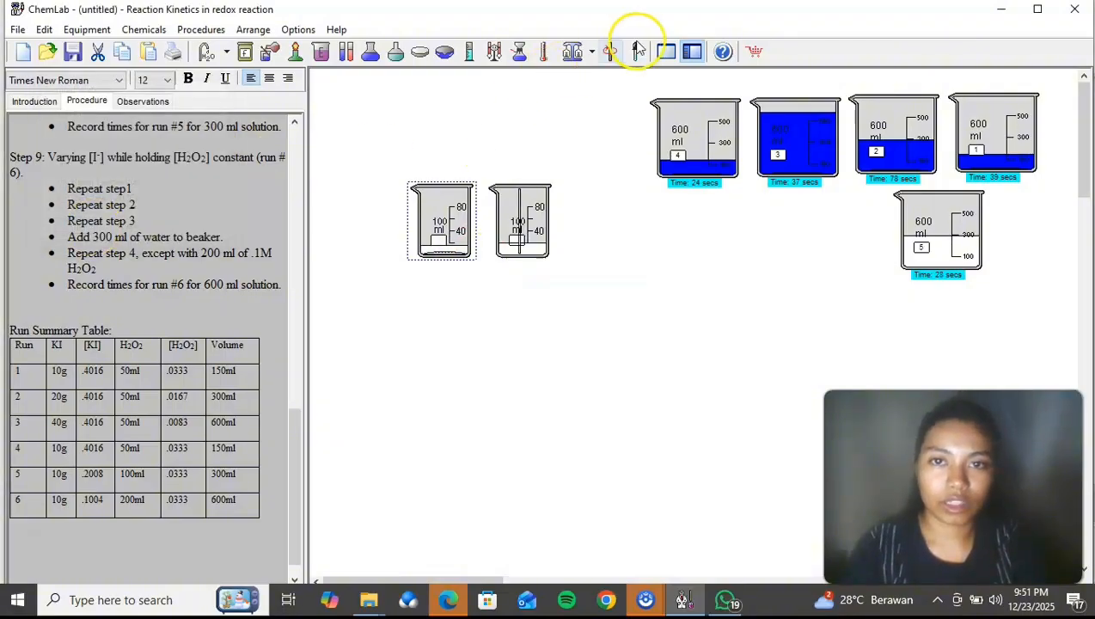
# Step: Stop the timer on beaker 5 once its solution turns blue
pyautogui.rightClick(949, 246)
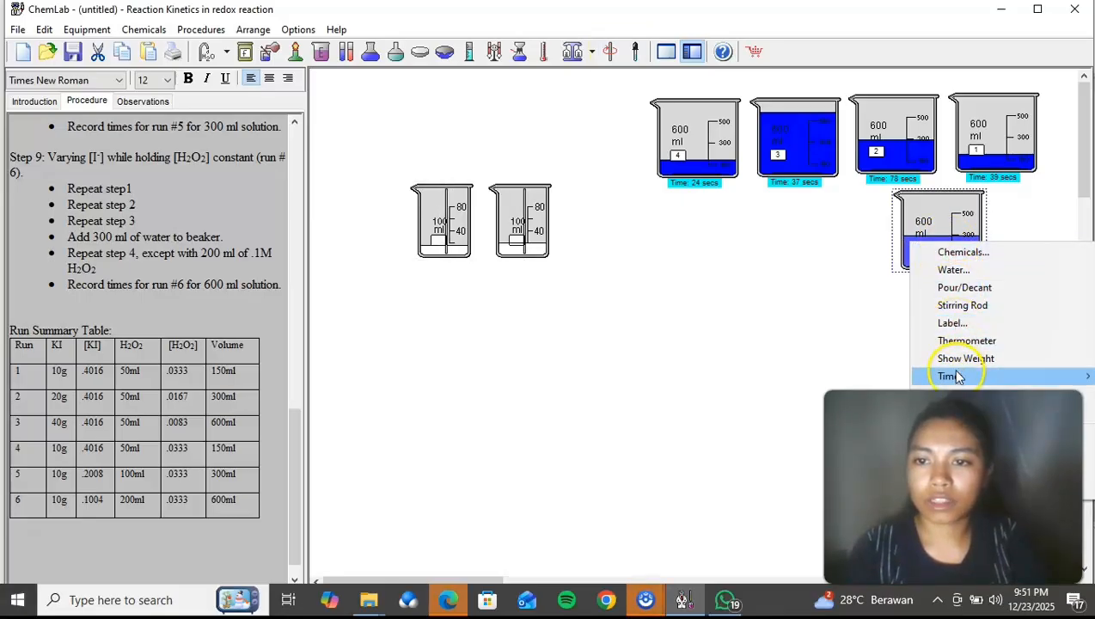
pyautogui.moveTo(955, 376)
pyautogui.click(885, 374)
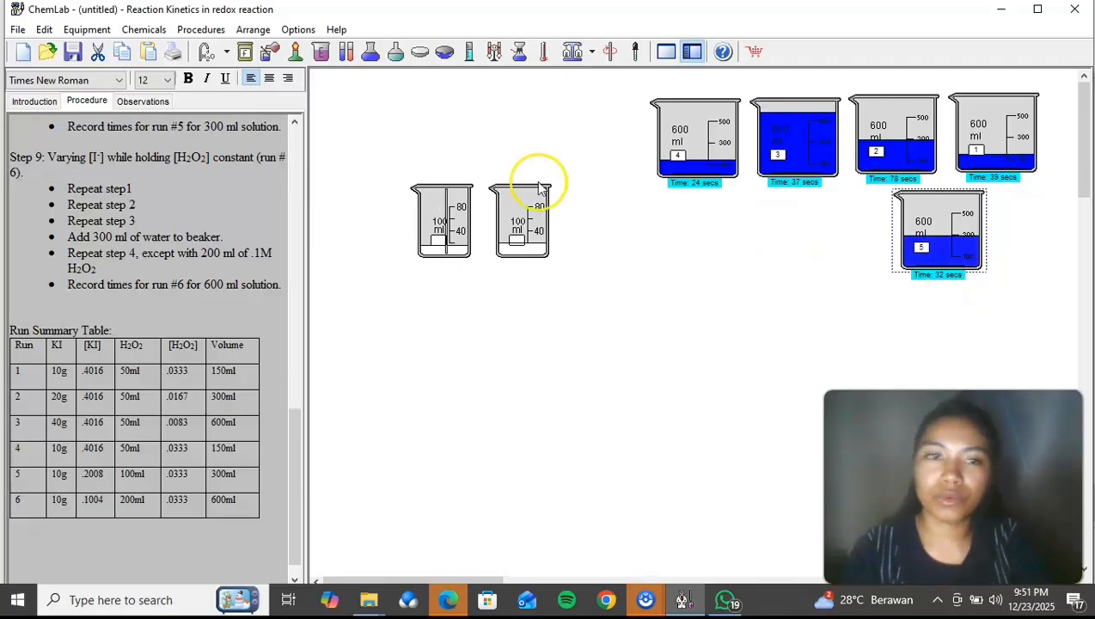
# Step: Record "32 second" as the run 5 time in the observations
pyautogui.click(145, 101)
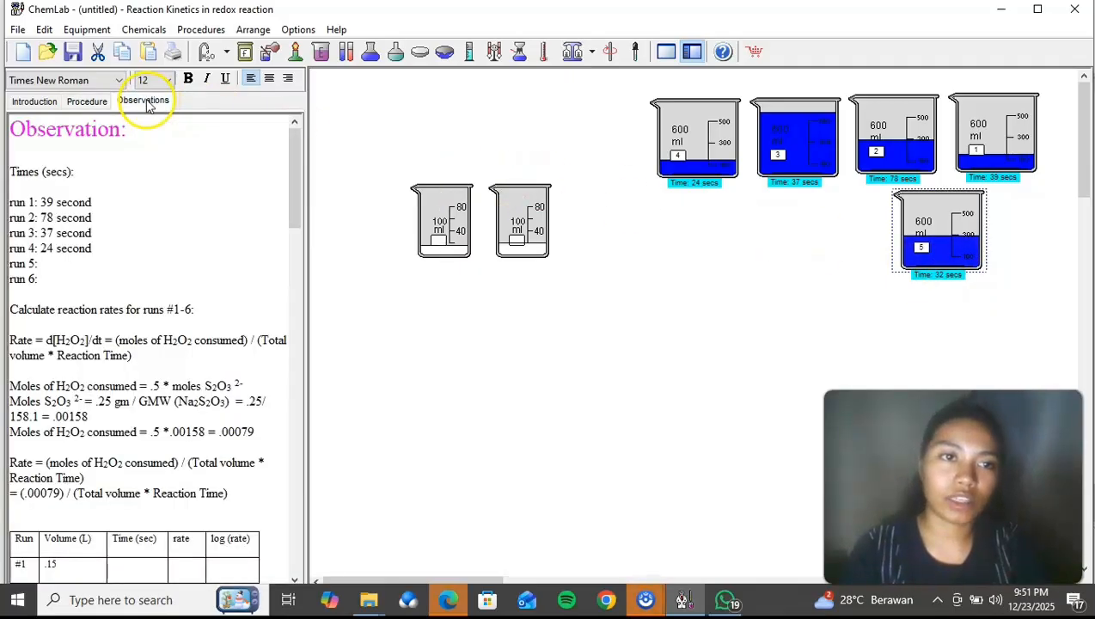
pyautogui.click(49, 264)
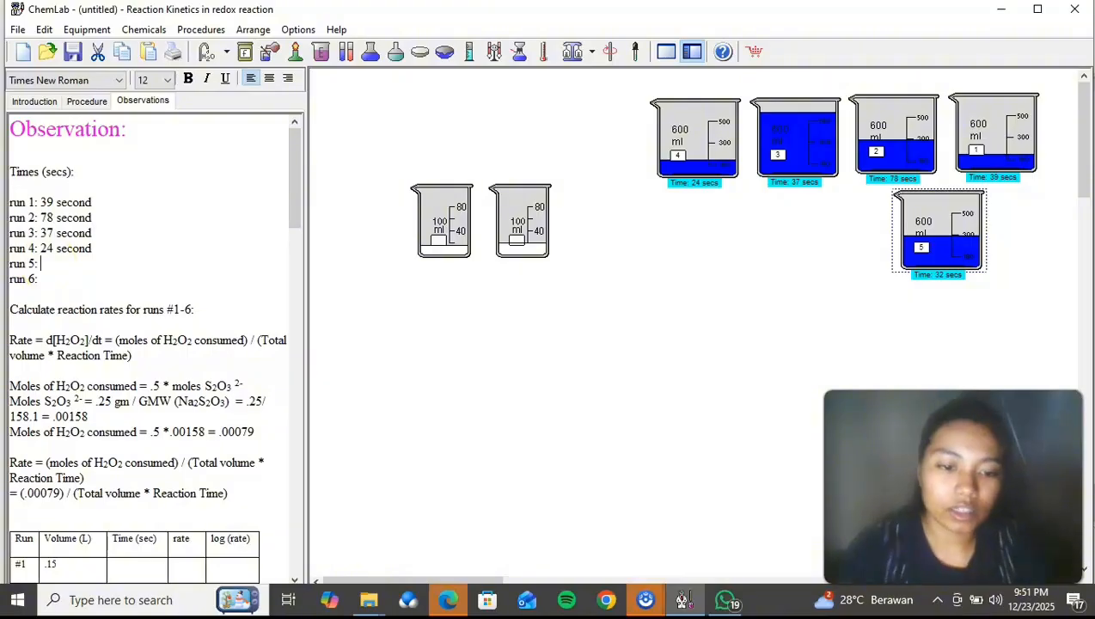
pyautogui.write('32 second')
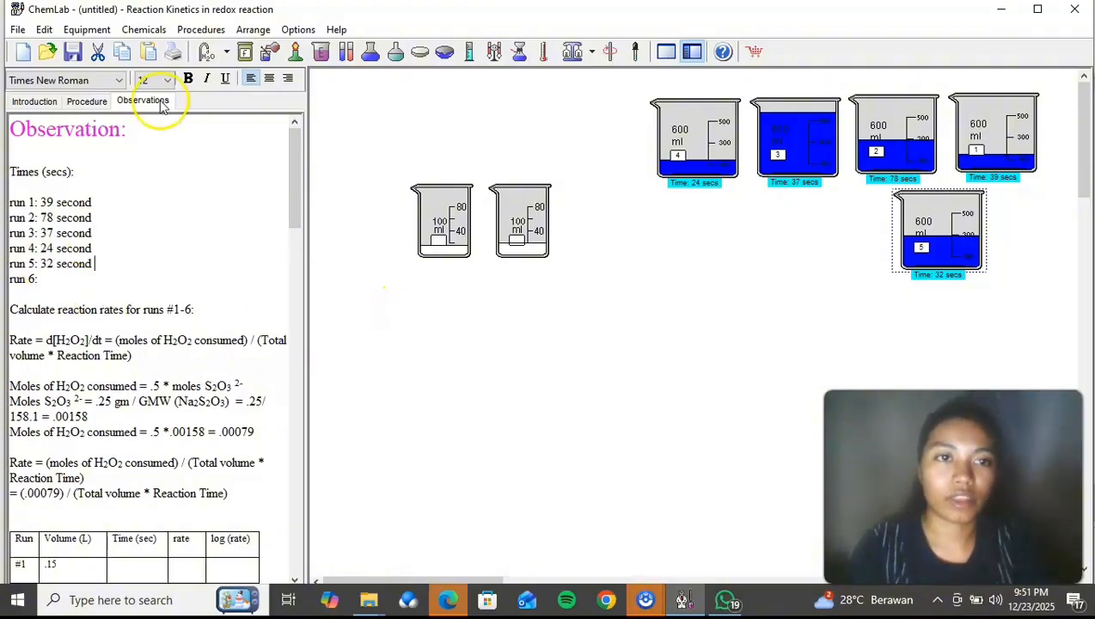
# Step: Consult the run 6 procedure, then add a 600 ml beaker and place it below the two filled 100 ml beakers
pyautogui.click(93, 103)
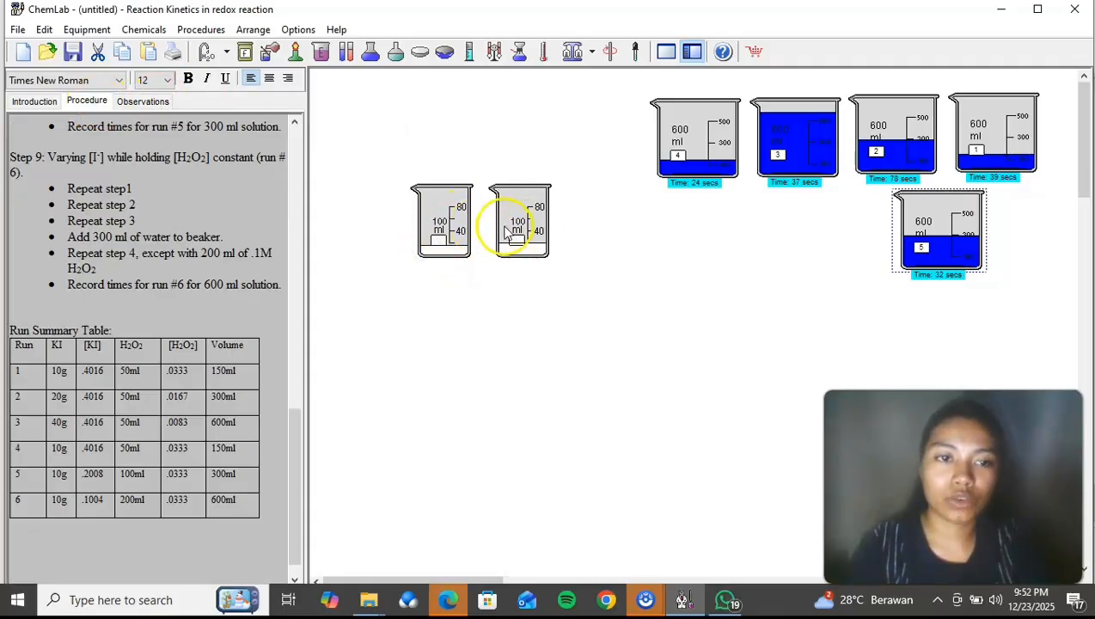
pyautogui.rightClick(489, 340)
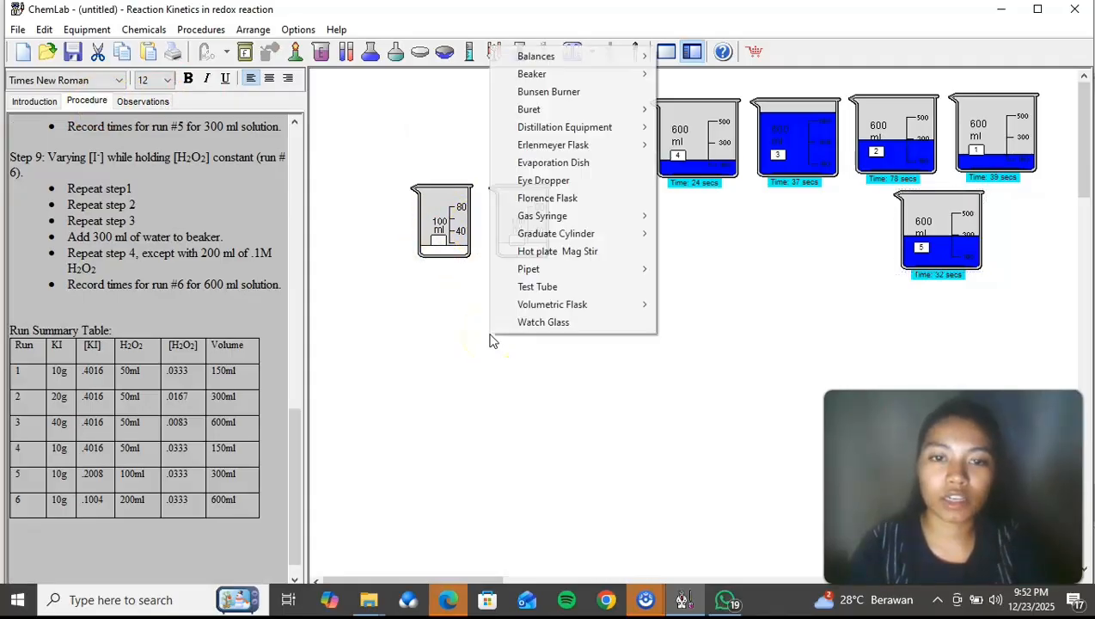
pyautogui.moveTo(584, 75)
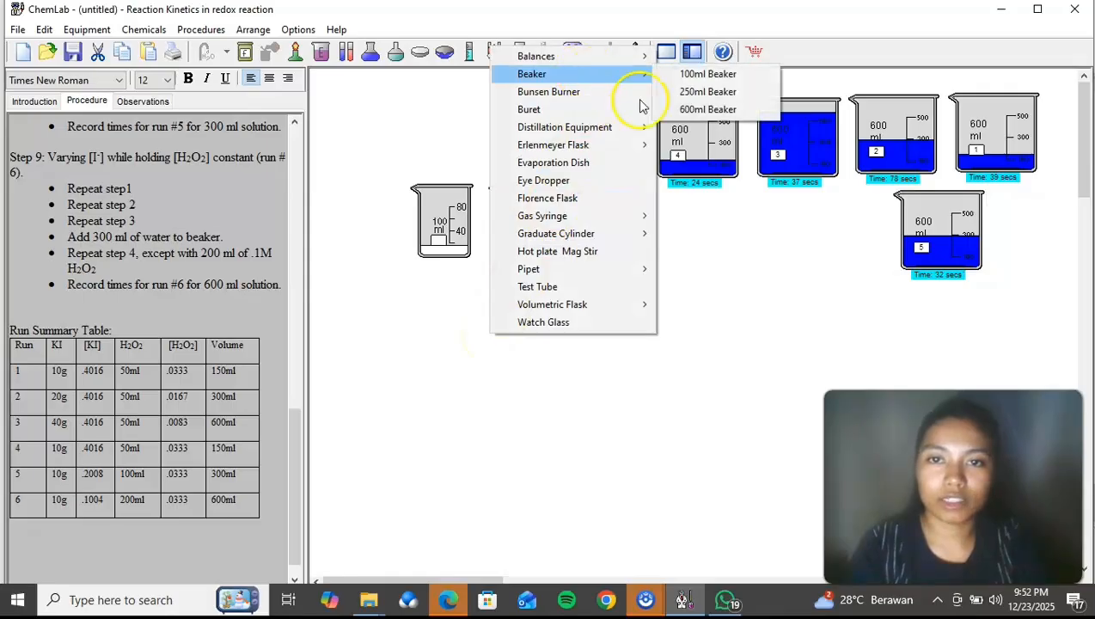
pyautogui.click(675, 108)
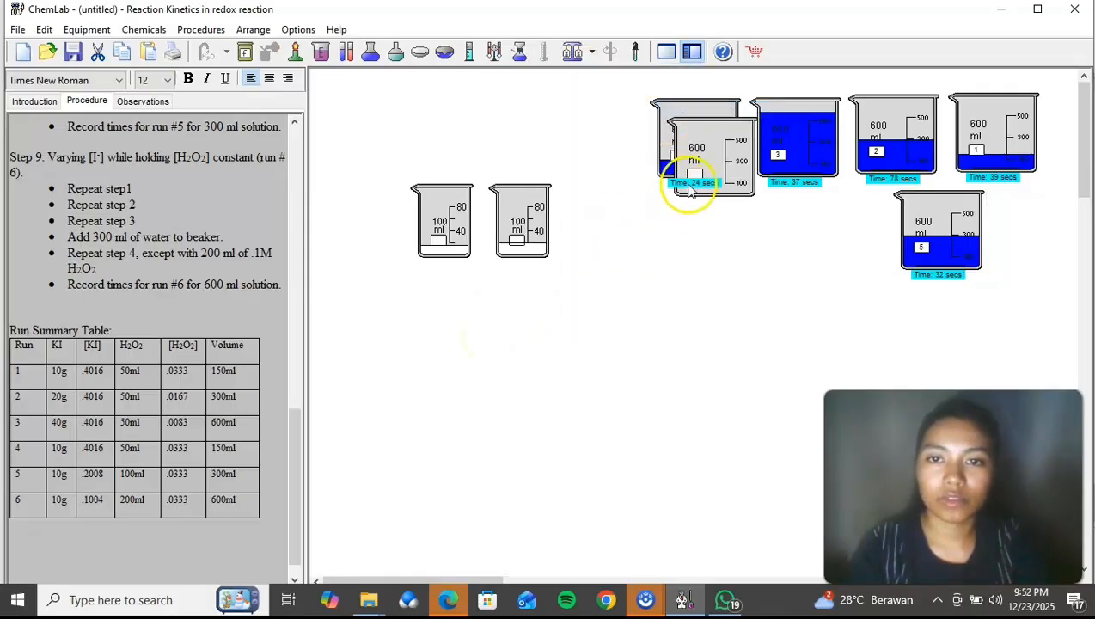
pyautogui.moveTo(710, 162); pyautogui.dragTo(484, 359)
# Step: Pour both 100 ml beakers of solution into the new 600 ml beaker and set the emptied beakers aside above it
pyautogui.moveTo(528, 256); pyautogui.dragTo(520, 311)
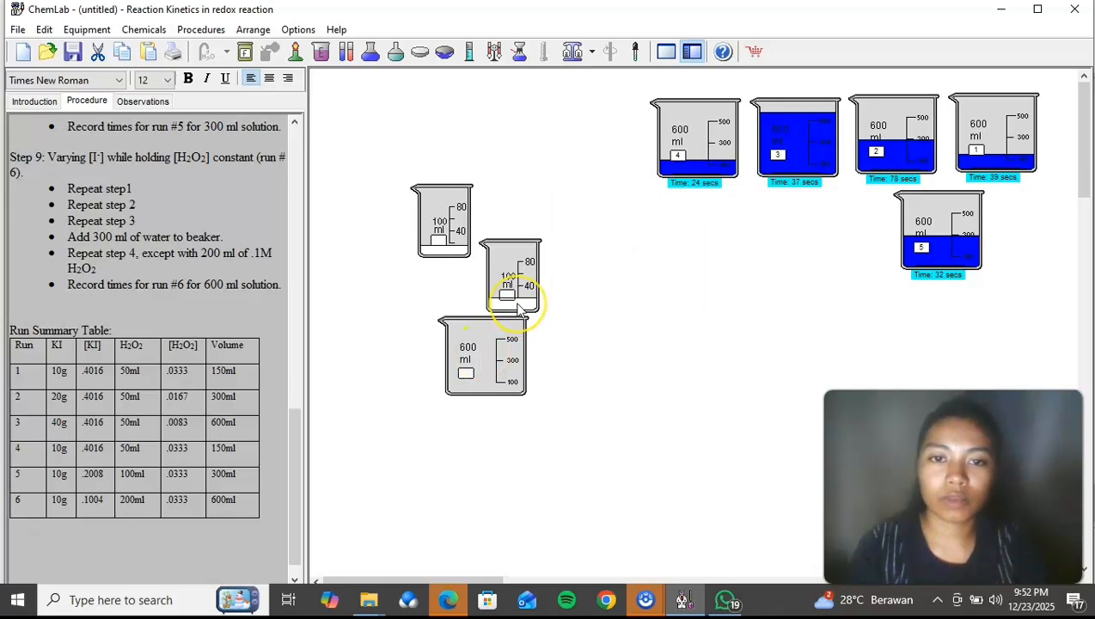
pyautogui.rightClick(519, 308)
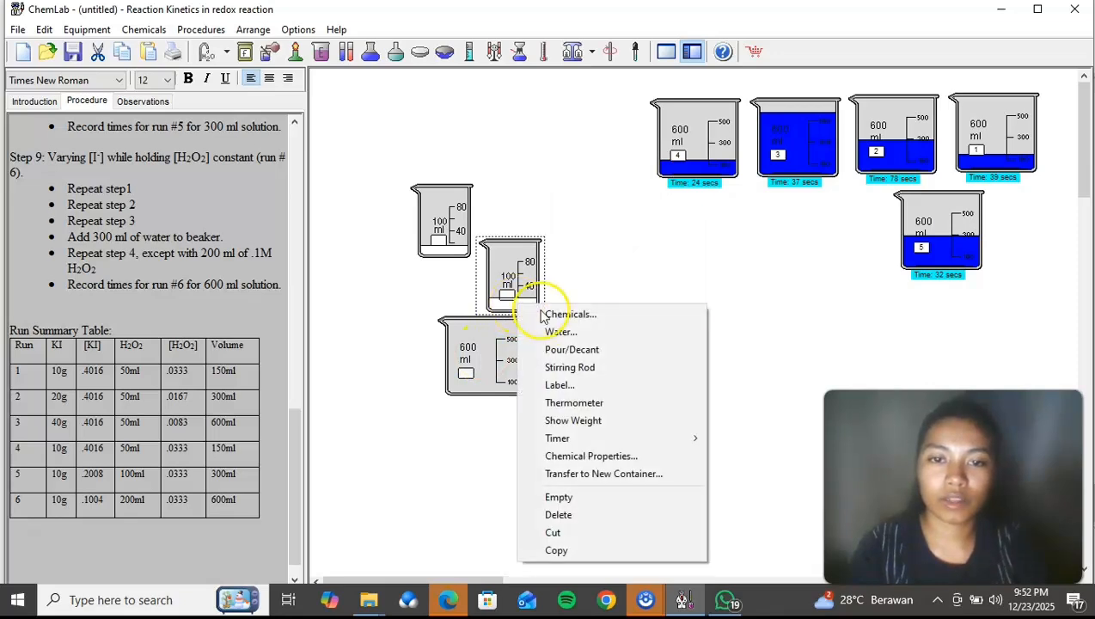
pyautogui.click(564, 351)
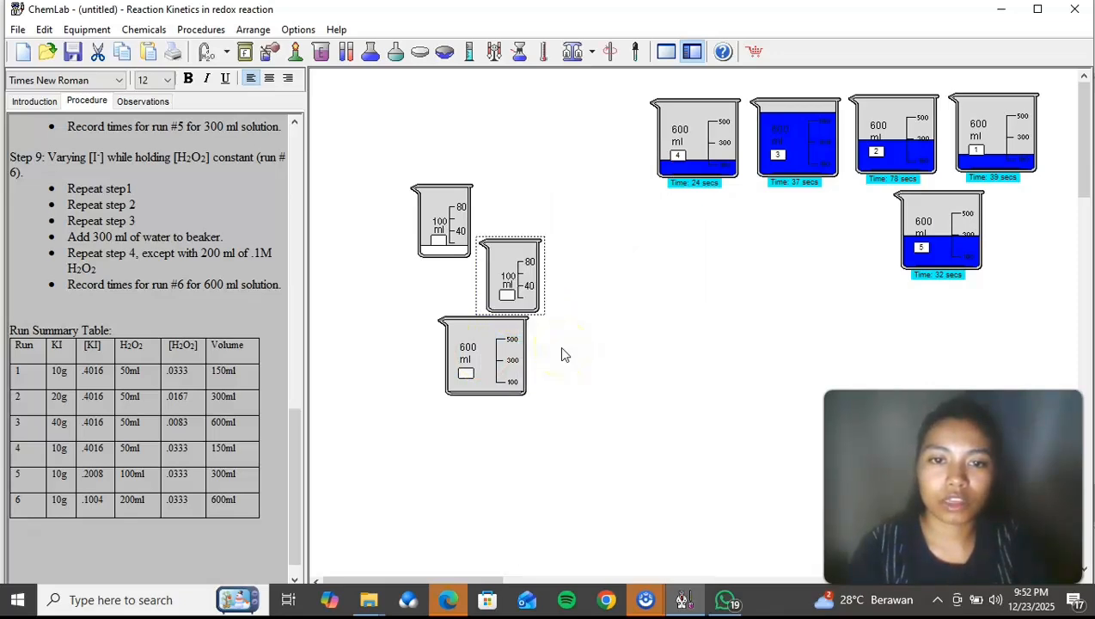
pyautogui.moveTo(517, 295); pyautogui.dragTo(536, 150)
pyautogui.moveTo(473, 218); pyautogui.dragTo(537, 277)
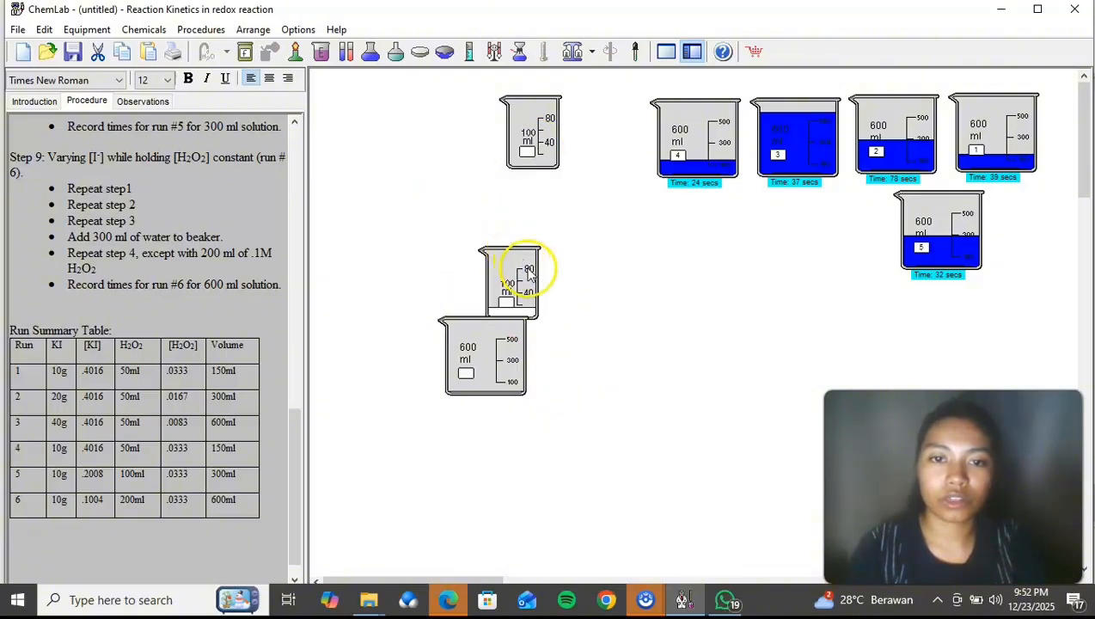
pyautogui.rightClick(530, 274)
pyautogui.click(566, 316)
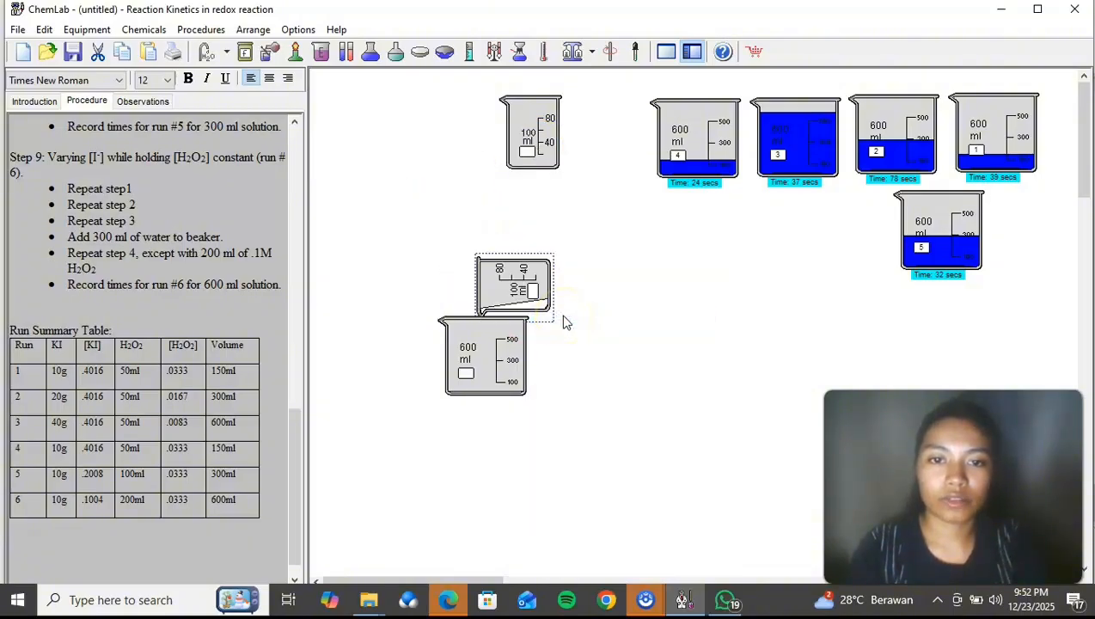
pyautogui.moveTo(514, 279); pyautogui.dragTo(441, 138)
# Step: Add 60 ml of 1.00 M hydrogen chloride to the new 600 ml beaker
pyautogui.rightClick(483, 332)
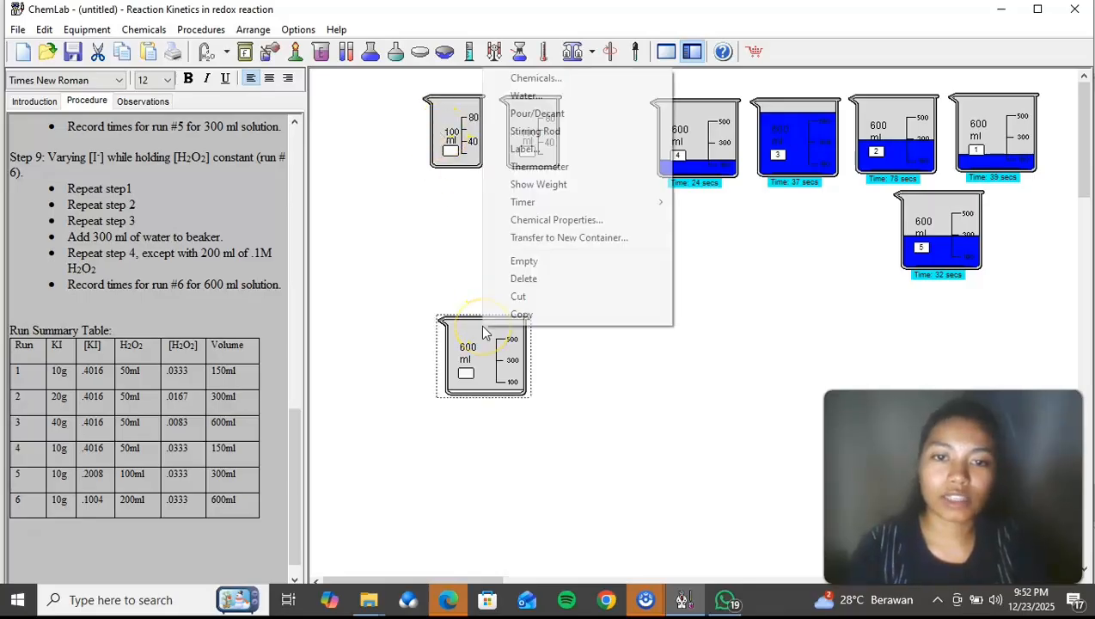
pyautogui.click(538, 80)
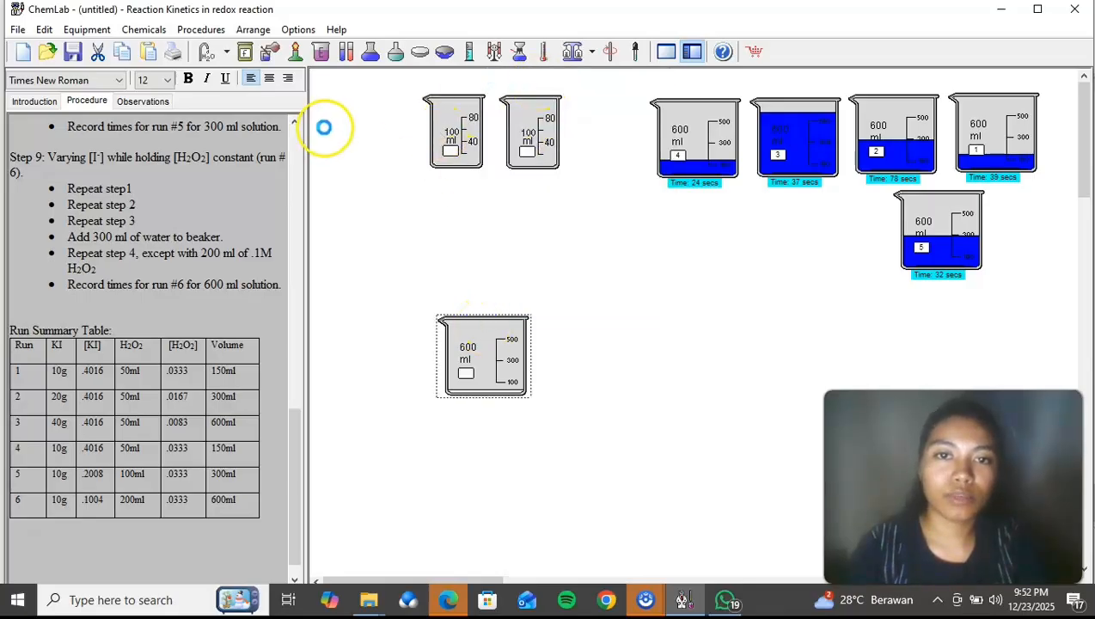
pyautogui.doubleClick(87, 150)
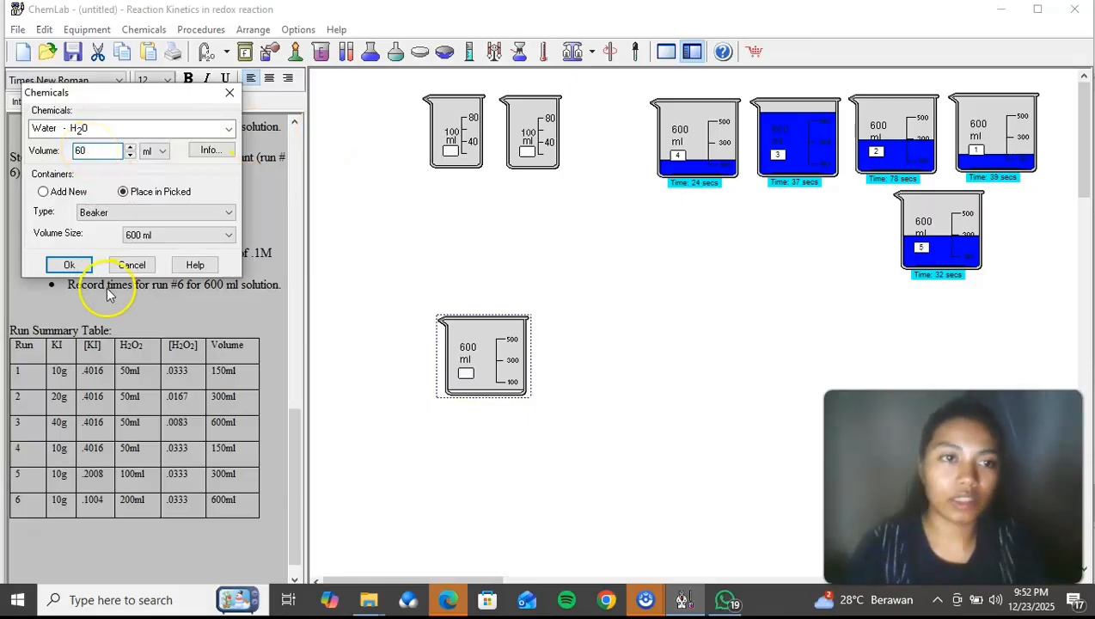
pyautogui.click(229, 131)
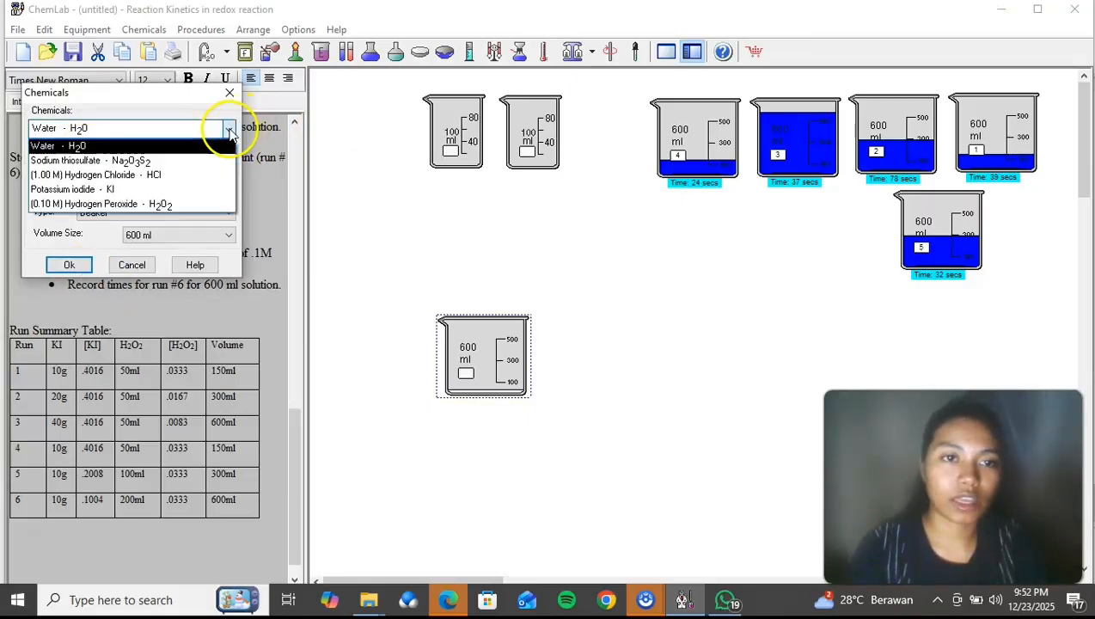
pyautogui.click(163, 173)
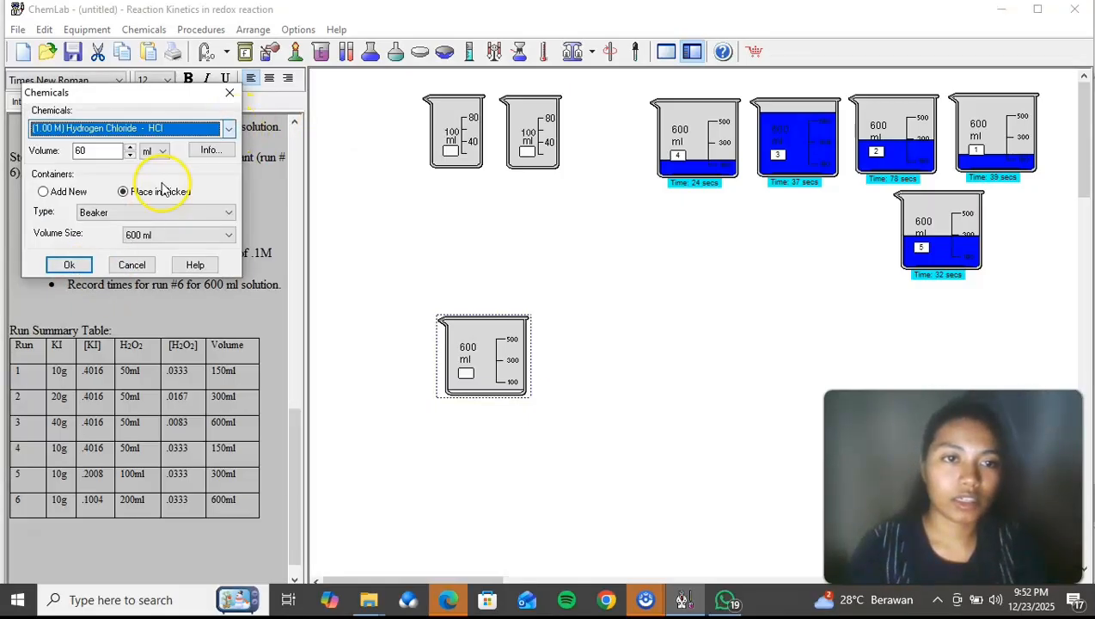
pyautogui.click(85, 270)
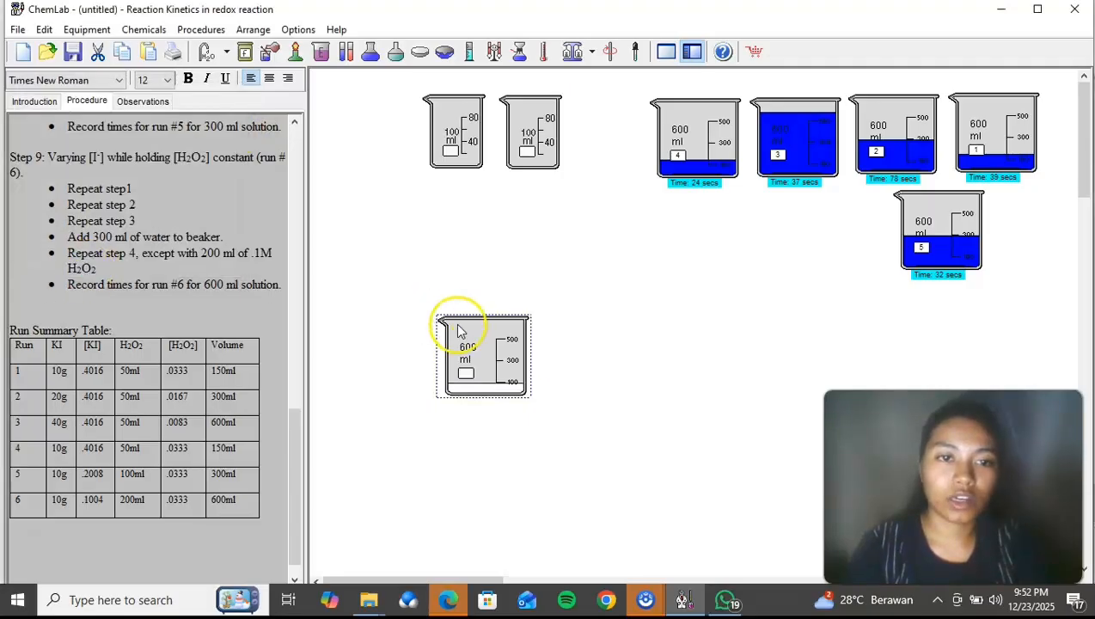
# Step: Add distilled water at room temperature to the unlabelled 600 ml beaker with the volume level set to 300 ml
pyautogui.rightClick(494, 347)
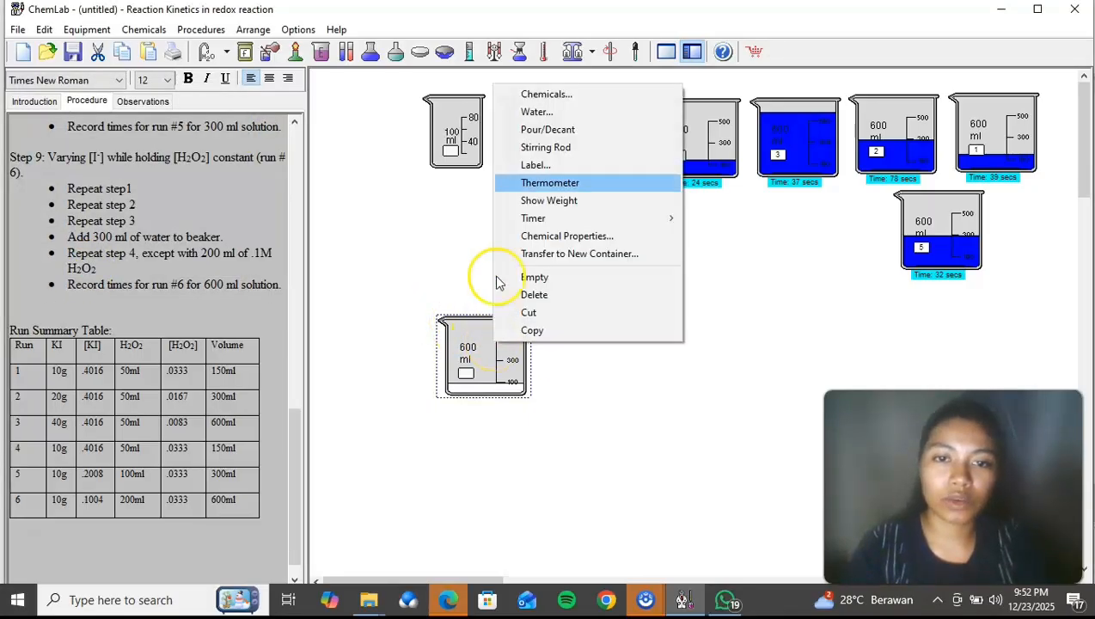
pyautogui.click(537, 113)
pyautogui.click(201, 151)
pyautogui.click(176, 182)
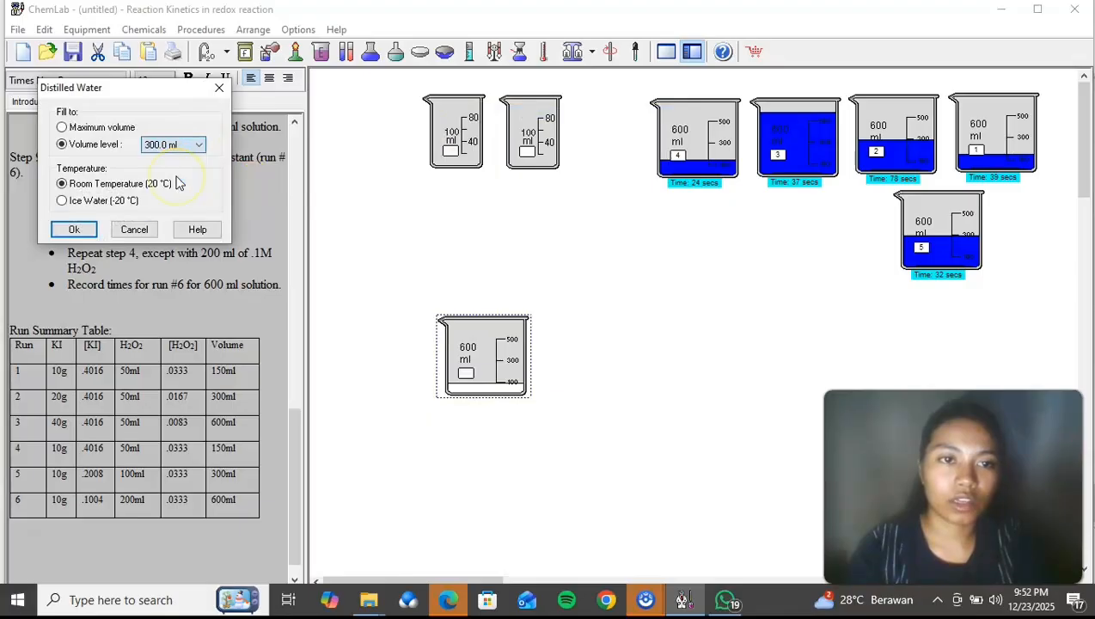
pyautogui.click(75, 230)
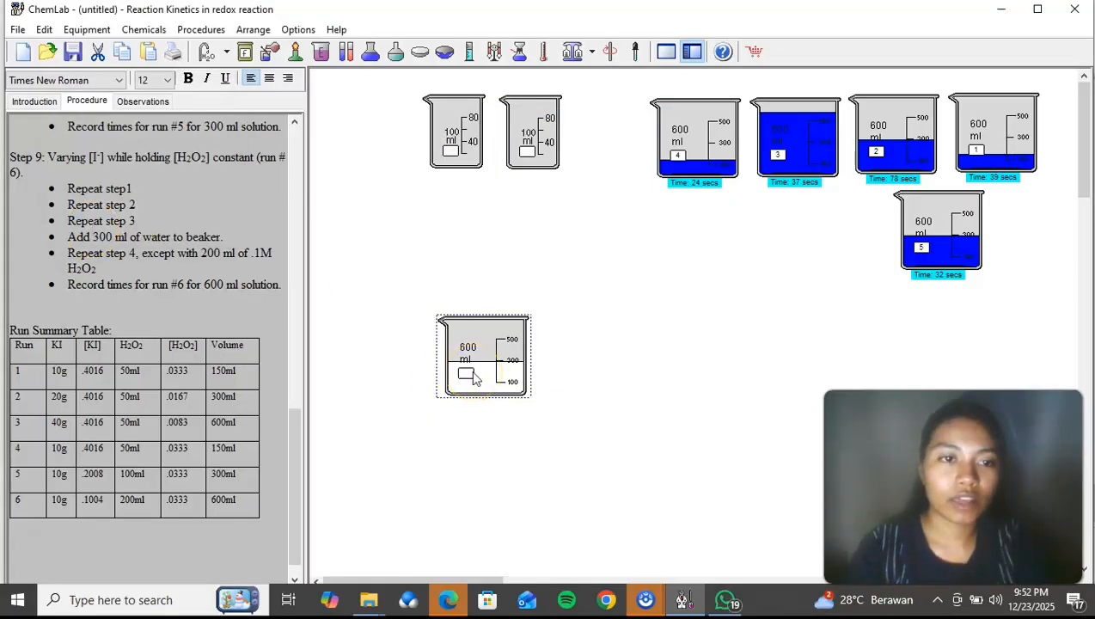
# Step: Add 200 ml of 0.10 M hydrogen peroxide to the unlabelled 600 ml beaker
pyautogui.rightClick(473, 376)
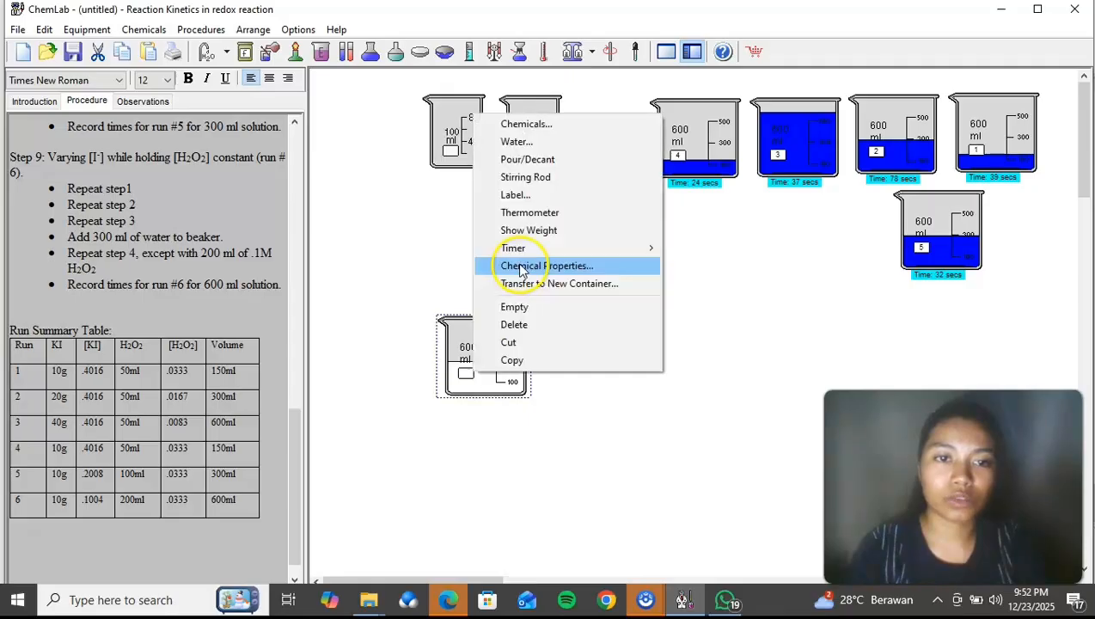
pyautogui.click(535, 127)
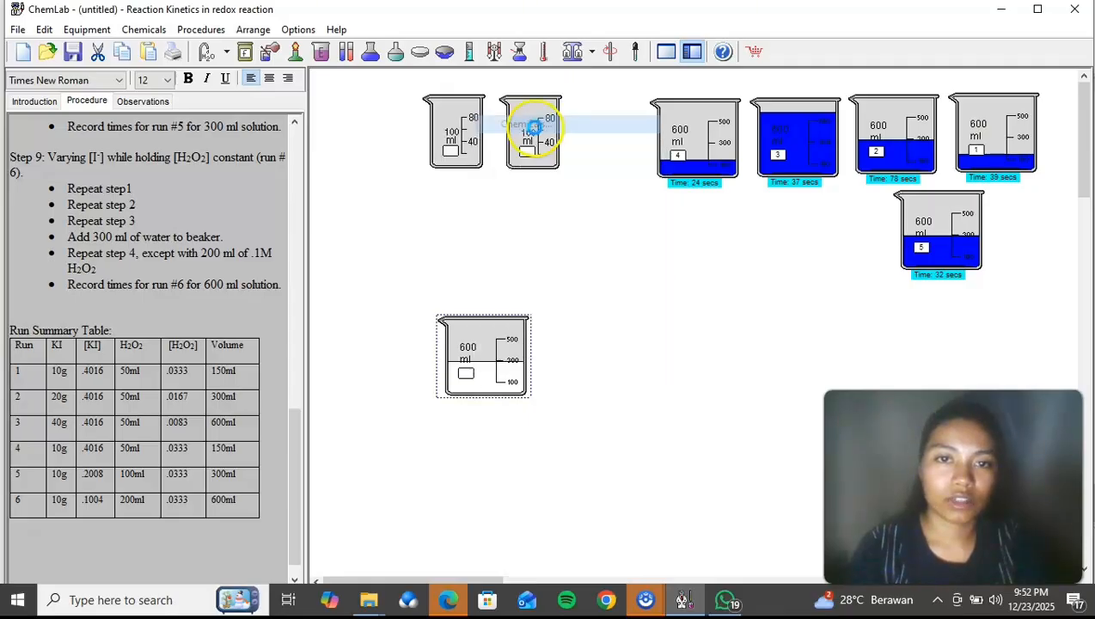
pyautogui.click(211, 129)
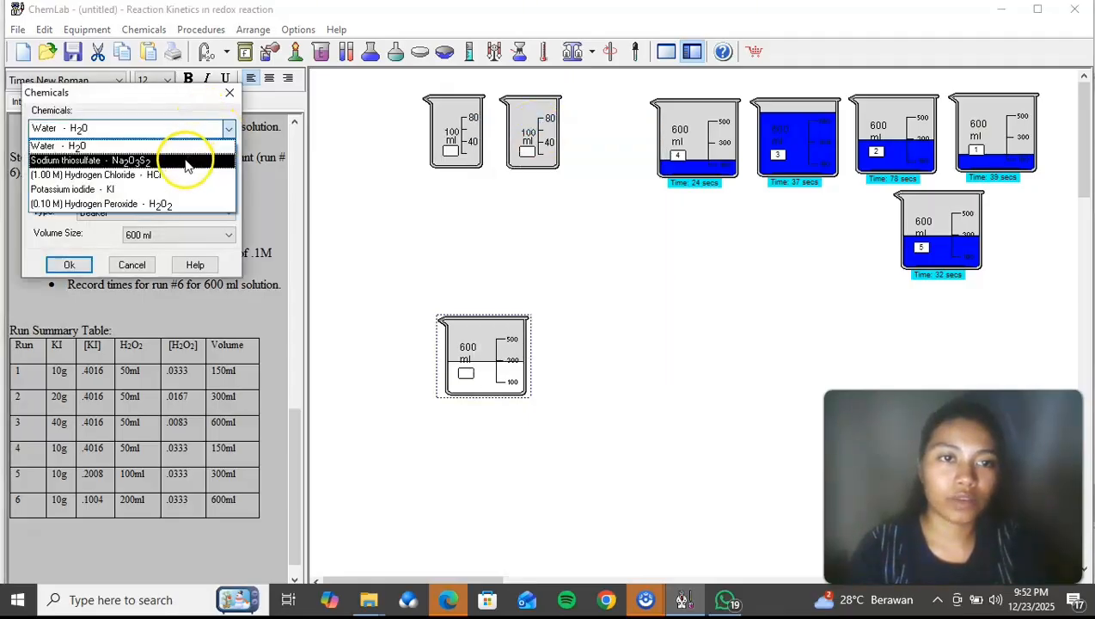
pyautogui.click(183, 203)
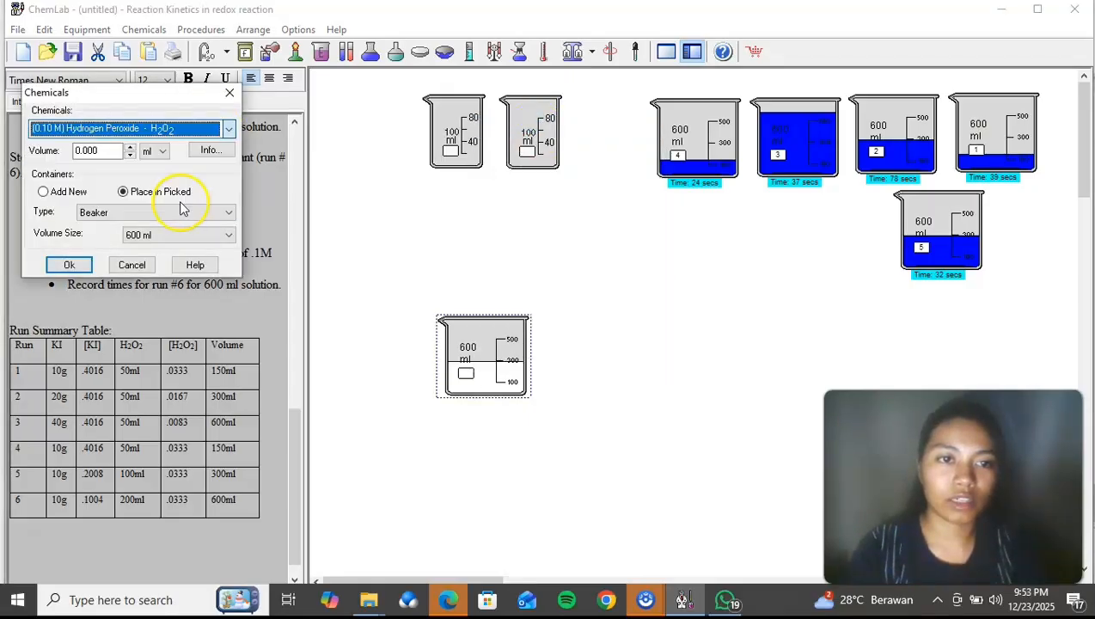
pyautogui.doubleClick(96, 150)
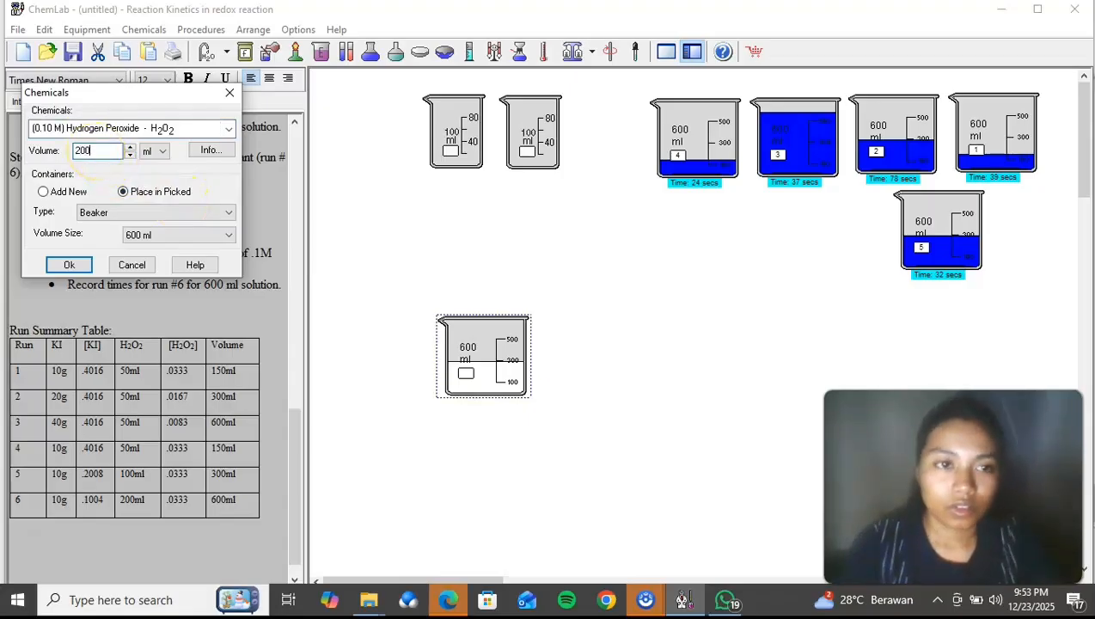
pyautogui.click(68, 265)
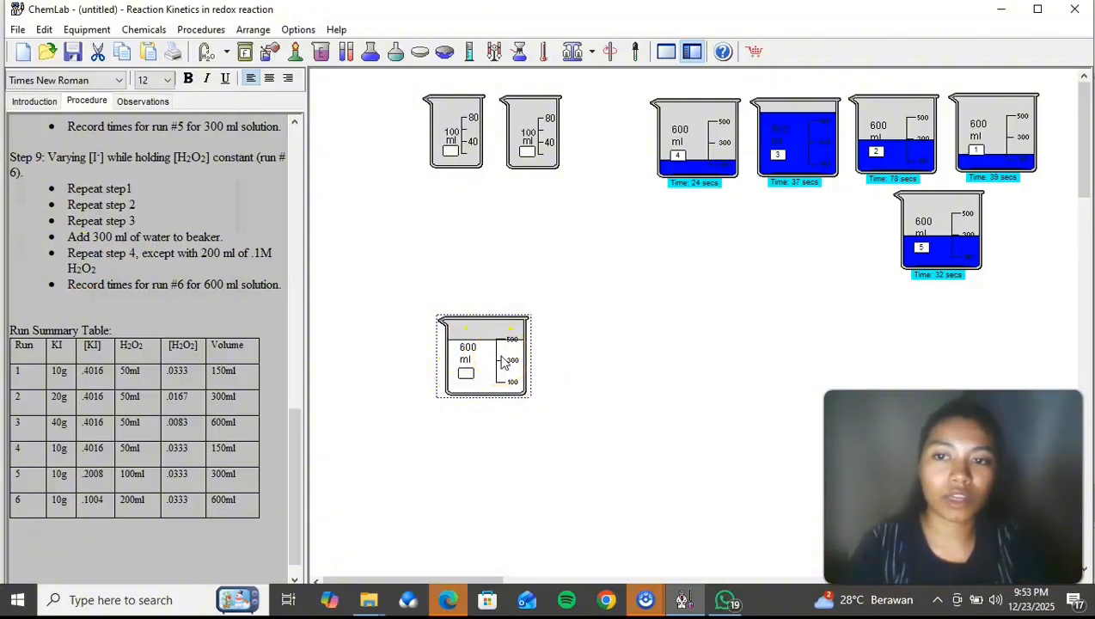
# Step: Label the newly filled 600 ml beaker as 6
pyautogui.rightClick(503, 361)
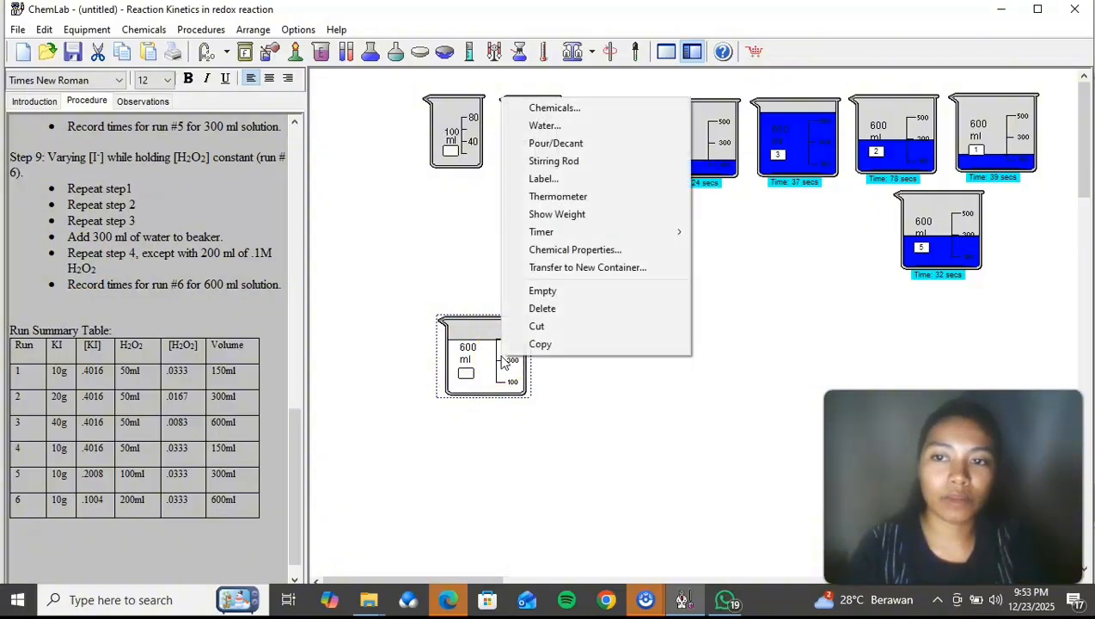
pyautogui.click(548, 183)
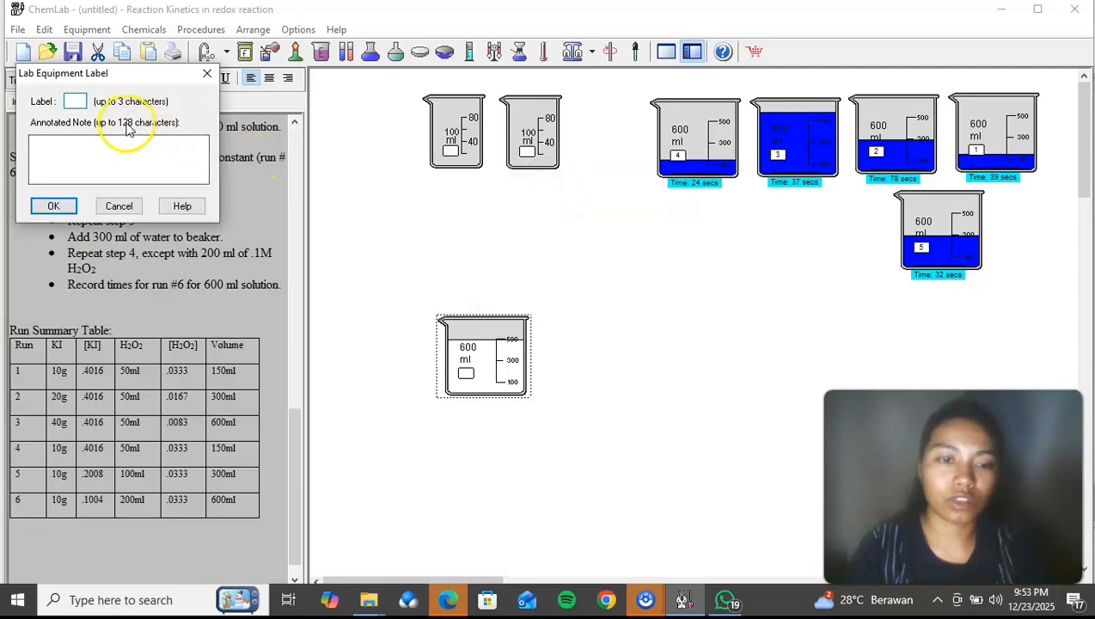
pyautogui.write('6')
pyautogui.click(72, 207)
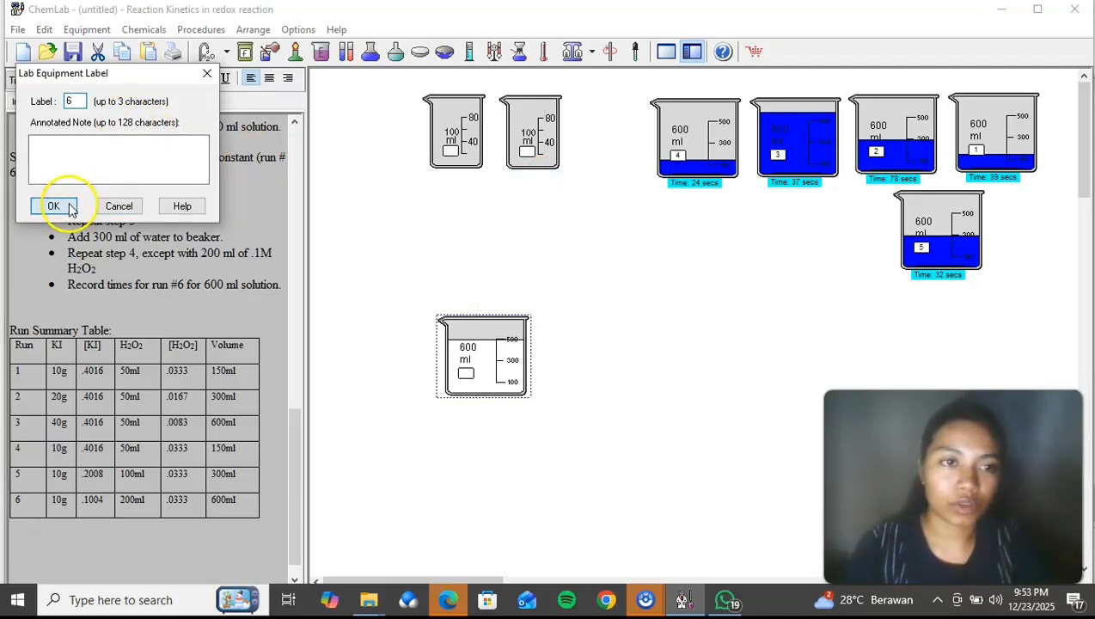
# Step: Start the timer on beaker 6 and move the beaker beside beaker 5
pyautogui.rightClick(493, 352)
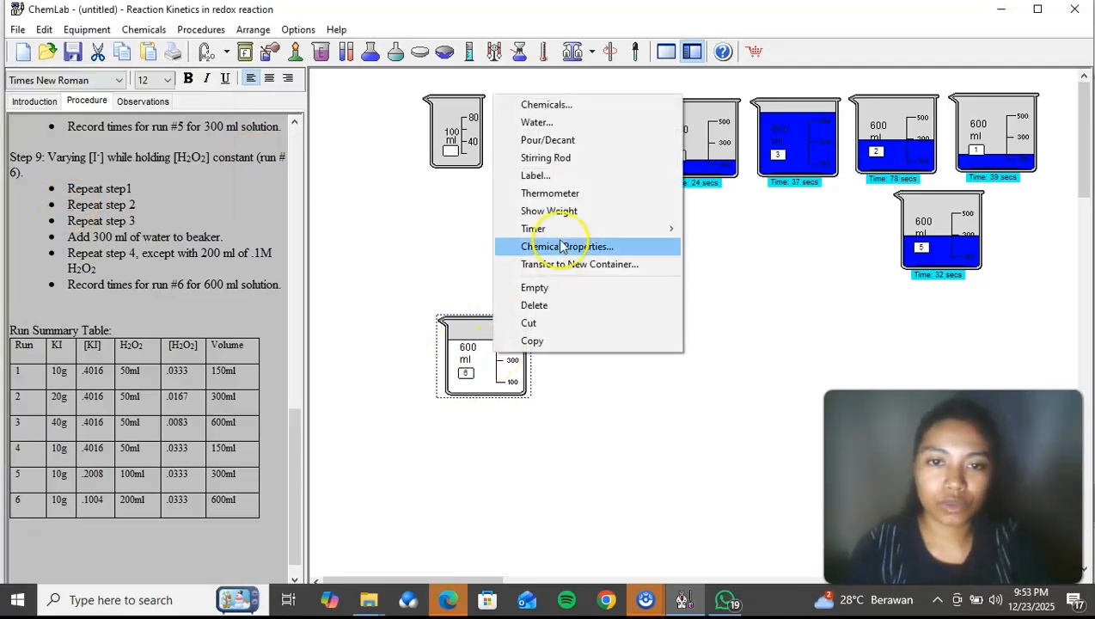
pyautogui.moveTo(550, 228)
pyautogui.click(711, 229)
pyautogui.moveTo(529, 308); pyautogui.dragTo(830, 217)
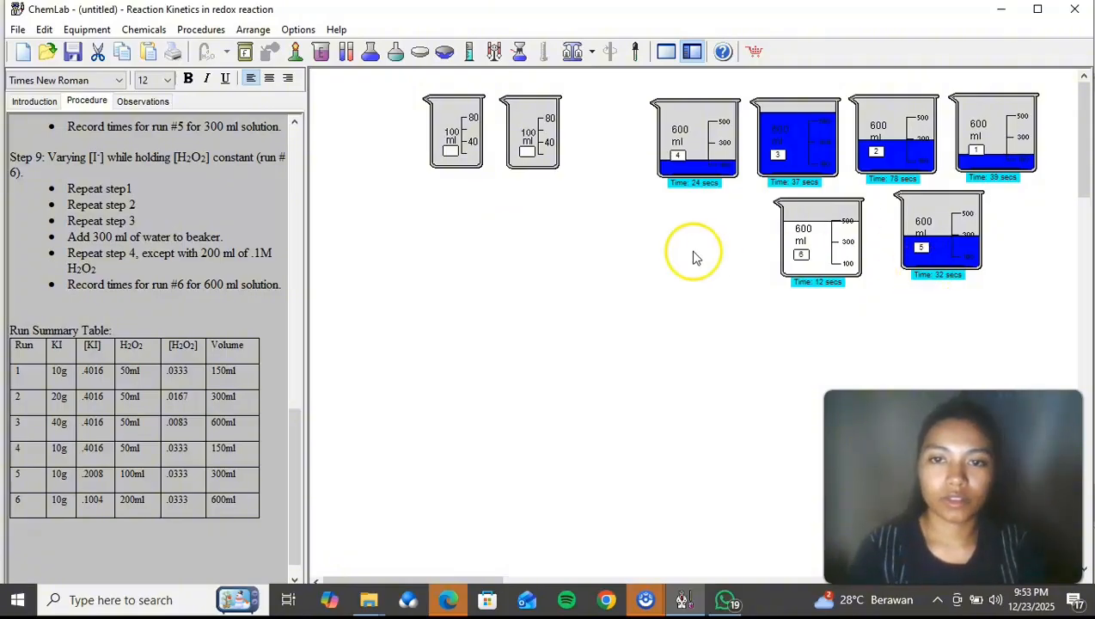
# Step: Check the early procedure steps while the reaction runs, and pause the timer on beaker 6 once its solution turns blue
pyautogui.moveTo(308, 434); pyautogui.dragTo(298, 190)
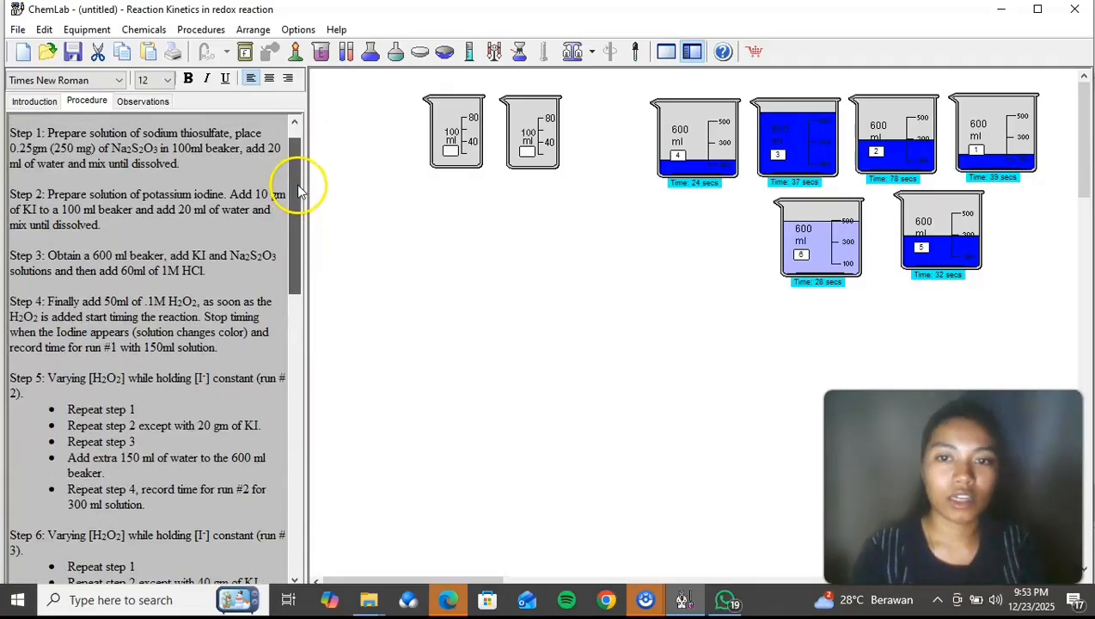
pyautogui.rightClick(804, 245)
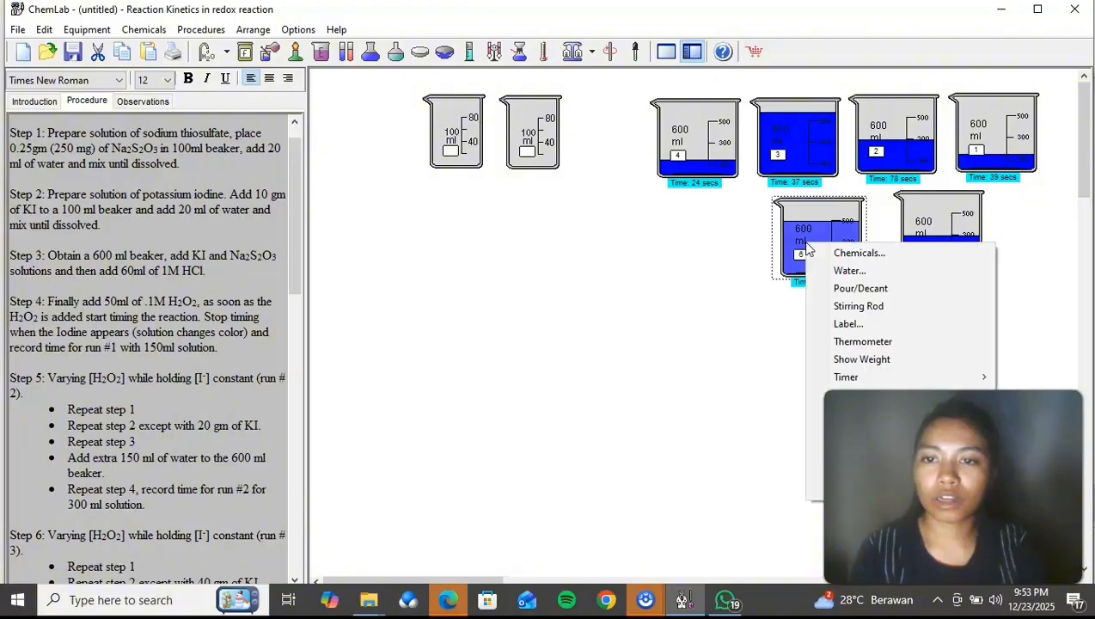
pyautogui.moveTo(860, 376)
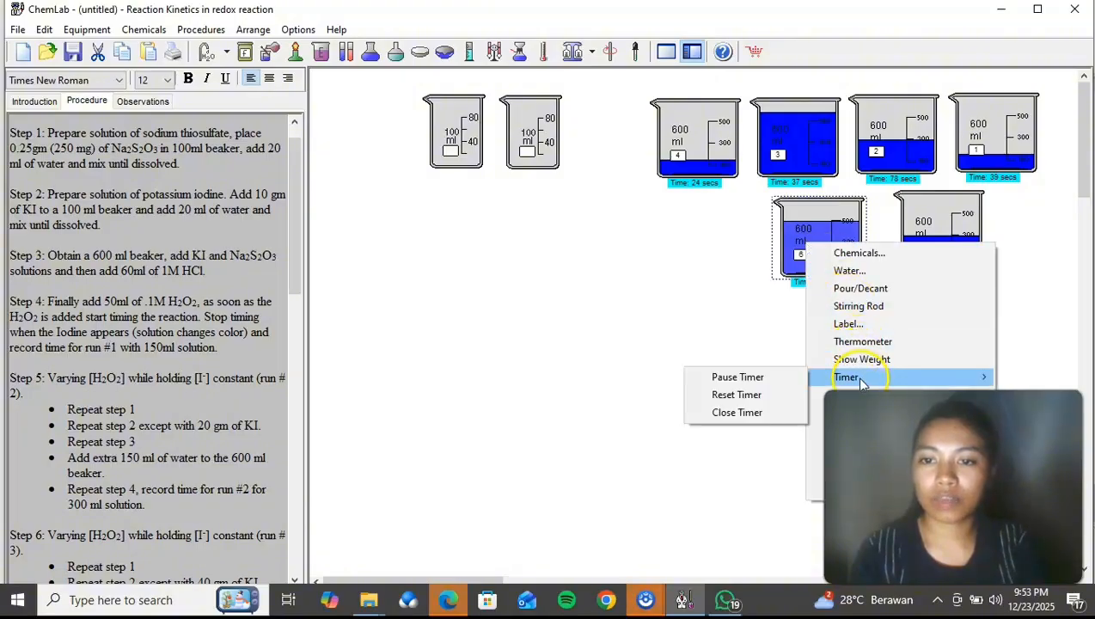
pyautogui.click(737, 377)
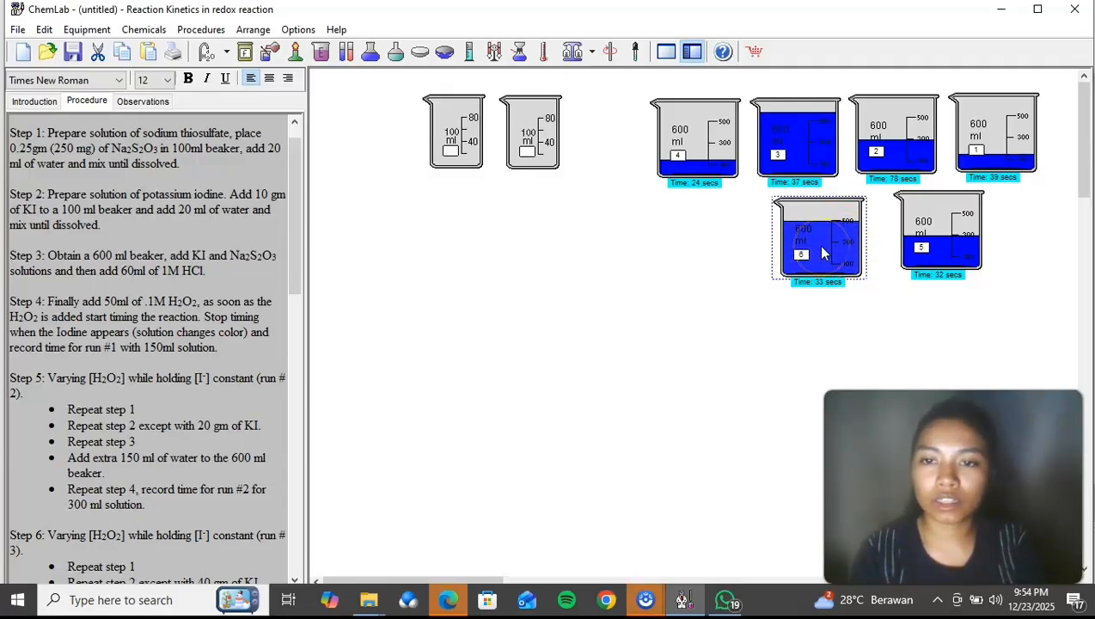
# Step: Record "33 second" as the run 6 time in the observations and return to the procedure text
pyautogui.click(125, 101)
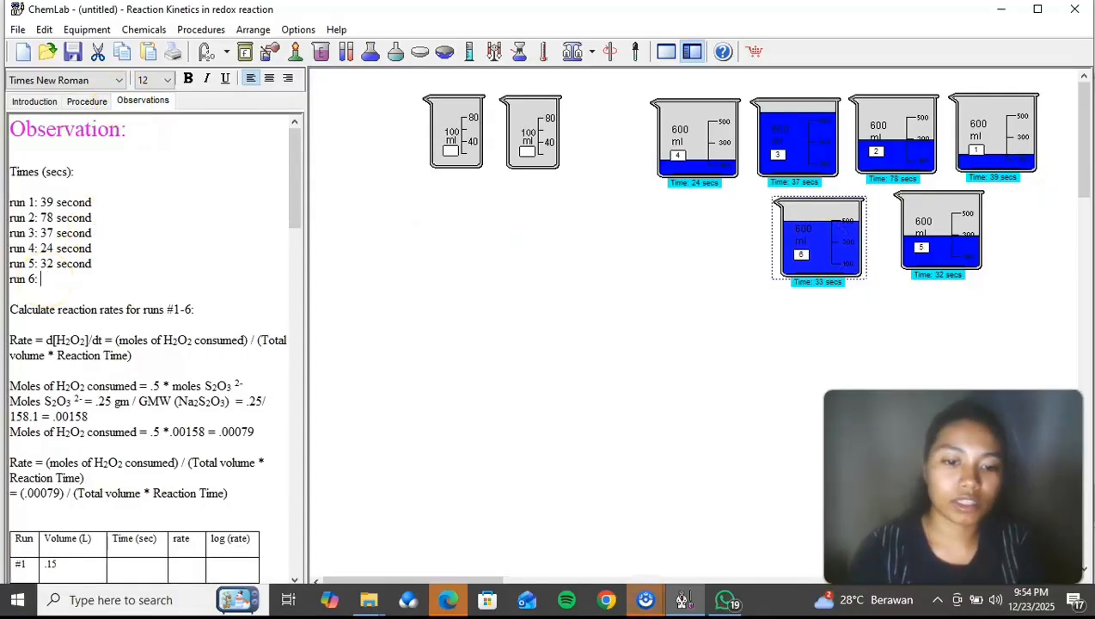
pyautogui.write('second')
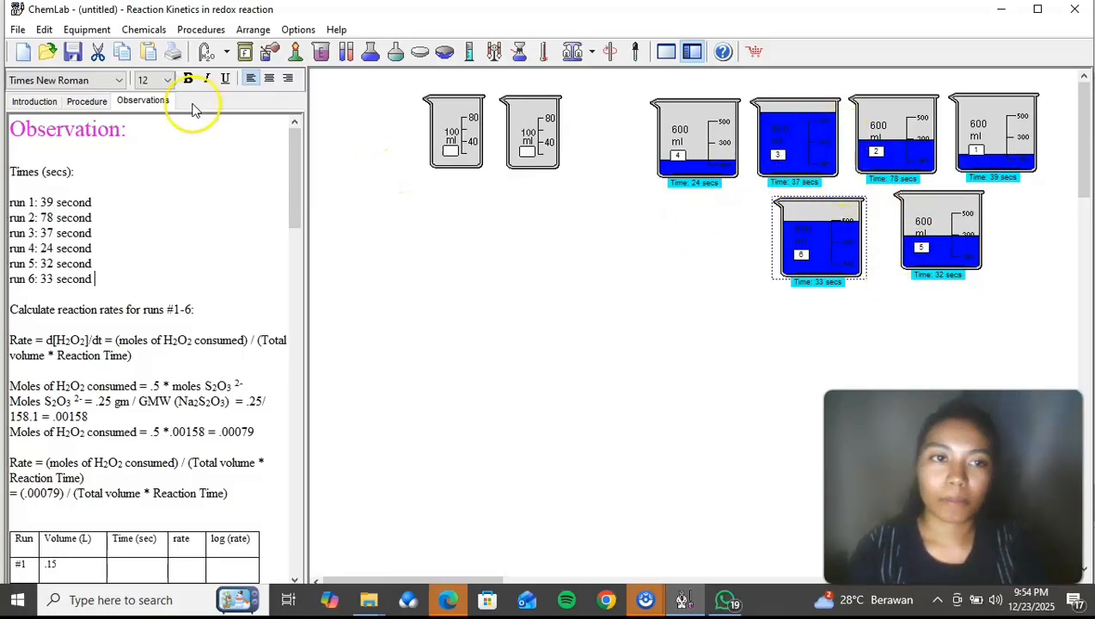
pyautogui.click(93, 105)
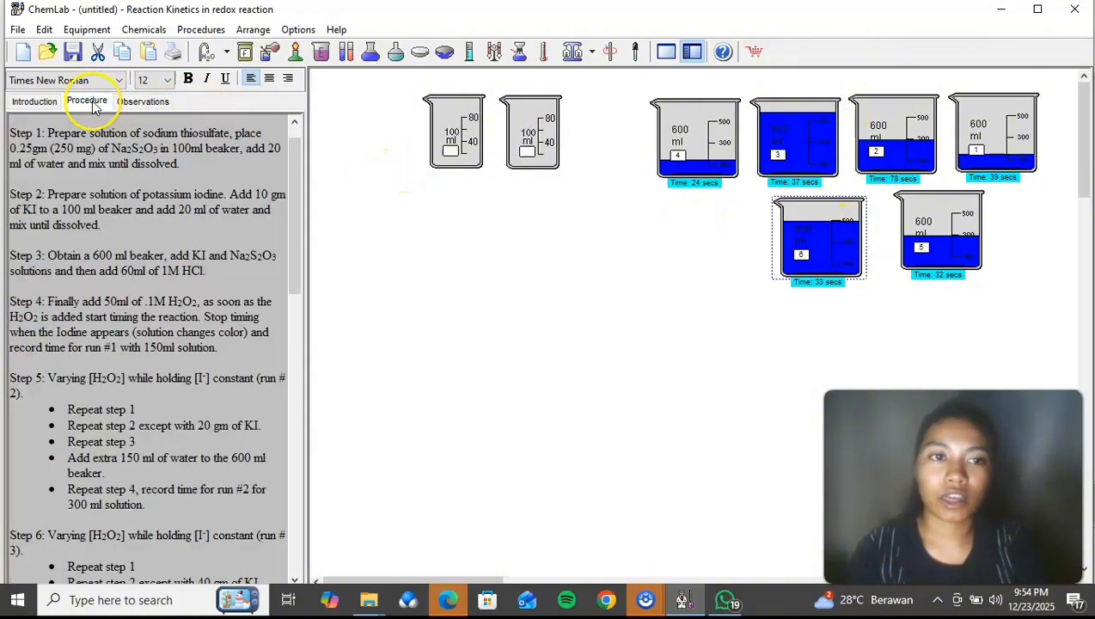
pyautogui.moveTo(296, 156); pyautogui.dragTo(379, 162)
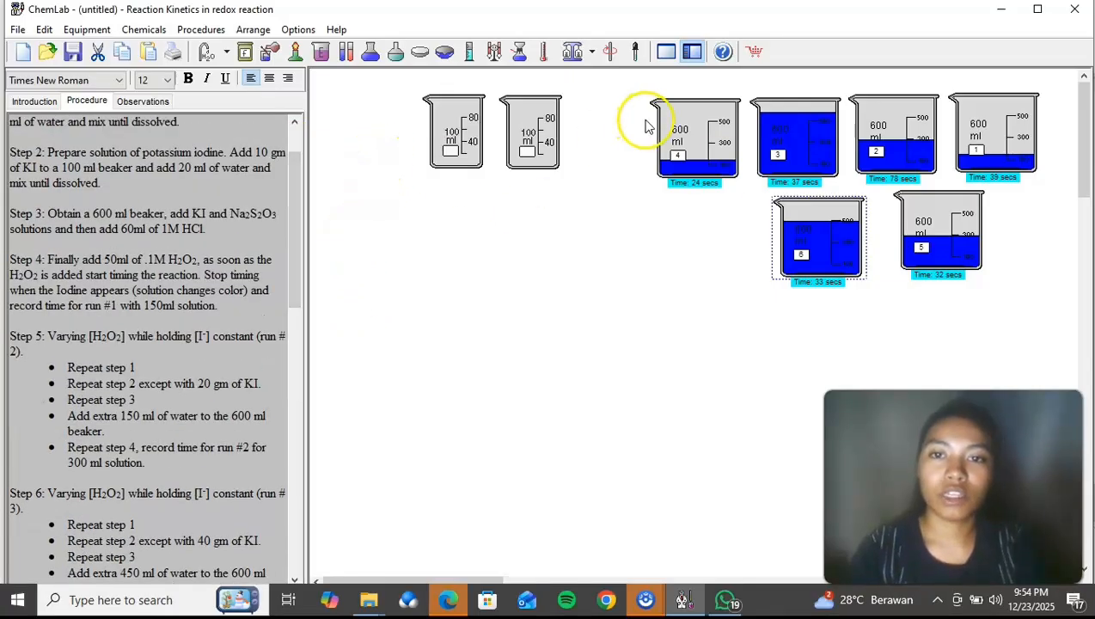